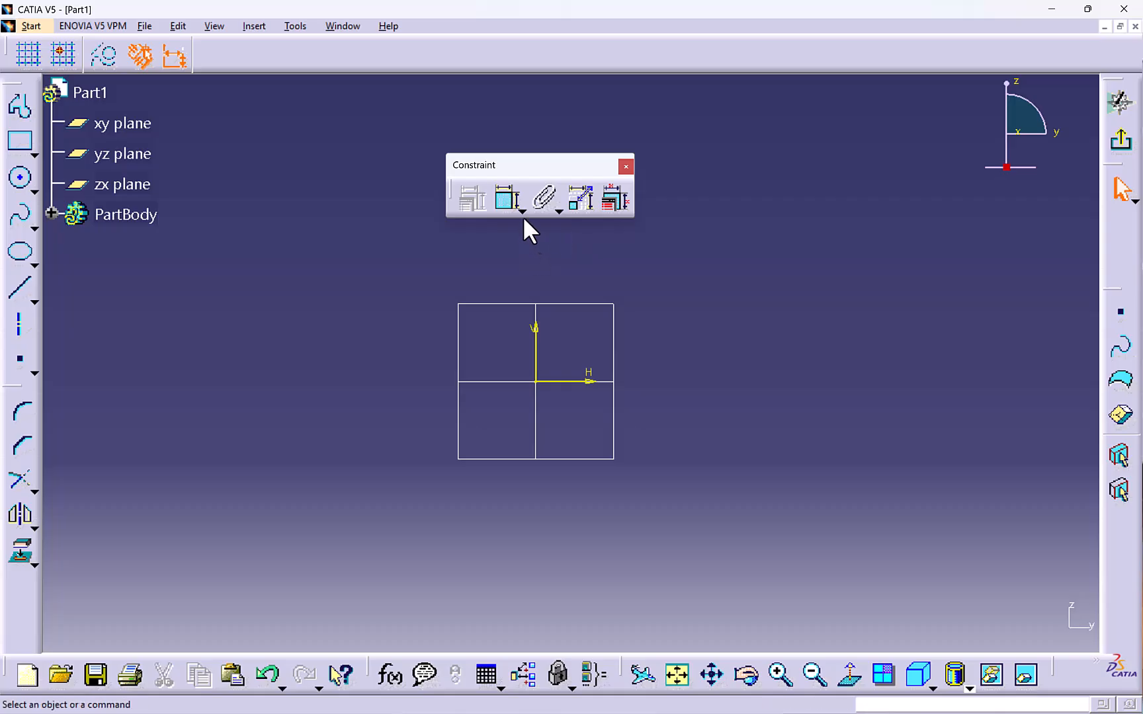
{"action": "left_click", "coordinate": [522, 212]}
{"action": "left_click", "coordinate": [559, 211]}
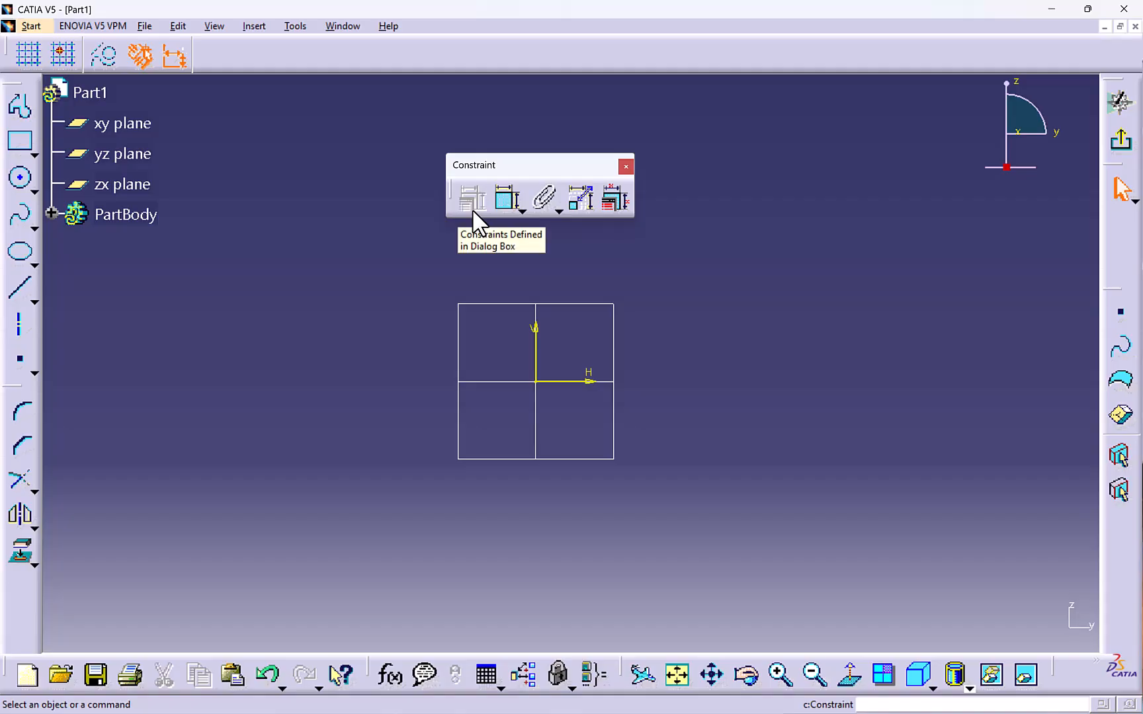
Sketch an open profile of two connected slanted lines starting on the horizontal axis, with the middle vertex at about H 77 mm, V 40 mm.
{"action": "left_click", "coordinate": [21, 110]}
{"action": "left_click", "coordinate": [639, 381]}
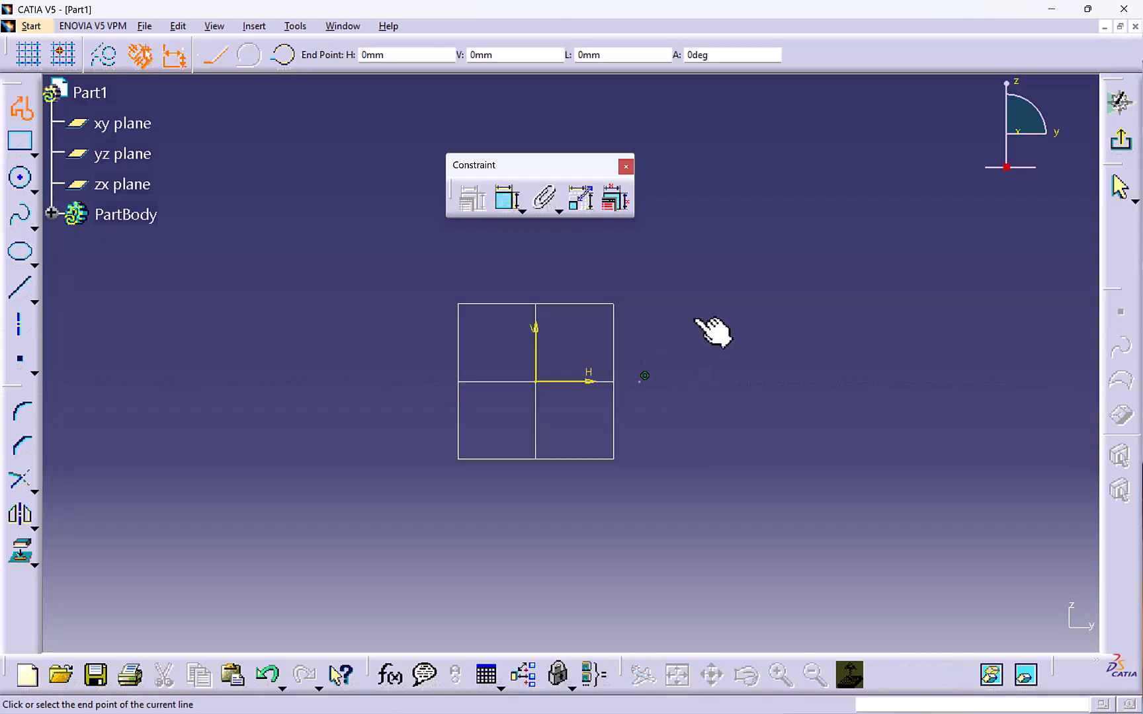
{"action": "left_click", "coordinate": [721, 285]}
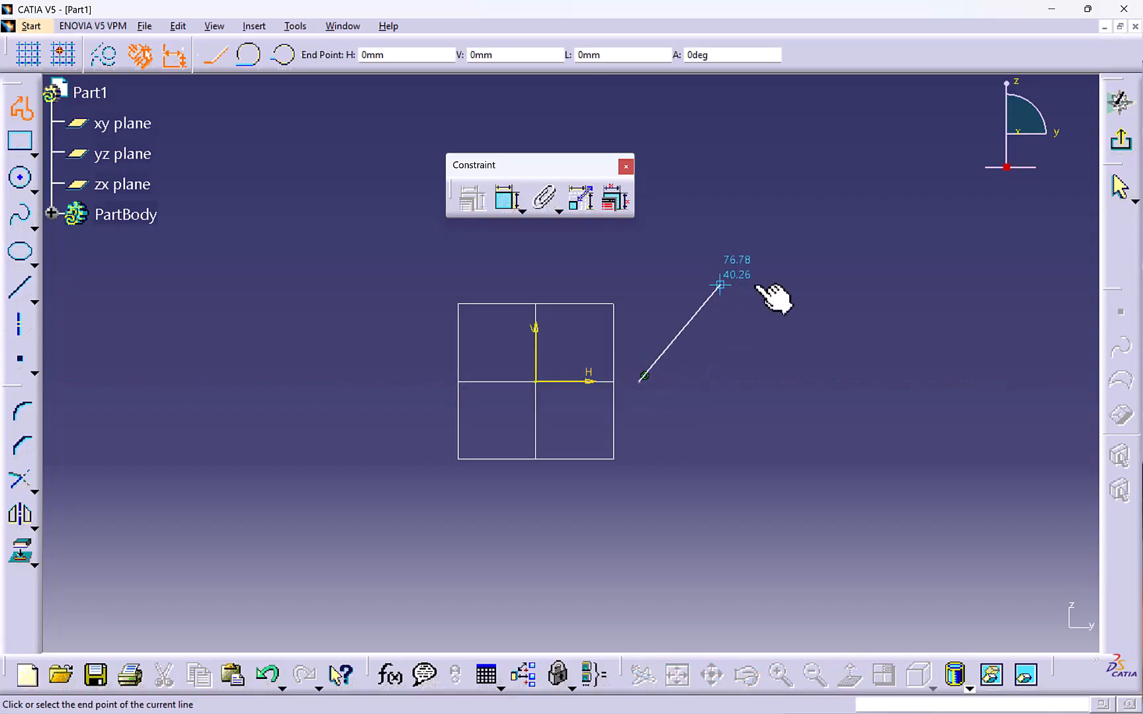
{"action": "left_click", "coordinate": [853, 317]}
{"action": "left_click", "coordinate": [855, 318]}
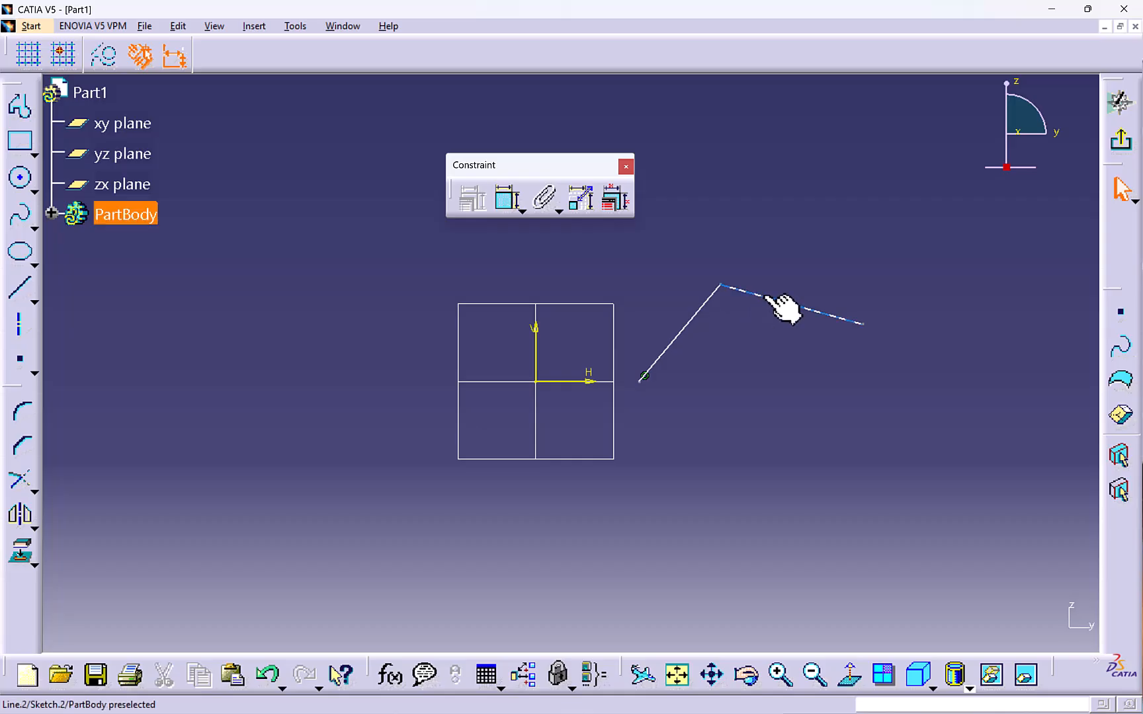
Apply a Vertical constraint to the first line of the profile, the one starting on the horizontal axis.
{"action": "left_click", "coordinate": [702, 319]}
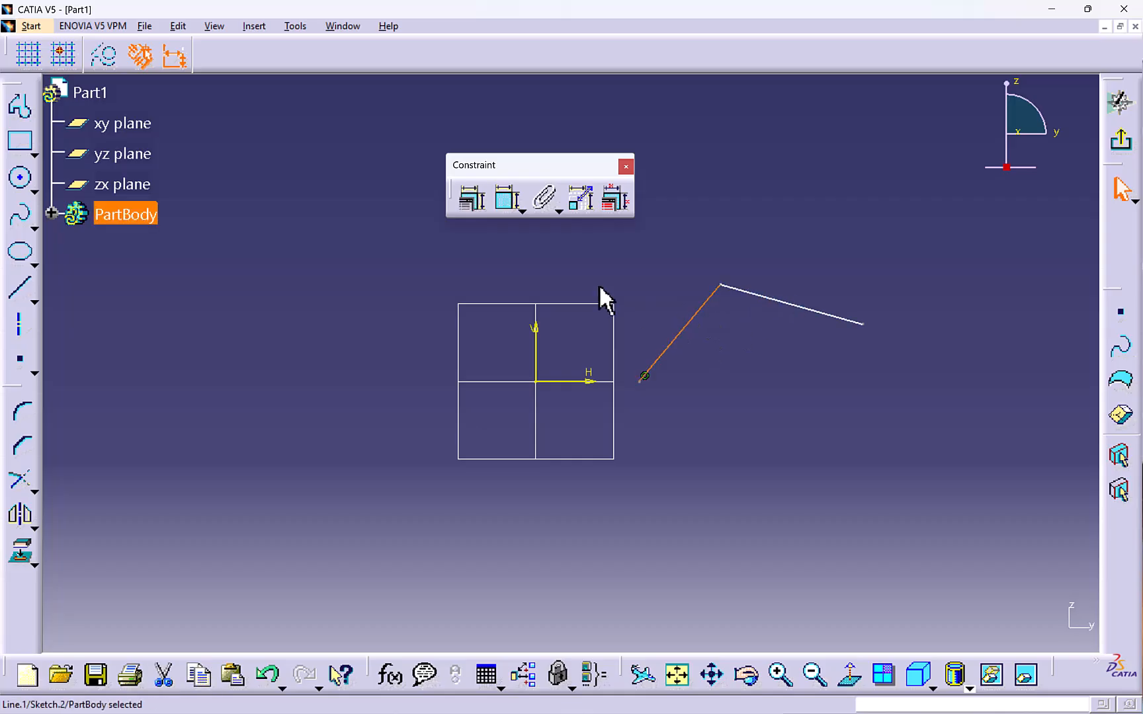
{"action": "left_click", "coordinate": [471, 204]}
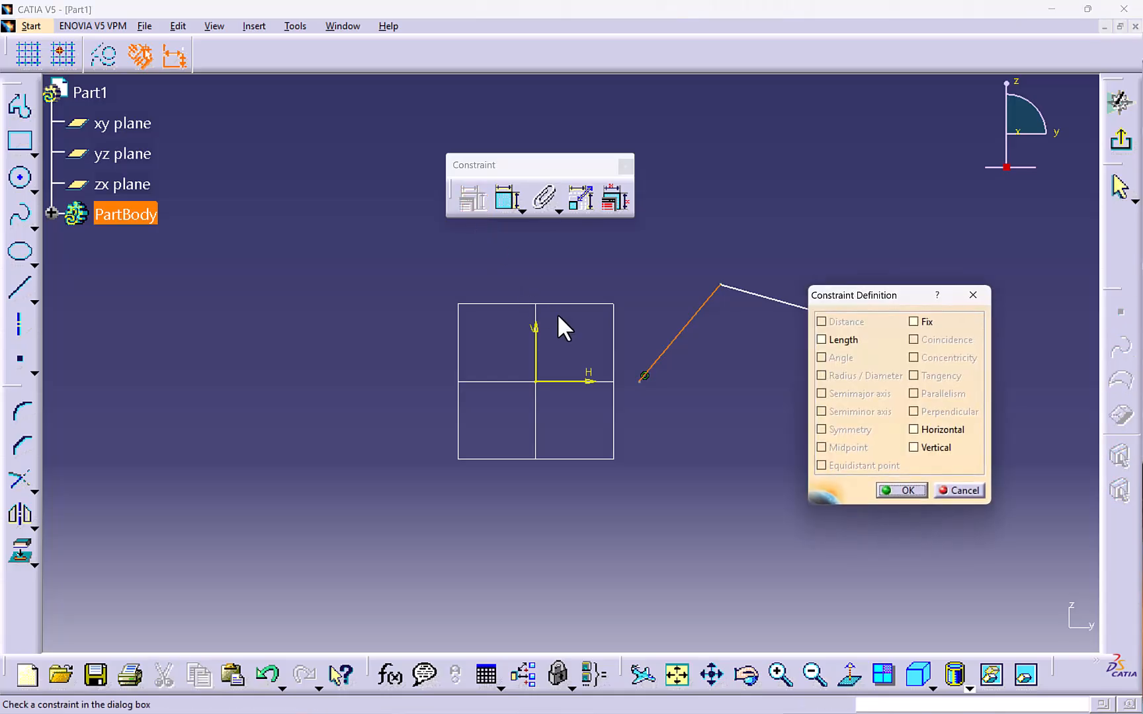
{"action": "left_click", "coordinate": [914, 448]}
{"action": "left_click", "coordinate": [899, 493]}
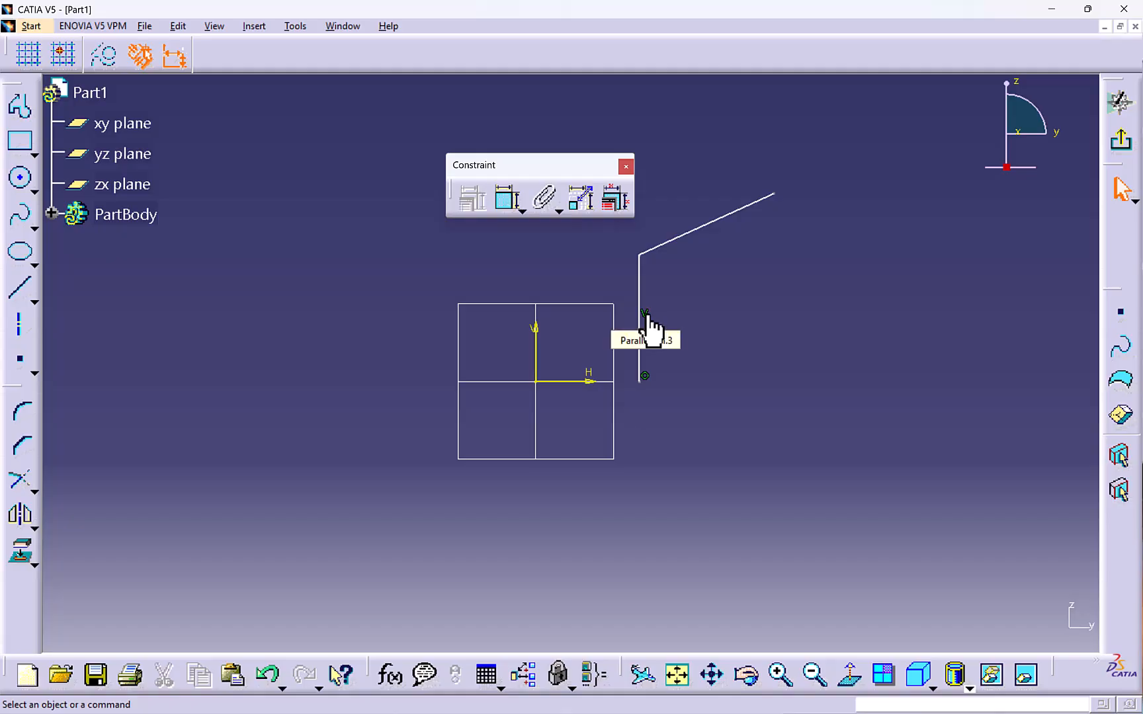
Apply a Horizontal constraint to the slanted second line of the profile.
{"action": "left_click", "coordinate": [712, 223]}
{"action": "left_click", "coordinate": [712, 225]}
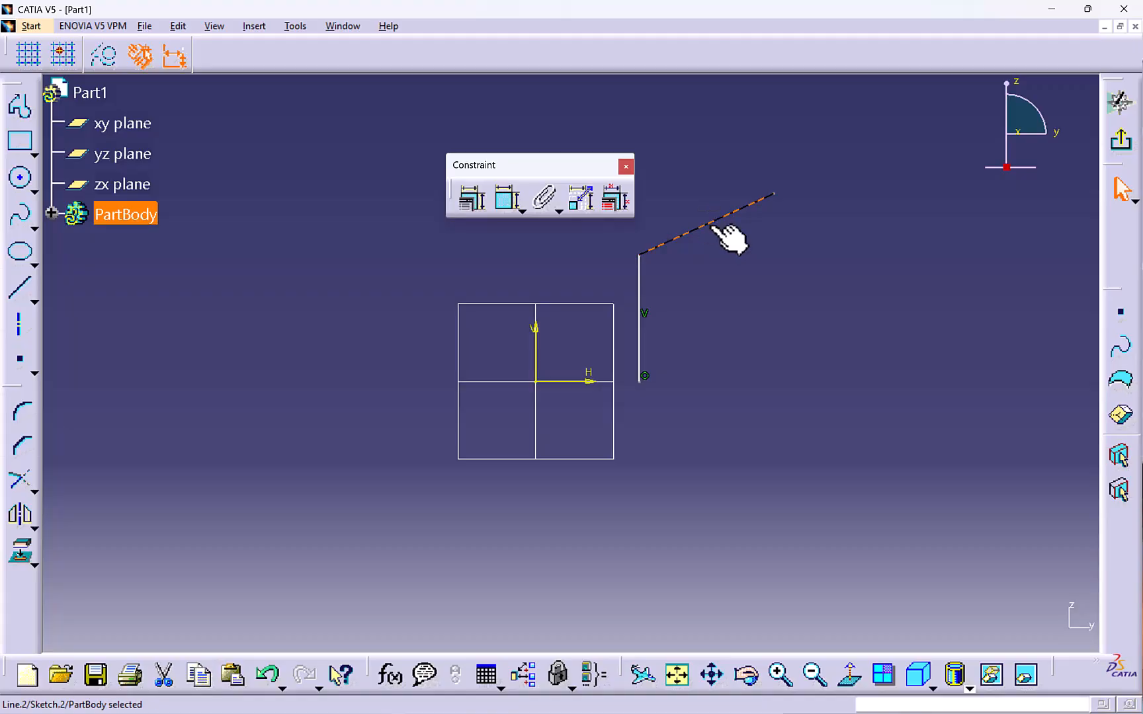
{"action": "left_click", "coordinate": [469, 202]}
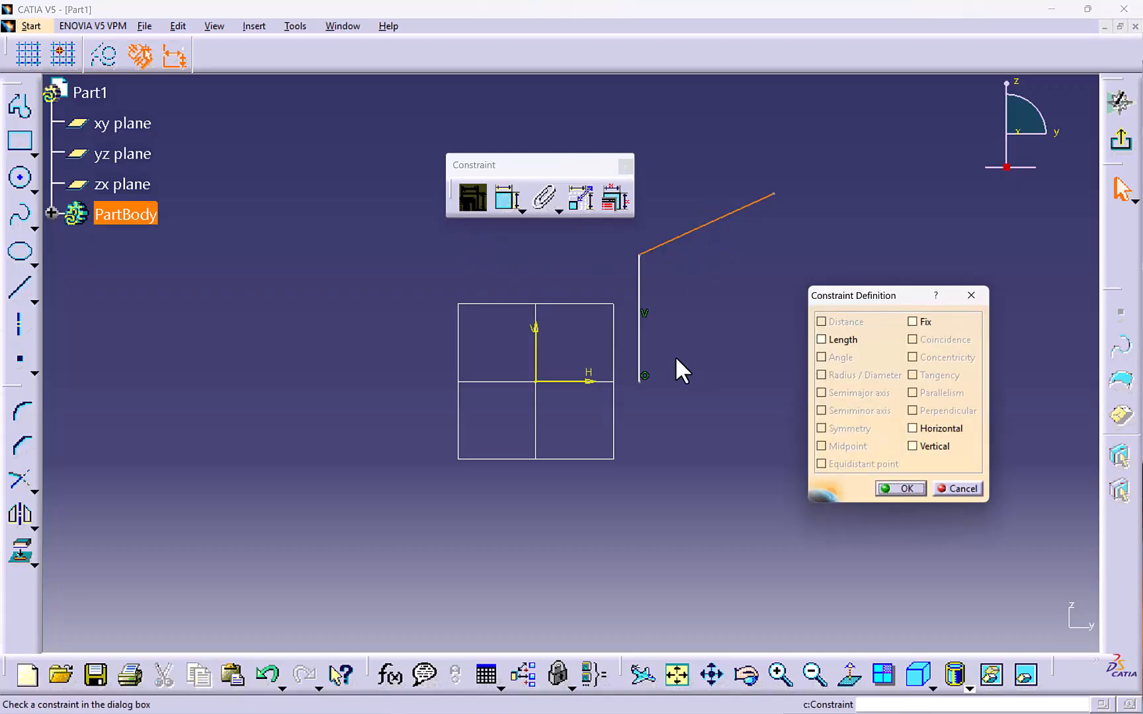
{"action": "left_click", "coordinate": [913, 430]}
{"action": "left_click", "coordinate": [903, 490]}
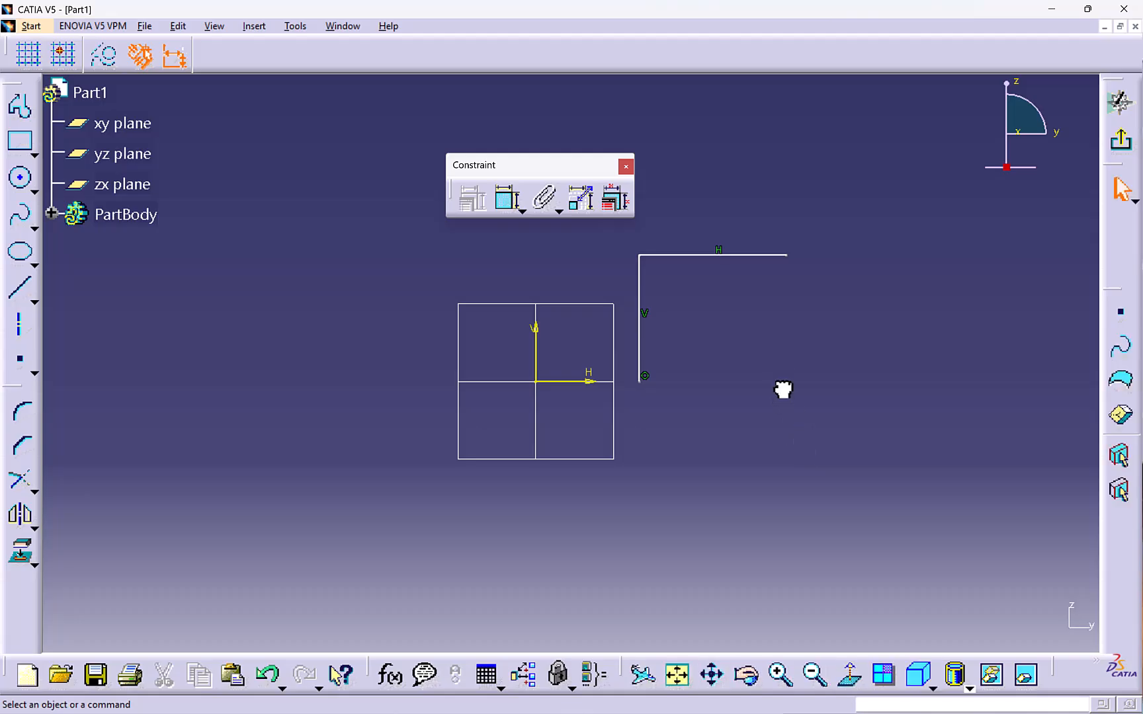
Sketch a separate vertical line downward from about H 118 mm, V 34 mm, beyond the free end of the horizontal line.
{"action": "left_click", "coordinate": [20, 105]}
{"action": "left_click", "coordinate": [820, 299]}
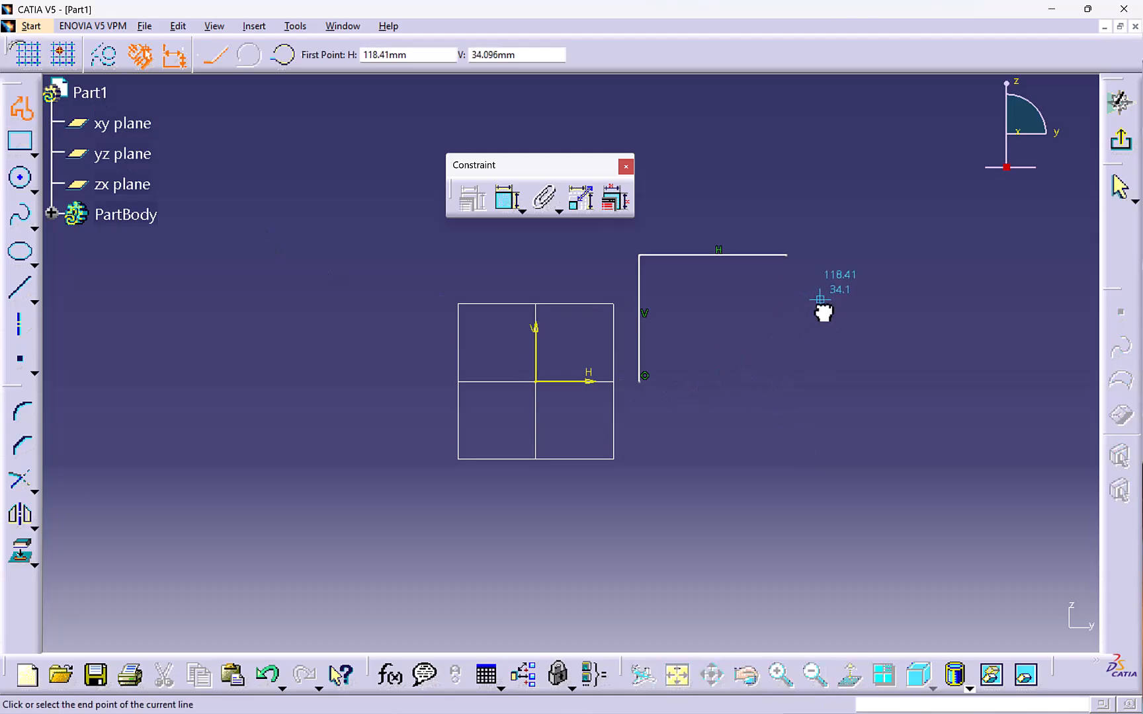
{"action": "left_click", "coordinate": [820, 400]}
{"action": "key", "text": "Escape"}
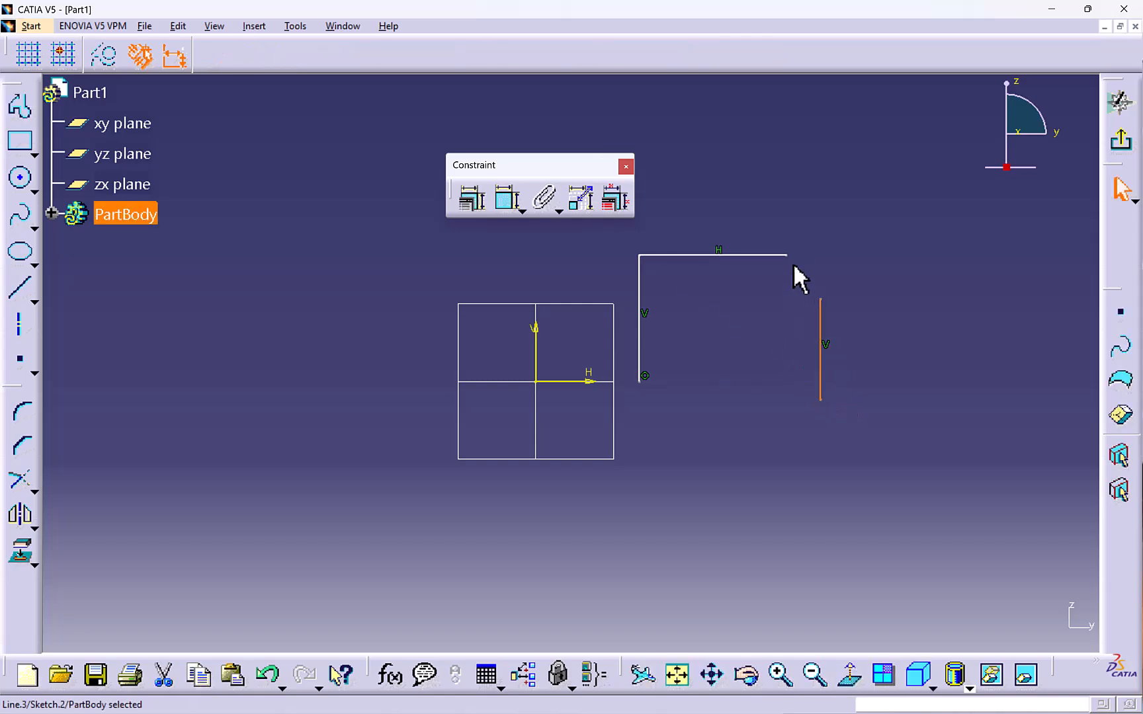
{"action": "left_click", "coordinate": [838, 288]}
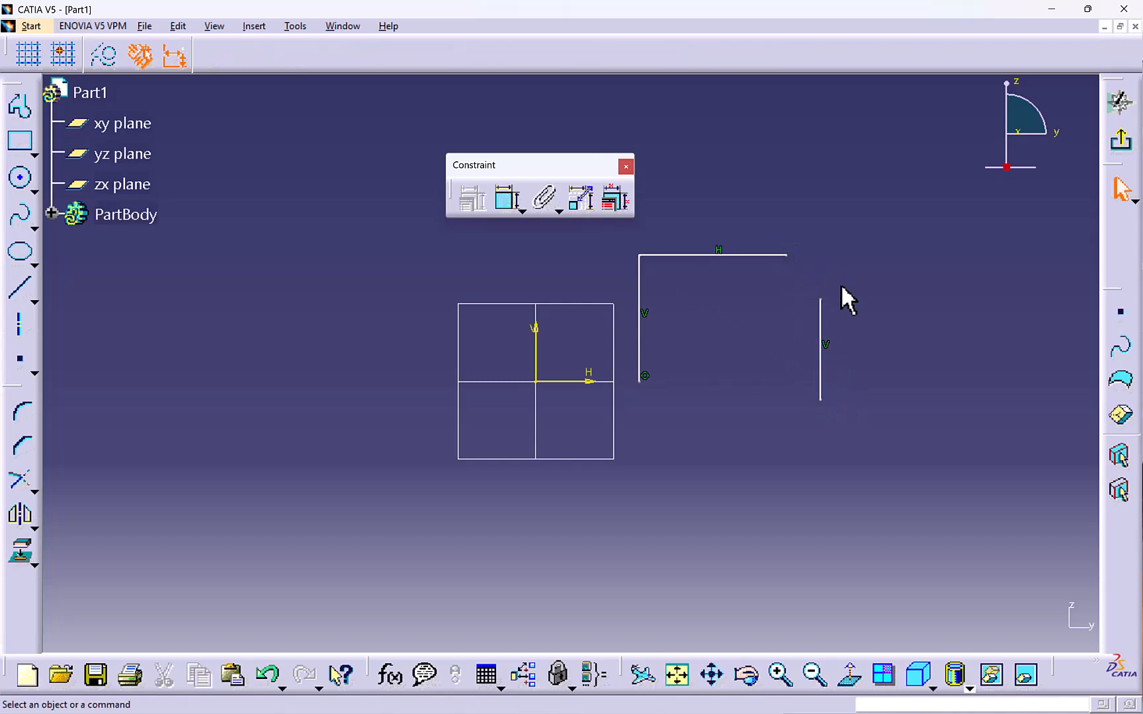
Make the free end of the horizontal line coincident with the upper endpoint of the separate vertical line.
{"action": "left_click", "coordinate": [788, 254]}
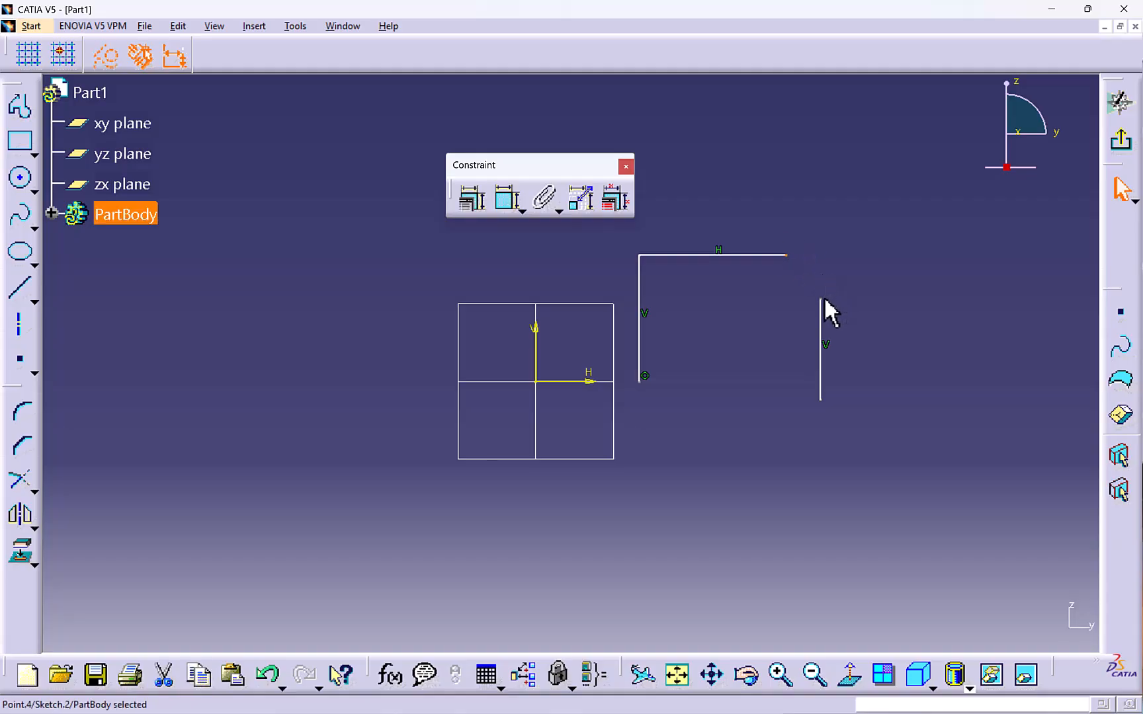
{"action": "left_click", "coordinate": [476, 205]}
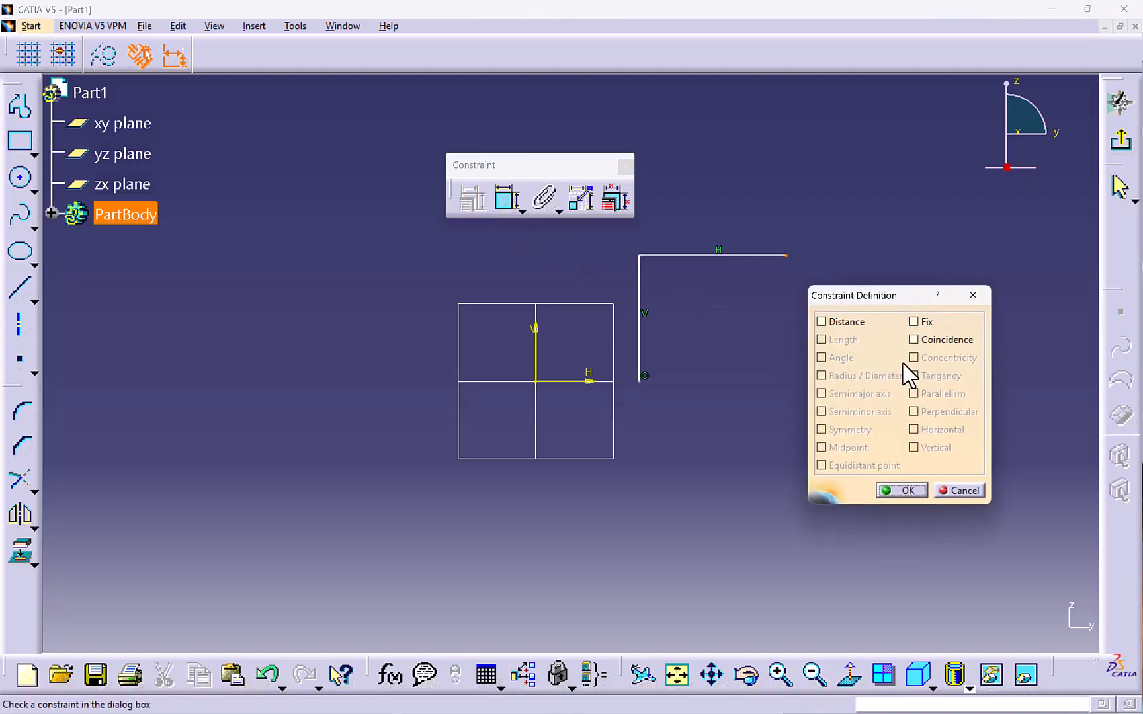
{"action": "left_click", "coordinate": [914, 340]}
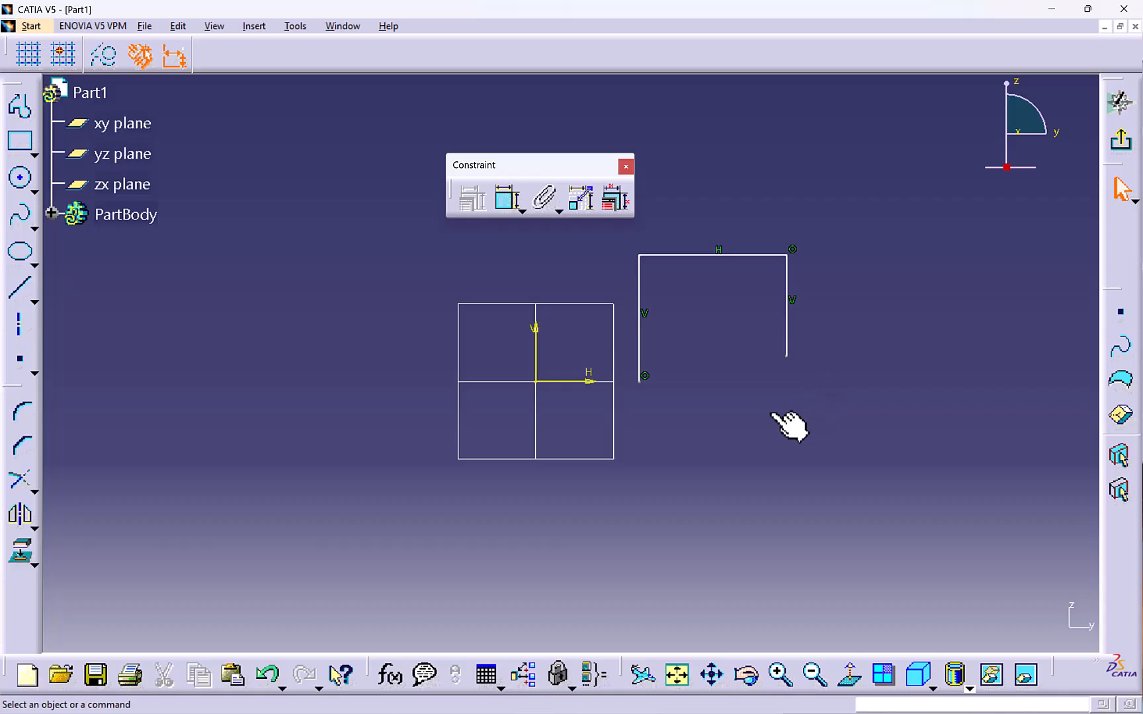
Sketch a separate vertical line above the horizontal line, with its lower end at about H 57 mm, V 77 mm.
{"action": "left_click", "coordinate": [20, 107]}
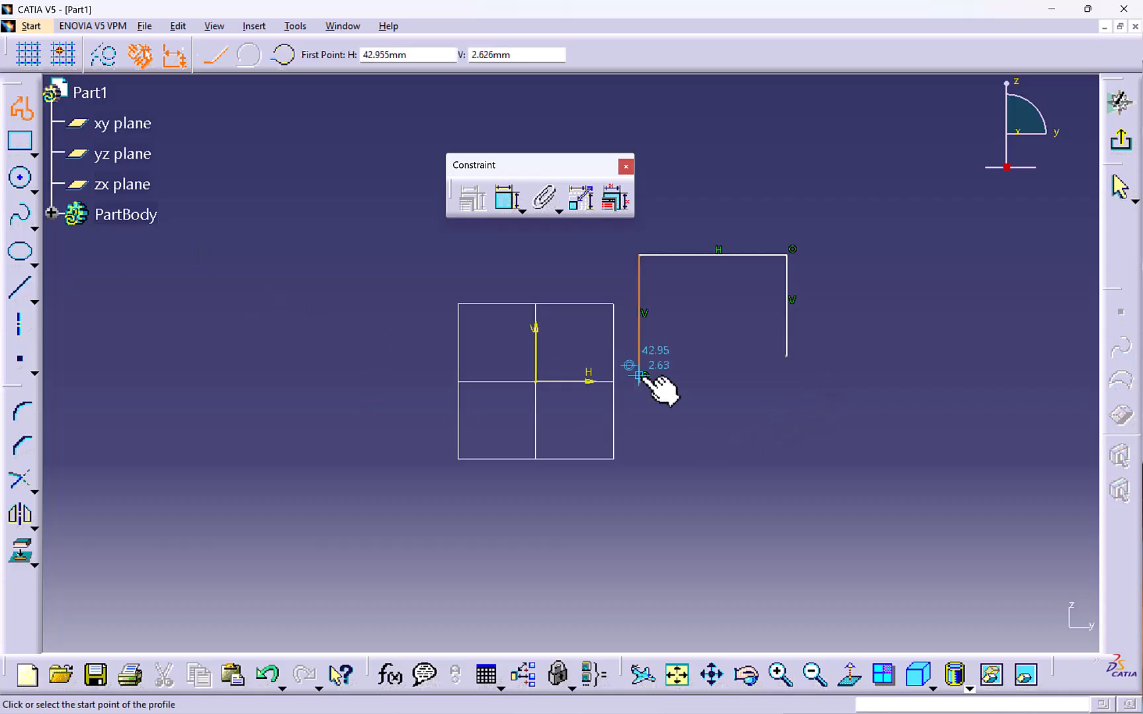
{"action": "left_click", "coordinate": [725, 195]}
{"action": "left_click", "coordinate": [724, 297]}
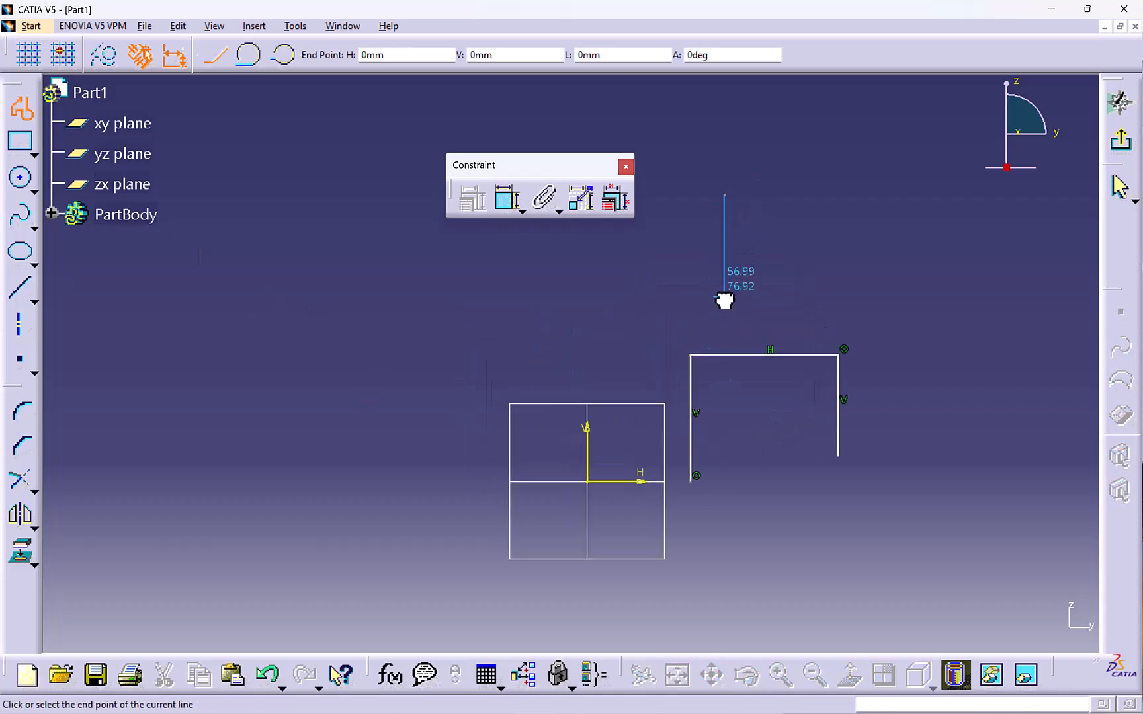
{"action": "key", "text": "Escape"}
{"action": "left_click_drag", "start_coordinate": [691, 286], "coordinate": [748, 379]}
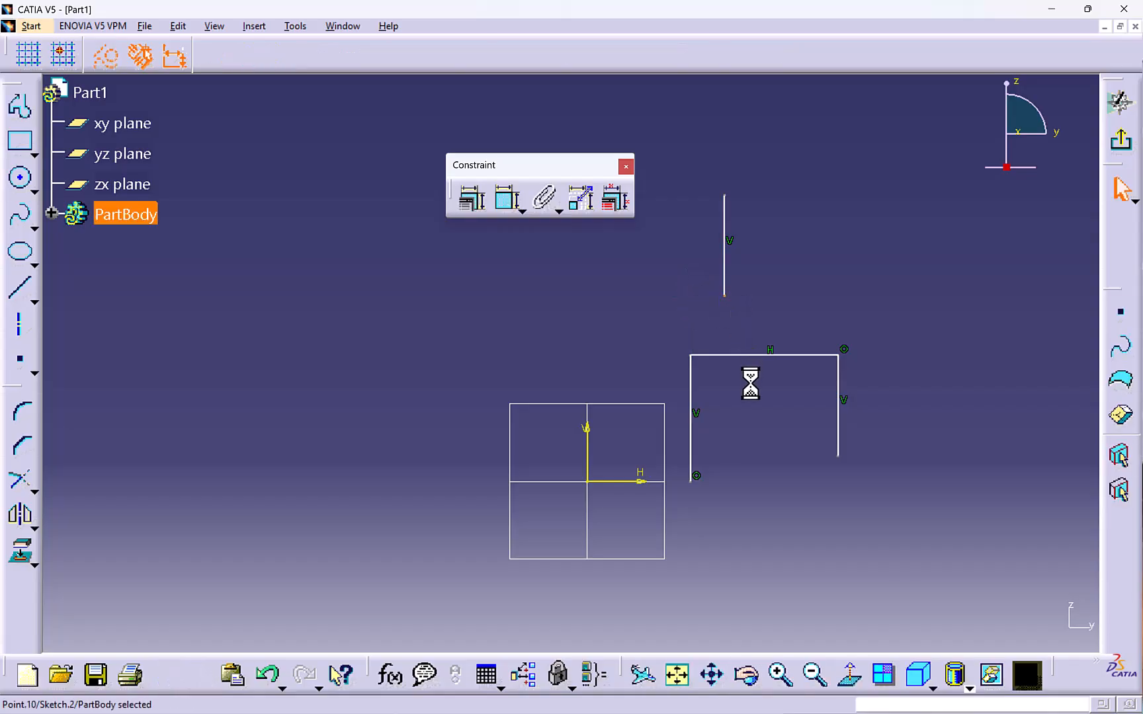
{"action": "left_click", "coordinate": [727, 378]}
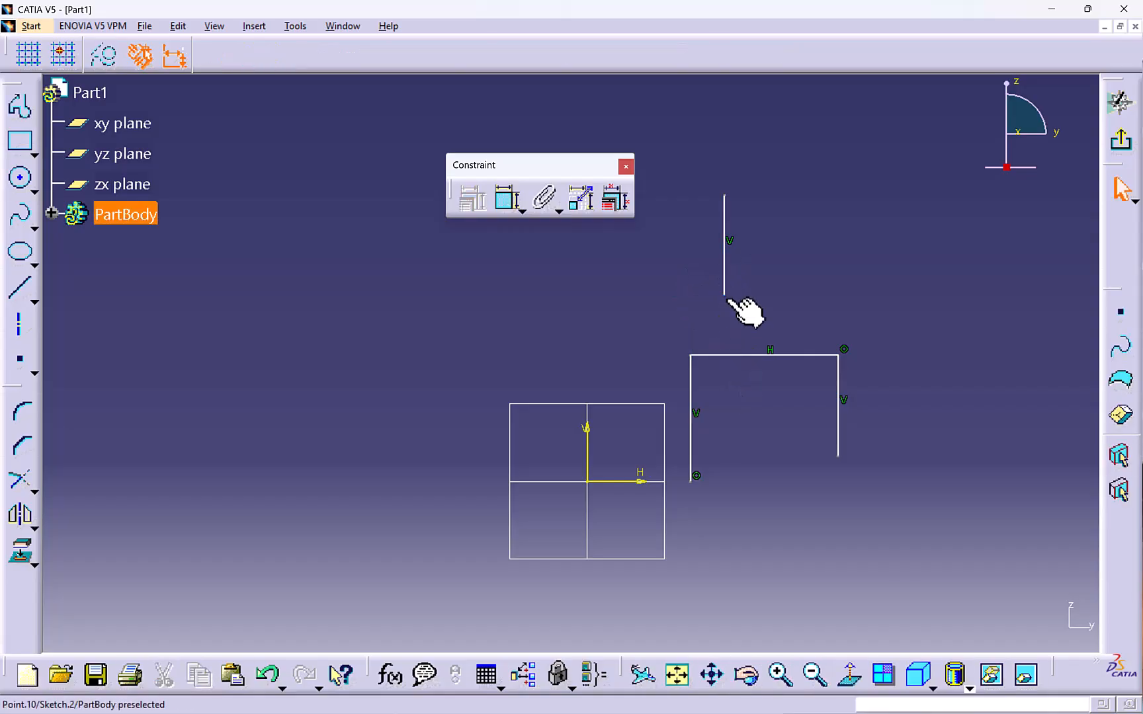
Apply a Coincidence constraint between the lower endpoint of the upper vertical line and the horizontal line.
{"action": "left_click", "coordinate": [725, 296]}
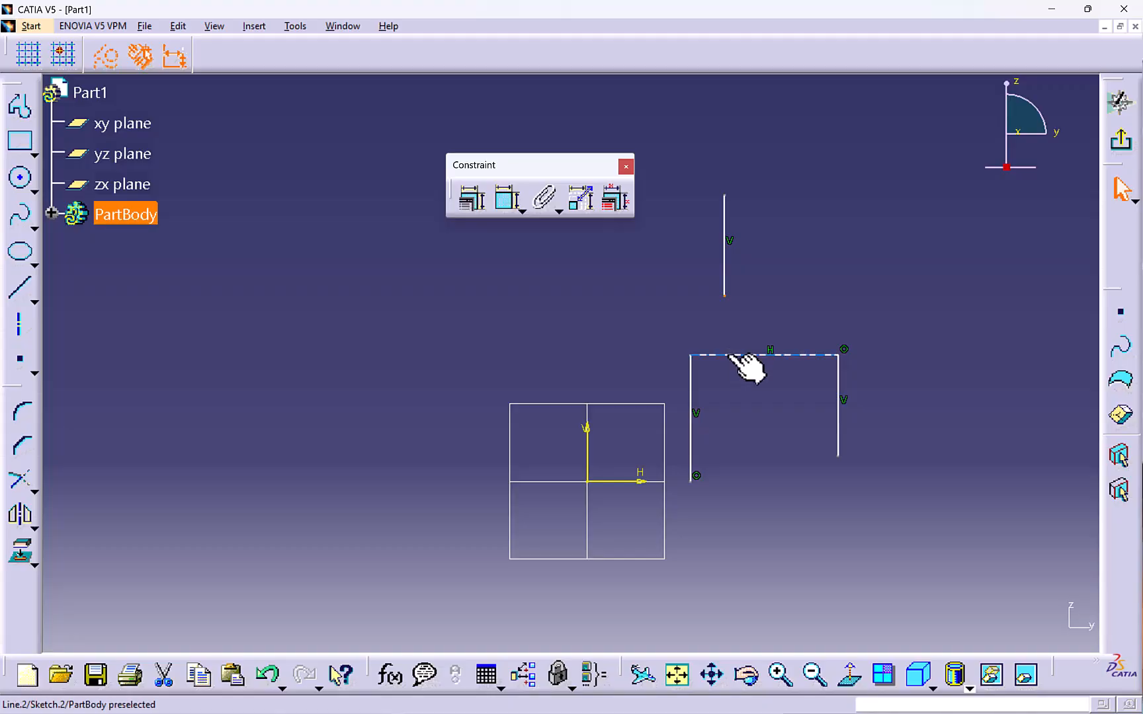
{"action": "left_click", "coordinate": [731, 355], "text": "ctrl"}
{"action": "left_click", "coordinate": [477, 207]}
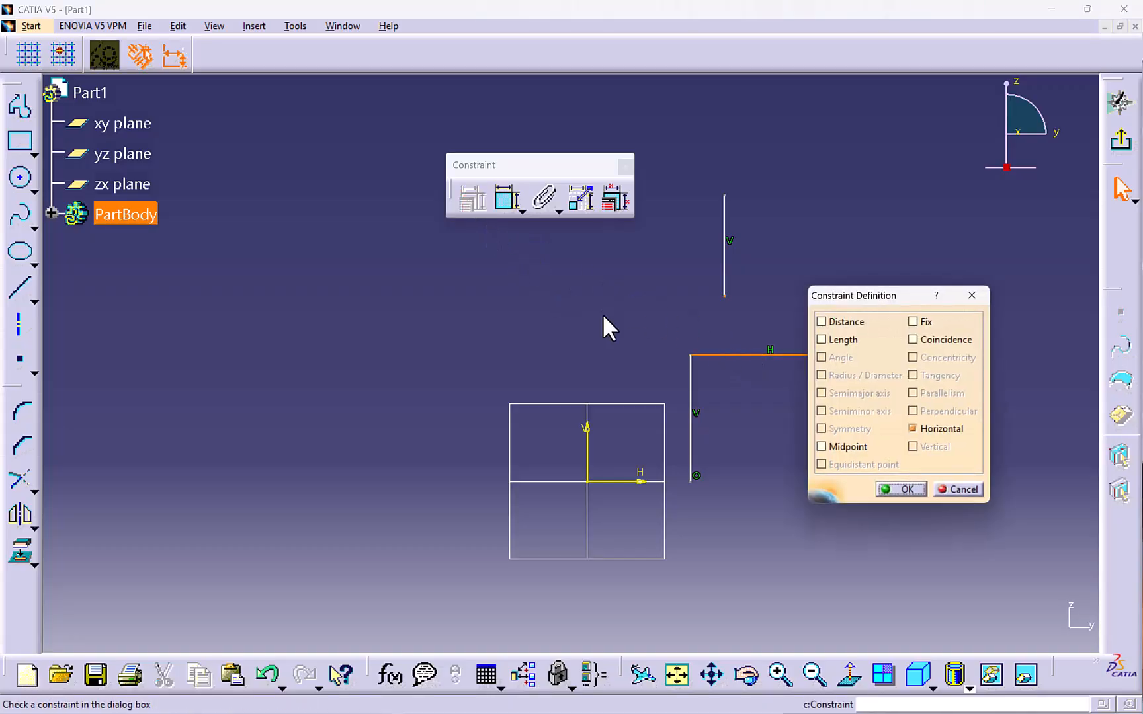
{"action": "left_click", "coordinate": [913, 340]}
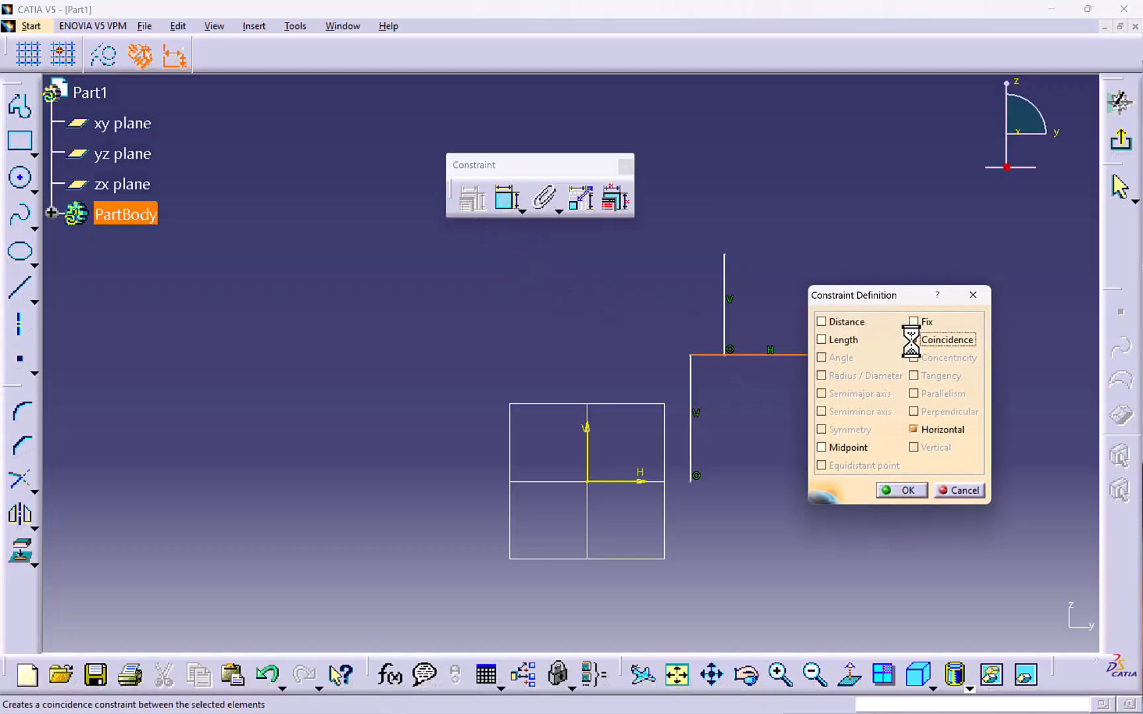
{"action": "left_click", "coordinate": [906, 491]}
Draw a three-point arc curving downward, starting just below the free end of the right vertical line.
{"action": "mouse_move", "coordinate": [798, 441]}
{"action": "middle_mouse_down"}
{"action": "mouse_move", "coordinate": [702, 395]}
{"action": "mouse_move", "coordinate": [687, 424]}
{"action": "middle_mouse_up"}
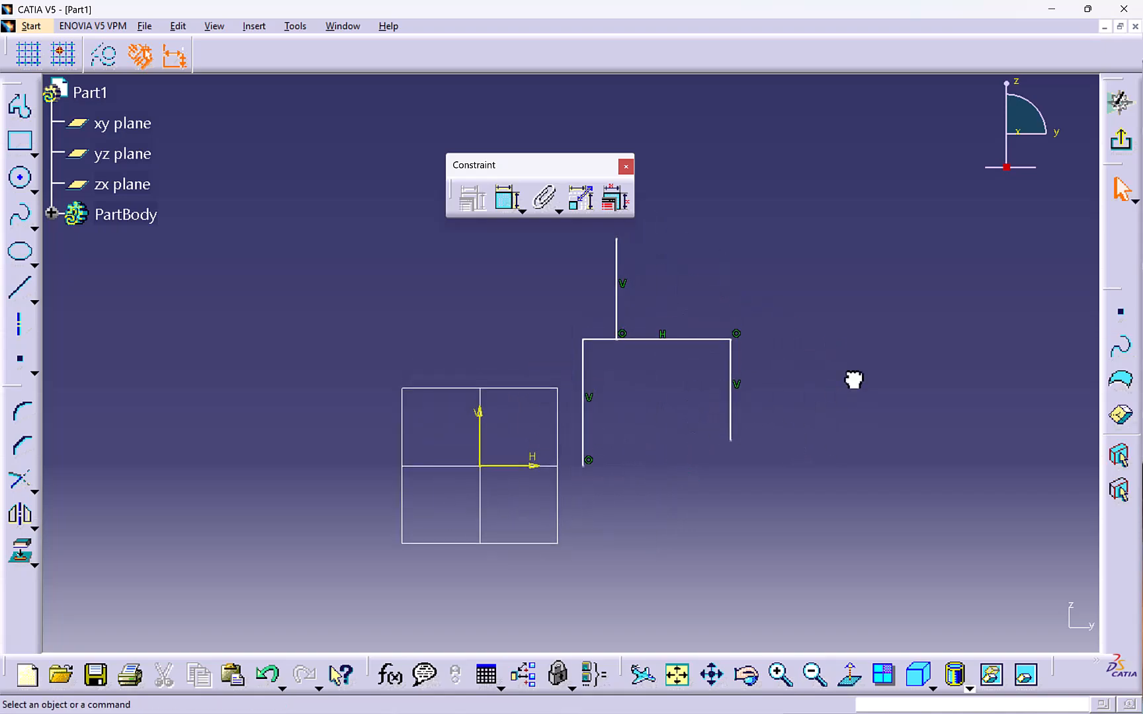
{"action": "middle_click_drag", "start_coordinate": [228, 235], "coordinate": [183, 224]}
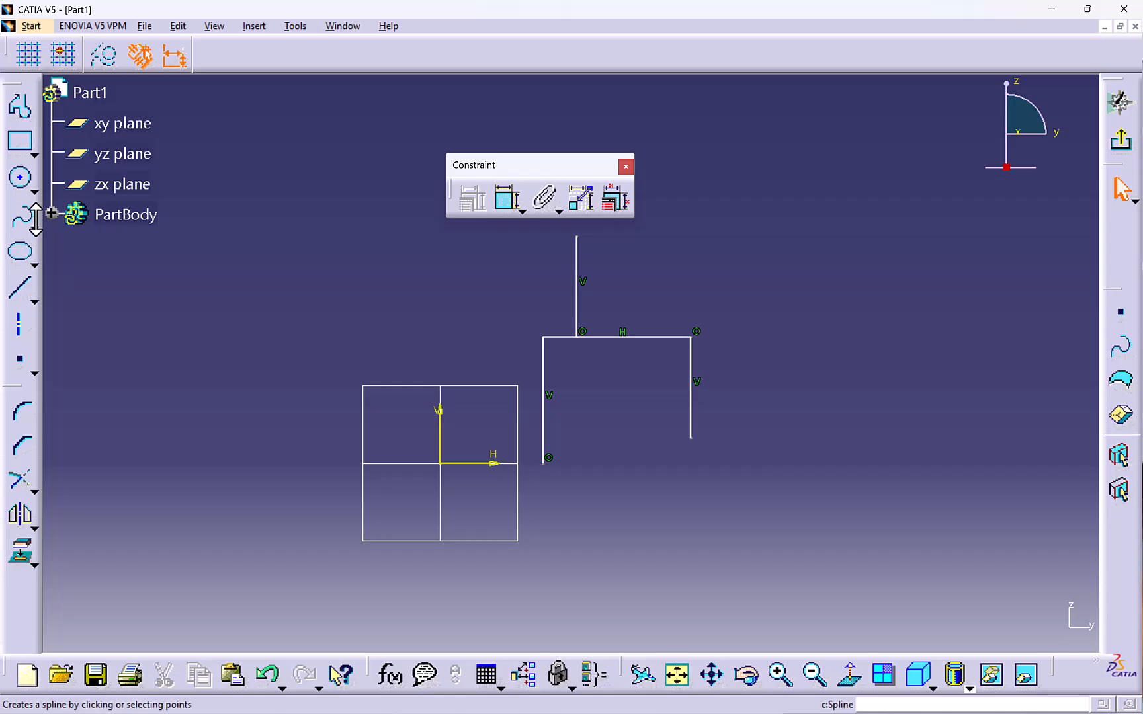
{"action": "left_click", "coordinate": [34, 192]}
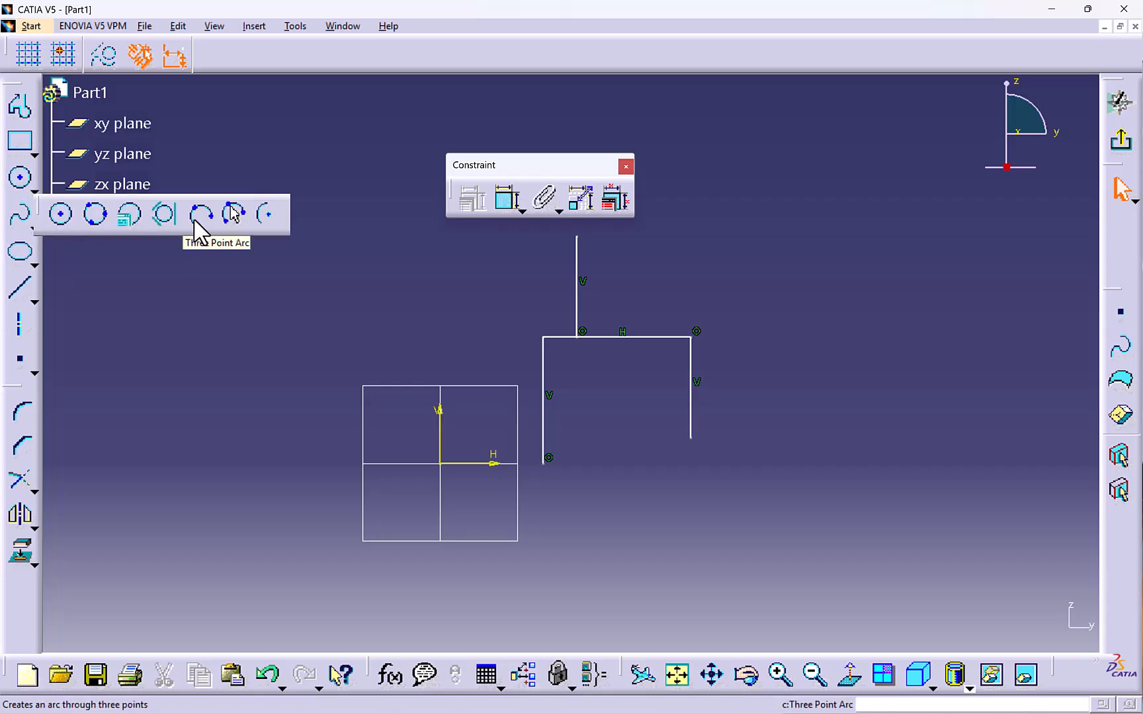
{"action": "left_click", "coordinate": [199, 215]}
{"action": "left_click", "coordinate": [706, 473]}
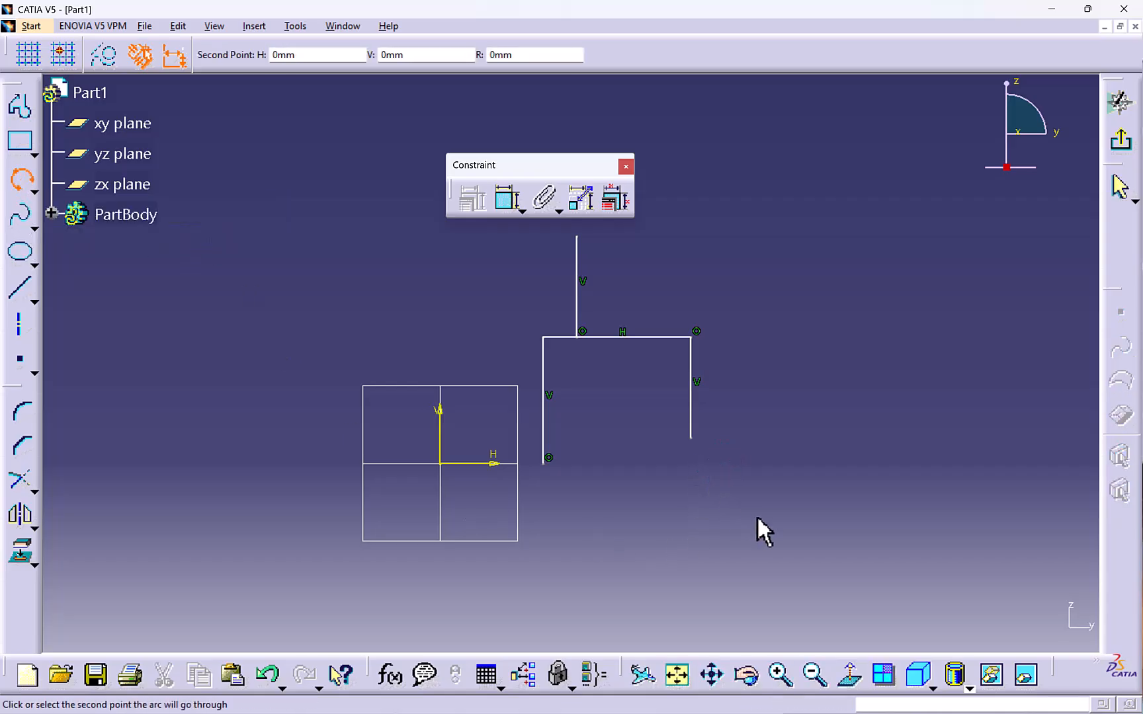
{"action": "left_click", "coordinate": [805, 532]}
{"action": "left_click", "coordinate": [860, 526]}
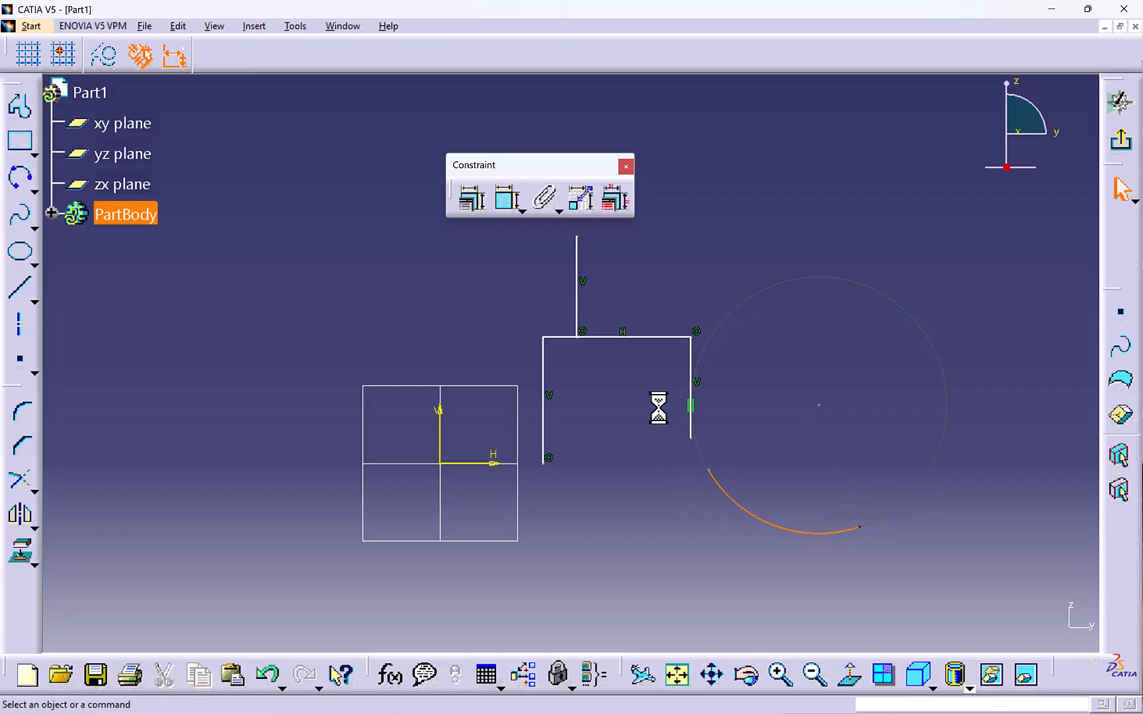
Delete the tangency constraint between the arc and the right vertical line, and move the arc slightly up and away from the line.
{"action": "left_click", "coordinate": [701, 408]}
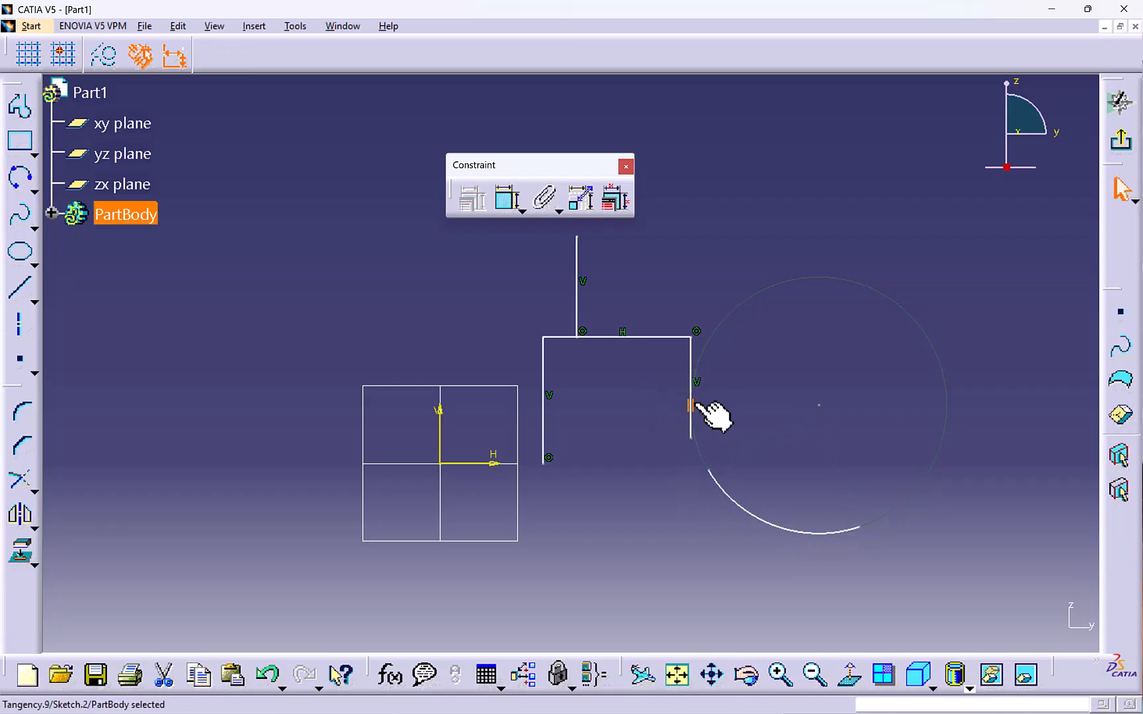
{"action": "key", "text": "Delete"}
{"action": "left_click", "coordinate": [735, 489]}
{"action": "left_click_drag", "start_coordinate": [736, 488], "coordinate": [742, 482]}
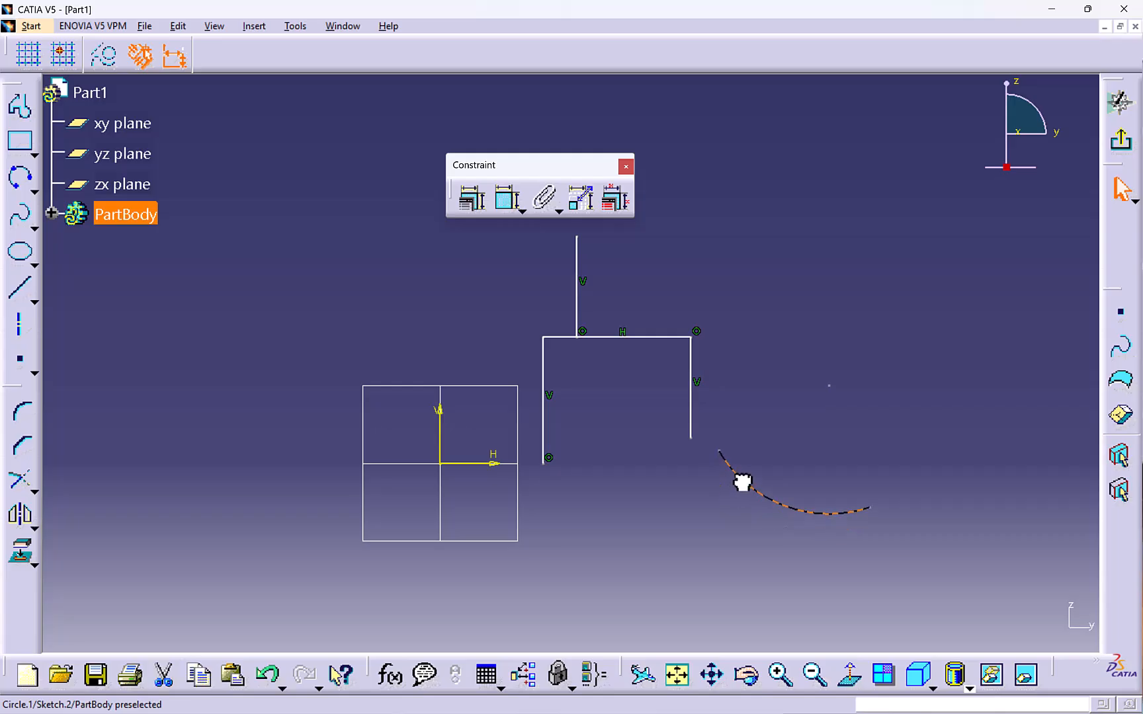
{"action": "left_click", "coordinate": [708, 497]}
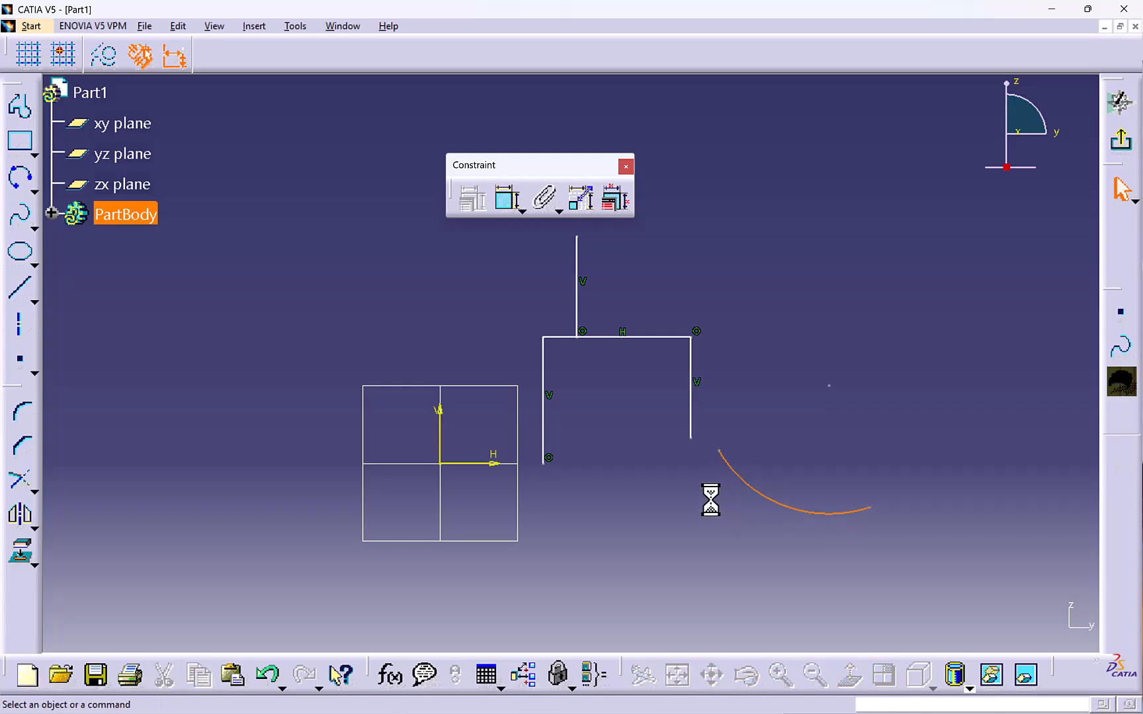
Make the arc's upper-left endpoint coincident with the lower endpoint of the right vertical line.
{"action": "left_click", "coordinate": [719, 453]}
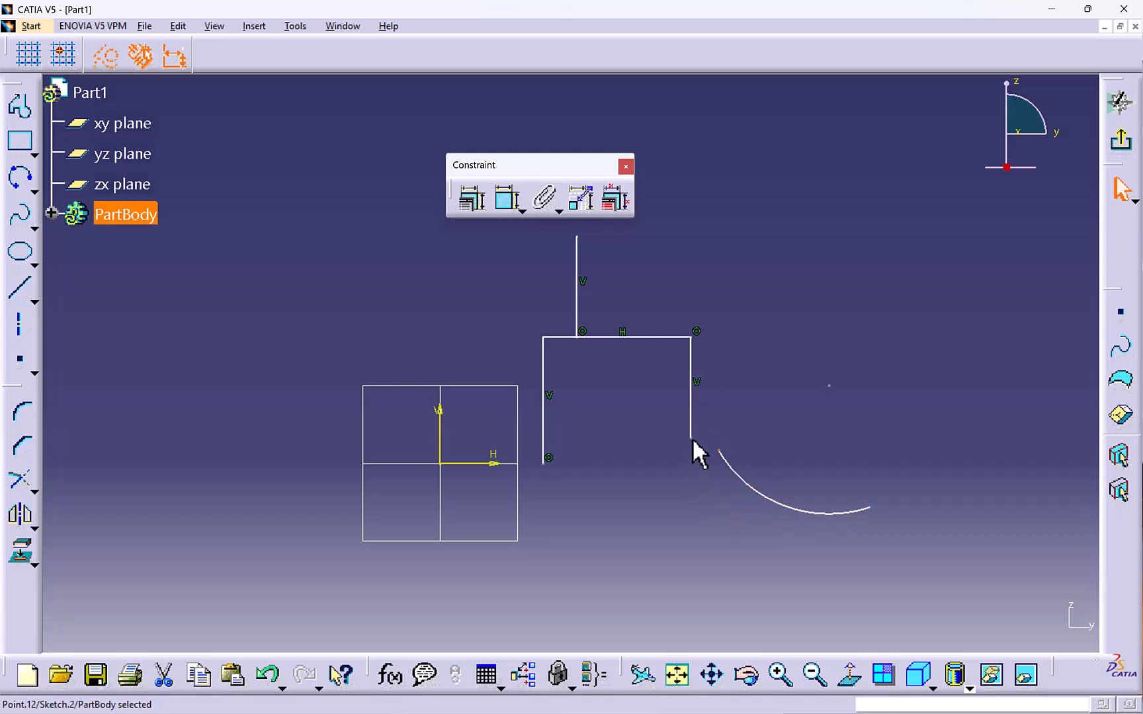
{"action": "left_click", "coordinate": [691, 438], "text": "ctrl"}
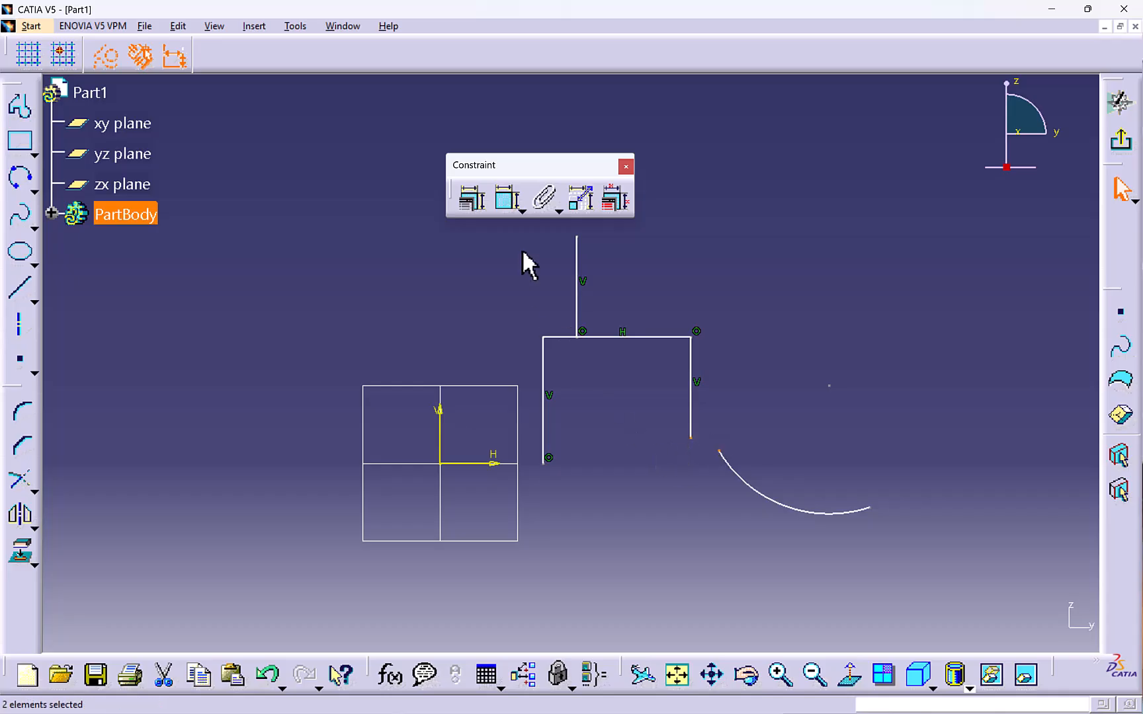
{"action": "left_click", "coordinate": [470, 200]}
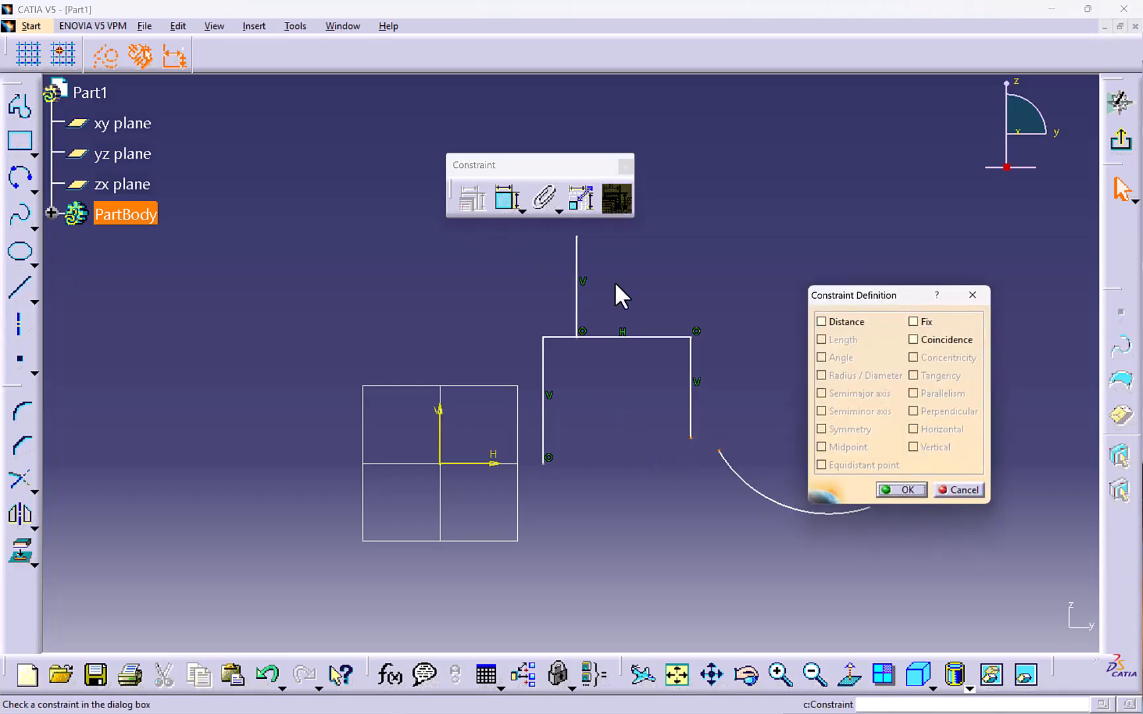
{"action": "left_click", "coordinate": [913, 340]}
{"action": "left_click", "coordinate": [916, 490]}
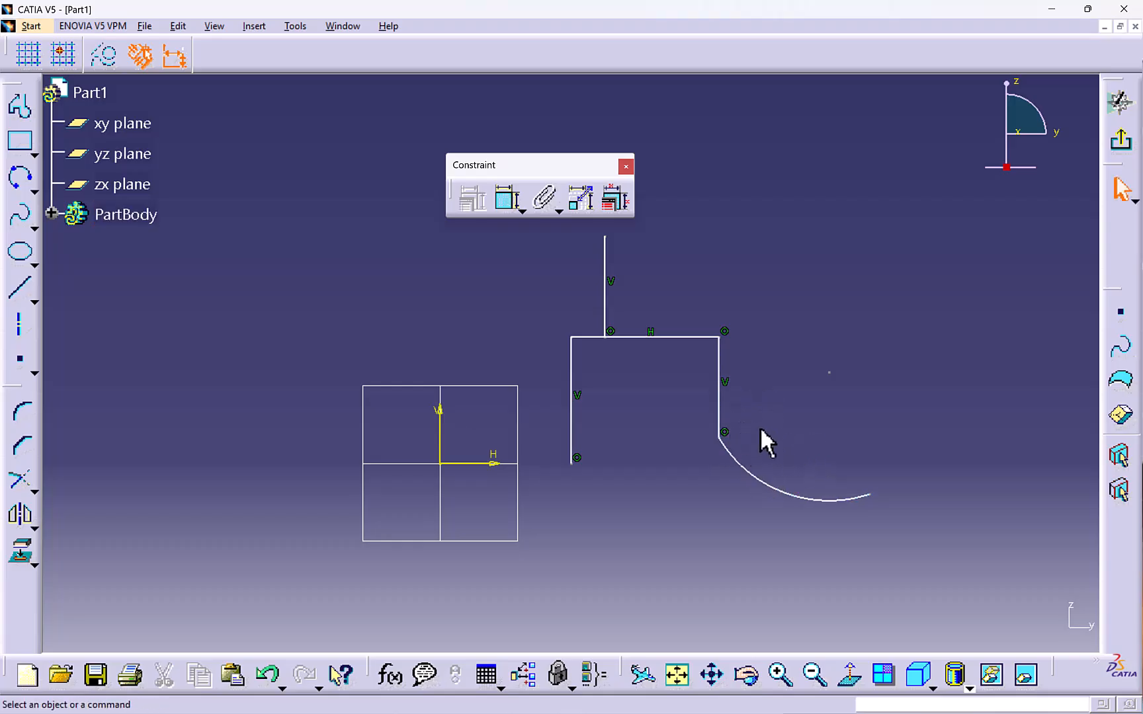
Make the arc tangent to the right vertical line, and move their shared endpoint downward to lengthen the line.
{"action": "left_click", "coordinate": [727, 452]}
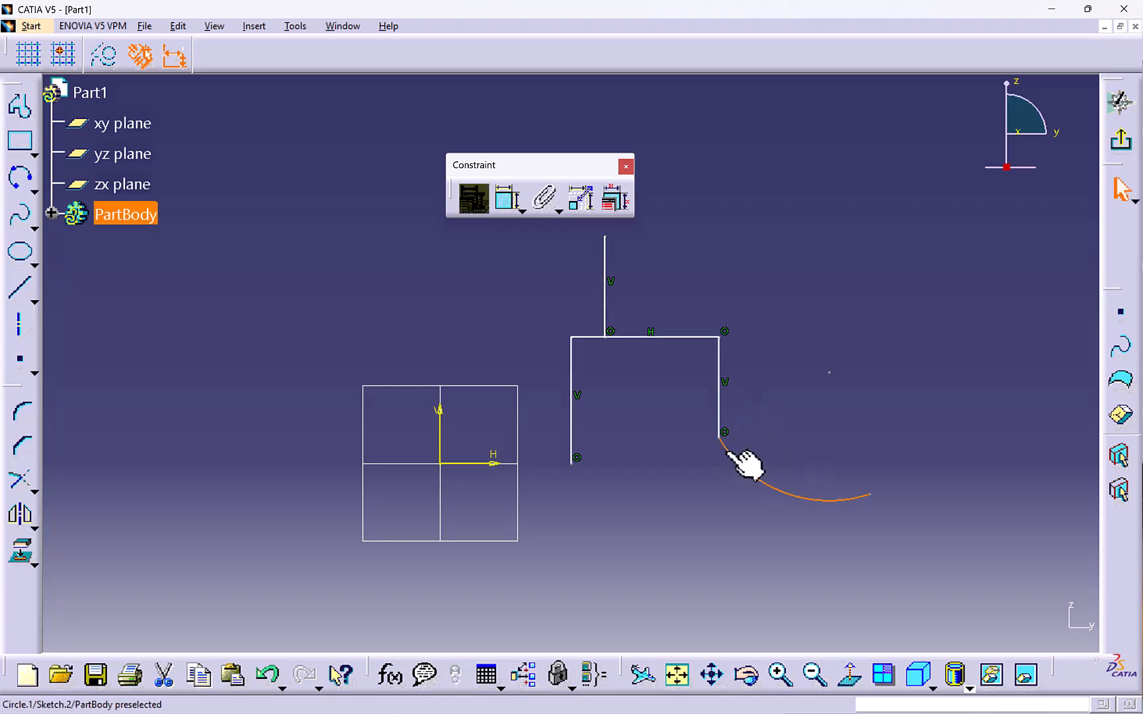
{"action": "left_click", "coordinate": [719, 407], "text": "ctrl"}
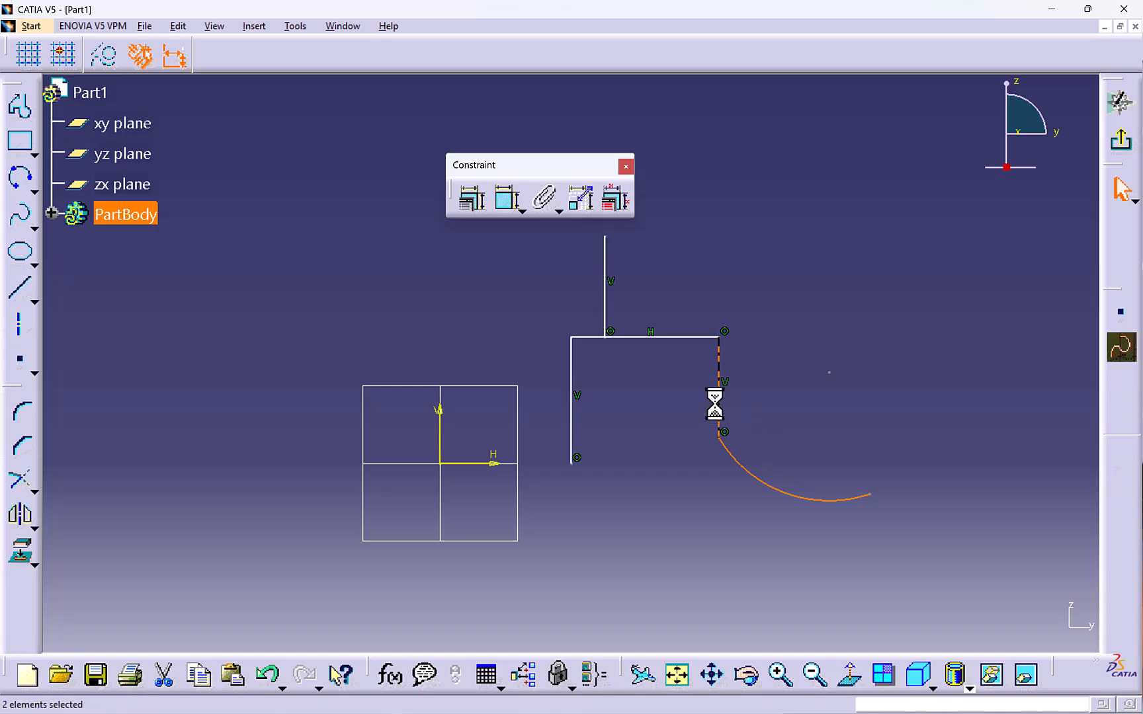
{"action": "left_click", "coordinate": [477, 202]}
{"action": "left_click", "coordinate": [914, 376]}
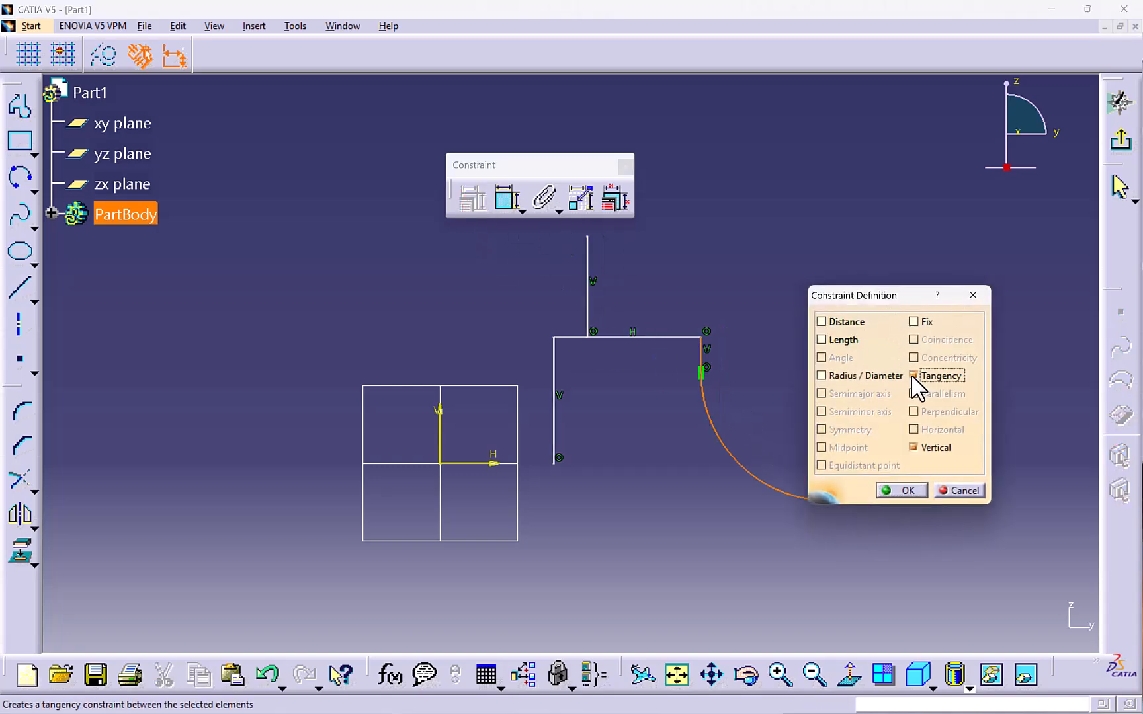
{"action": "left_click", "coordinate": [895, 488]}
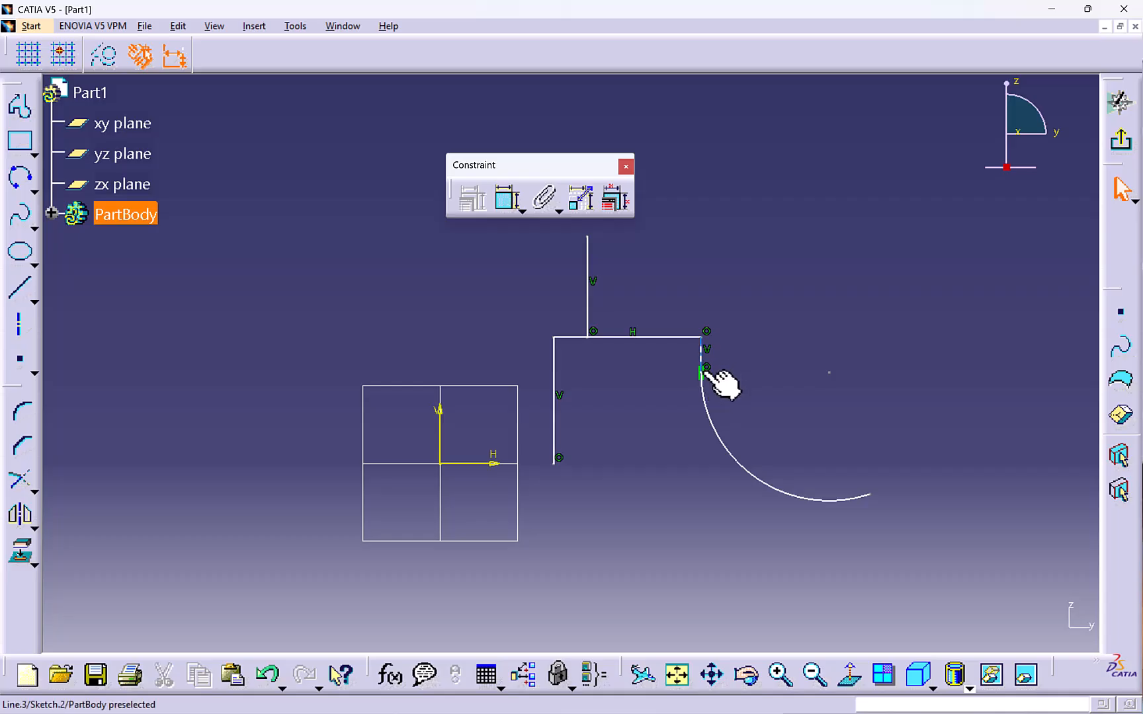
{"action": "left_click_drag", "start_coordinate": [707, 368], "coordinate": [701, 433]}
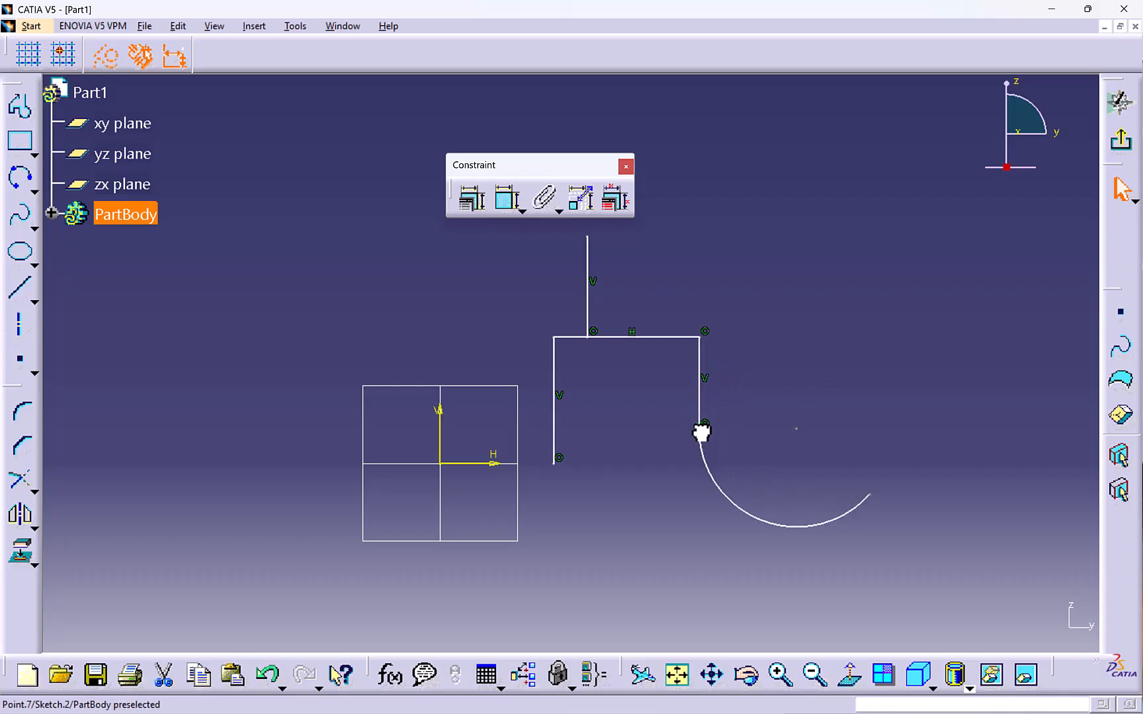
{"action": "left_click", "coordinate": [750, 387]}
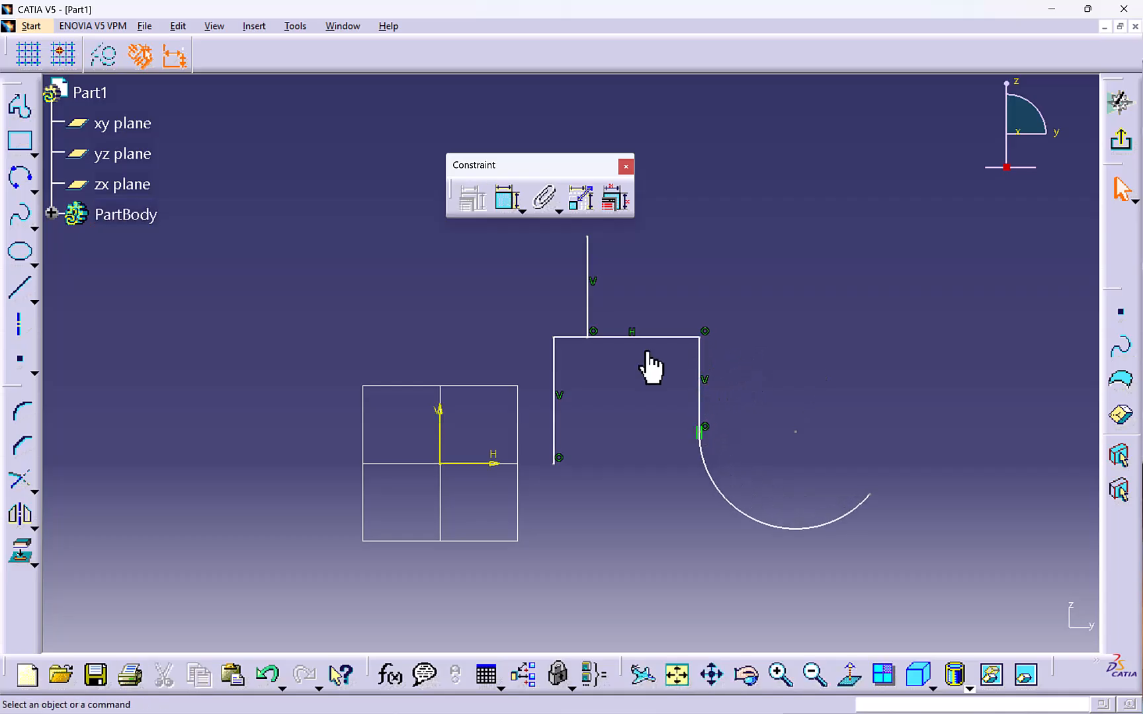
Dimension the right vertical line's length, placing the dimension to the right of the line.
{"action": "left_click", "coordinate": [506, 201]}
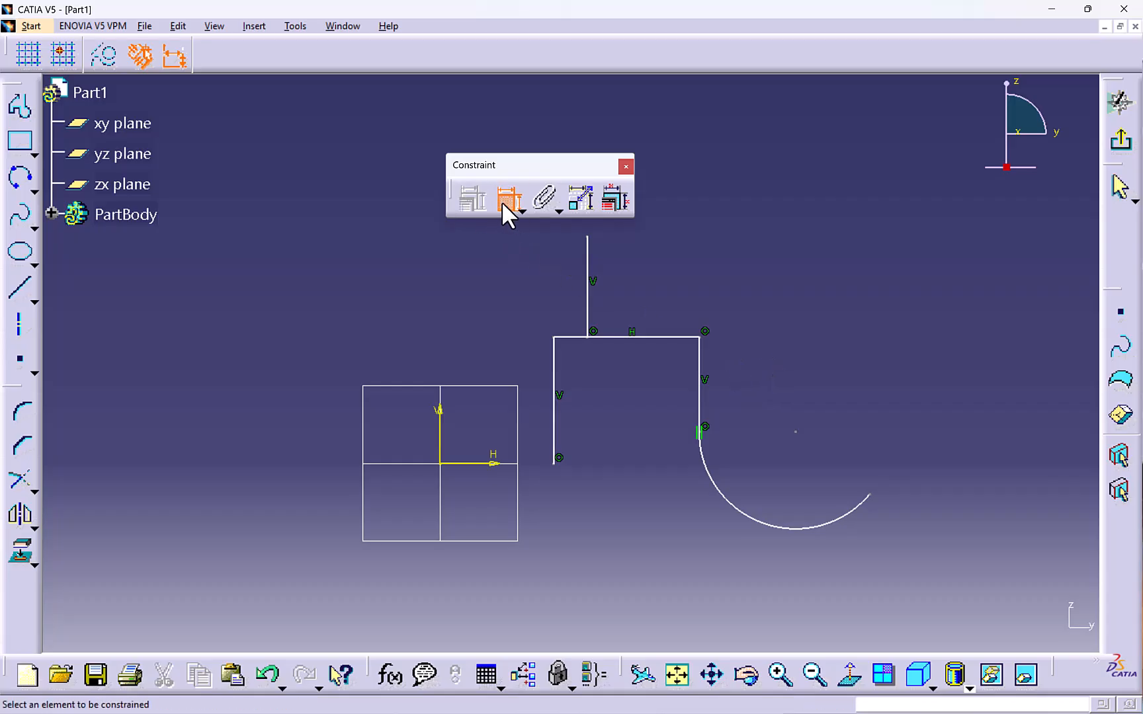
{"action": "left_click", "coordinate": [701, 395]}
{"action": "left_click", "coordinate": [748, 385]}
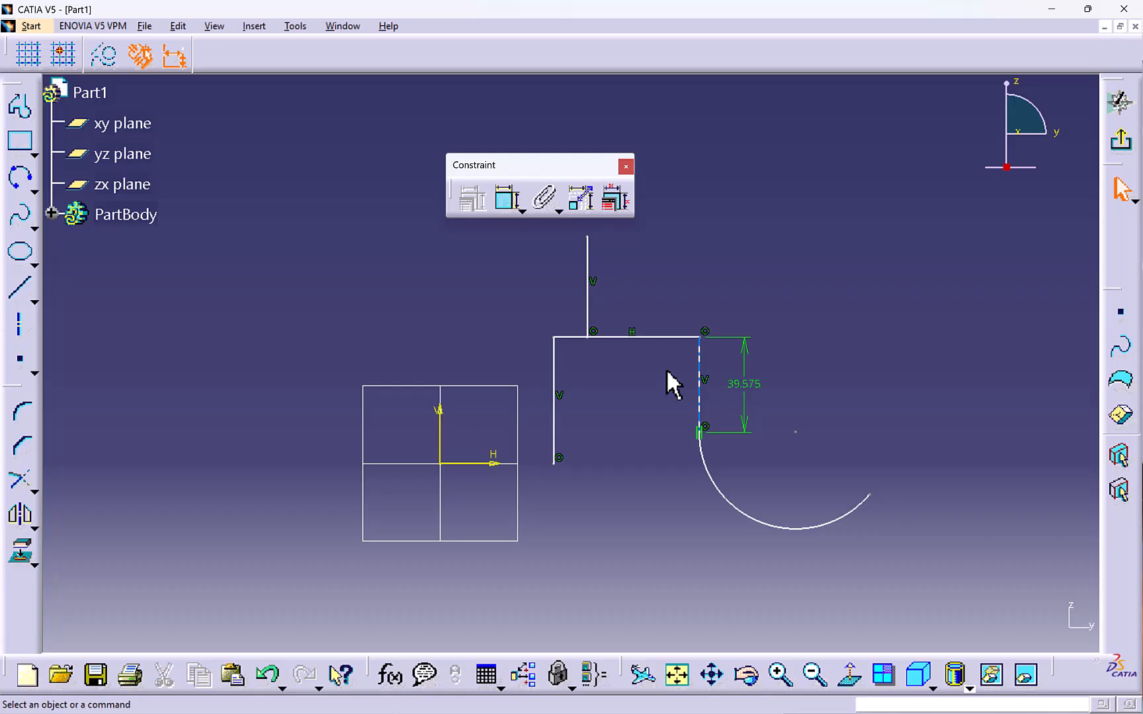
Dimension the arc's radius and set it to 40 mm.
{"action": "left_click", "coordinate": [505, 213]}
{"action": "left_click", "coordinate": [746, 513]}
{"action": "left_click", "coordinate": [684, 527]}
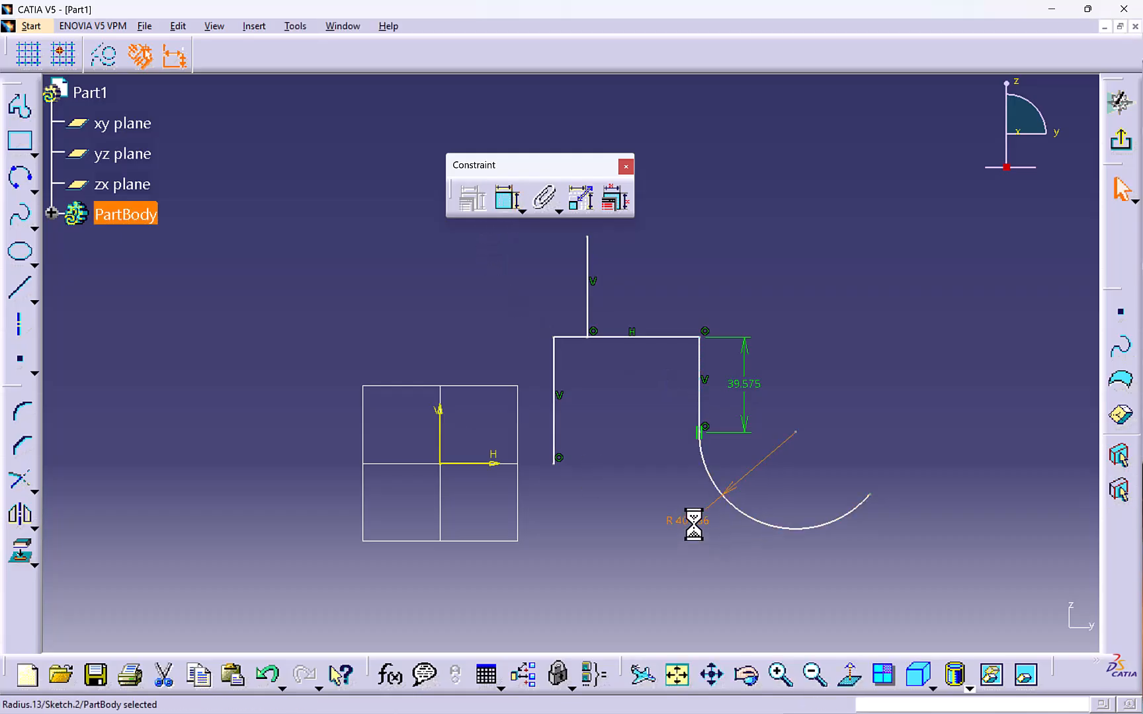
{"action": "type", "text": "40"}
{"action": "key", "text": "Return"}
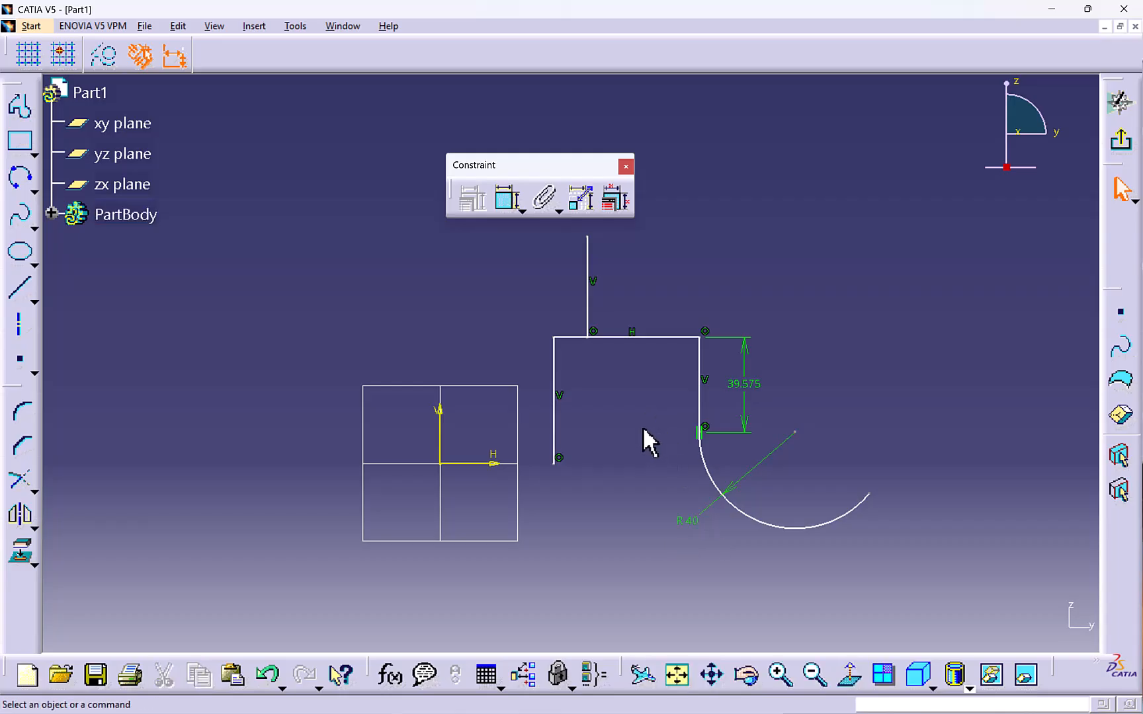
Draw an upright ellipse centred about 70 mm left of the sketch origin, with radii of about 53 mm and 26 mm.
{"action": "middle_click_drag", "start_coordinate": [642, 426], "coordinate": [662, 449]}
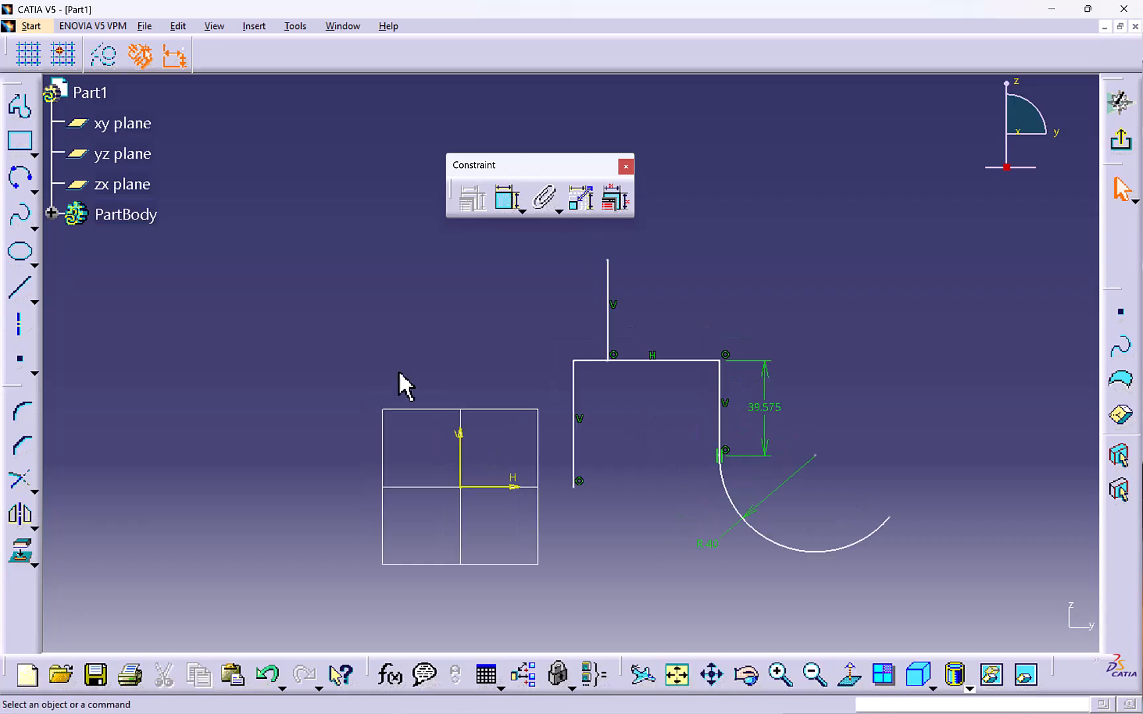
{"action": "left_click", "coordinate": [34, 264]}
{"action": "left_click", "coordinate": [58, 284]}
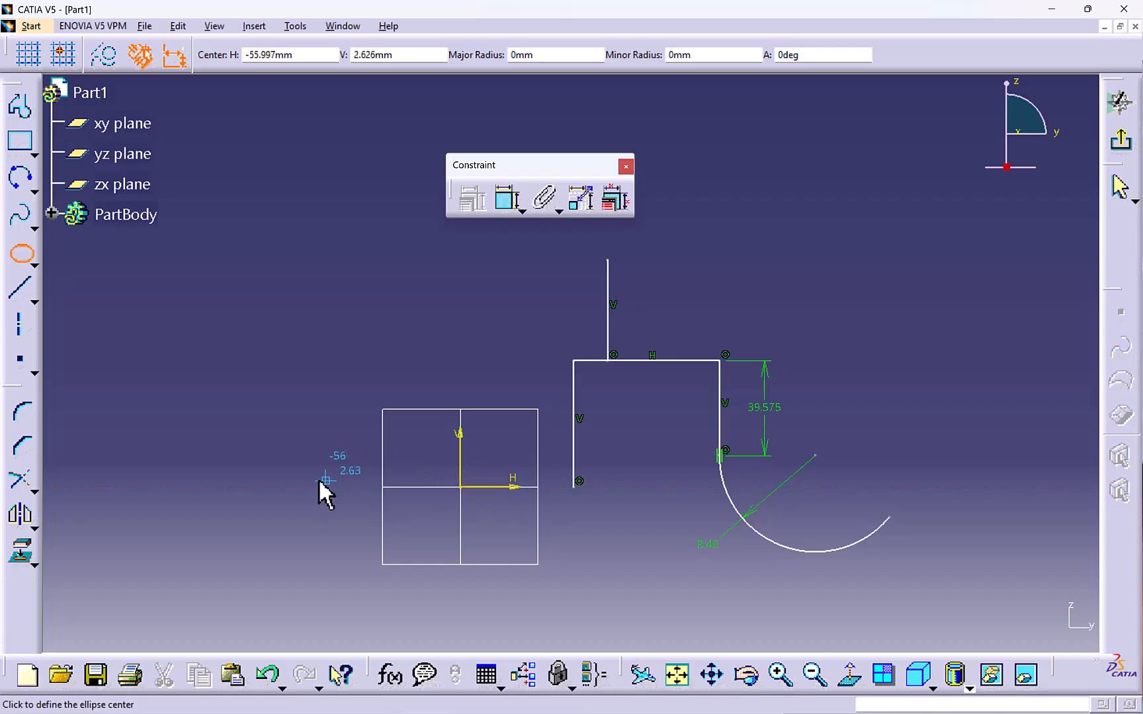
{"action": "left_click", "coordinate": [292, 487]}
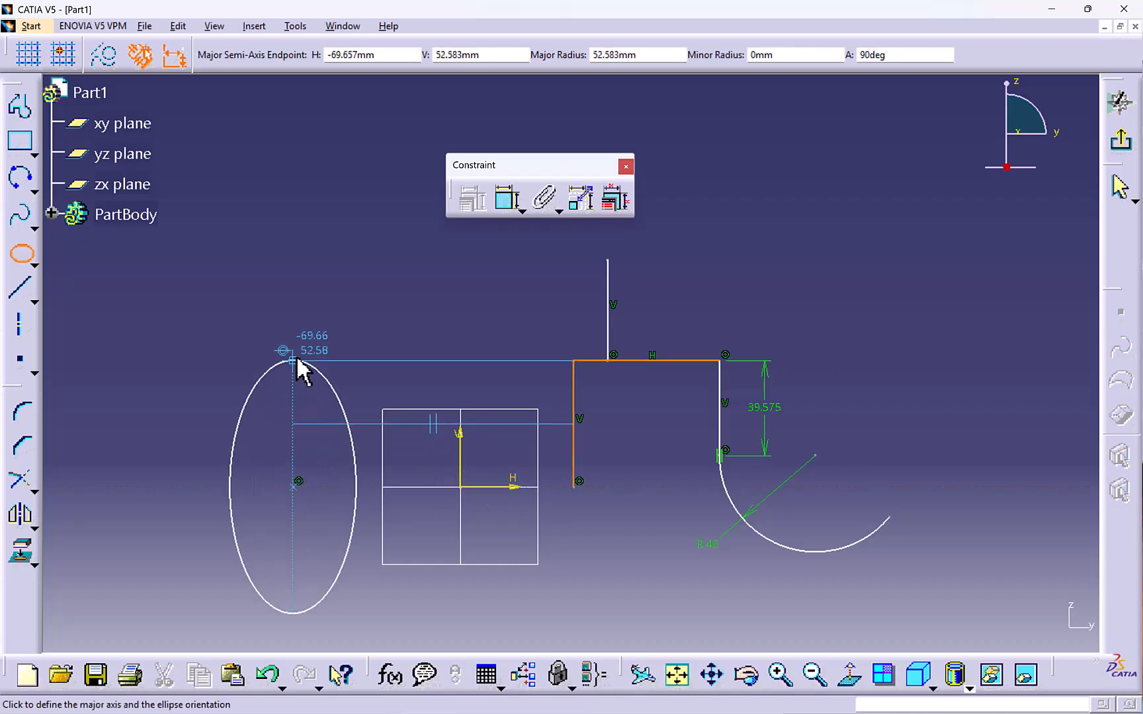
{"action": "left_click", "coordinate": [296, 357]}
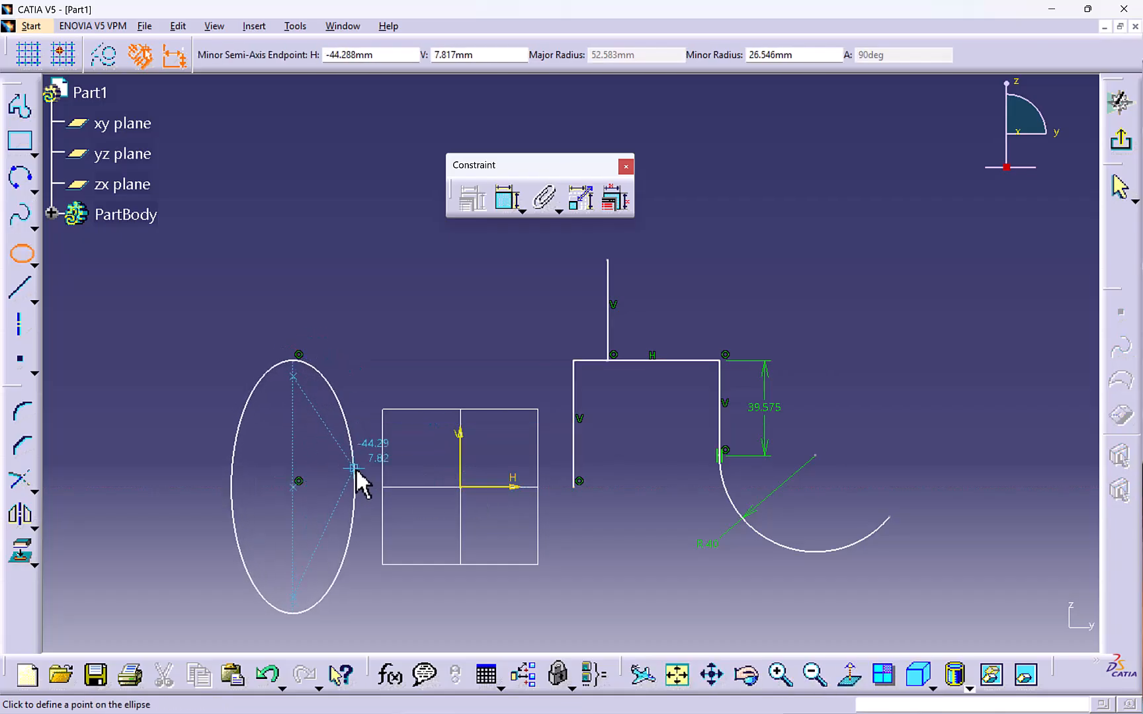
{"action": "left_click", "coordinate": [356, 473]}
Apply Semimajor axis and Semiminor axis constraints to the ellipse, and place the two dimensions outside it, above and to its left.
{"action": "middle_click_drag", "start_coordinate": [326, 433], "coordinate": [326, 393]}
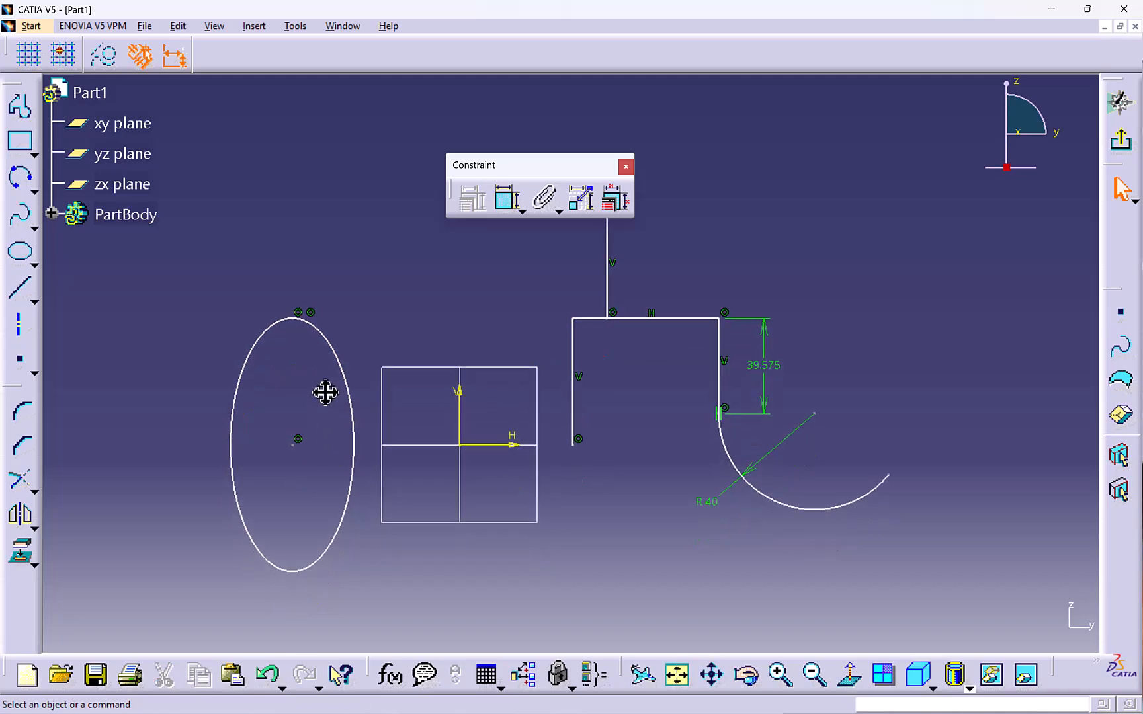
{"action": "left_click", "coordinate": [355, 356]}
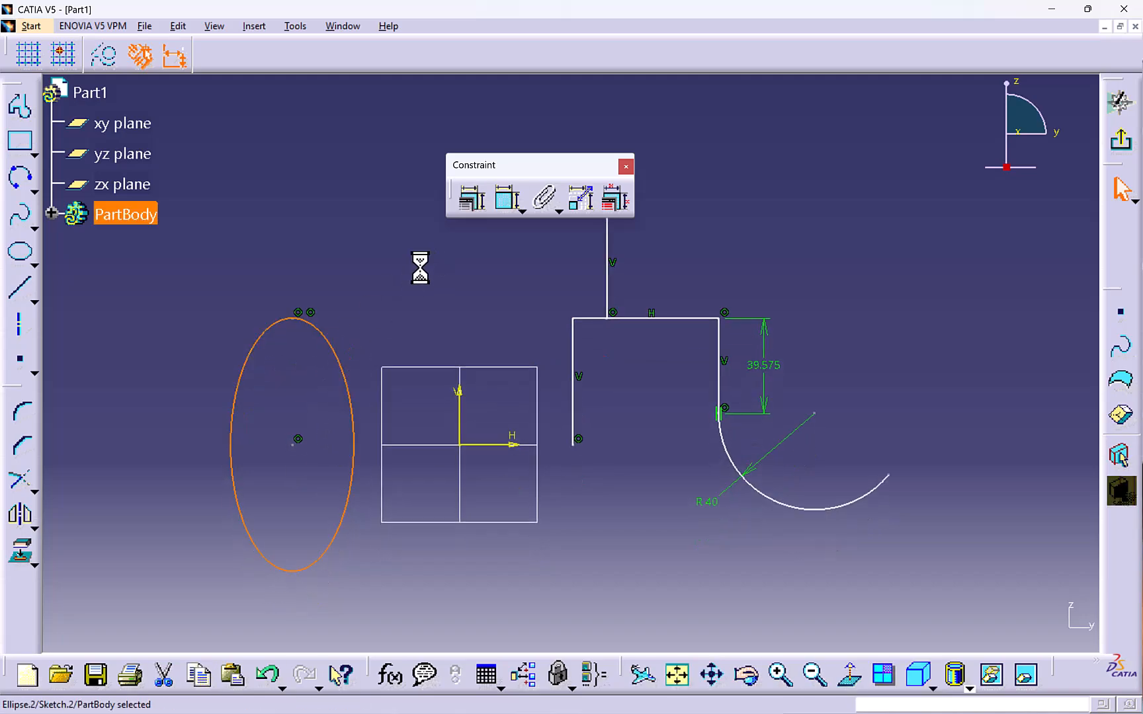
{"action": "left_click", "coordinate": [470, 198]}
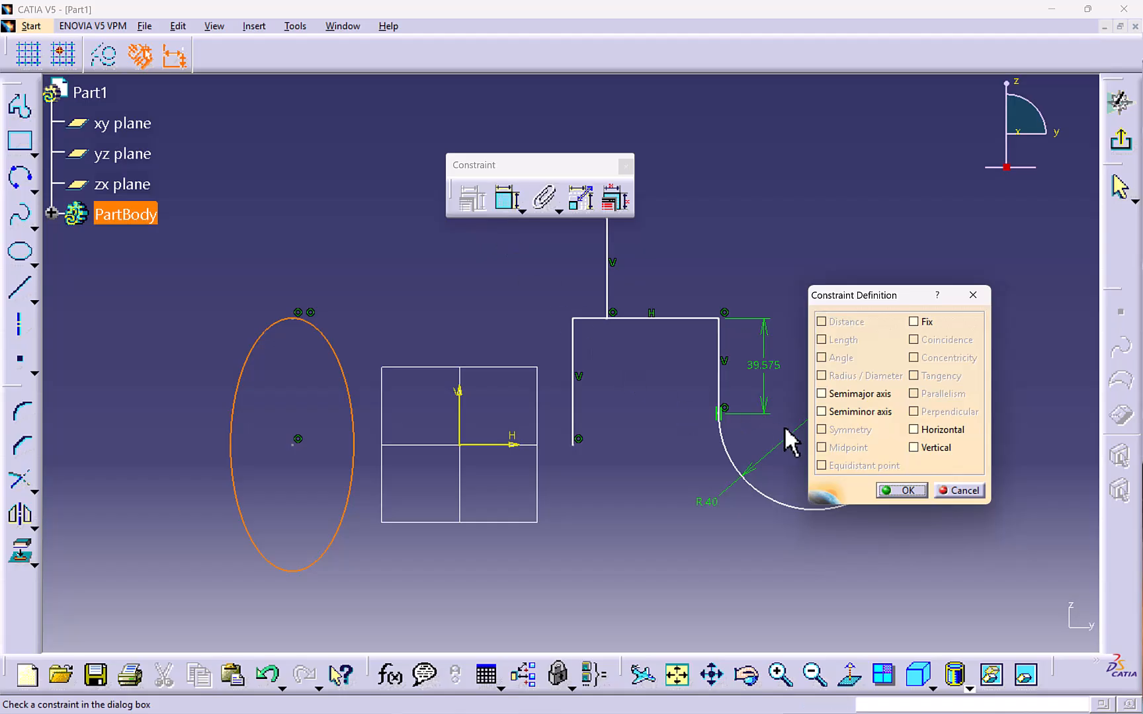
{"action": "left_click", "coordinate": [821, 394]}
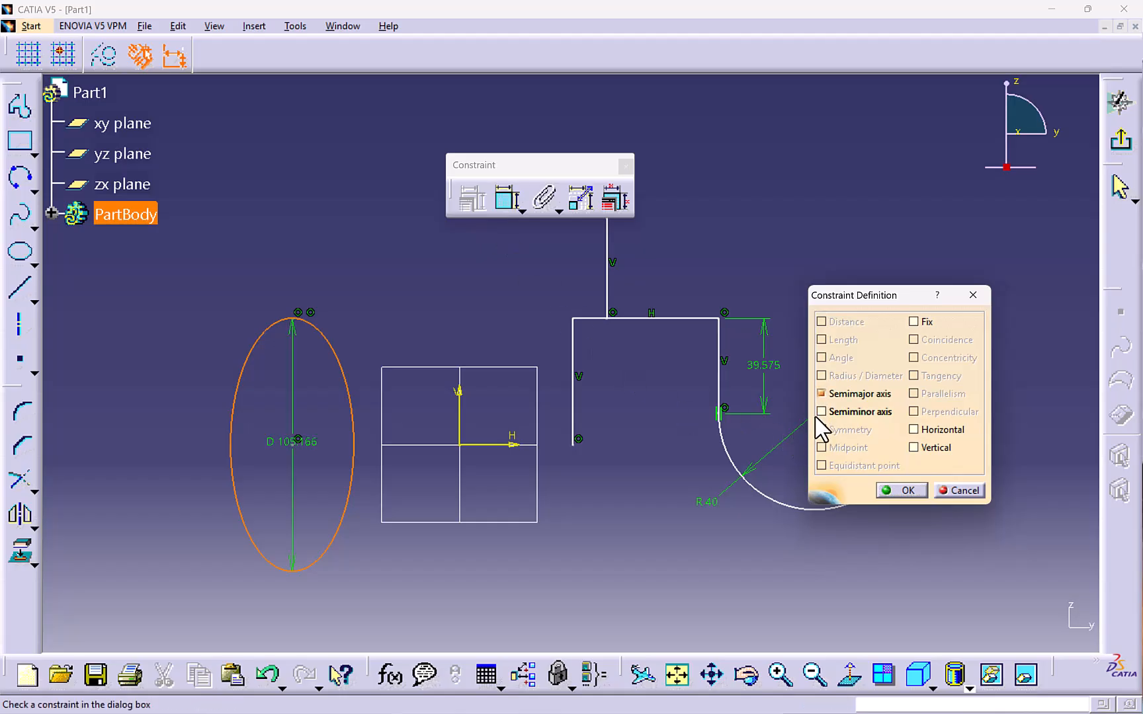
{"action": "left_click", "coordinate": [821, 413]}
{"action": "left_click", "coordinate": [901, 490]}
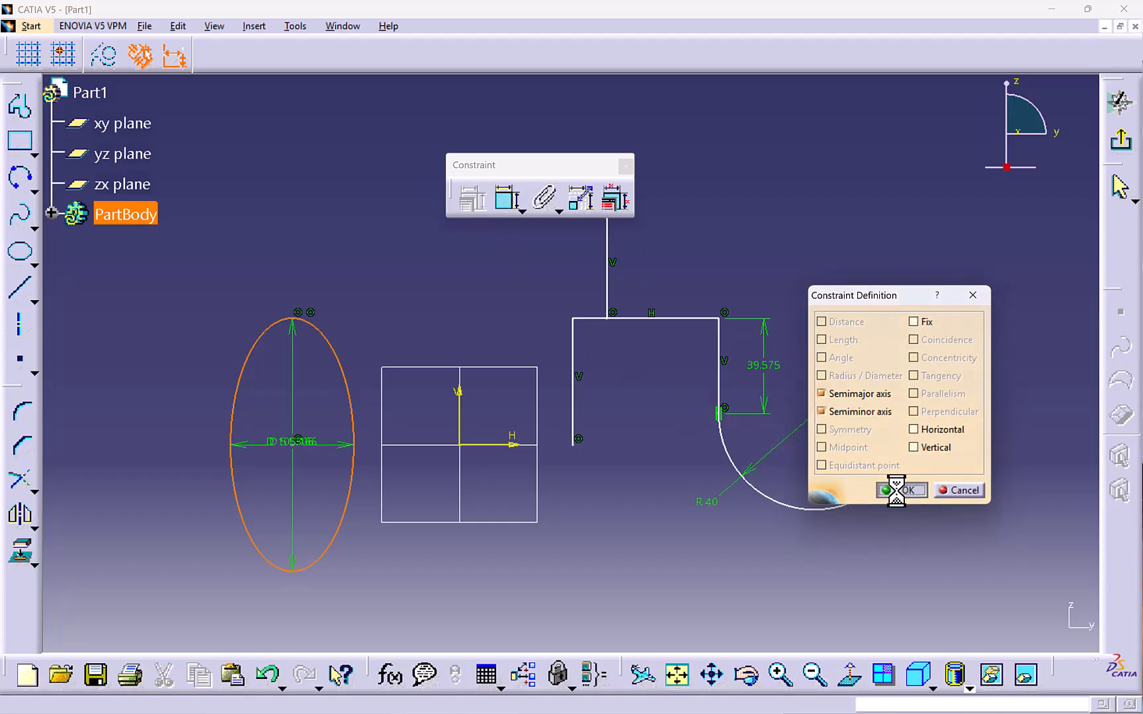
{"action": "left_click_drag", "start_coordinate": [331, 446], "coordinate": [331, 254]}
{"action": "left_click_drag", "start_coordinate": [276, 443], "coordinate": [184, 437]}
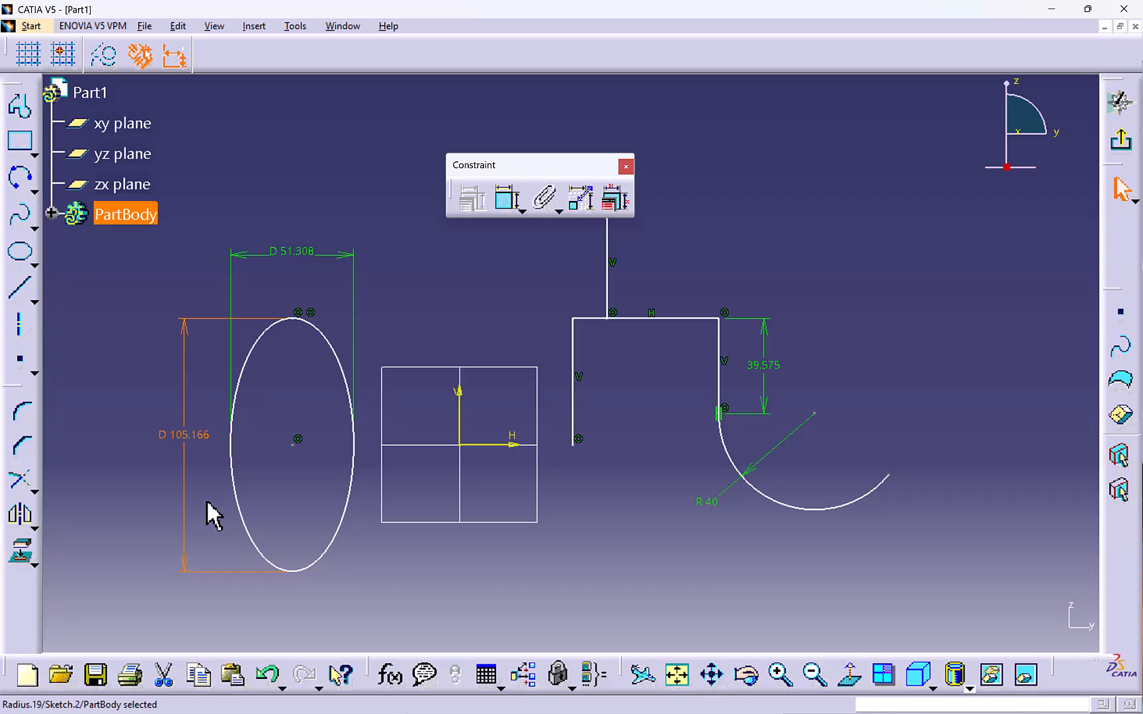
Delete the ellipse together with its constraints.
{"action": "left_click", "coordinate": [285, 324]}
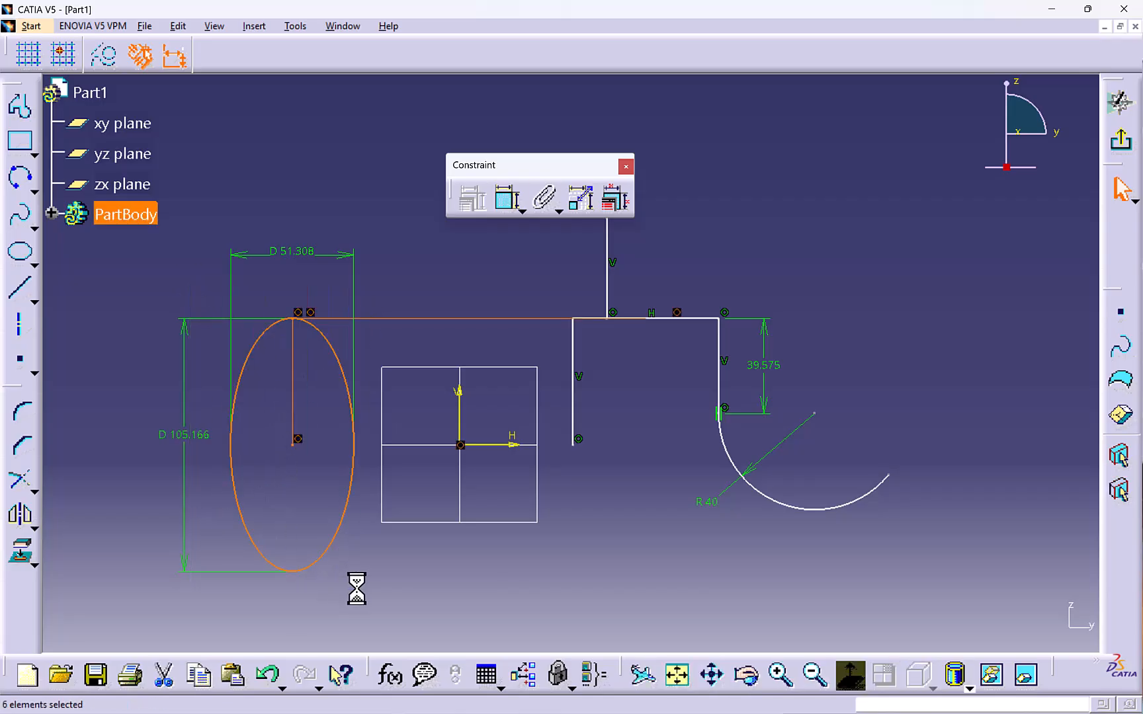
{"action": "key", "text": "Delete"}
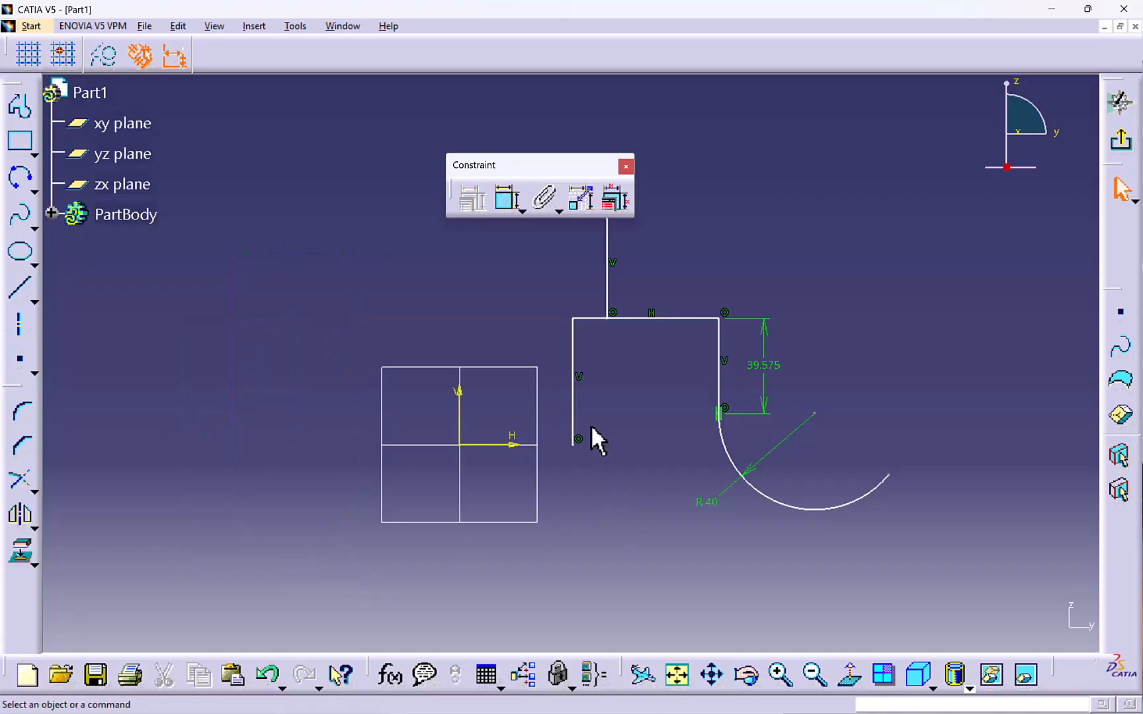
Apply a Length constraint to the left vertical line through the Constraint Definition options.
{"action": "left_click", "coordinate": [572, 357]}
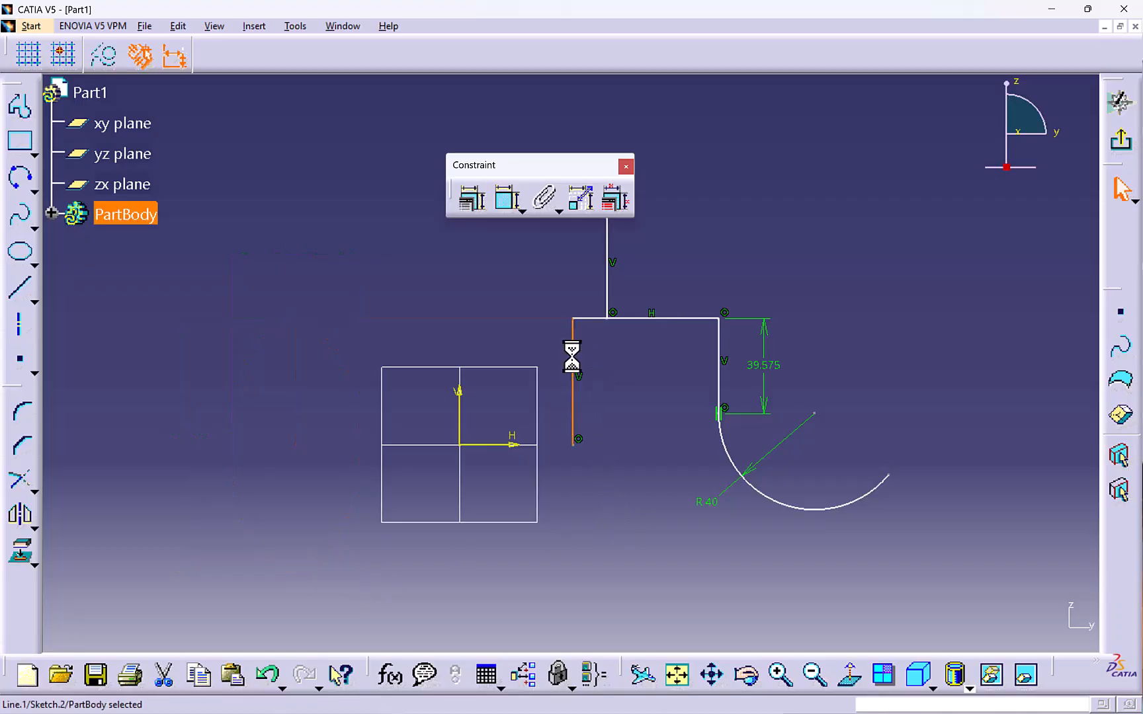
{"action": "left_click", "coordinate": [475, 202]}
{"action": "left_click", "coordinate": [823, 340]}
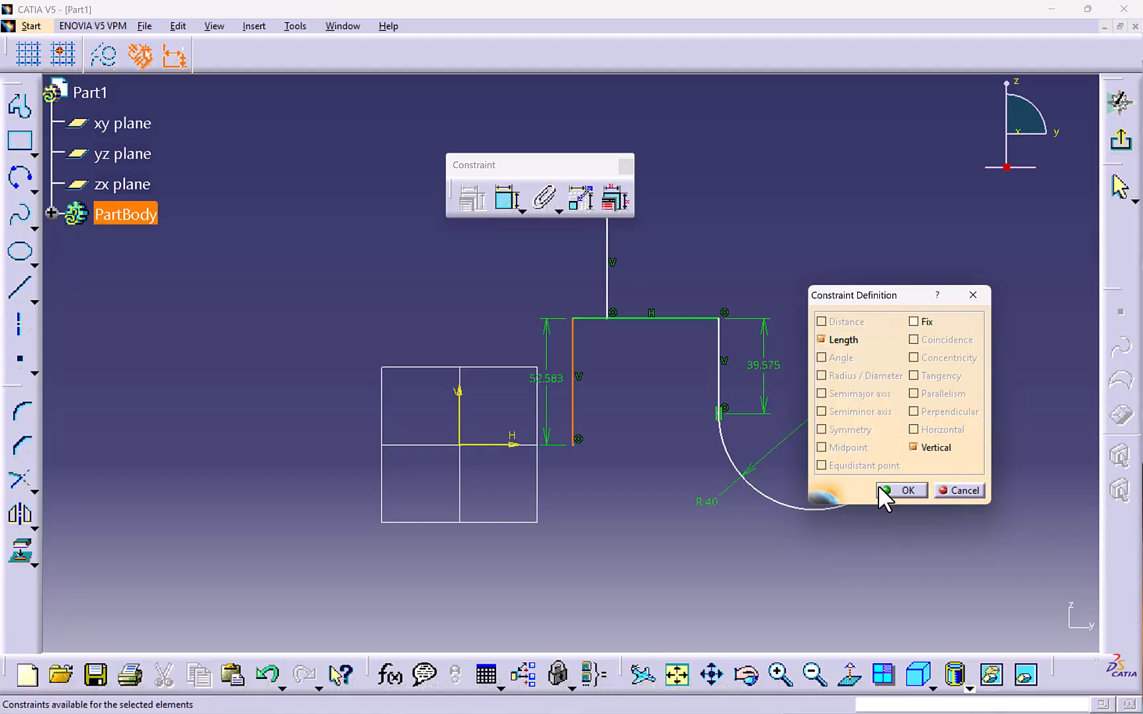
{"action": "left_click", "coordinate": [900, 490]}
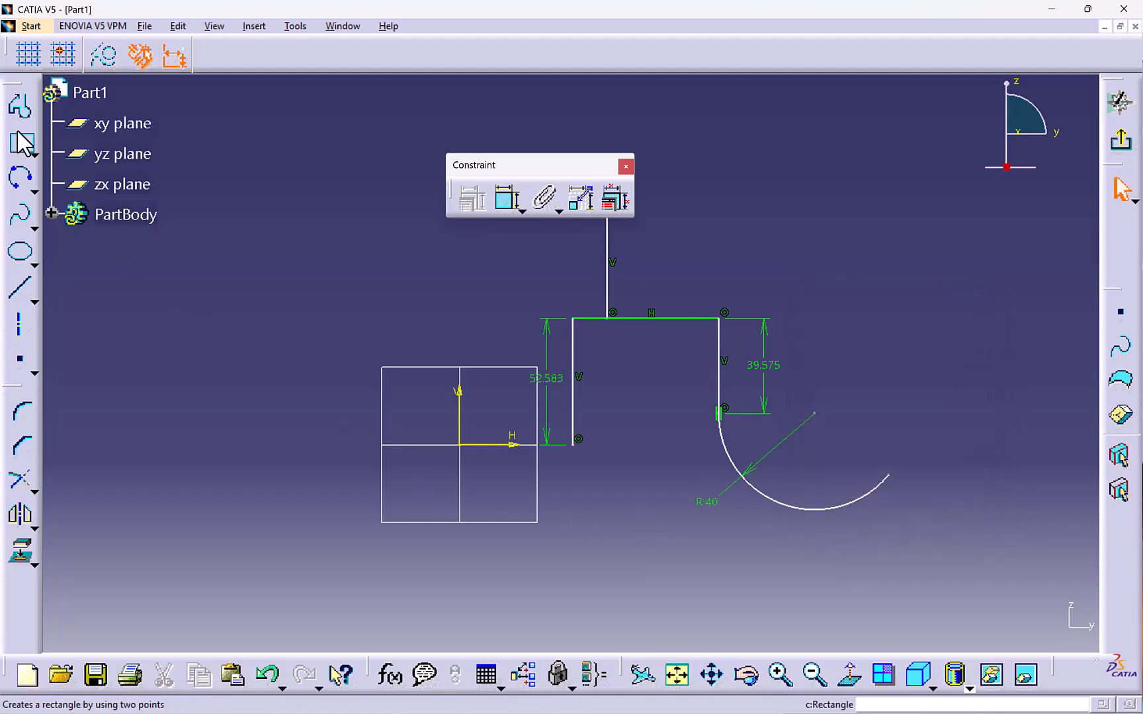
Draw a slanted line about 96 mm long at about 33 degrees, left of the sketch origin.
{"action": "left_click", "coordinate": [20, 106]}
{"action": "left_click", "coordinate": [161, 434]}
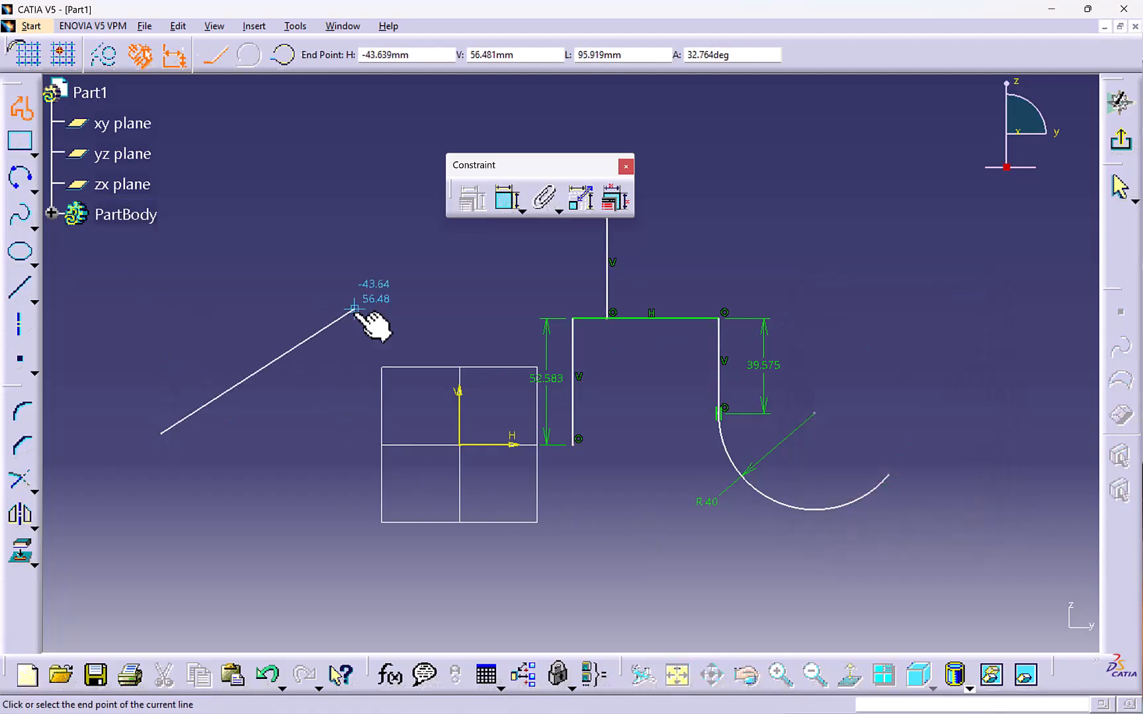
{"action": "double_click", "coordinate": [355, 308]}
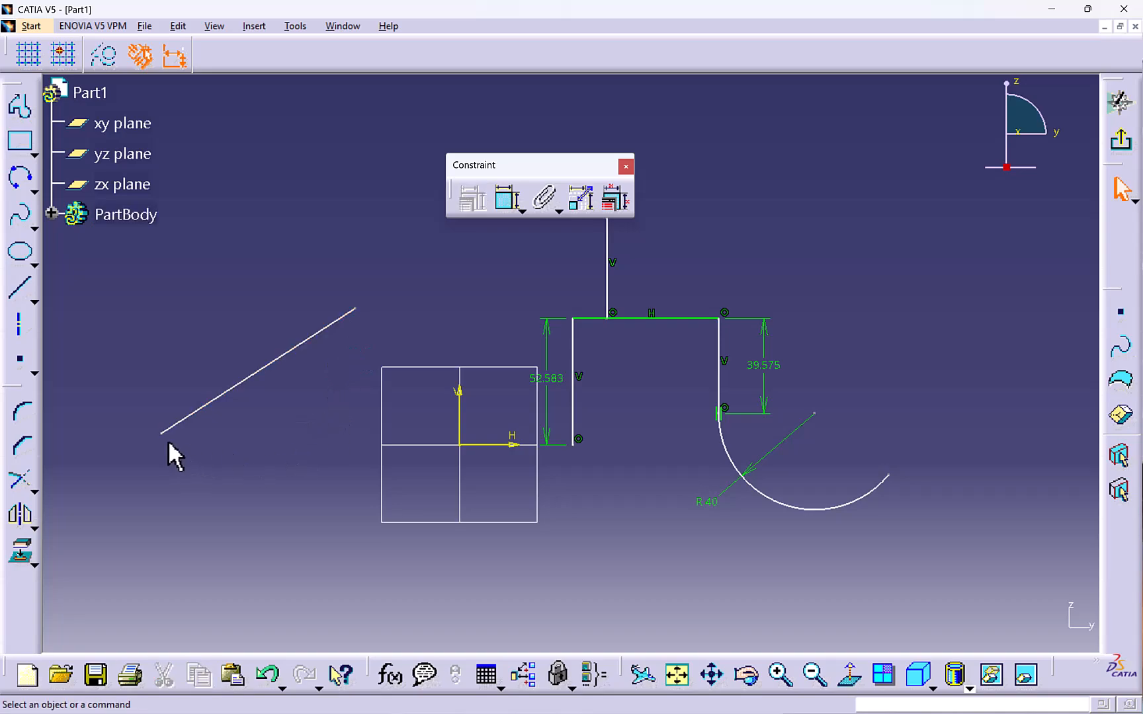
Apply a Distance constraint between the slanted line's lower endpoint and the upper end of the left vertical line, and undo it.
{"action": "left_click", "coordinate": [574, 320]}
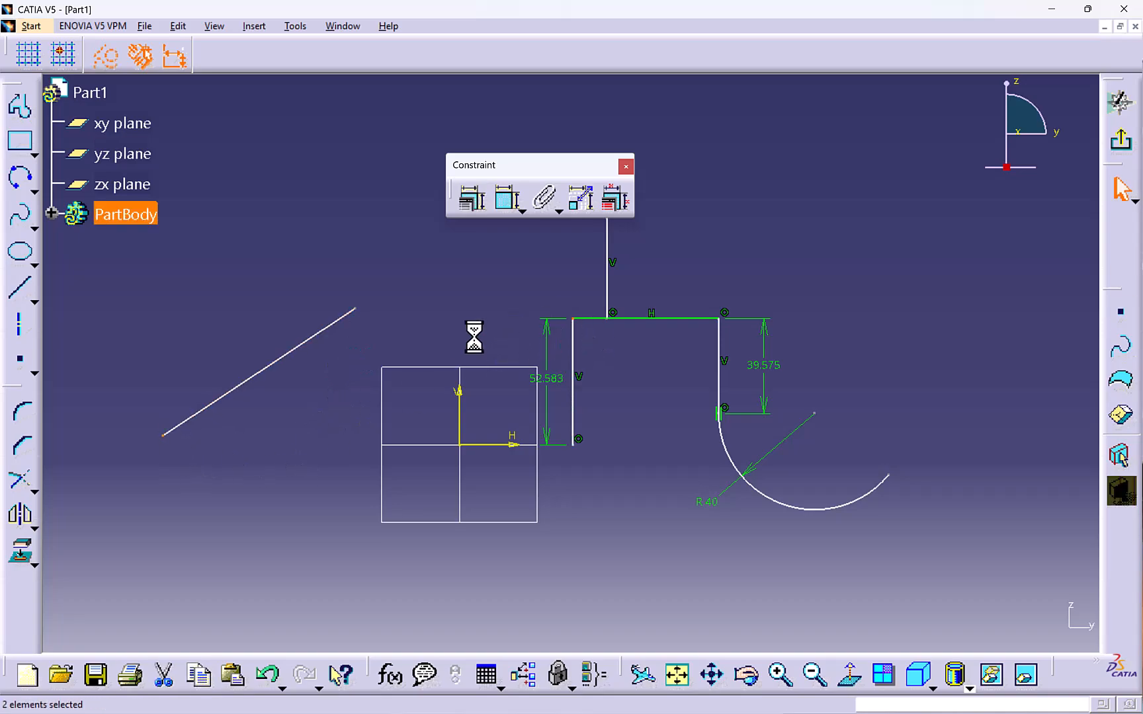
{"action": "left_click", "coordinate": [471, 197]}
{"action": "left_click", "coordinate": [821, 323]}
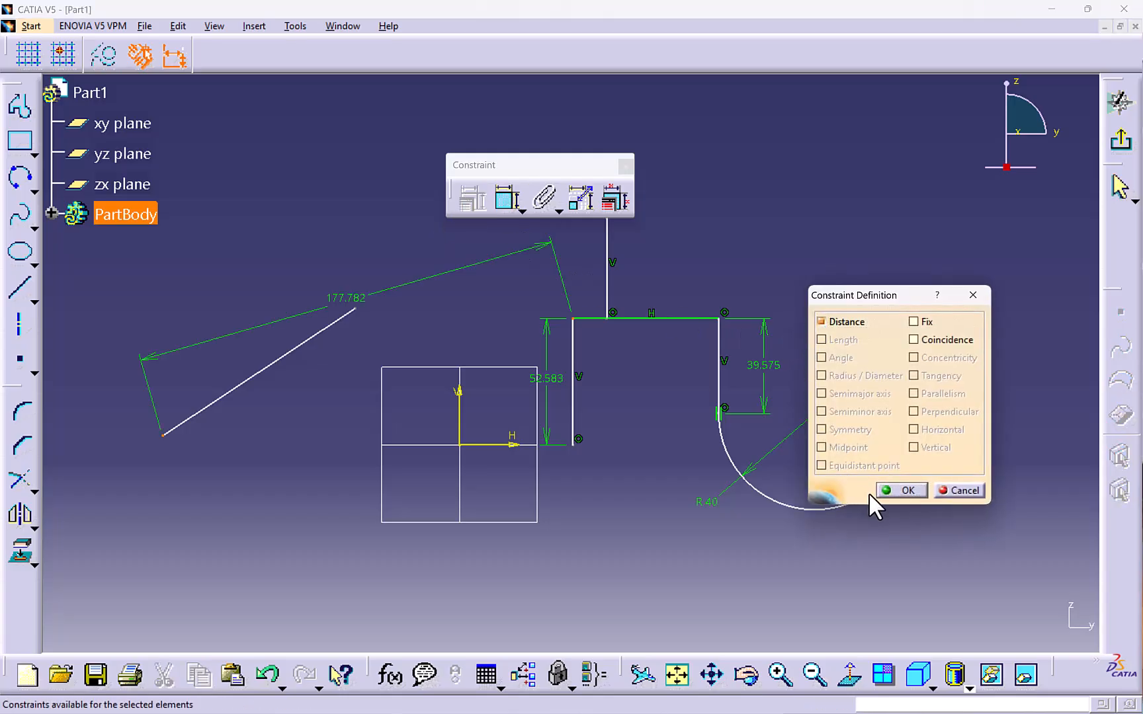
{"action": "left_click", "coordinate": [889, 490]}
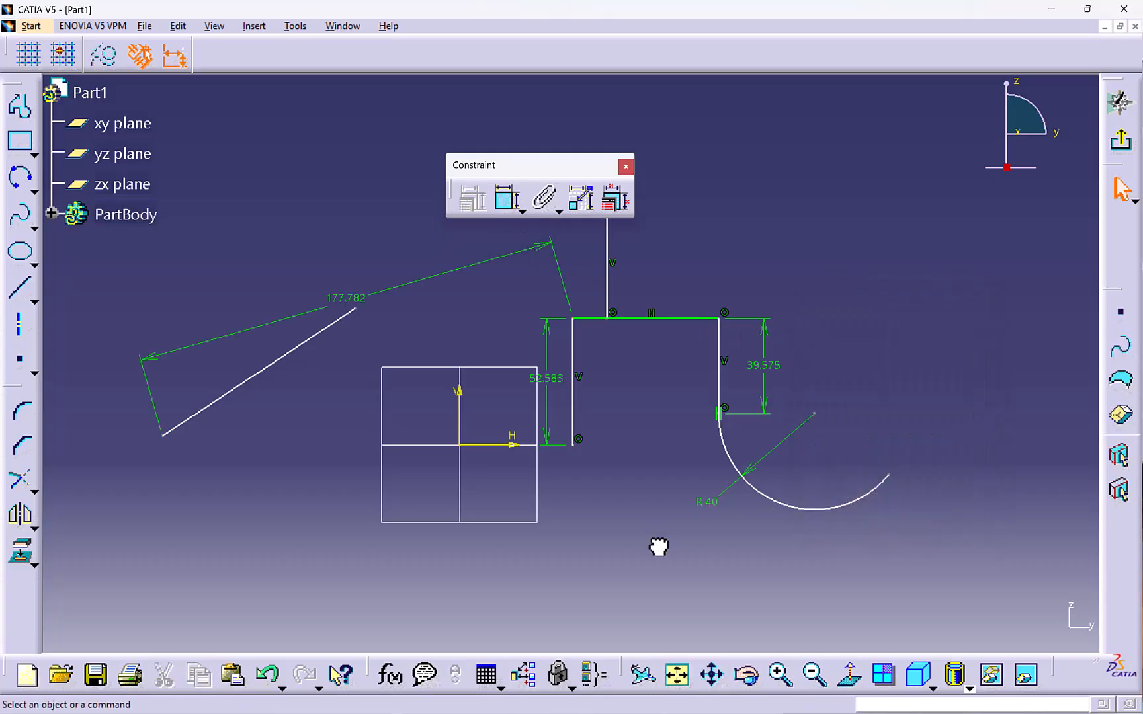
{"action": "key", "text": "ctrl+z"}
Draw a second line from the slanted line's lower endpoint up and to the left, ending at about H -160 mm, V 68 mm.
{"action": "middle_click_drag", "start_coordinate": [313, 410], "coordinate": [365, 465]}
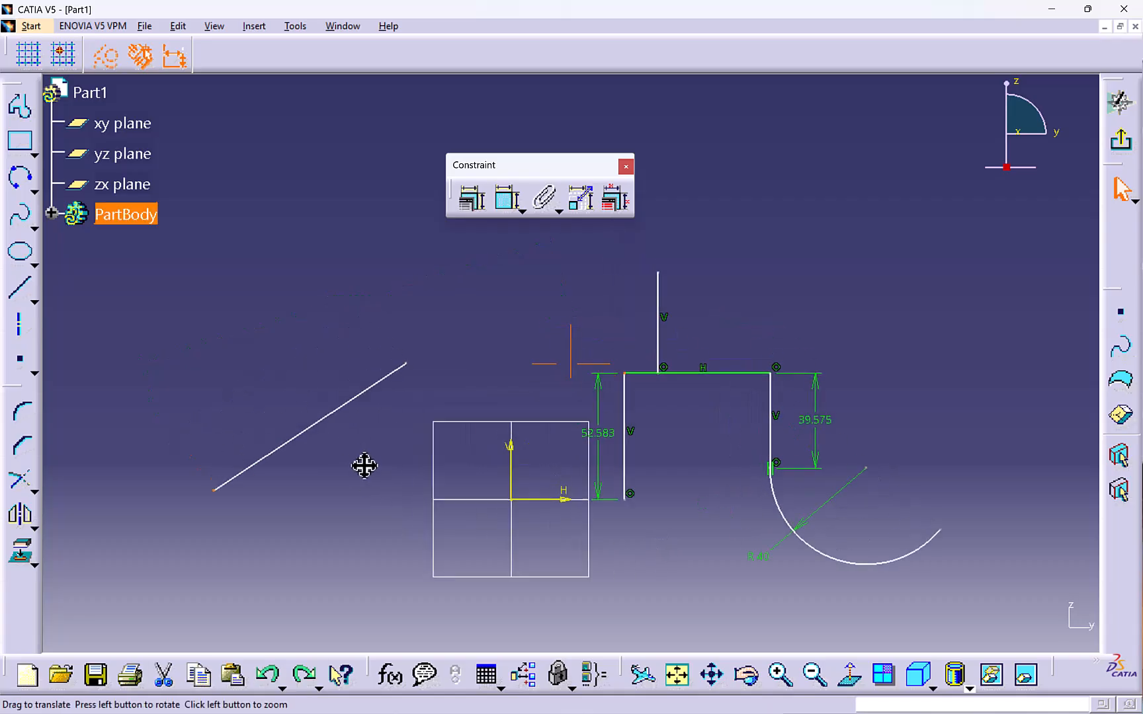
{"action": "left_click", "coordinate": [19, 107]}
{"action": "left_click", "coordinate": [215, 491]}
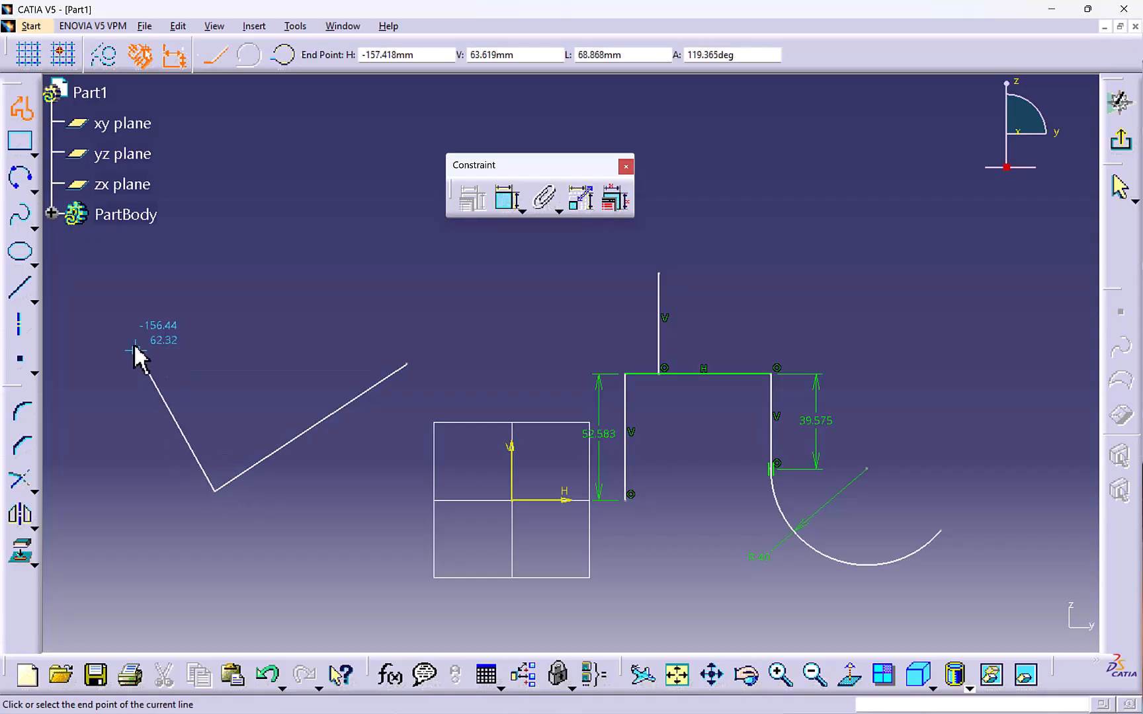
{"action": "double_click", "coordinate": [127, 335]}
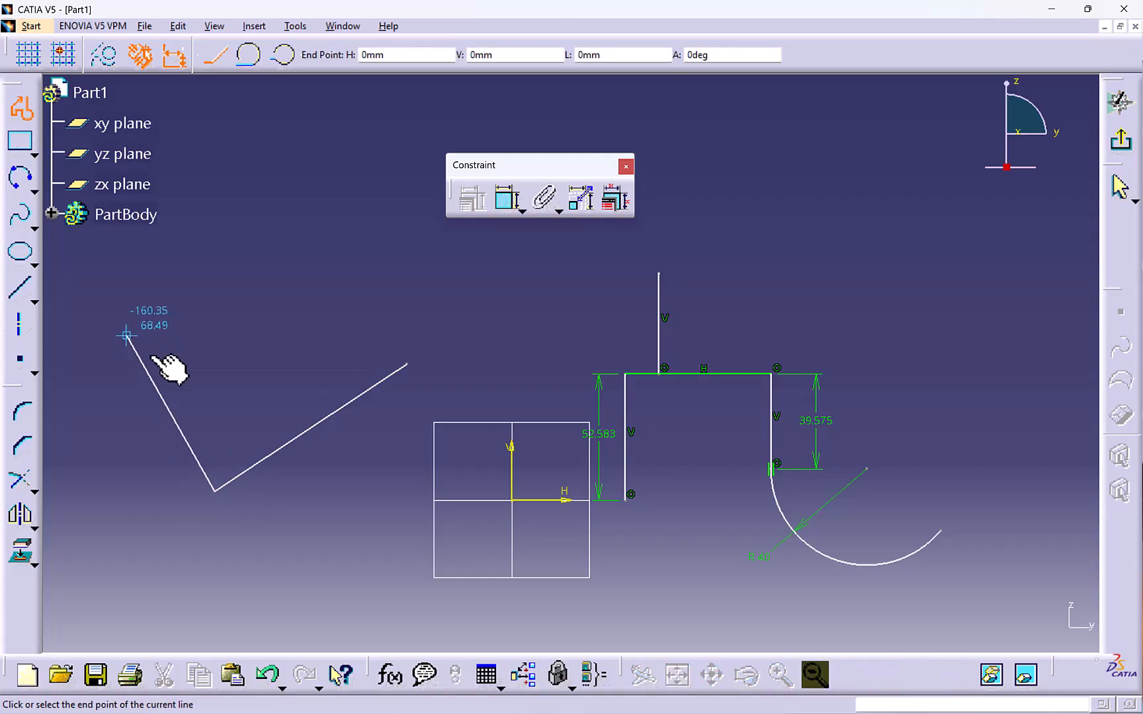
Apply an Angle constraint between the two slanted lines through the Constraint Definition options.
{"action": "left_click", "coordinate": [187, 430]}
{"action": "left_click", "coordinate": [312, 435], "text": "ctrl"}
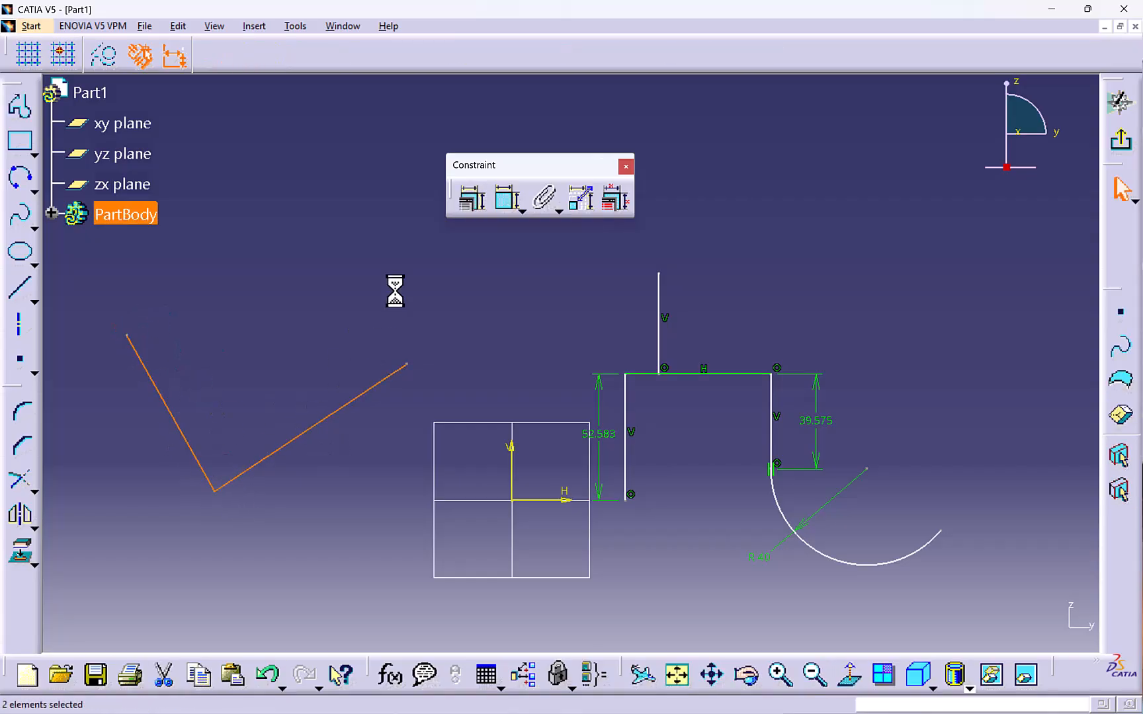
{"action": "left_click", "coordinate": [473, 206]}
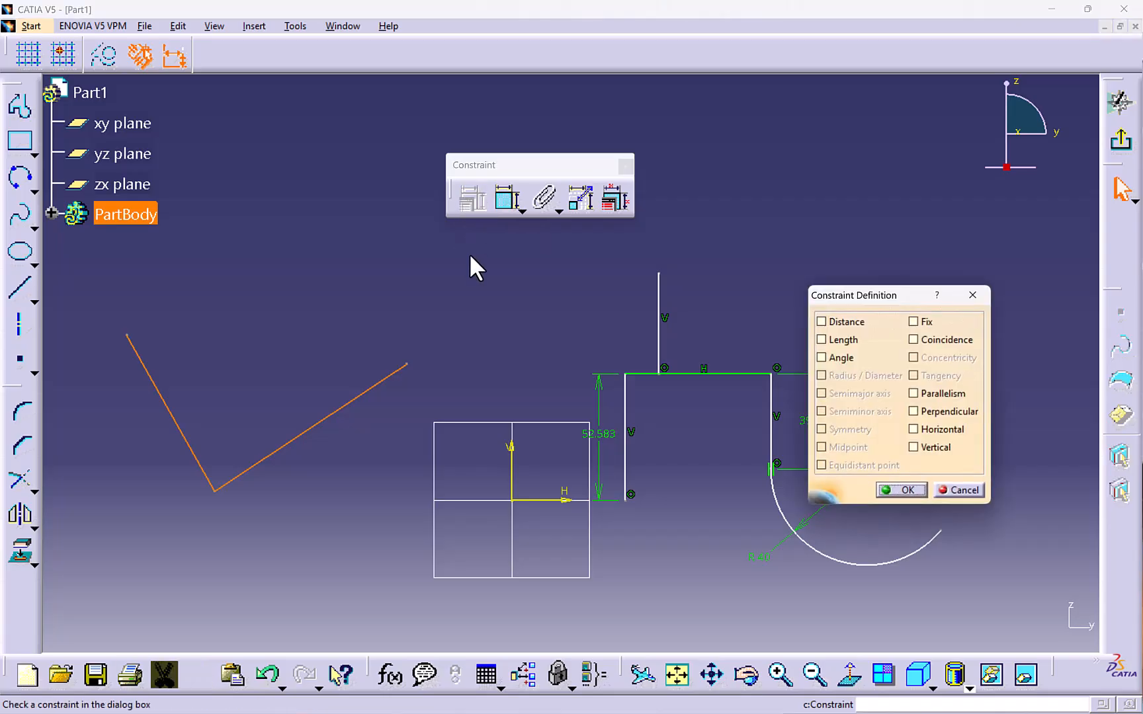
{"action": "left_click", "coordinate": [822, 358]}
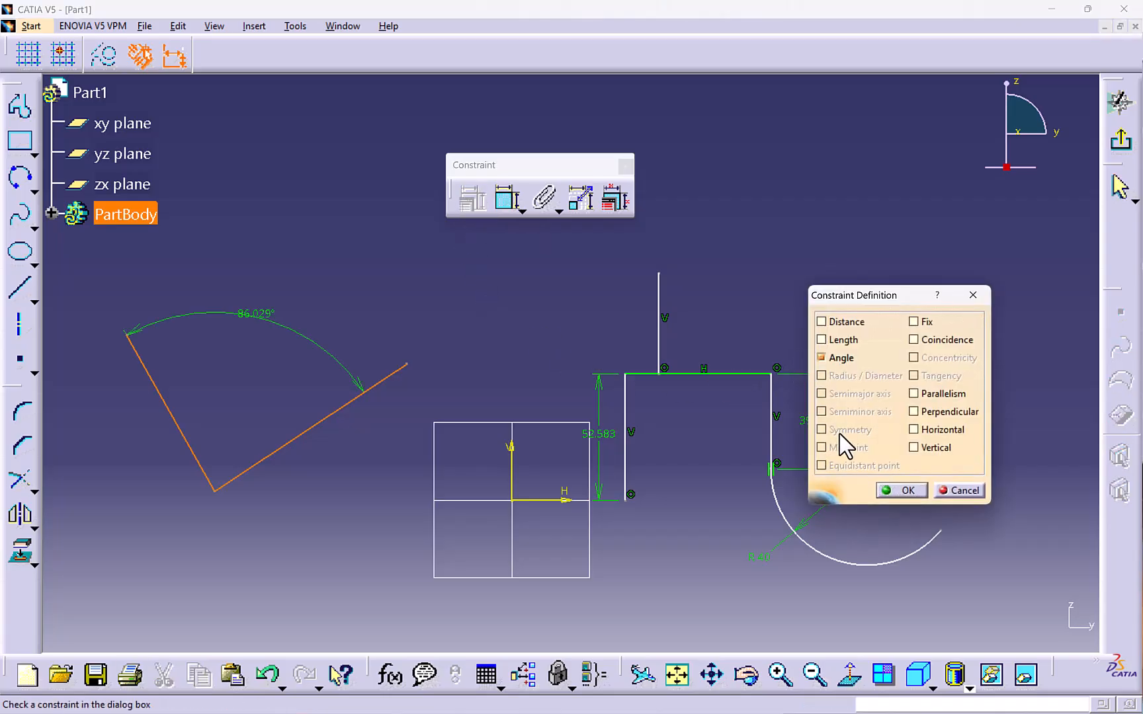
{"action": "left_click", "coordinate": [900, 490]}
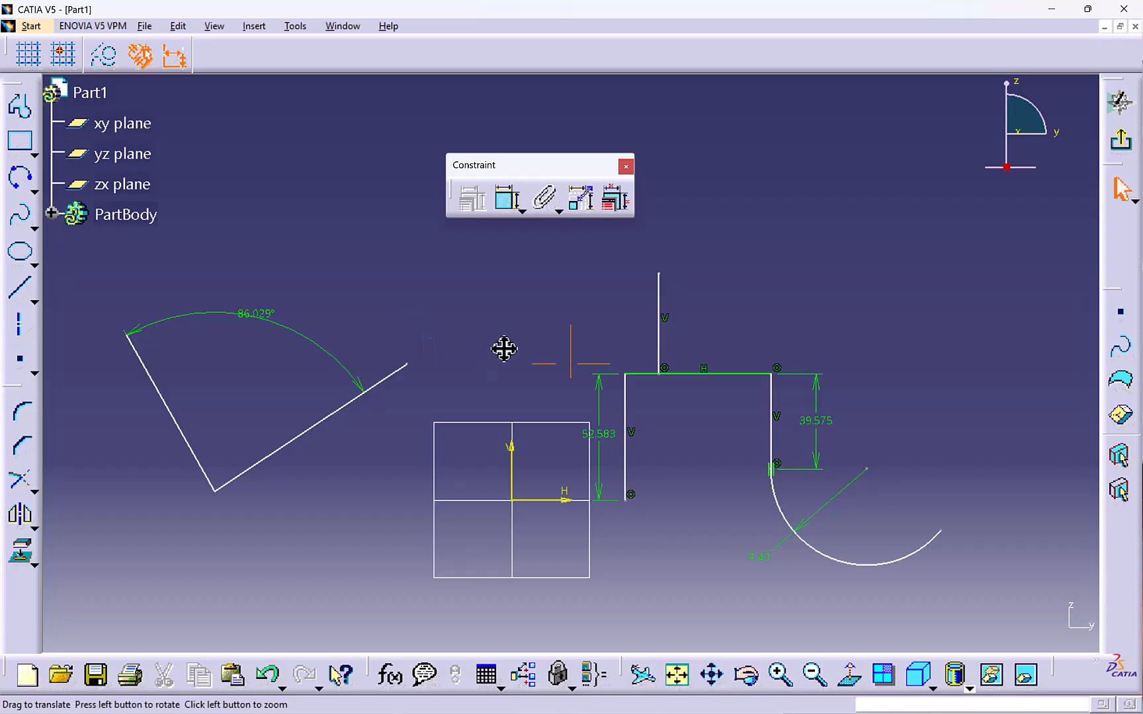
Delete the two slanted lines together with their angle dimension.
{"action": "mouse_move", "coordinate": [503, 347]}
{"action": "middle_mouse_down"}
{"action": "mouse_move", "coordinate": [554, 352]}
{"action": "mouse_move", "coordinate": [554, 363]}
{"action": "middle_mouse_up"}
{"action": "mouse_move", "coordinate": [496, 285]}
{"action": "left_mouse_down"}
{"action": "mouse_move", "coordinate": [317, 405]}
{"action": "mouse_move", "coordinate": [192, 512]}
{"action": "left_mouse_up"}
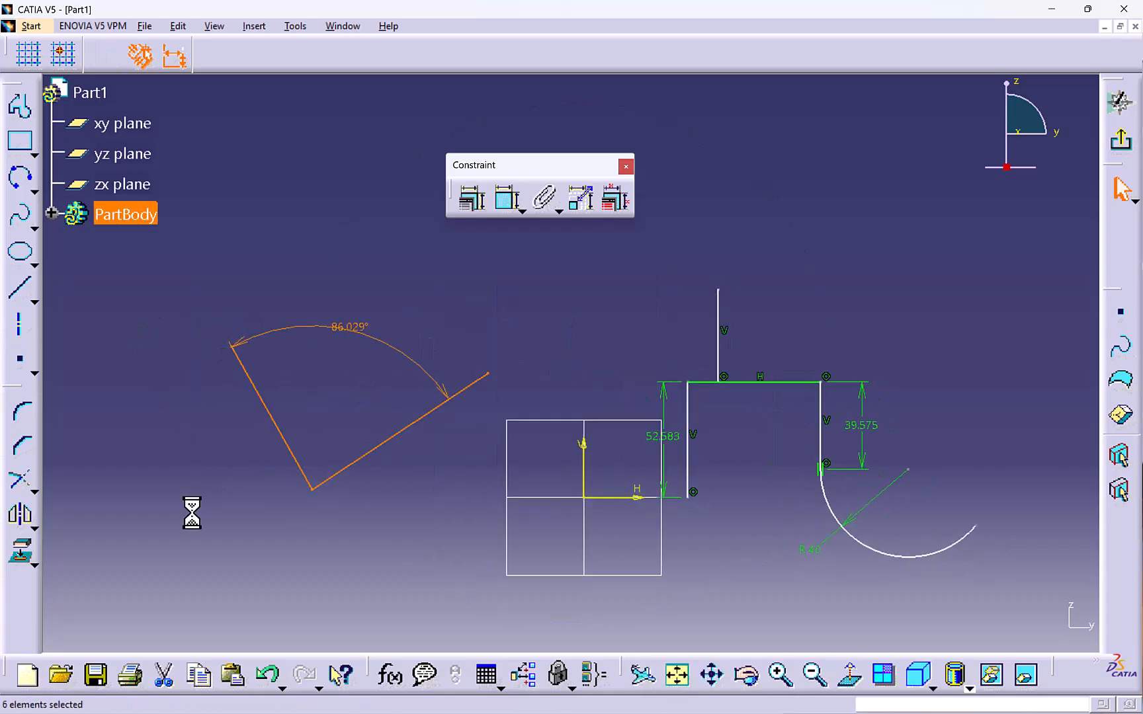
{"action": "key", "text": "Delete"}
{"action": "middle_click_drag", "start_coordinate": [378, 392], "coordinate": [298, 411]}
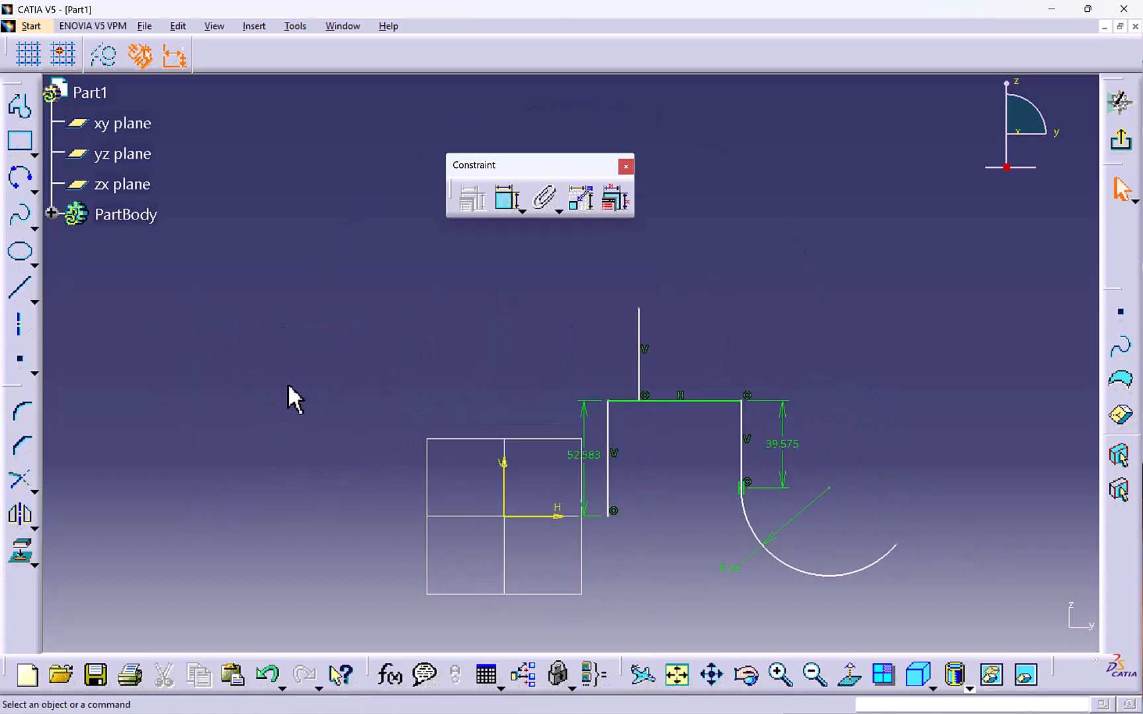
Draw a slanted line rising to the right, starting directly above the right vertical line of the profile.
{"action": "left_click", "coordinate": [20, 106]}
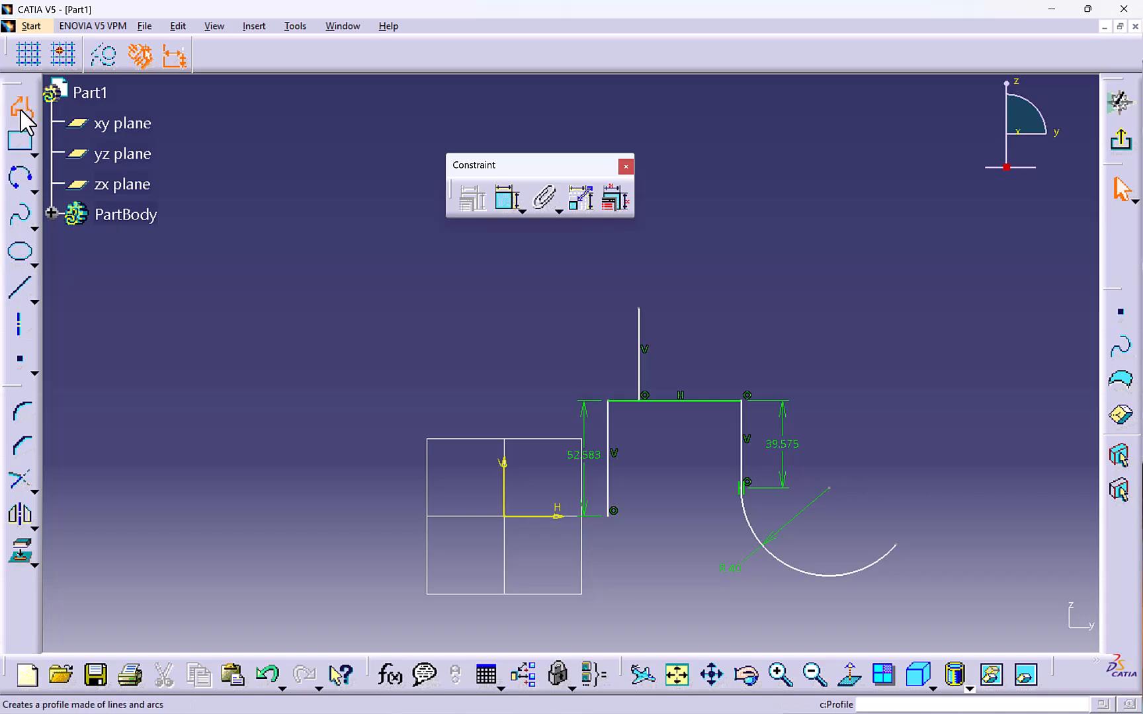
{"action": "left_click", "coordinate": [740, 267]}
{"action": "double_click", "coordinate": [885, 207]}
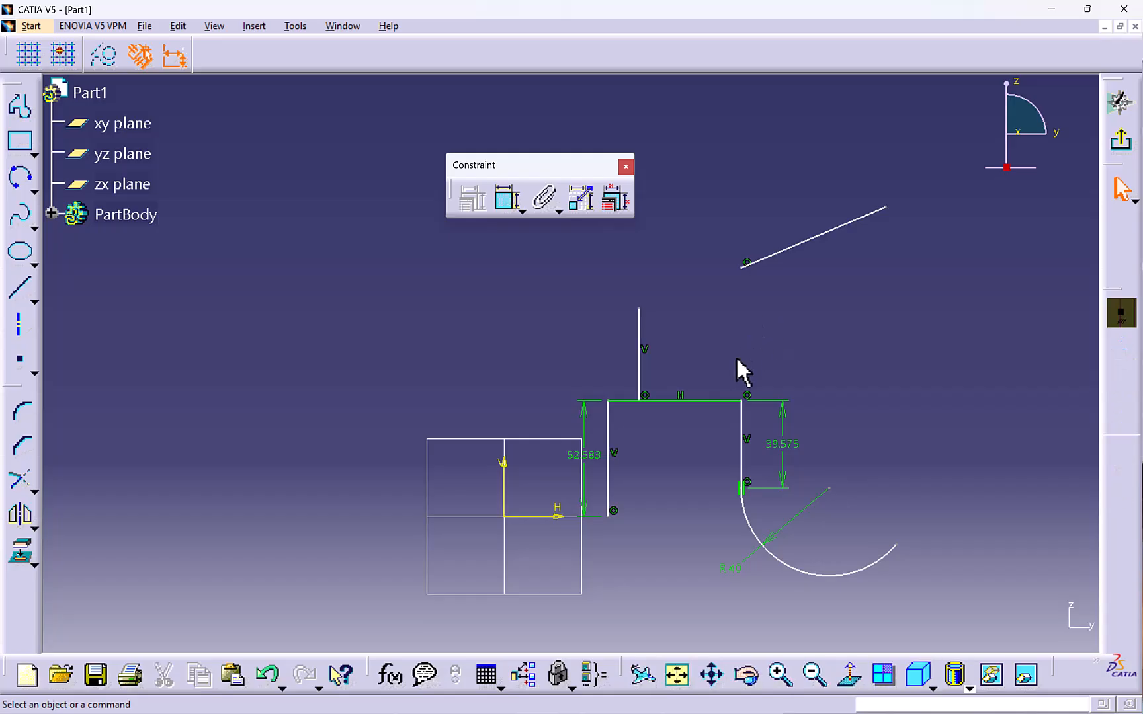
Apply a Parallelism constraint between the profile's horizontal line and the new slanted line above it.
{"action": "left_click", "coordinate": [731, 400]}
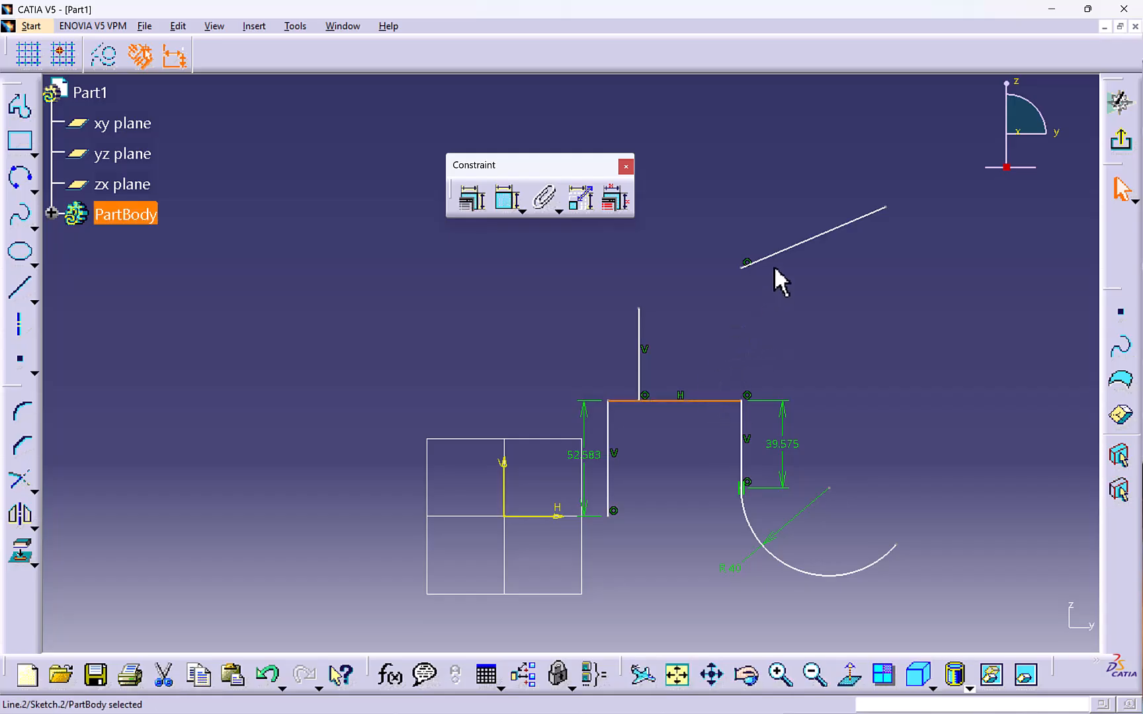
{"action": "left_click", "coordinate": [786, 249], "text": "ctrl"}
{"action": "left_click", "coordinate": [471, 201]}
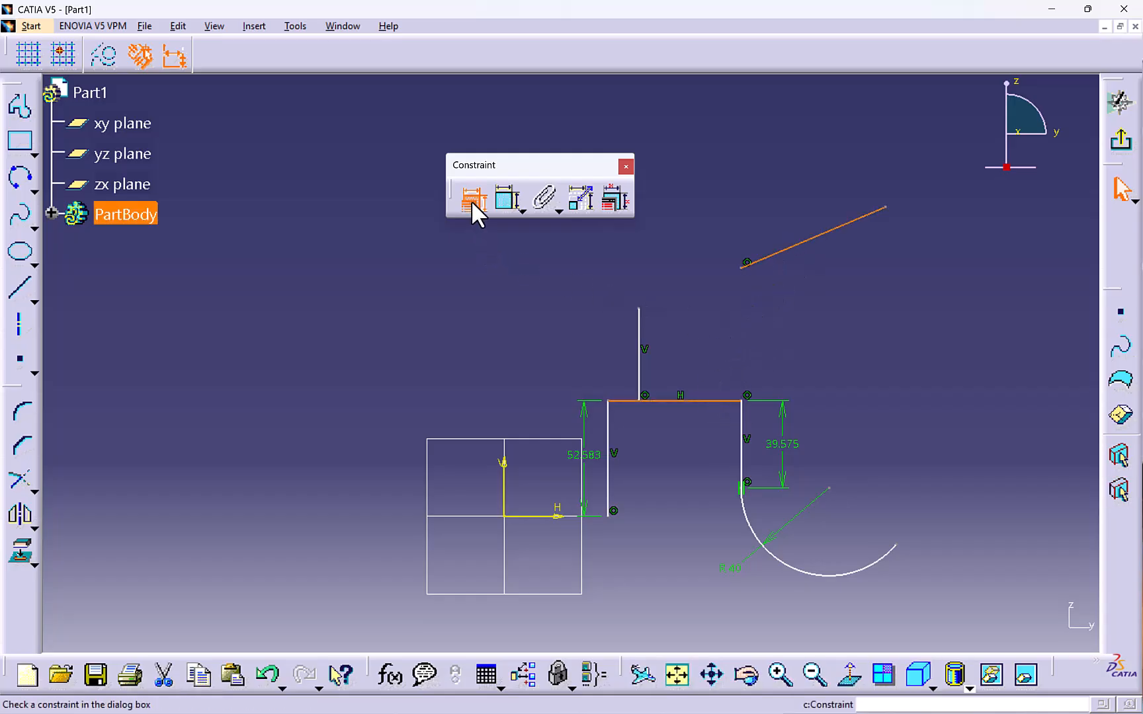
{"action": "left_click", "coordinate": [913, 393]}
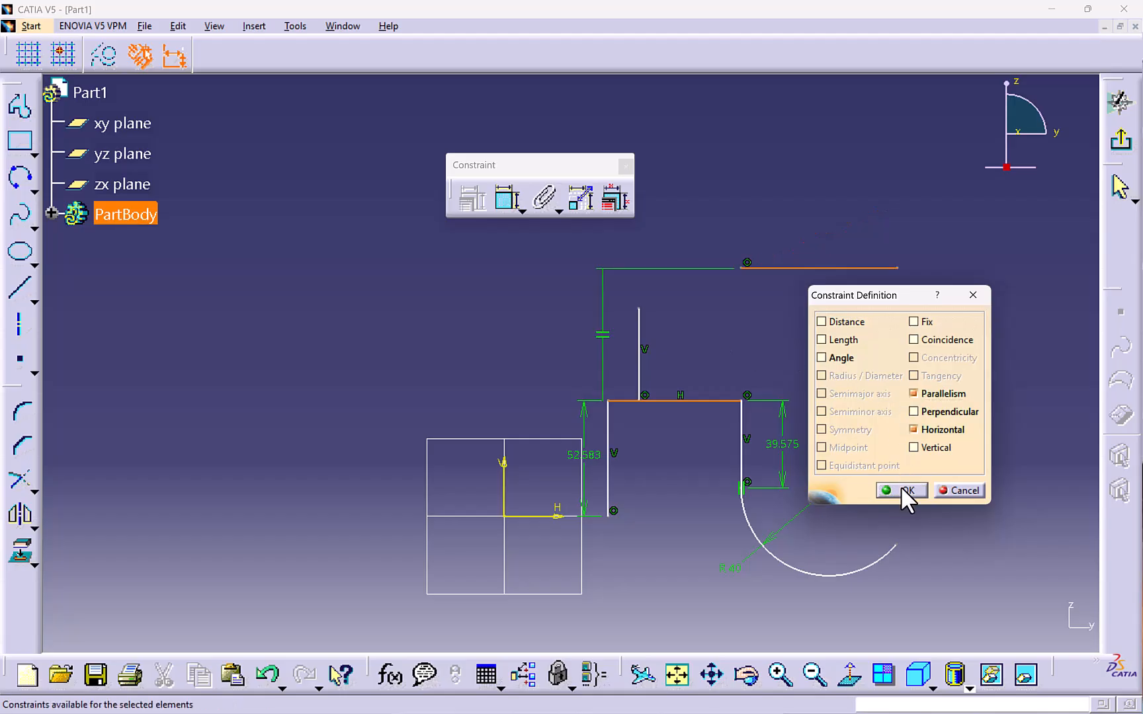
{"action": "left_click", "coordinate": [901, 490]}
Draw another line slanting up to the right, above and to the left of the sketch origin.
{"action": "left_click", "coordinate": [20, 106]}
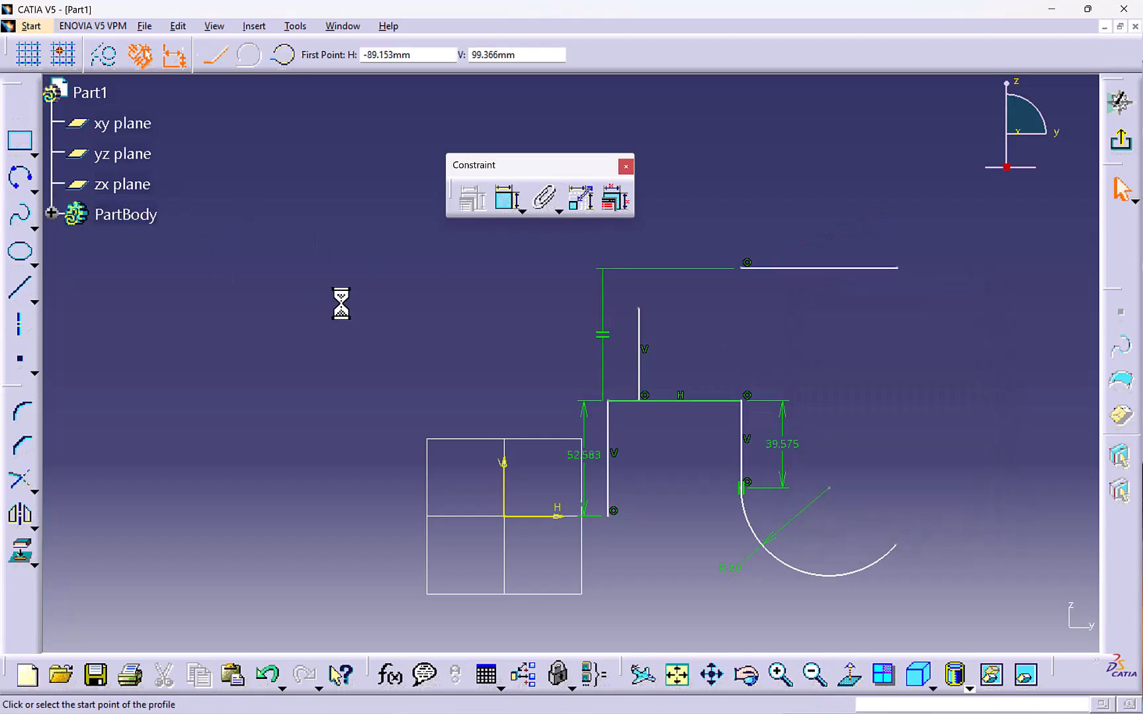
{"action": "left_click", "coordinate": [320, 330]}
{"action": "double_click", "coordinate": [414, 221]}
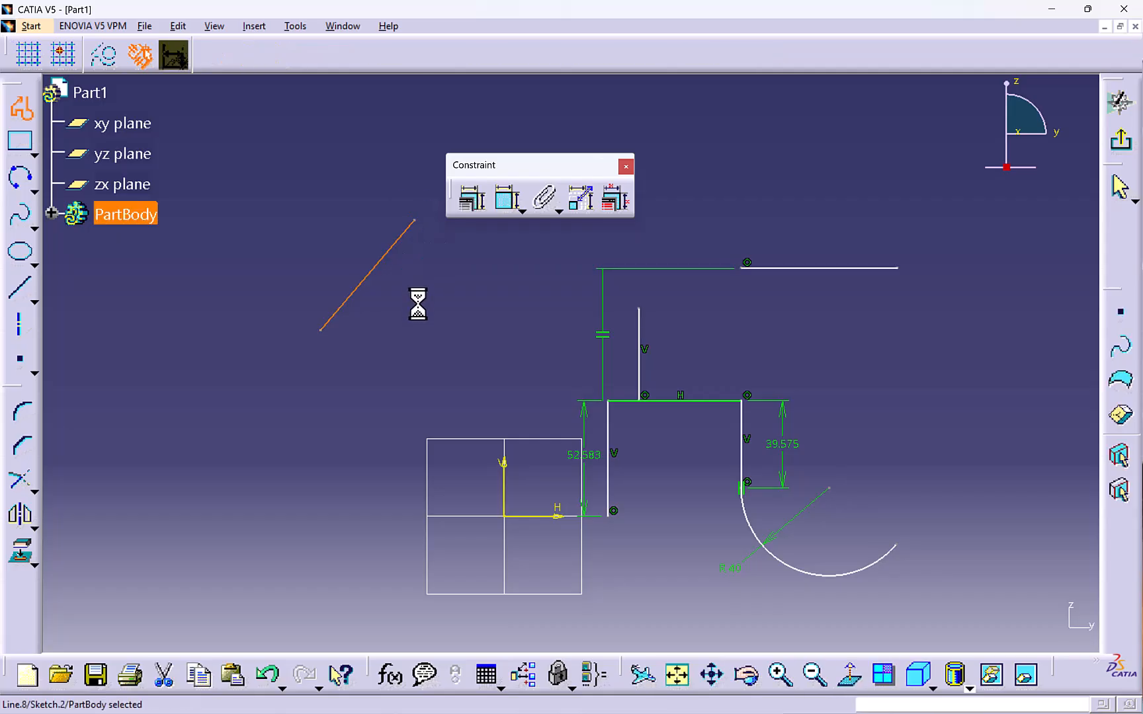
Apply a Perpendicular constraint between the upper horizontal line and the new slanted line.
{"action": "middle_click", "coordinate": [579, 335]}
{"action": "left_click", "coordinate": [761, 296]}
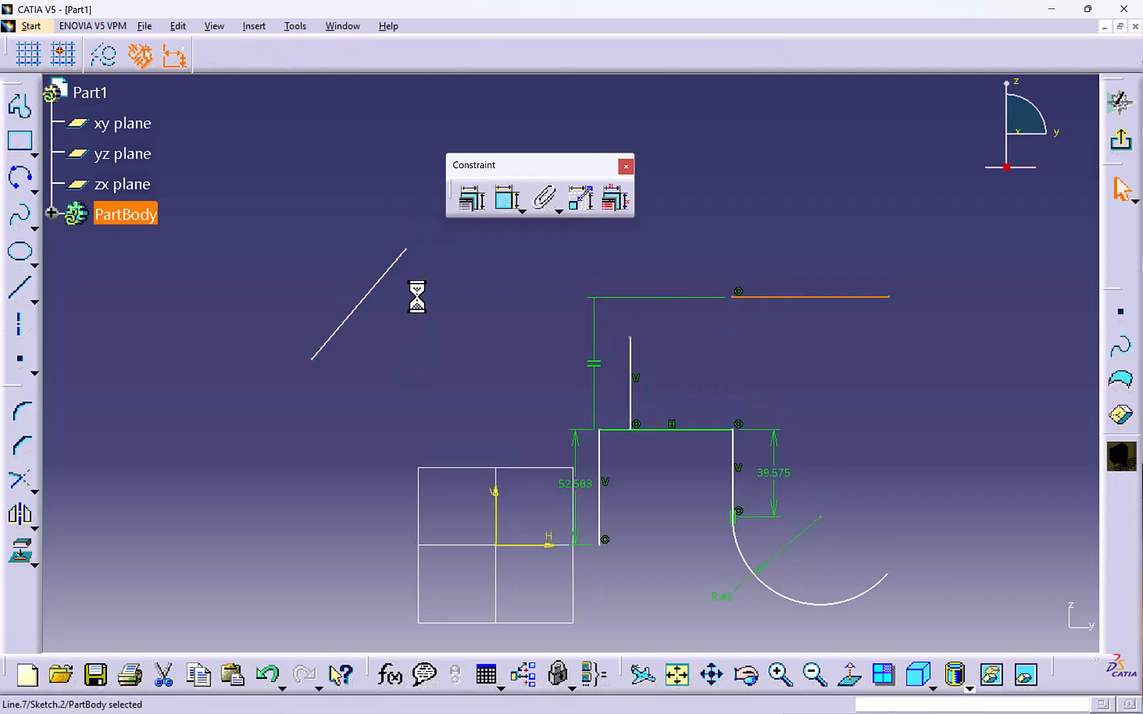
{"action": "left_click", "coordinate": [387, 271], "text": "ctrl"}
{"action": "left_click", "coordinate": [472, 201]}
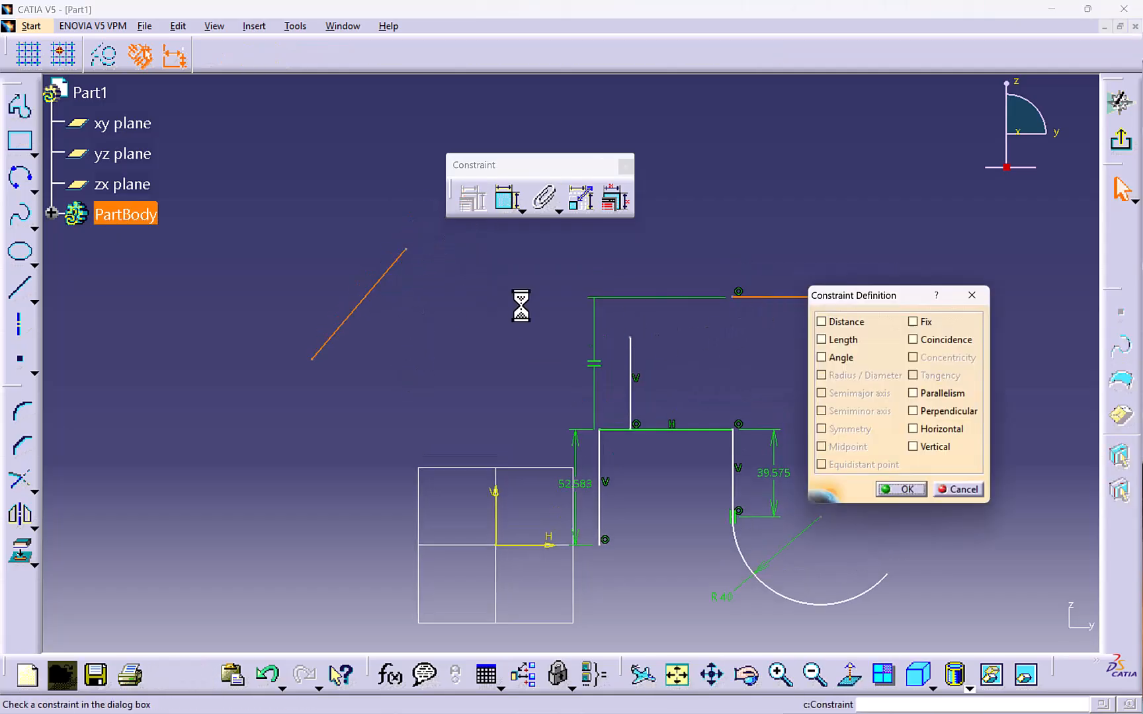
{"action": "left_click", "coordinate": [911, 412]}
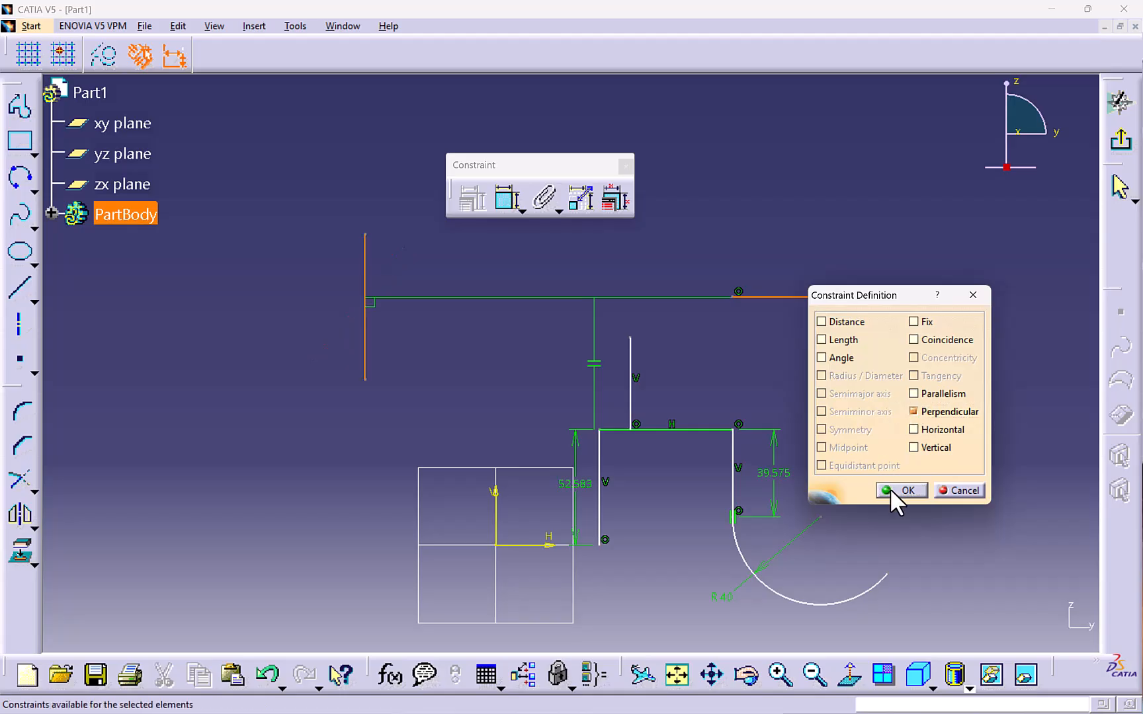
{"action": "left_click", "coordinate": [889, 488]}
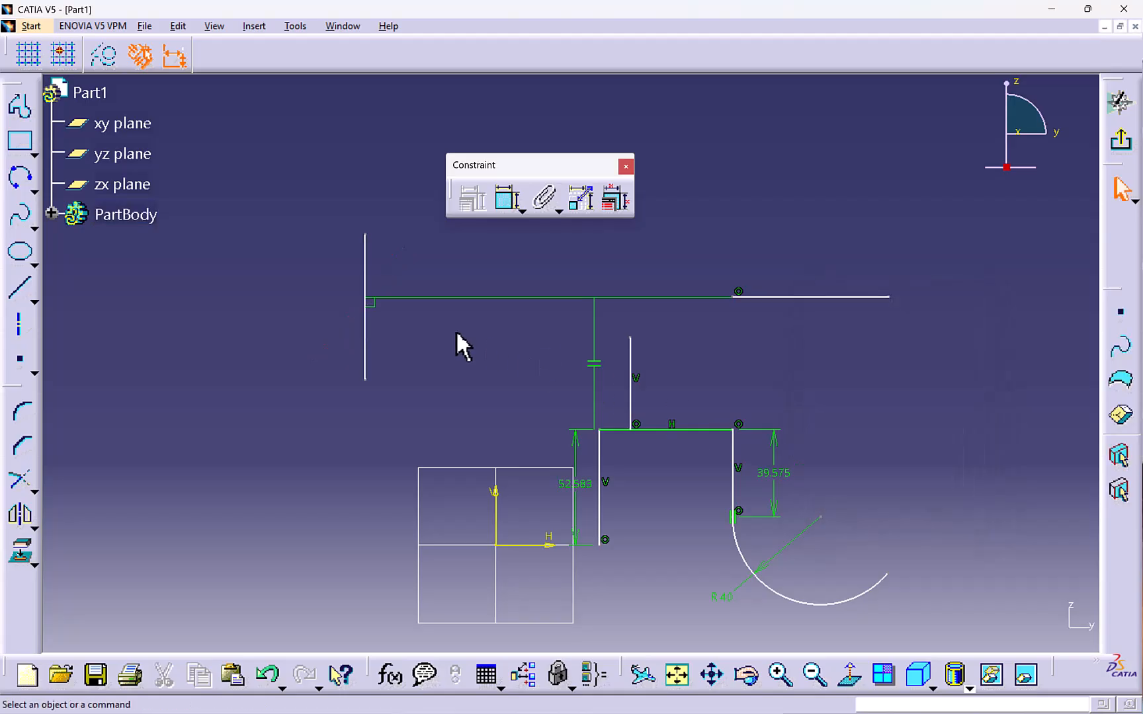
Delete all the lines, the arc and their constraints so the sketch is empty.
{"action": "mouse_move", "coordinate": [295, 211]}
{"action": "left_mouse_down"}
{"action": "mouse_move", "coordinate": [316, 232]}
{"action": "mouse_move", "coordinate": [849, 492]}
{"action": "mouse_move", "coordinate": [920, 496]}
{"action": "left_mouse_up"}
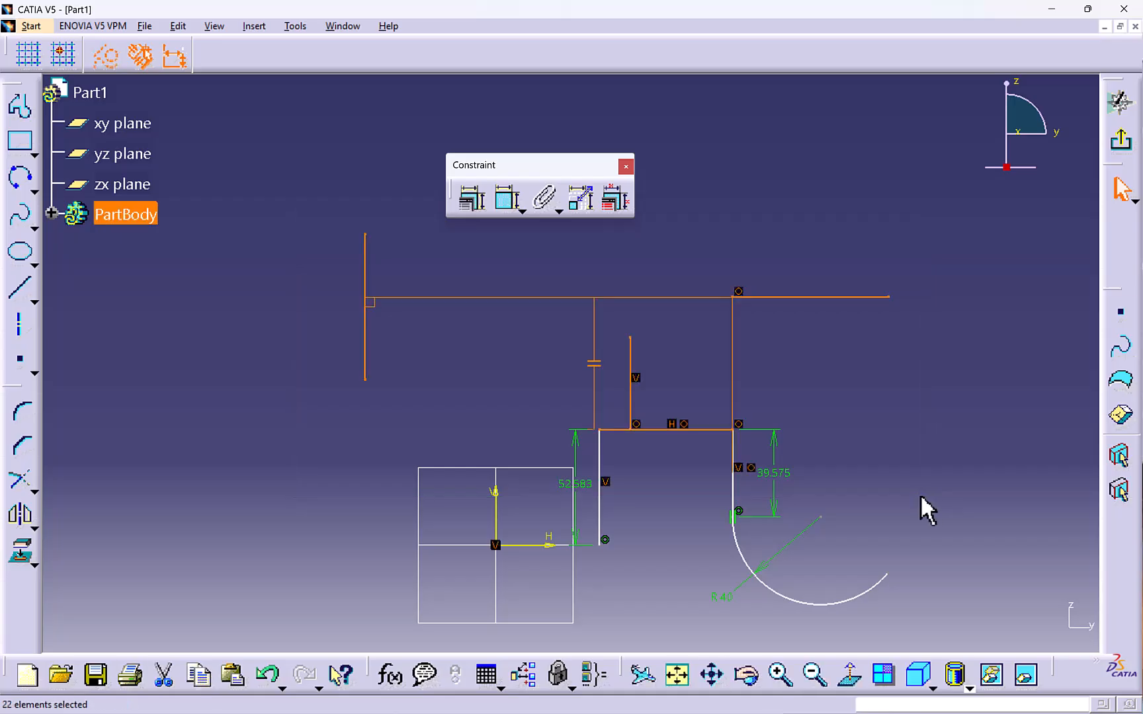
{"action": "key", "text": "Delete"}
{"action": "left_click", "coordinate": [884, 577]}
{"action": "key", "text": "Delete"}
{"action": "middle_click_drag", "start_coordinate": [800, 544], "coordinate": [787, 473]}
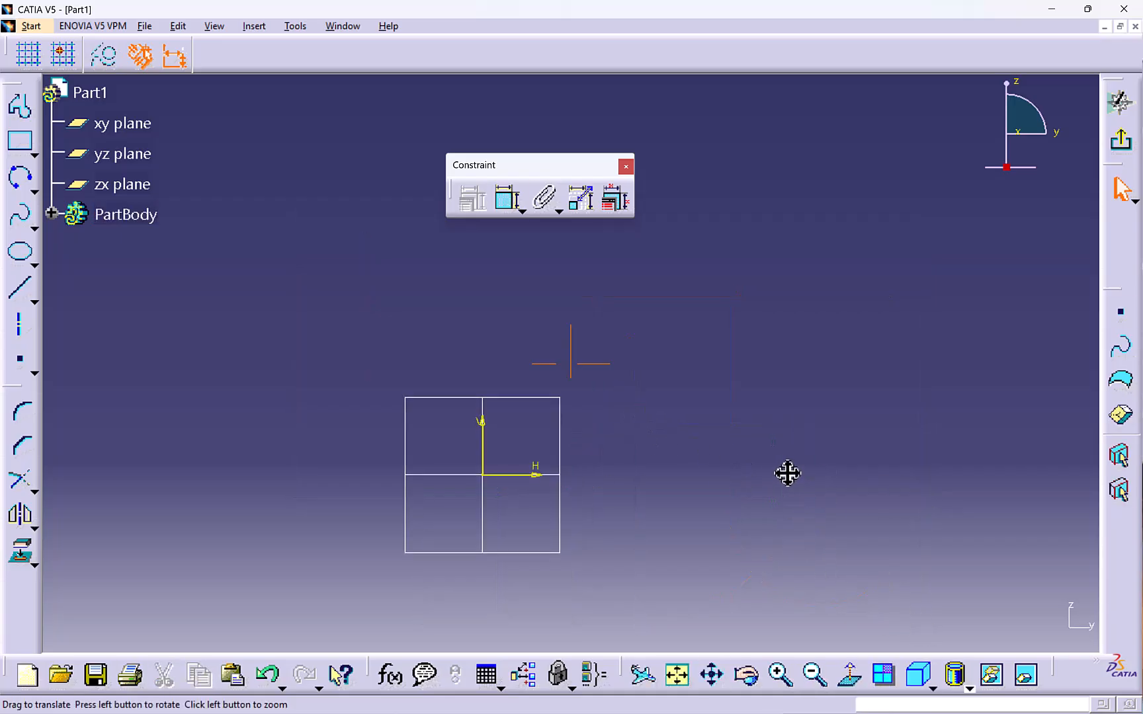
Draw a circle about 60.5 mm in diameter, centred on the horizontal axis about 1.6 mm right of the origin.
{"action": "left_click", "coordinate": [34, 192]}
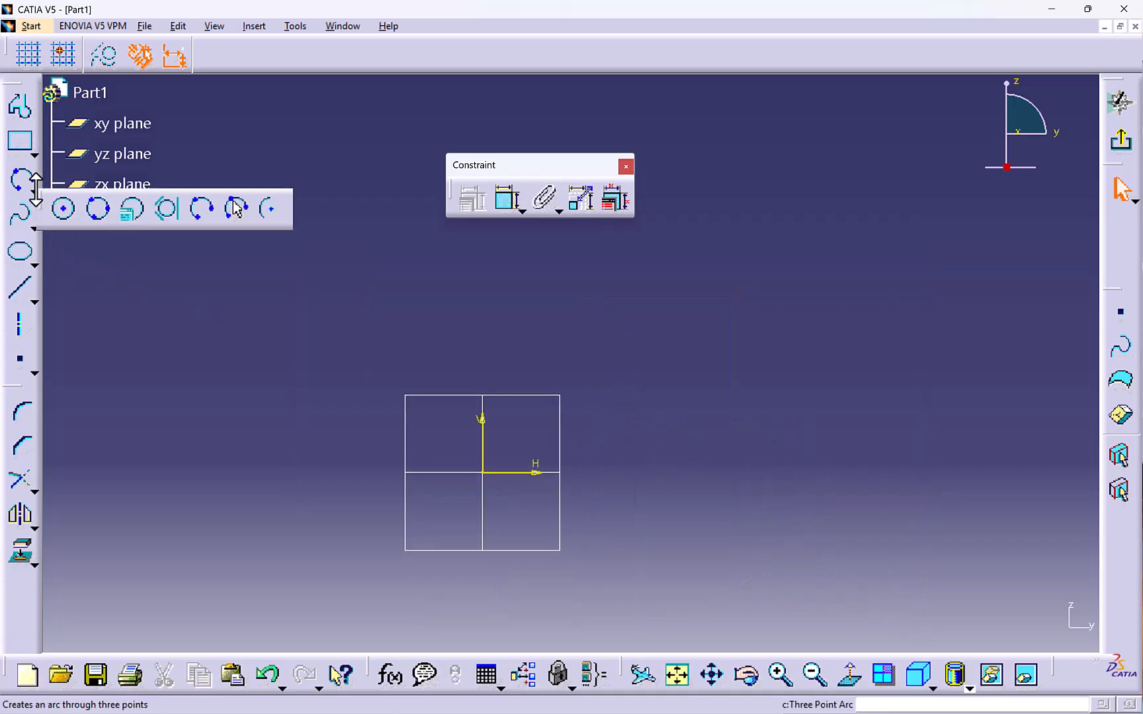
{"action": "left_click", "coordinate": [63, 208]}
{"action": "left_click", "coordinate": [489, 473]}
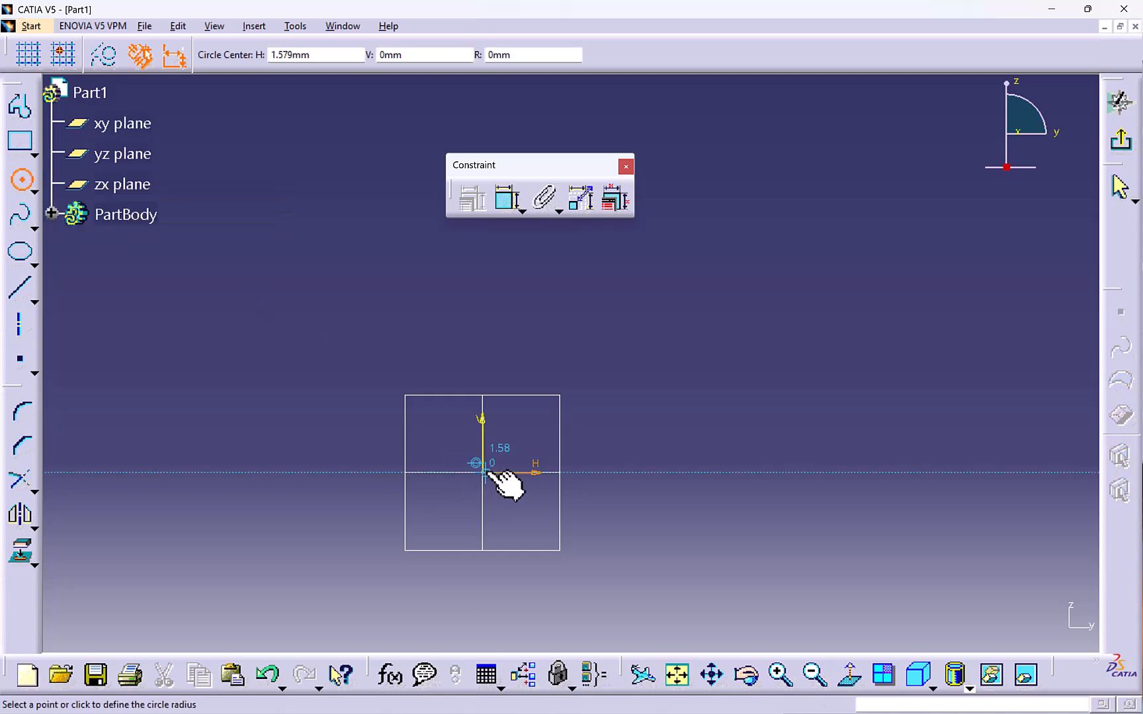
{"action": "left_click", "coordinate": [513, 531]}
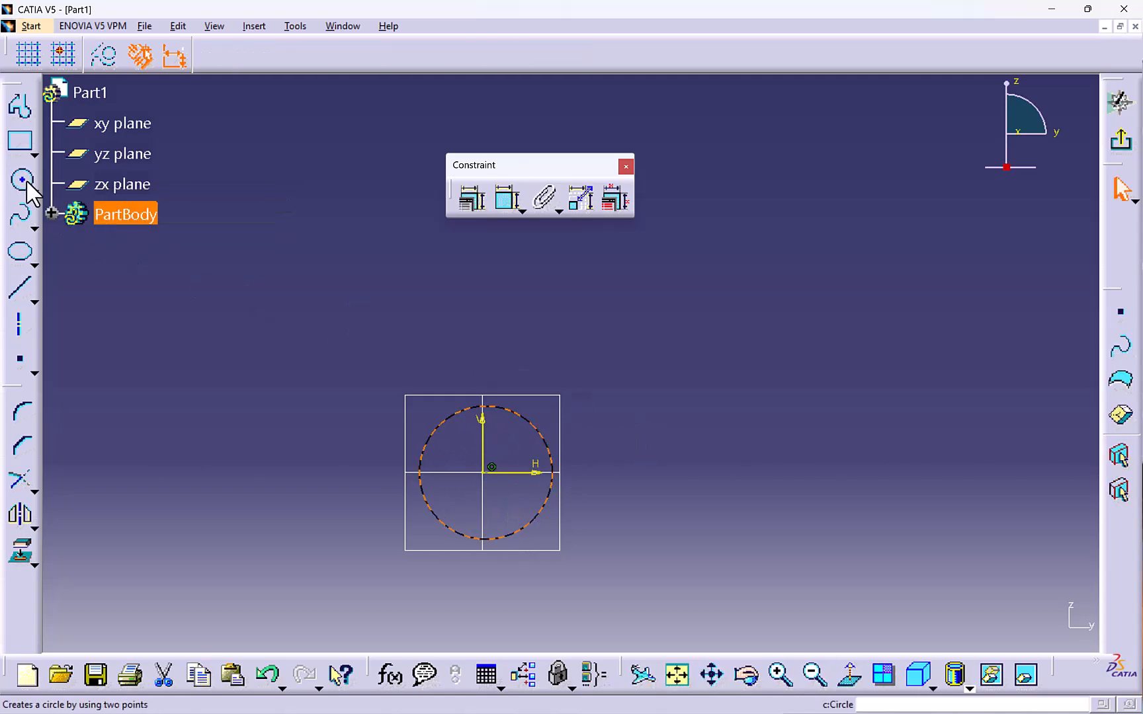
Draw a second, smaller circle about 31 mm in diameter, above and to the right of the first circle.
{"action": "left_click", "coordinate": [27, 185]}
{"action": "left_click", "coordinate": [687, 321]}
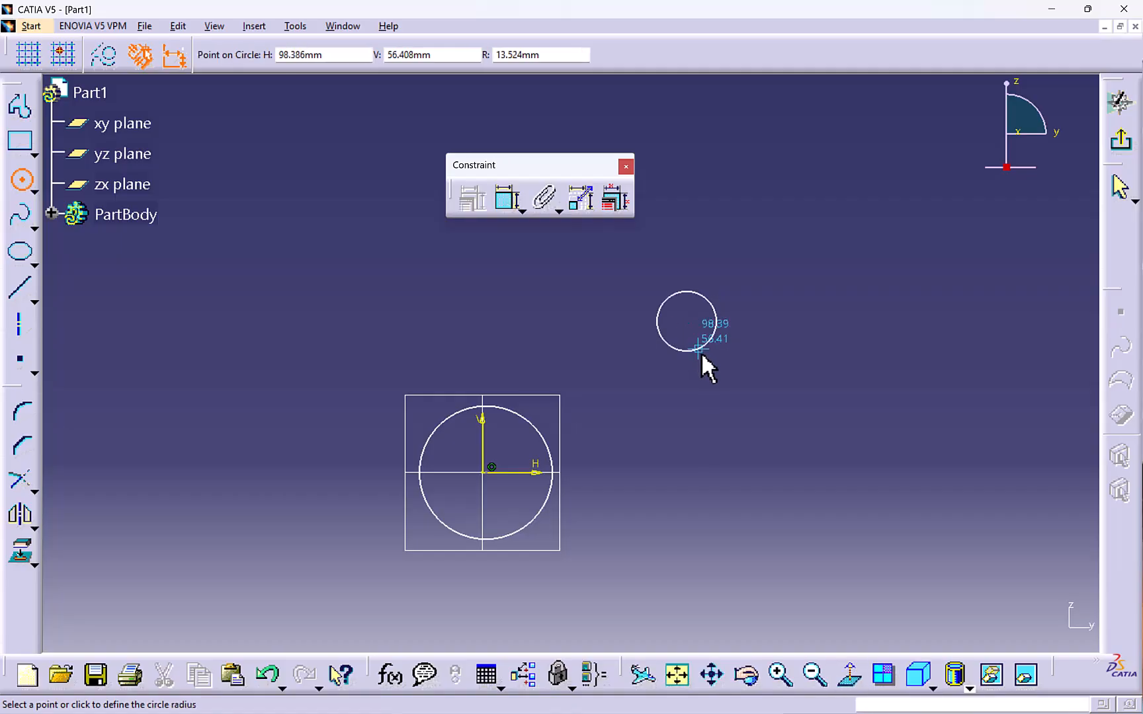
{"action": "left_click", "coordinate": [701, 352]}
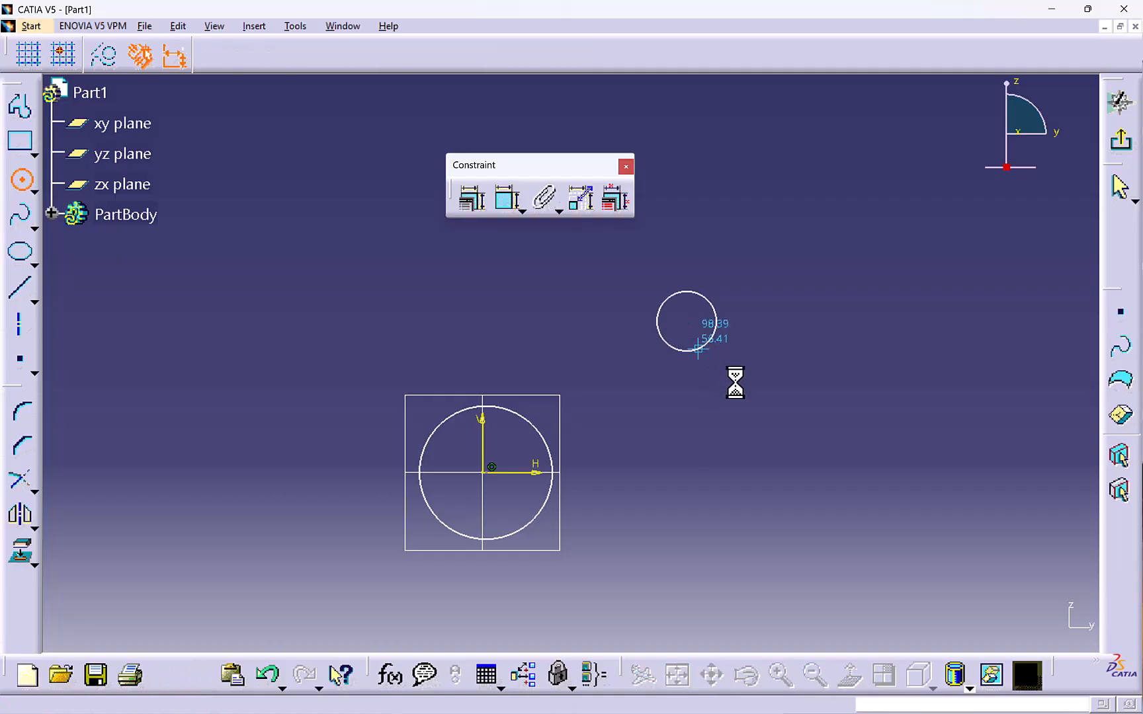
Dimension the small circle's diameter and set it to 30 mm.
{"action": "left_click", "coordinate": [503, 203]}
{"action": "left_click", "coordinate": [697, 354]}
{"action": "left_click", "coordinate": [791, 363]}
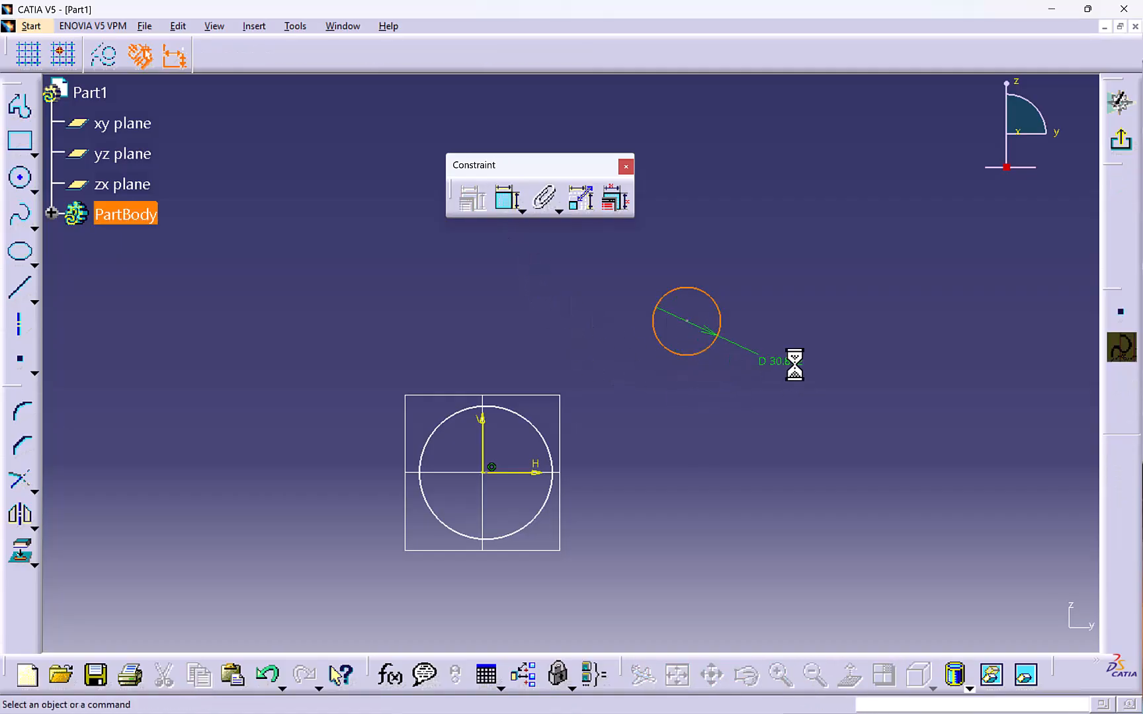
{"action": "double_click", "coordinate": [794, 363]}
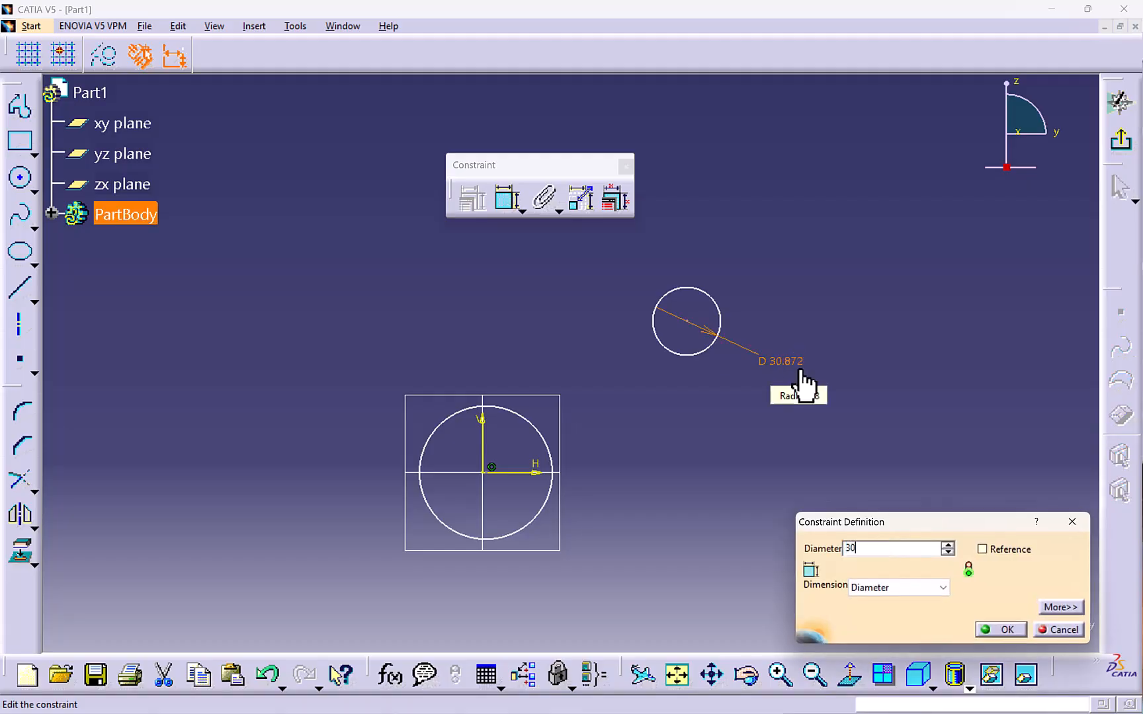
{"action": "key", "text": "Return"}
Dimension the large circle's diameter and set it to 60 mm.
{"action": "left_click", "coordinate": [510, 203]}
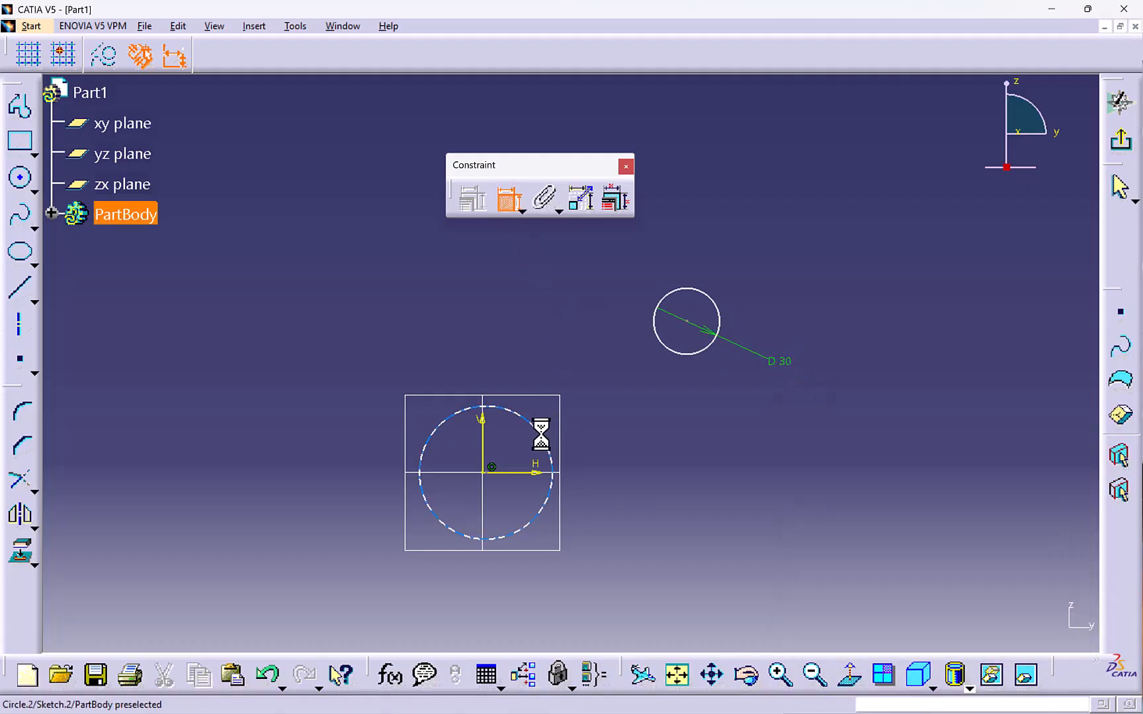
{"action": "left_click", "coordinate": [541, 433]}
{"action": "left_click", "coordinate": [648, 418]}
{"action": "double_click", "coordinate": [648, 418]}
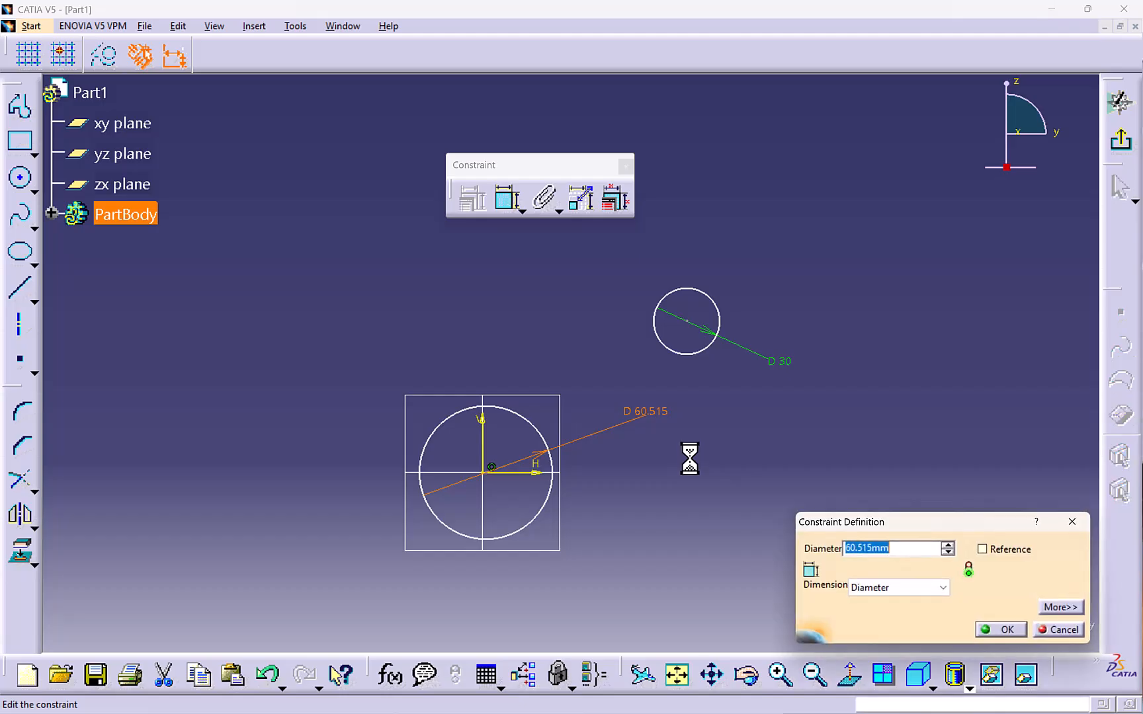
{"action": "key", "text": "Return"}
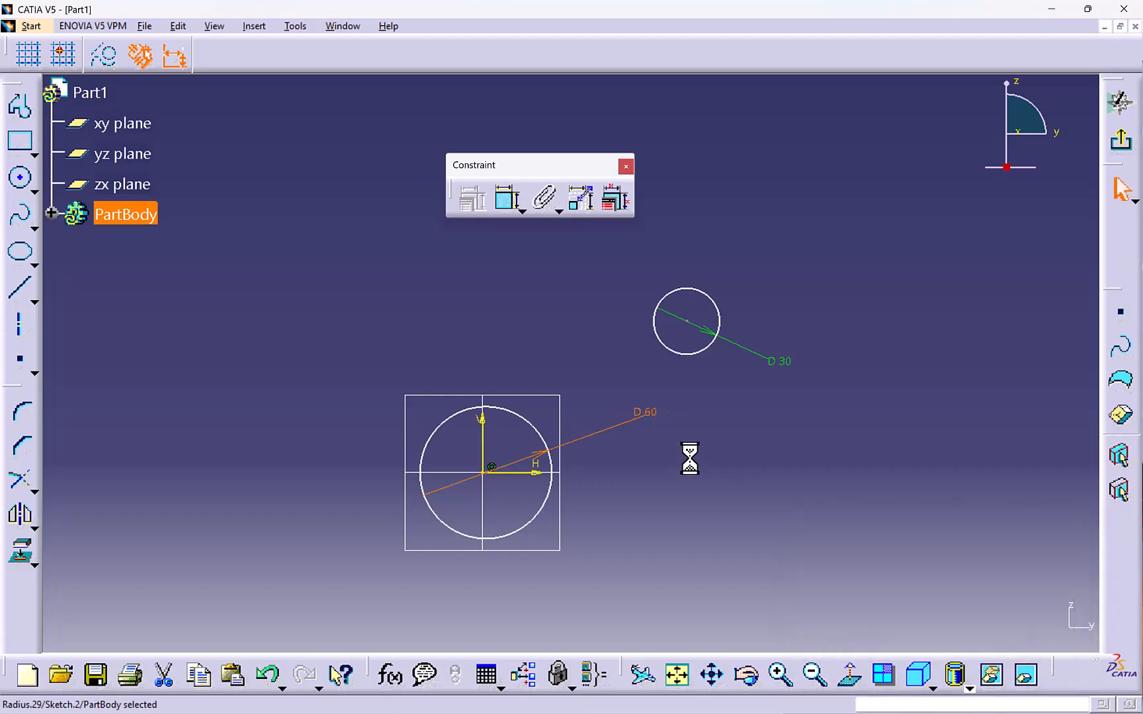
Apply a Concentricity constraint between the 60 mm and 30 mm circles.
{"action": "left_click", "coordinate": [551, 442]}
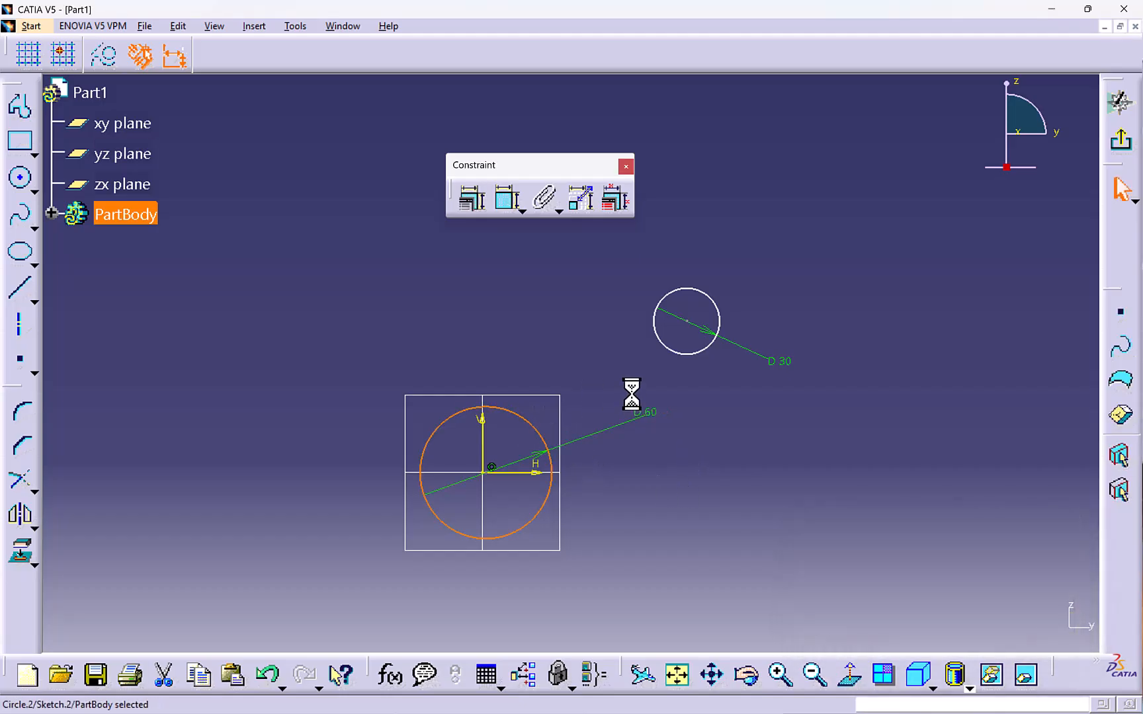
{"action": "left_click", "coordinate": [680, 355], "text": "ctrl"}
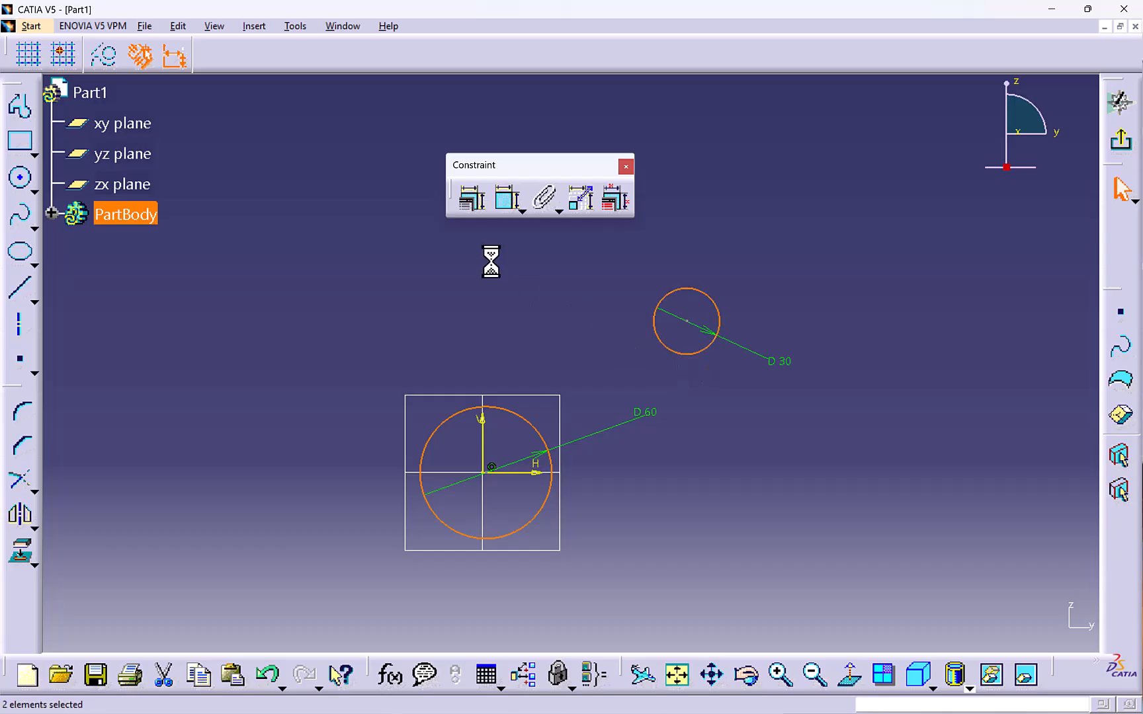
{"action": "left_click", "coordinate": [472, 198]}
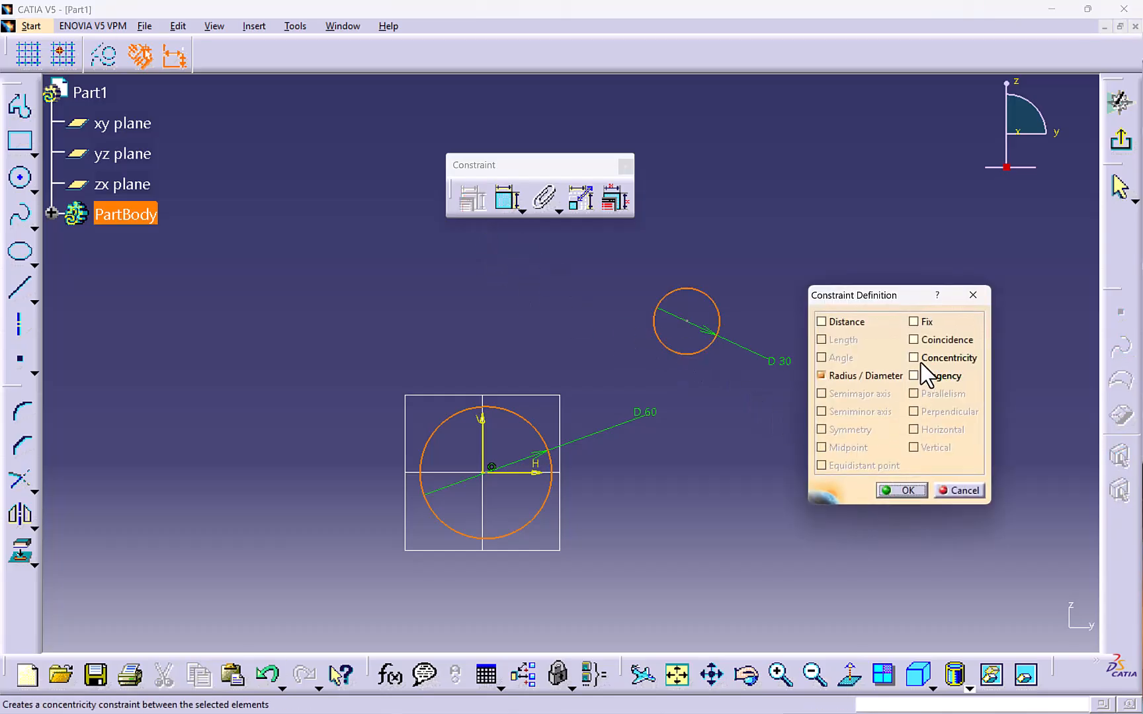
{"action": "left_click", "coordinate": [914, 358]}
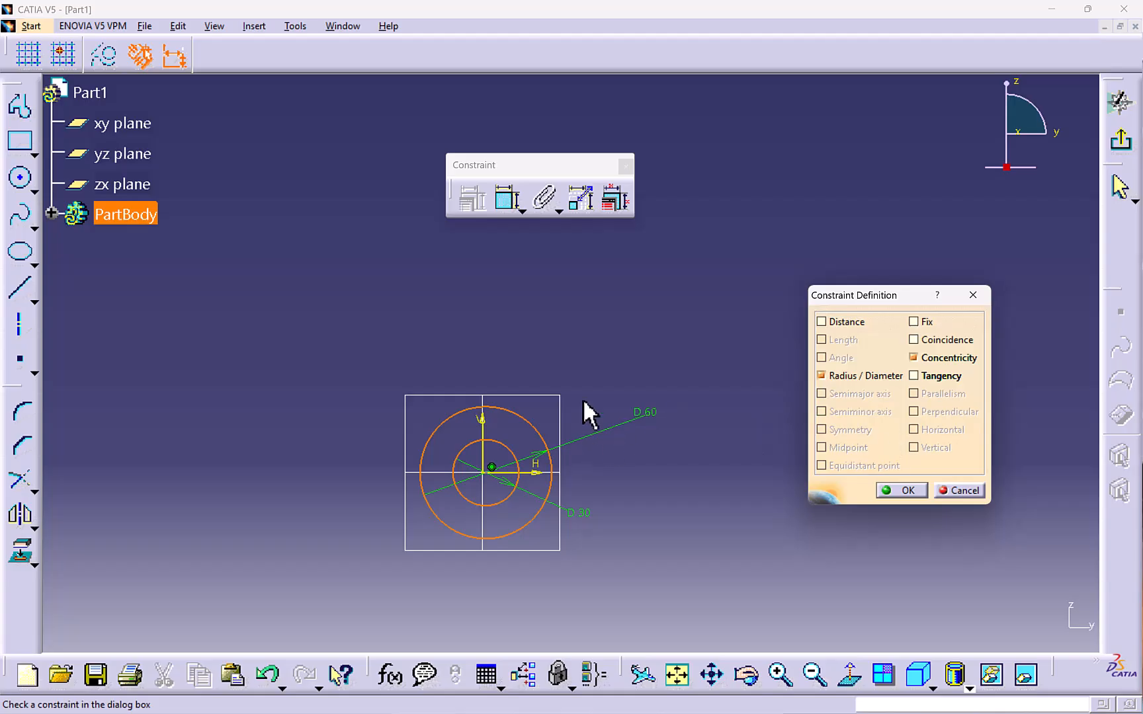
{"action": "left_click", "coordinate": [879, 494]}
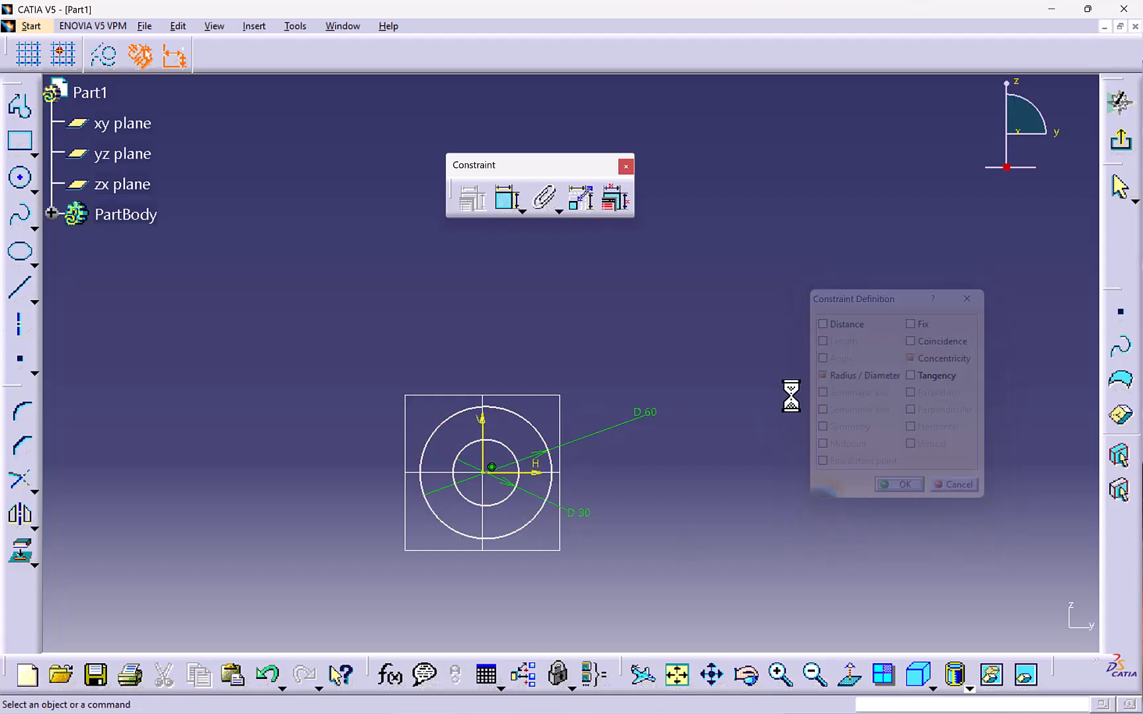
Draw a third circle to the right of and above the two concentric circles.
{"action": "left_click", "coordinate": [20, 177]}
{"action": "left_click", "coordinate": [811, 364]}
{"action": "left_click", "coordinate": [822, 408]}
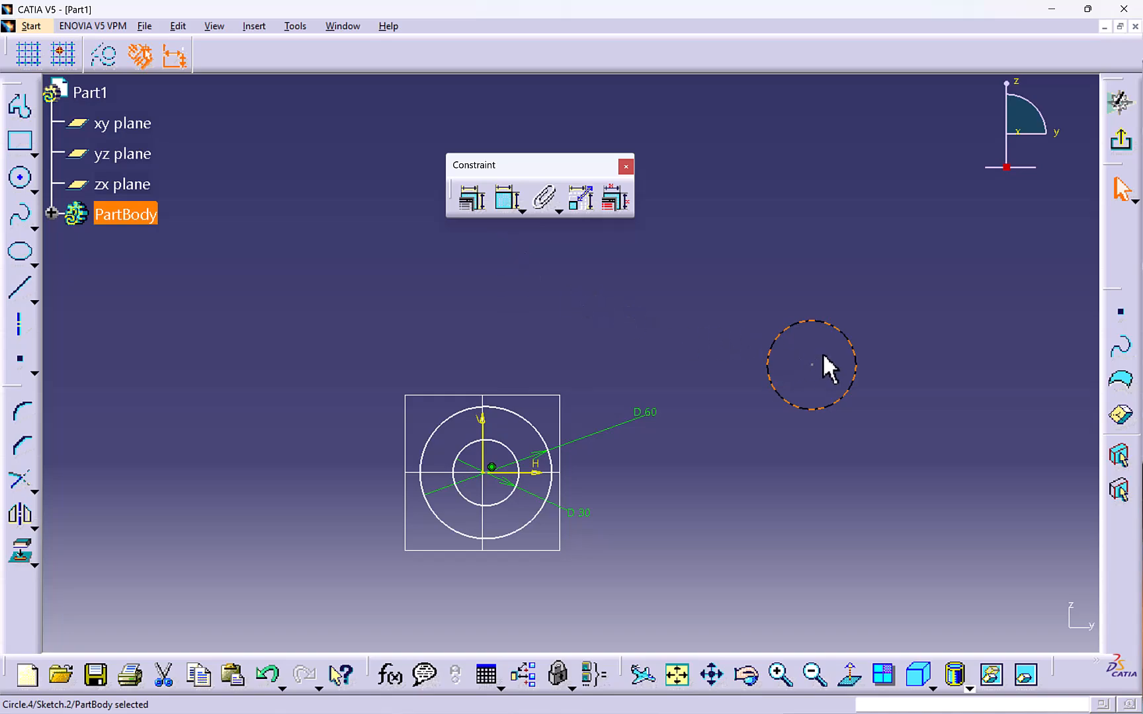
Dimension the third circle's diameter and place the dimension above and to the right of the circle.
{"action": "left_click", "coordinate": [475, 201]}
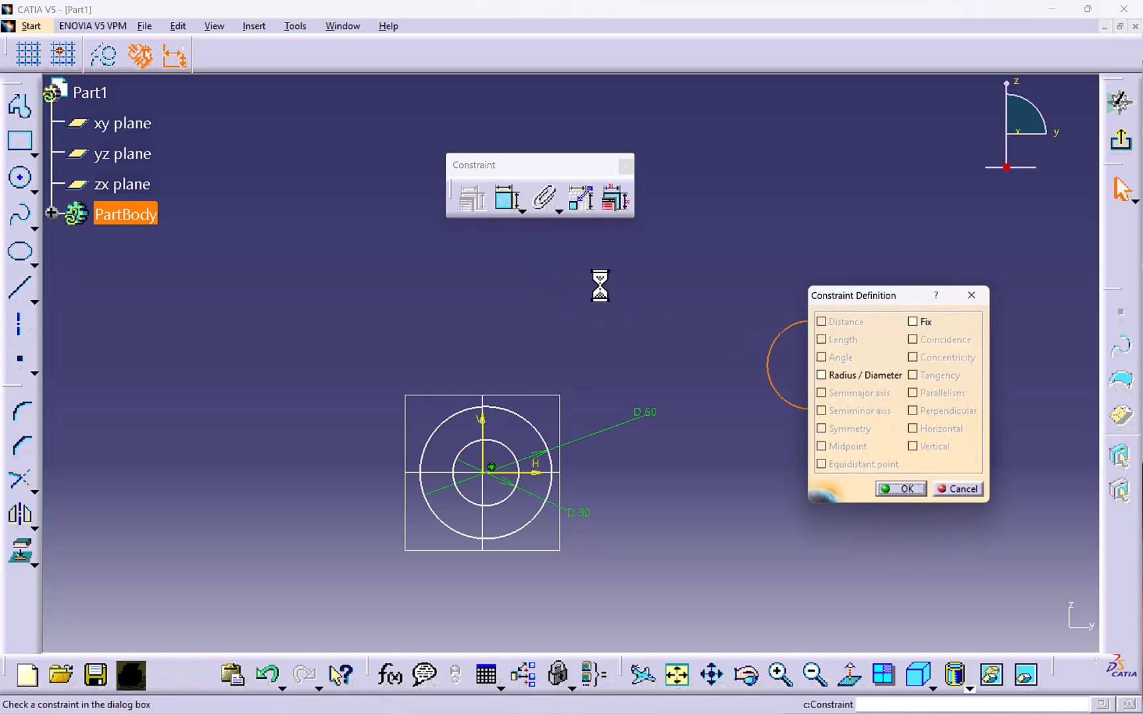
{"action": "left_click", "coordinate": [821, 376]}
{"action": "left_click", "coordinate": [901, 490]}
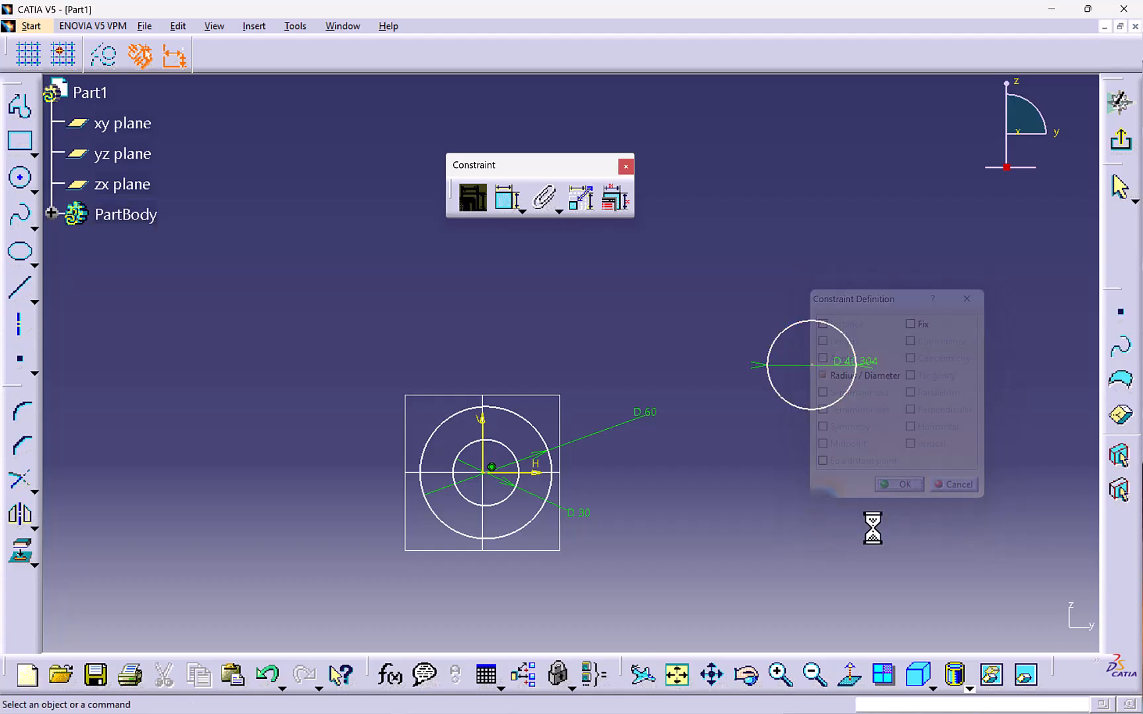
{"action": "left_click_drag", "start_coordinate": [846, 363], "coordinate": [915, 273]}
{"action": "left_click", "coordinate": [979, 593]}
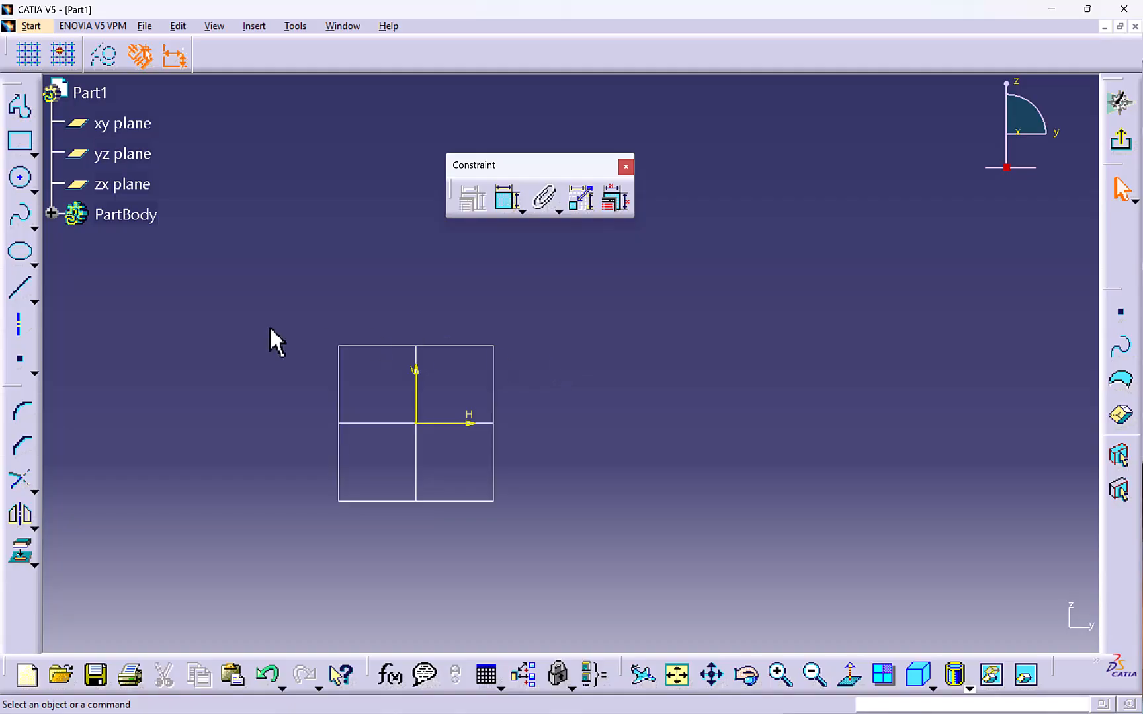
Draw three vertical lines about 63 mm long right of the origin, at H about 87, 110 and 162 mm.
{"action": "left_click", "coordinate": [20, 288]}
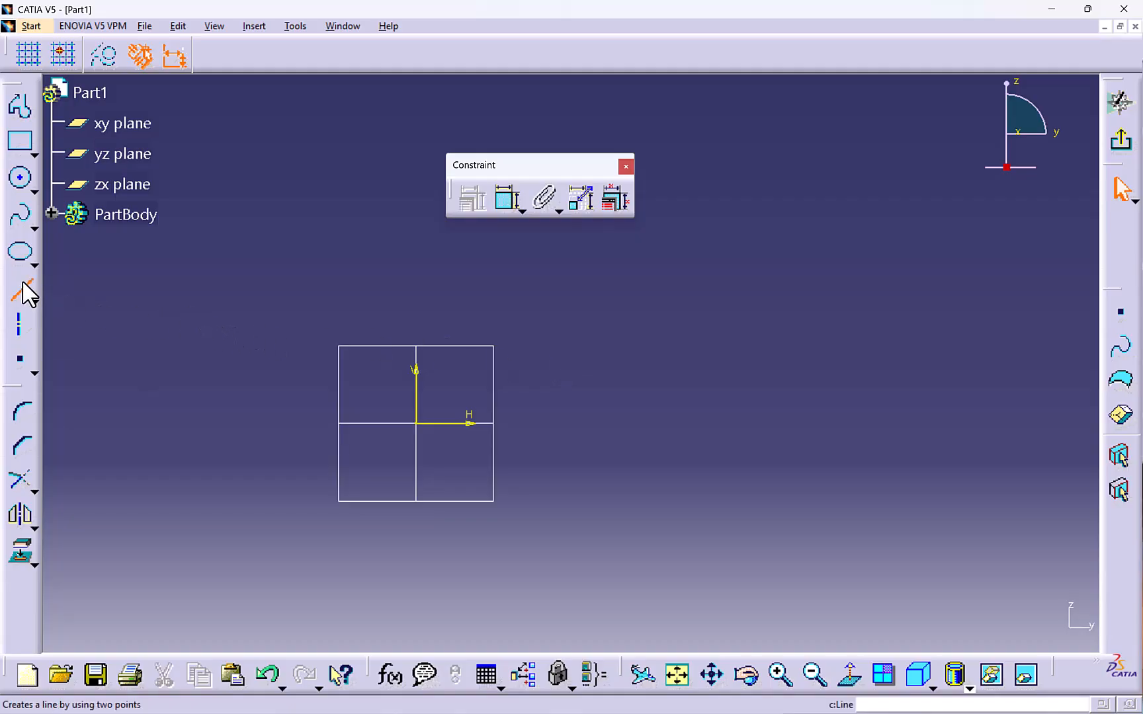
{"action": "left_click", "coordinate": [416, 424]}
{"action": "left_click", "coordinate": [609, 473]}
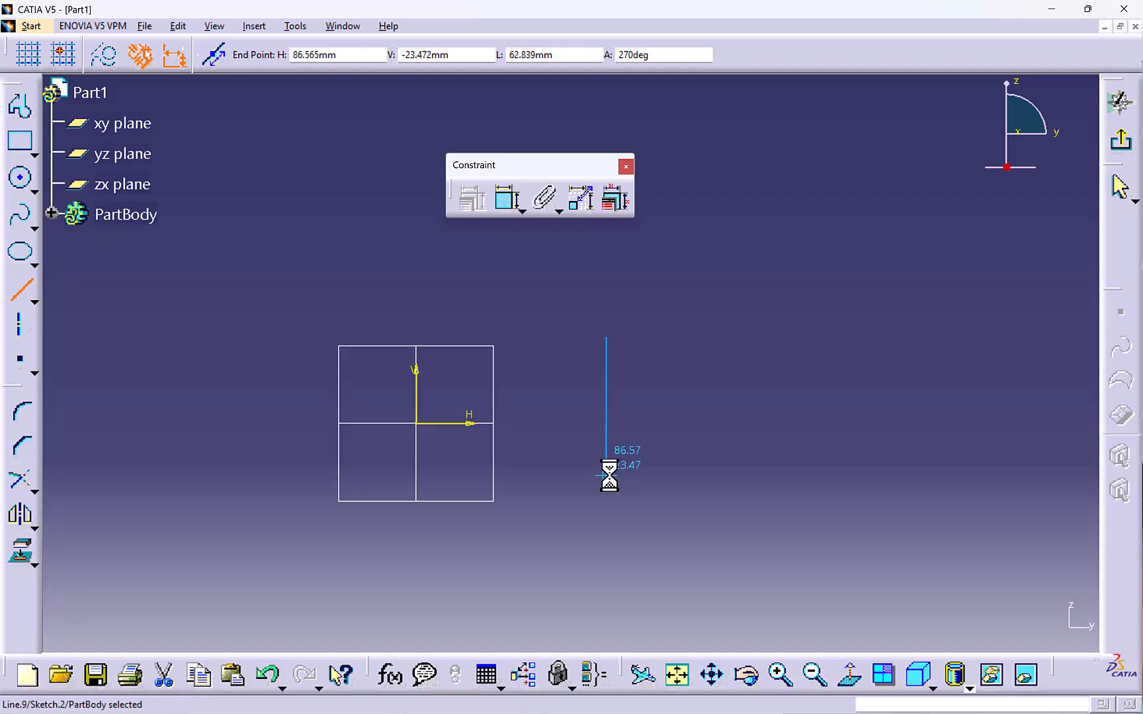
{"action": "left_click", "coordinate": [22, 291]}
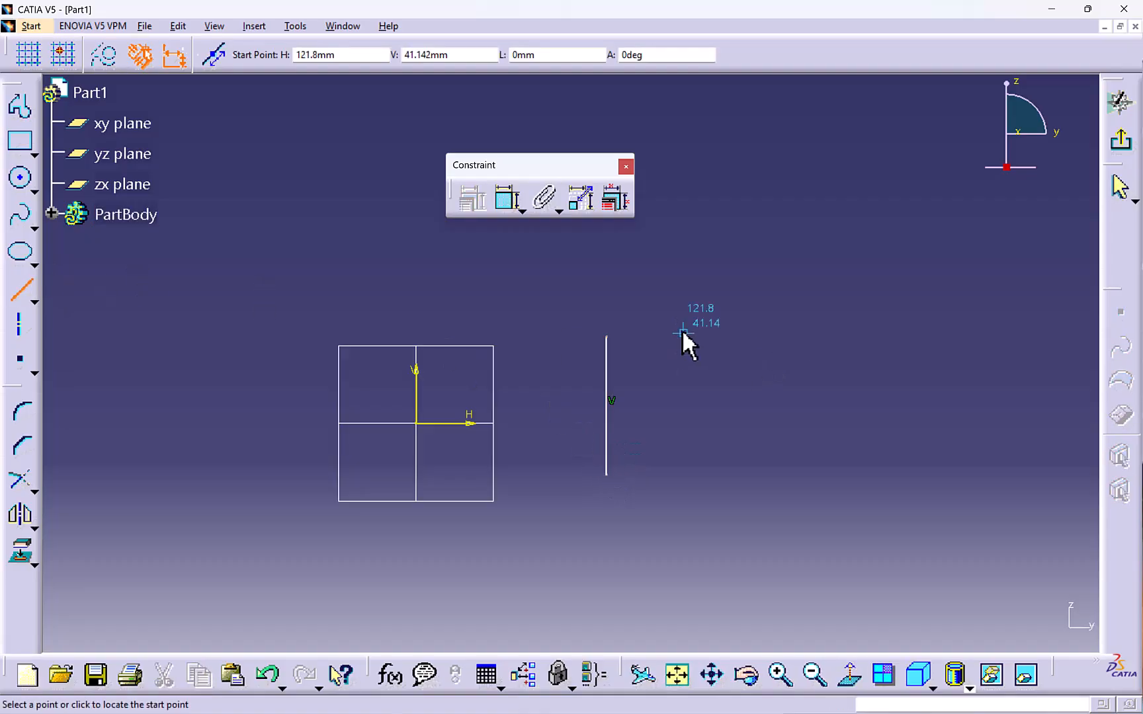
{"action": "left_click", "coordinate": [657, 338]}
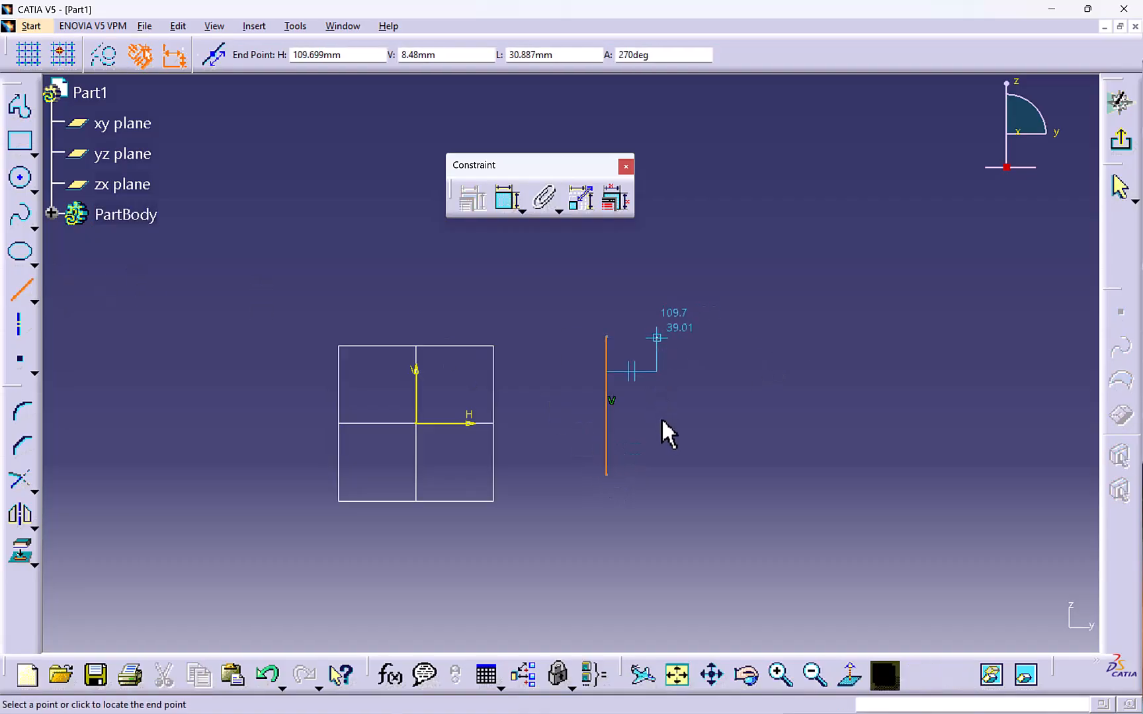
{"action": "left_click", "coordinate": [657, 475]}
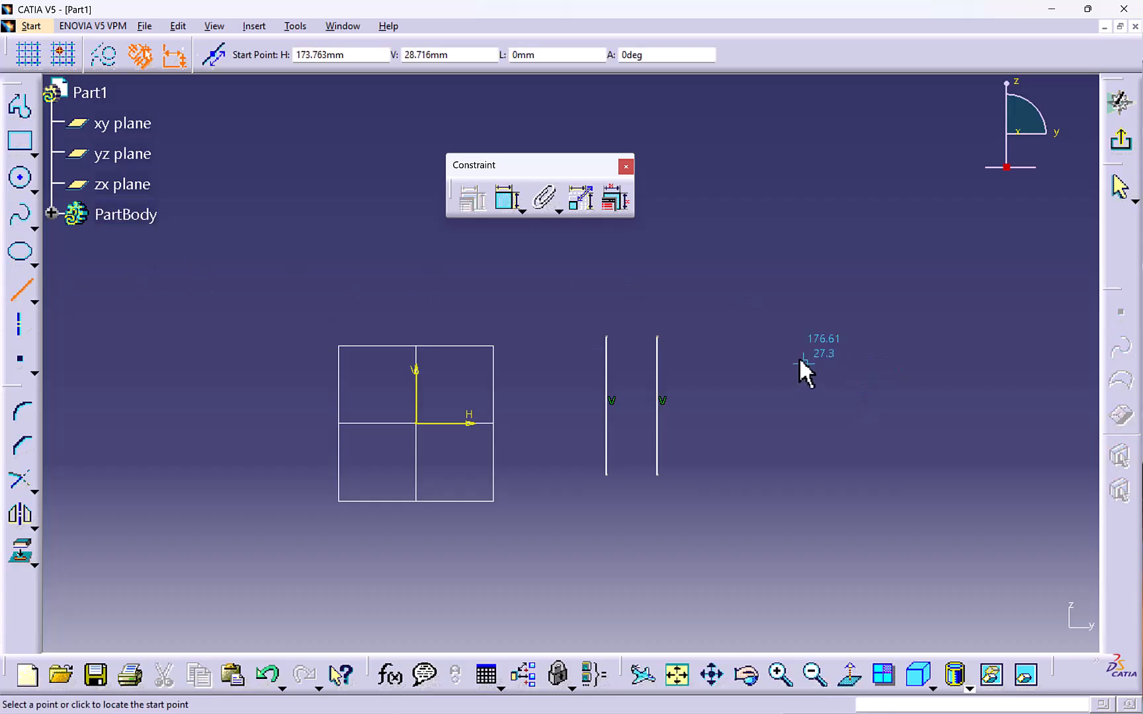
{"action": "left_click", "coordinate": [772, 337]}
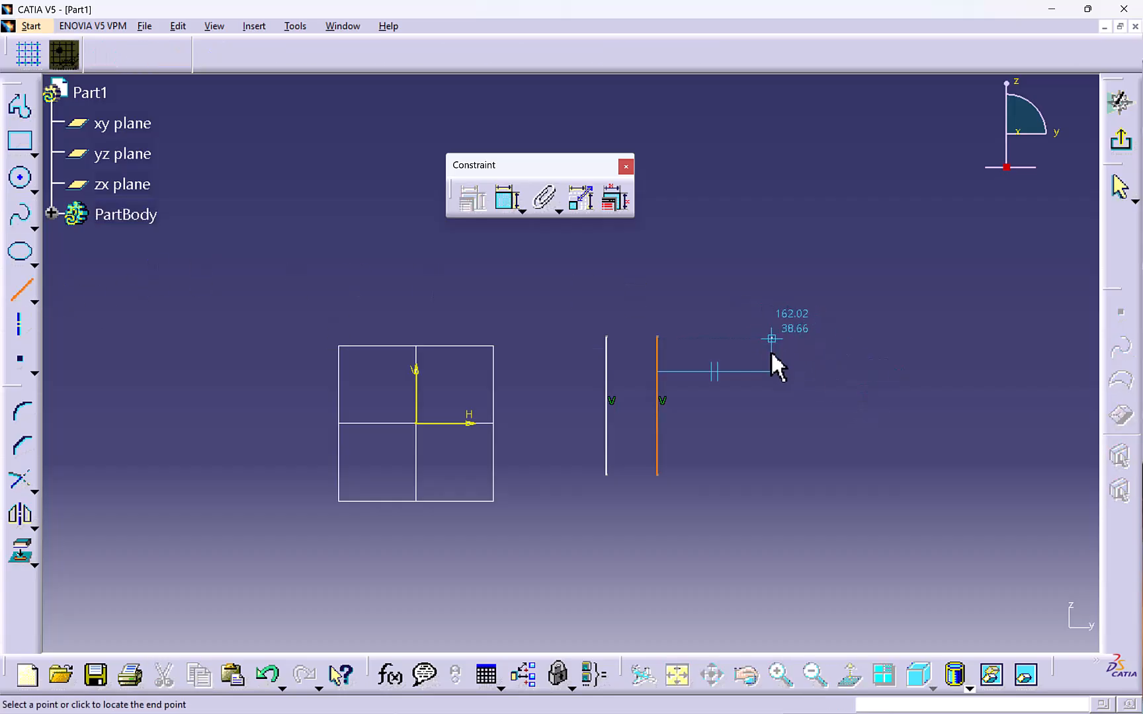
{"action": "left_click", "coordinate": [772, 475]}
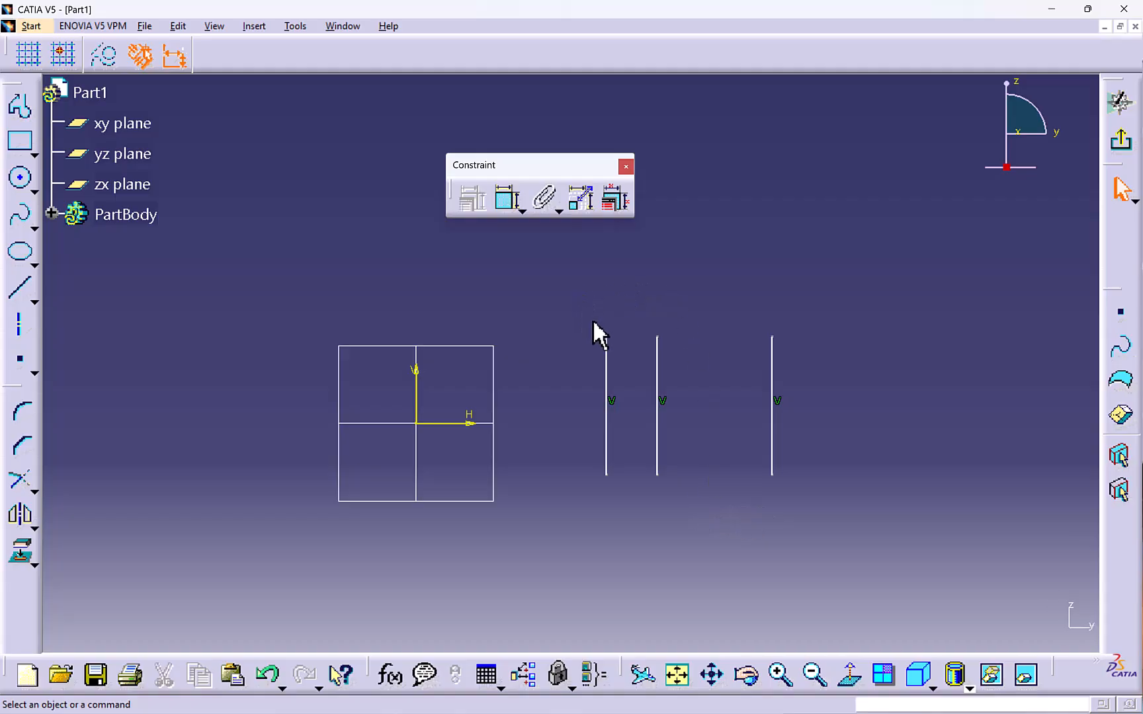
Apply an Equidistant point constraint to the upper endpoints of the three lines, with the middle line's endpoint as the reference.
{"action": "left_click", "coordinate": [606, 337]}
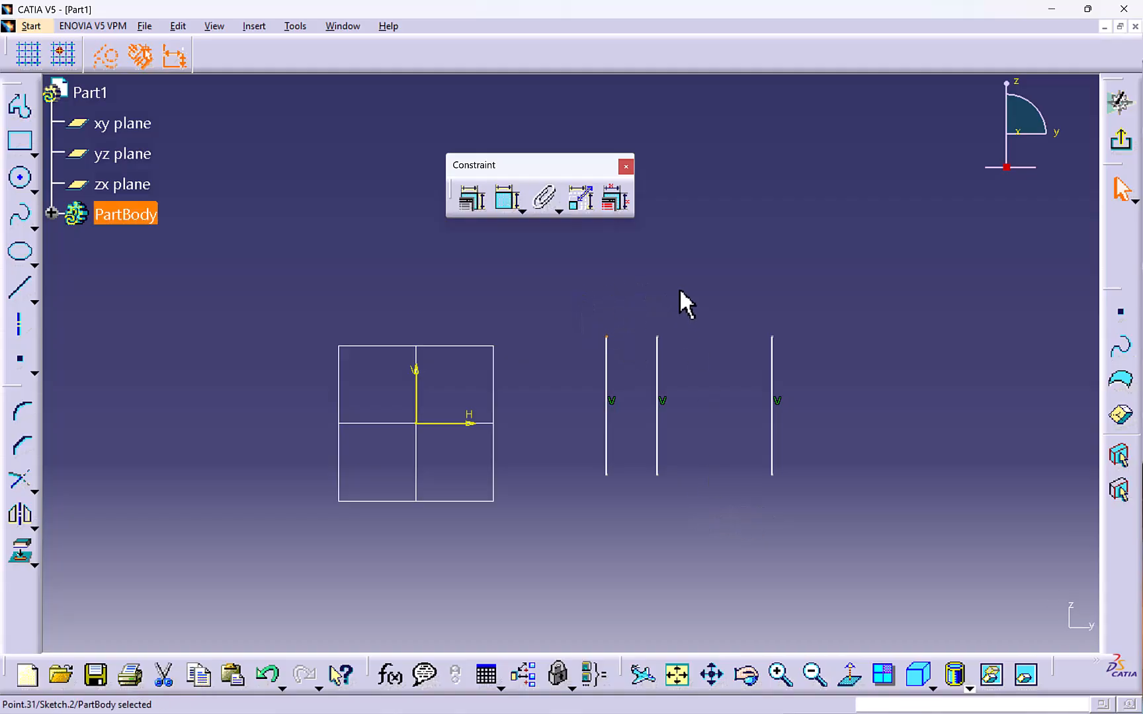
{"action": "left_click", "coordinate": [613, 293]}
{"action": "left_click", "coordinate": [613, 336]}
{"action": "left_click", "coordinate": [773, 337], "text": "ctrl"}
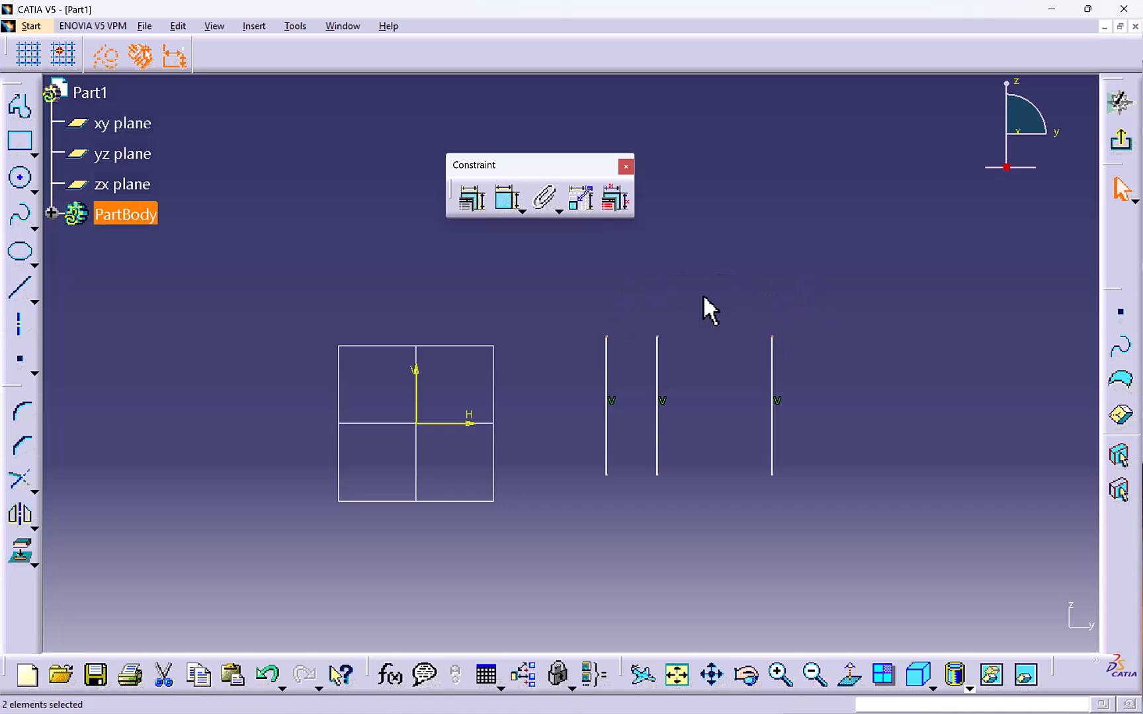
{"action": "left_click", "coordinate": [658, 337], "text": "ctrl"}
{"action": "left_click", "coordinate": [469, 204]}
{"action": "left_click_drag", "start_coordinate": [860, 292], "coordinate": [915, 282]}
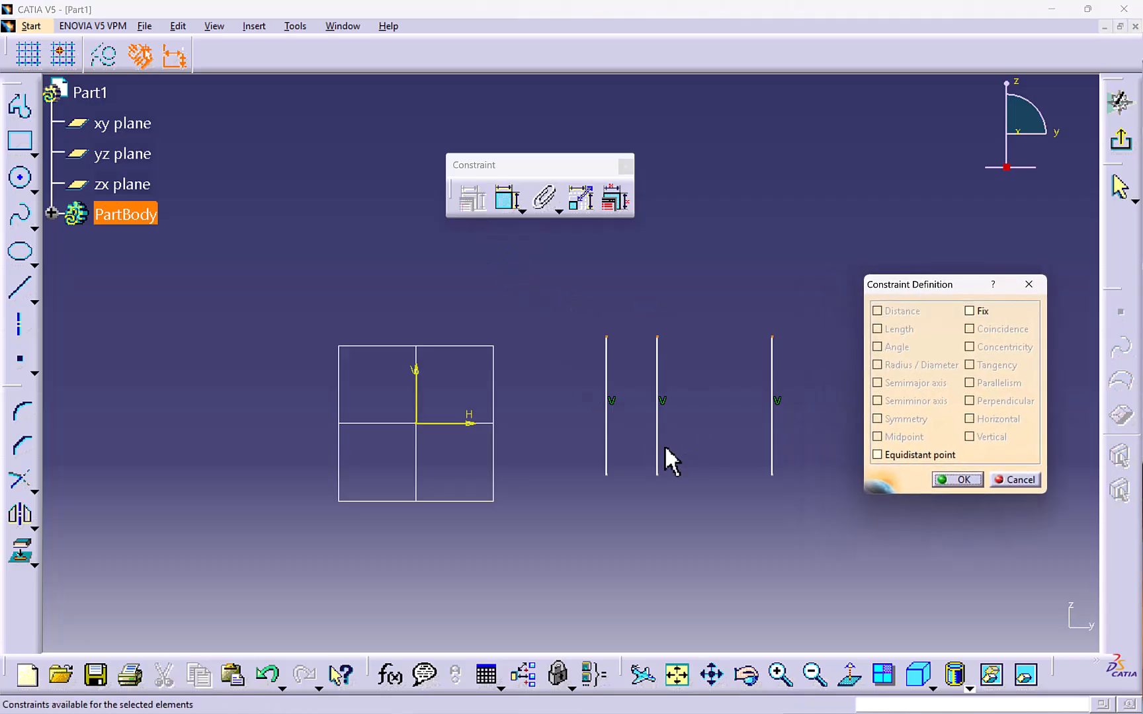
{"action": "left_click", "coordinate": [877, 455]}
{"action": "left_click", "coordinate": [956, 480]}
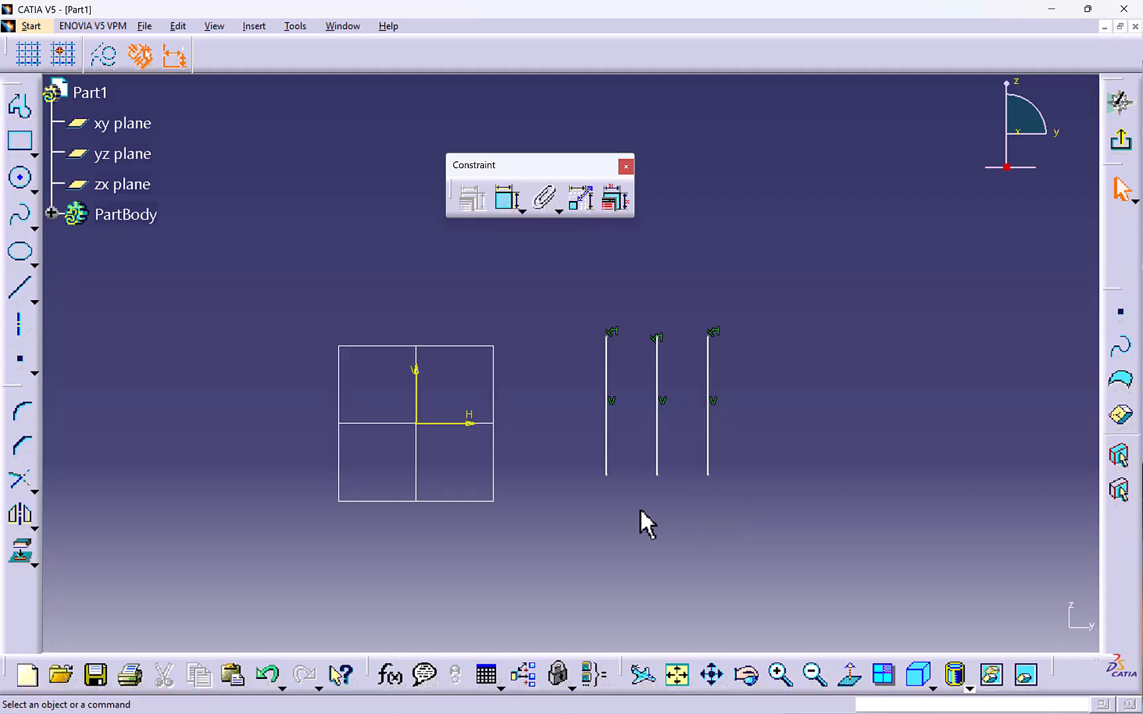
Delete the three vertical lines together with their constraints.
{"action": "mouse_move", "coordinate": [770, 509]}
{"action": "middle_mouse_down"}
{"action": "mouse_move", "coordinate": [715, 485]}
{"action": "mouse_move", "coordinate": [634, 515]}
{"action": "middle_mouse_up"}
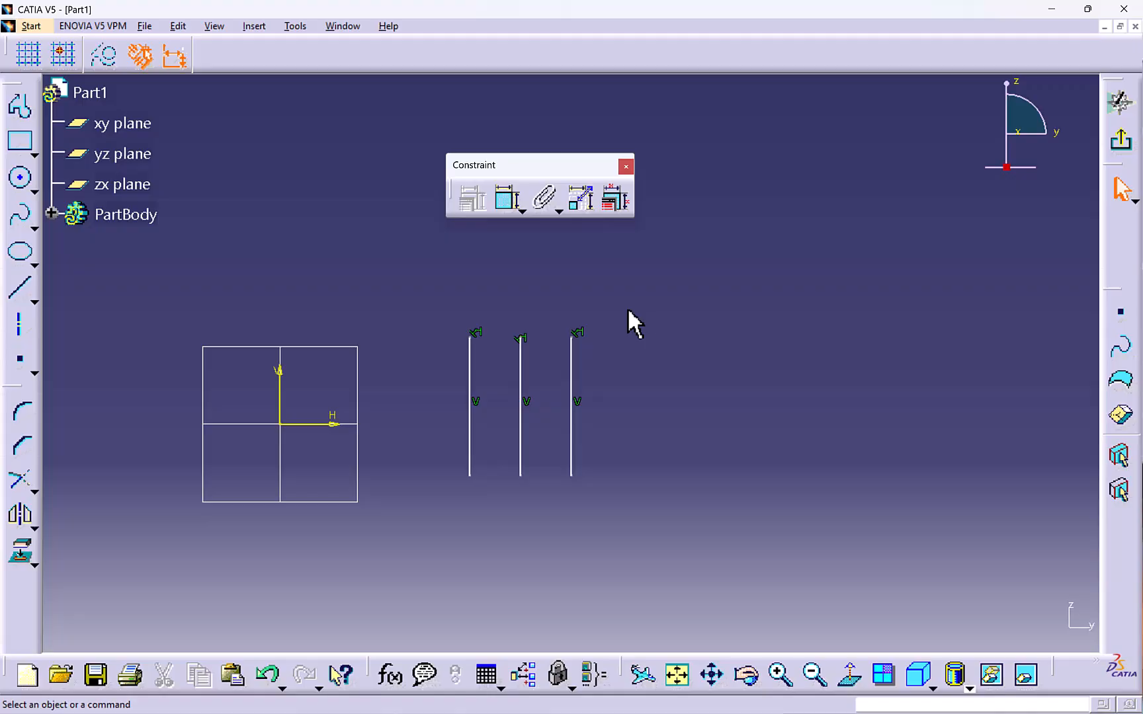
{"action": "mouse_move", "coordinate": [442, 302]}
{"action": "left_mouse_down"}
{"action": "mouse_move", "coordinate": [541, 350]}
{"action": "mouse_move", "coordinate": [645, 487]}
{"action": "left_mouse_up"}
{"action": "key", "text": "Delete"}
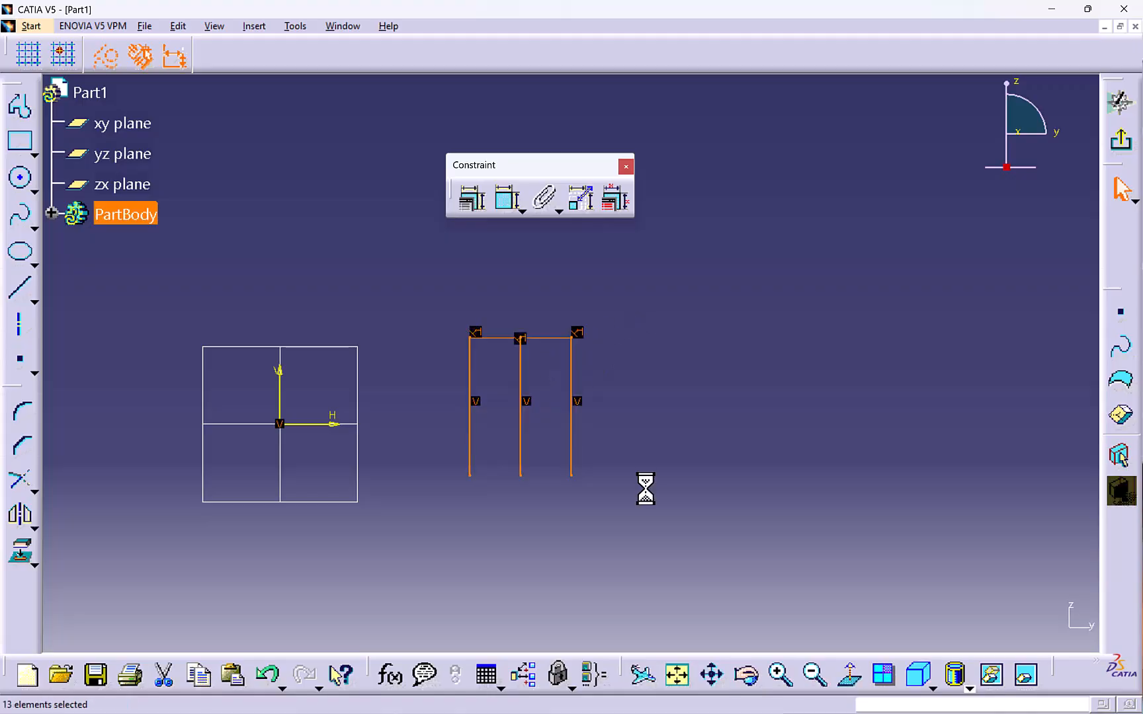
Draw a rectangle about 74 mm wide and 44 mm high enclosing the origin, extending mostly to the right and below.
{"action": "middle_click_drag", "start_coordinate": [521, 448], "coordinate": [637, 395]}
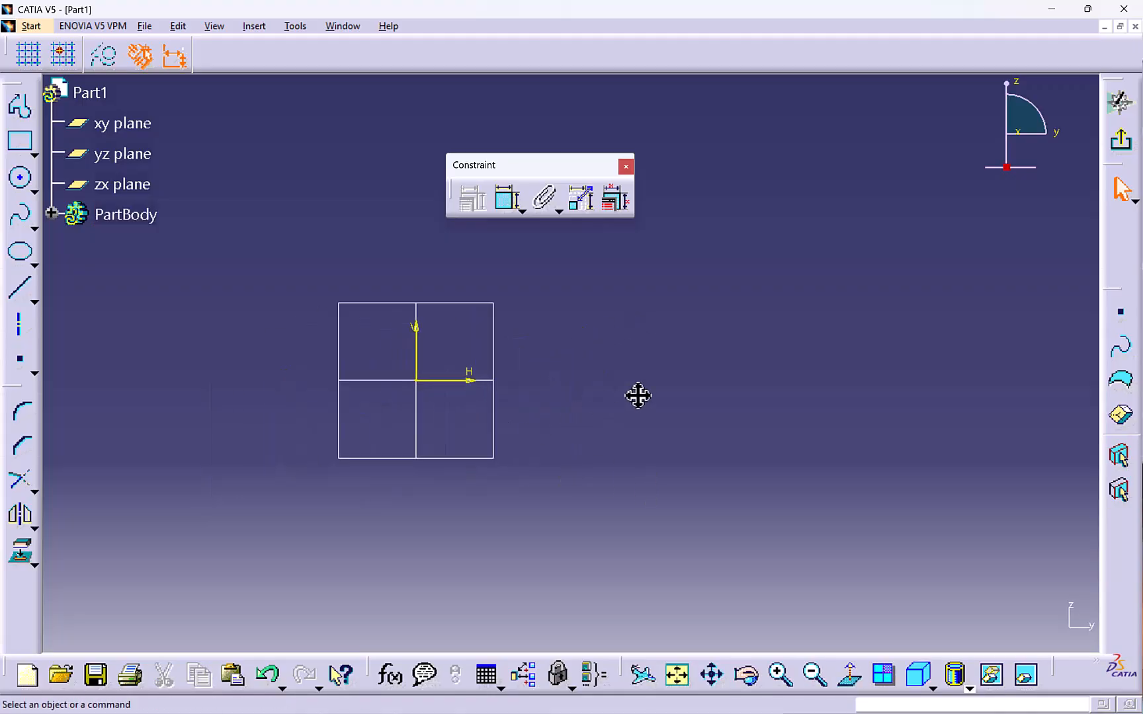
{"action": "left_click", "coordinate": [20, 141]}
{"action": "left_click", "coordinate": [390, 364]}
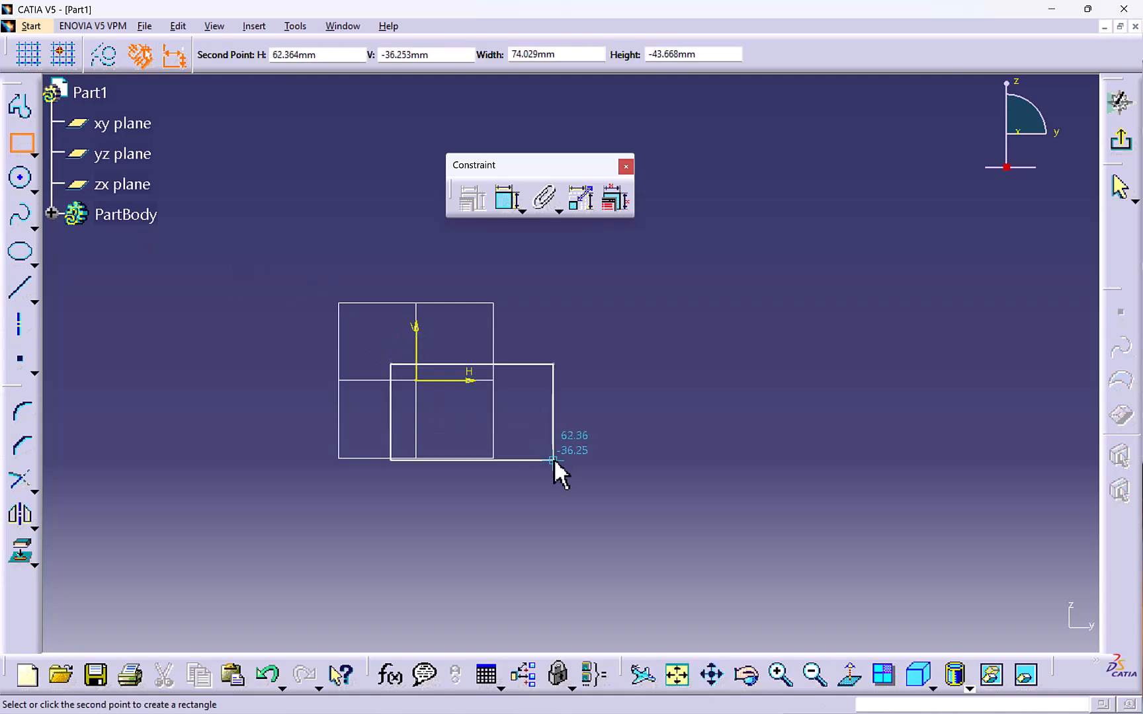
{"action": "left_click", "coordinate": [553, 459]}
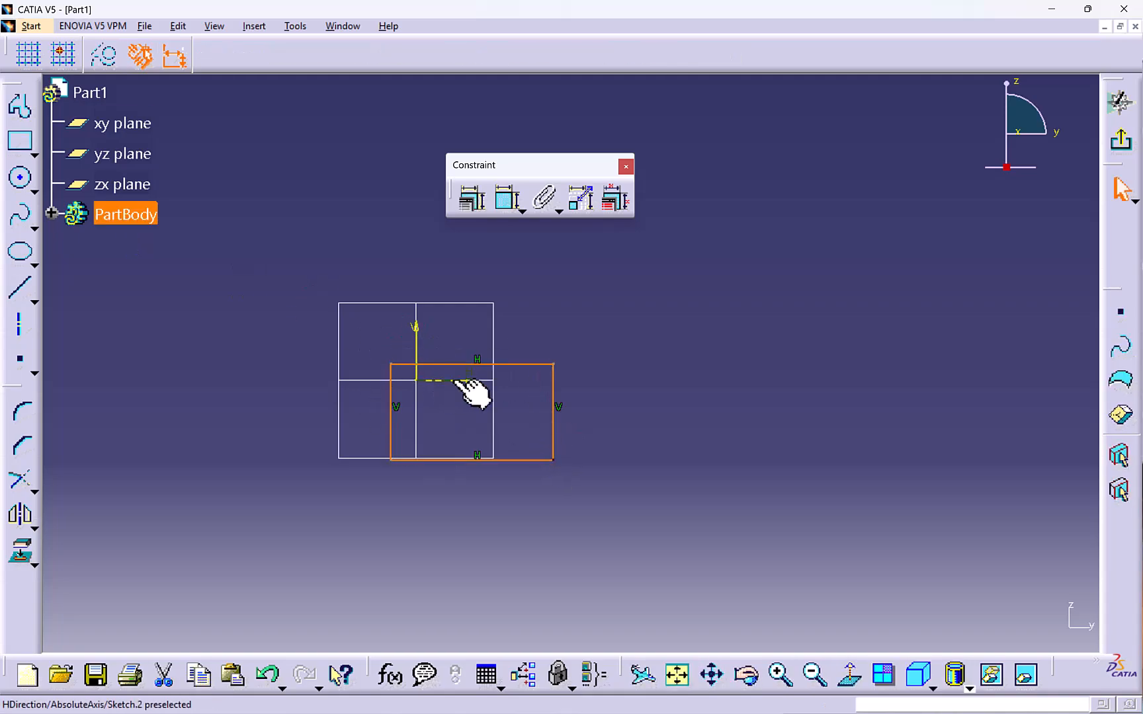
{"action": "left_click", "coordinate": [640, 357]}
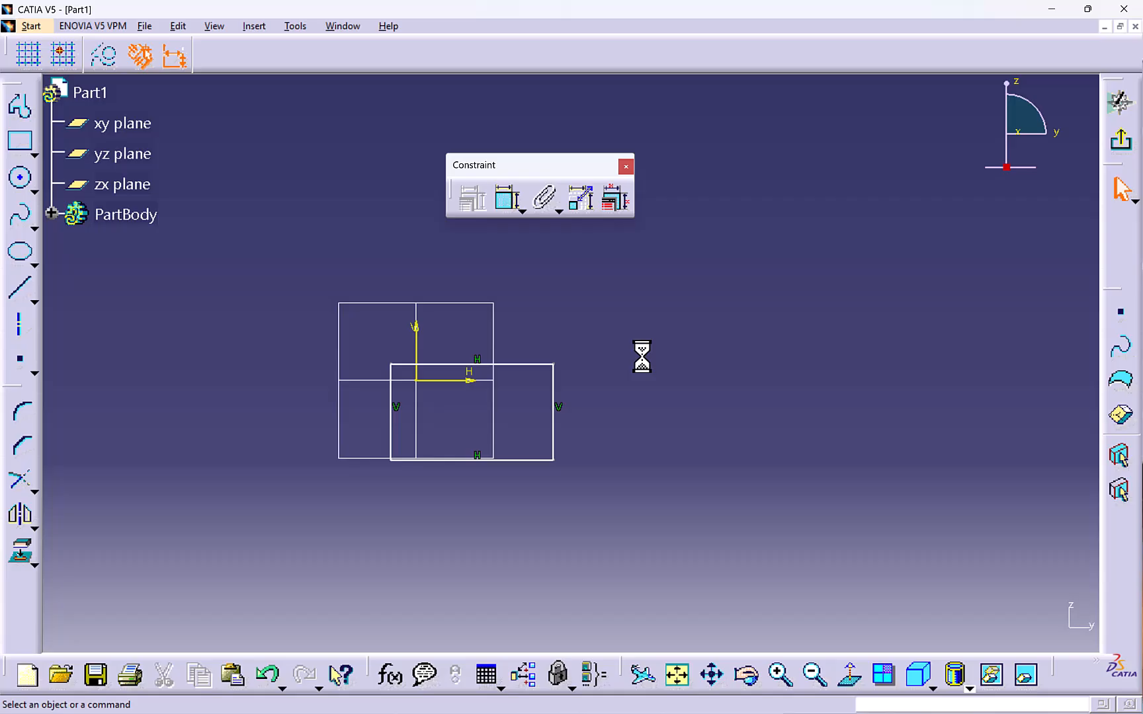
Apply a Symmetry constraint to the rectangle's upper and lower edges about the H axis.
{"action": "left_click", "coordinate": [545, 364]}
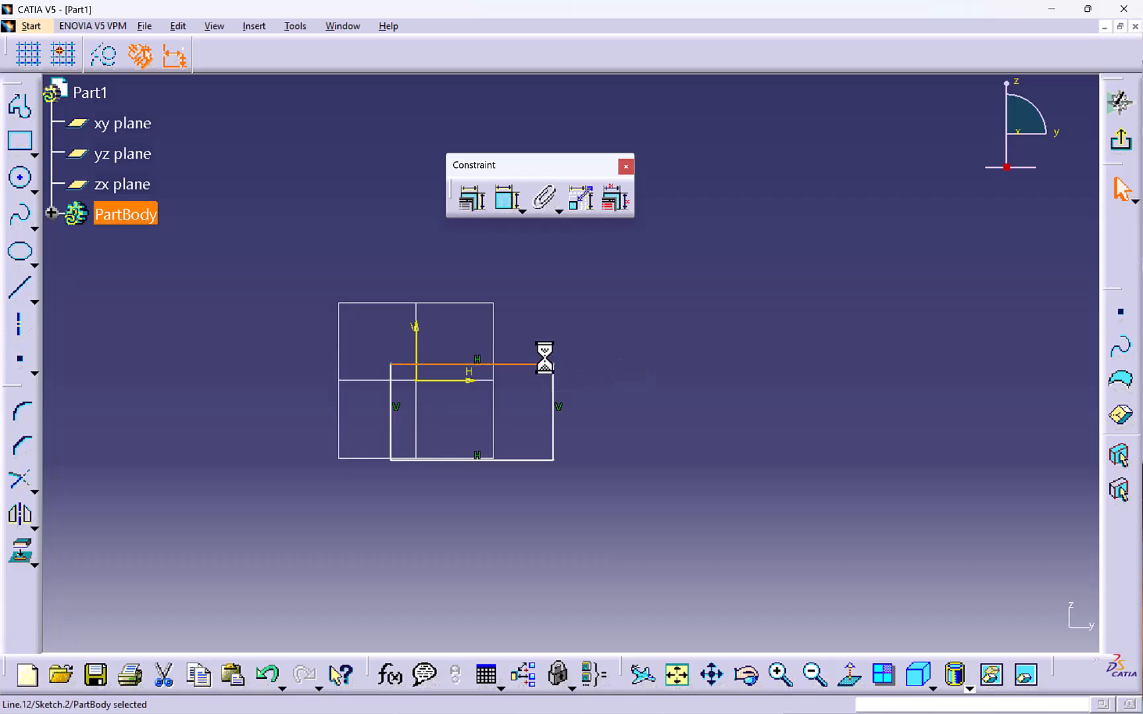
{"action": "left_click", "coordinate": [540, 460], "text": "ctrl"}
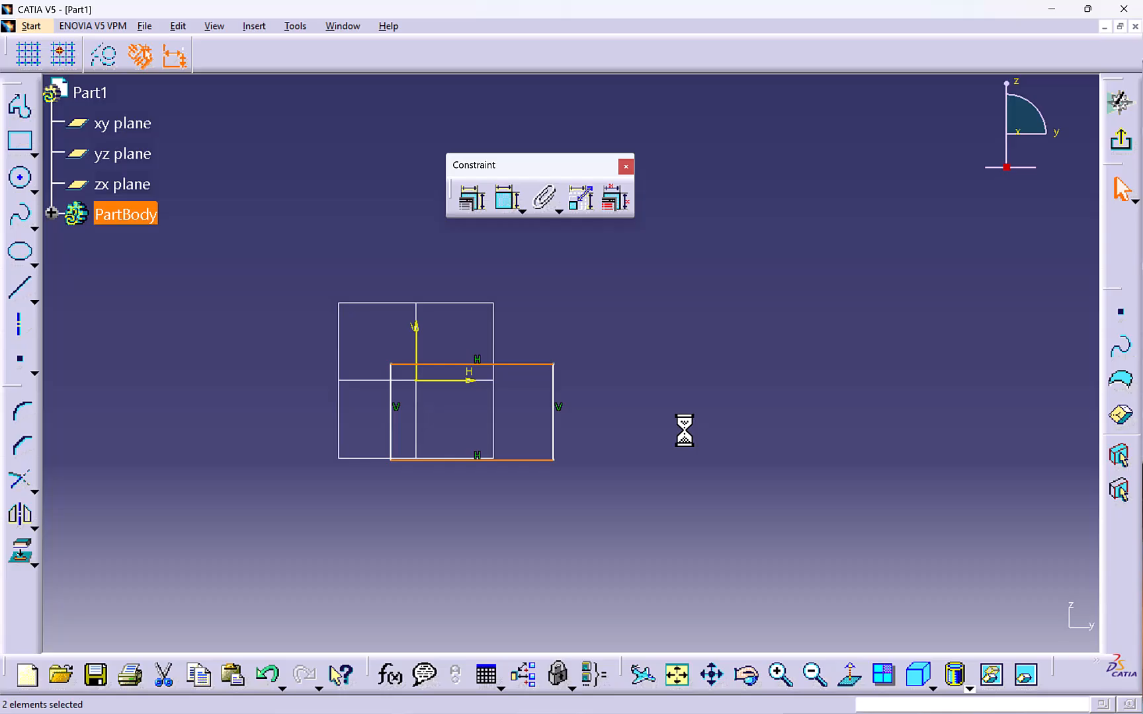
{"action": "left_click", "coordinate": [446, 380], "text": "ctrl"}
{"action": "left_click", "coordinate": [472, 198]}
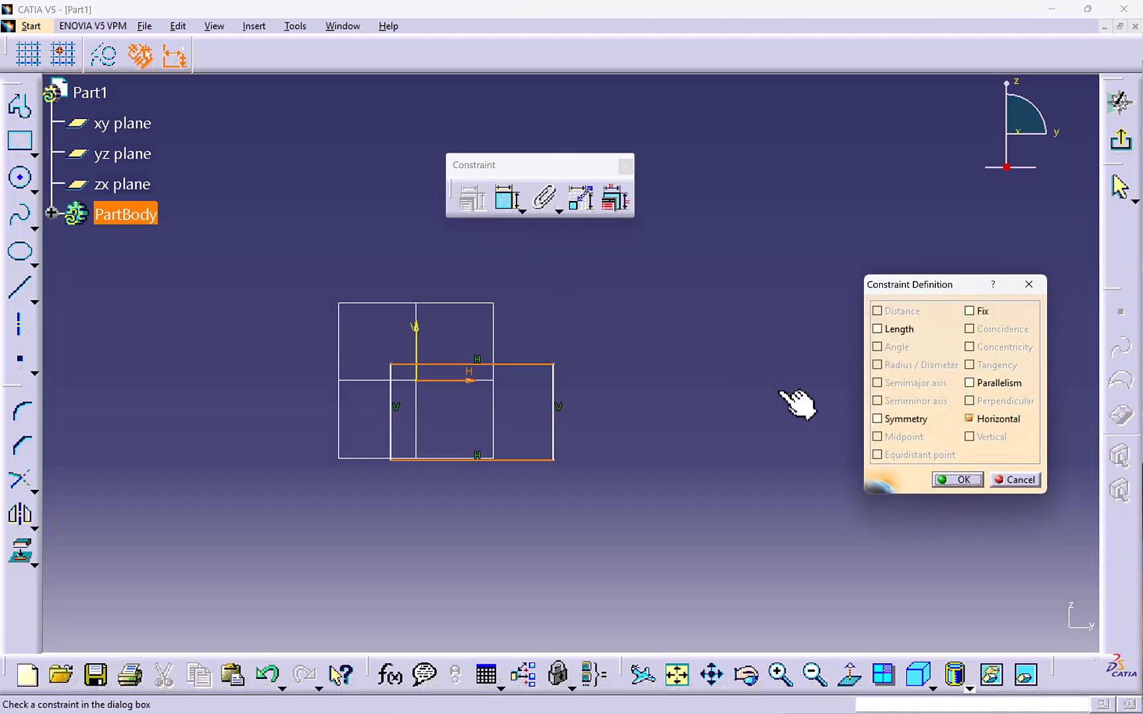
{"action": "left_click", "coordinate": [877, 419]}
{"action": "left_click", "coordinate": [940, 479]}
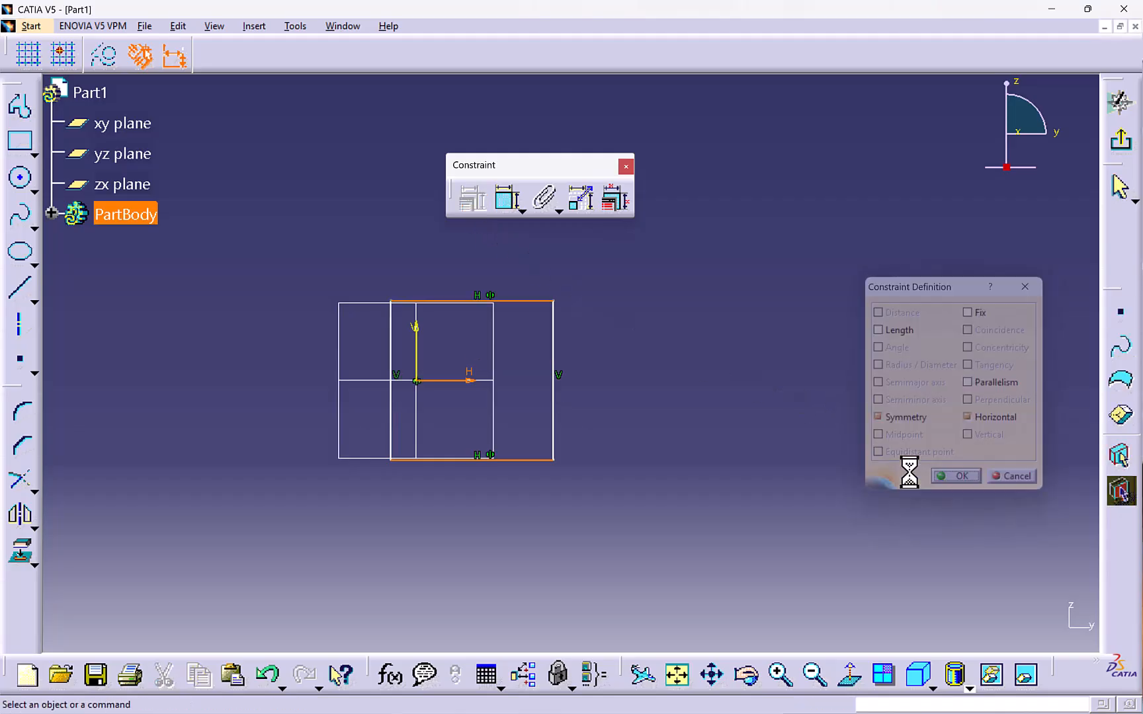
Apply a Symmetry constraint to the rectangle's two lower corner points about the V axis.
{"action": "left_click", "coordinate": [391, 459]}
{"action": "left_click", "coordinate": [554, 461], "text": "ctrl"}
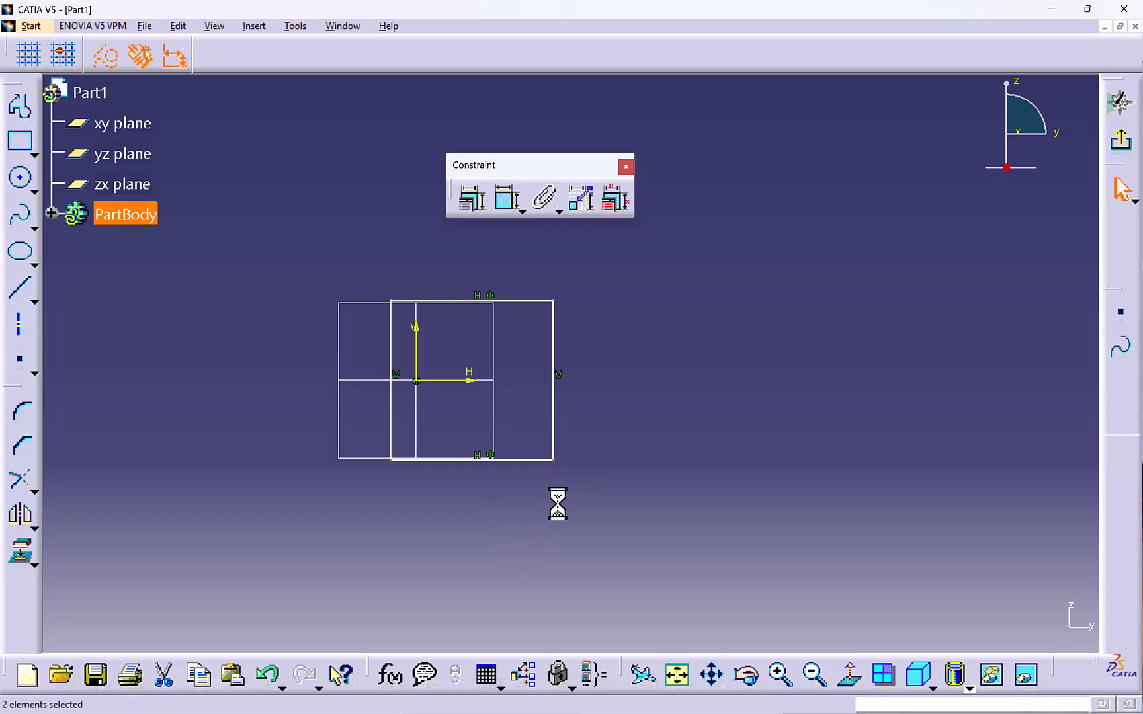
{"action": "left_click", "coordinate": [416, 344], "text": "ctrl"}
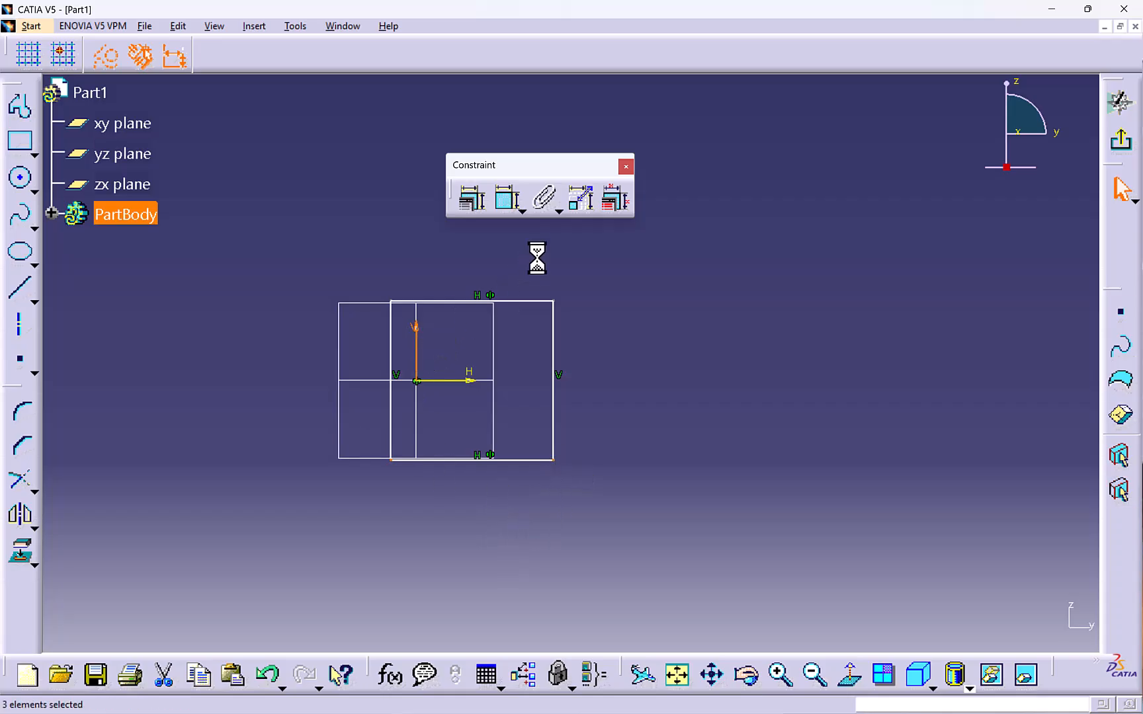
{"action": "left_click", "coordinate": [474, 209]}
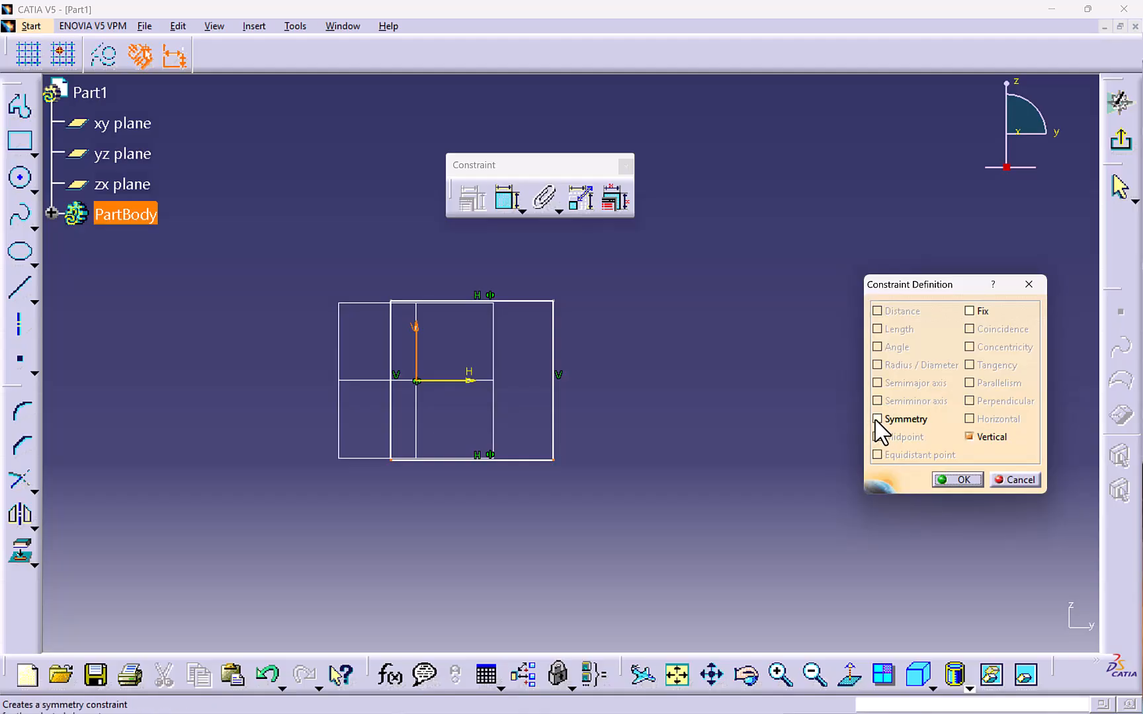
{"action": "left_click", "coordinate": [877, 419]}
{"action": "left_click", "coordinate": [952, 479]}
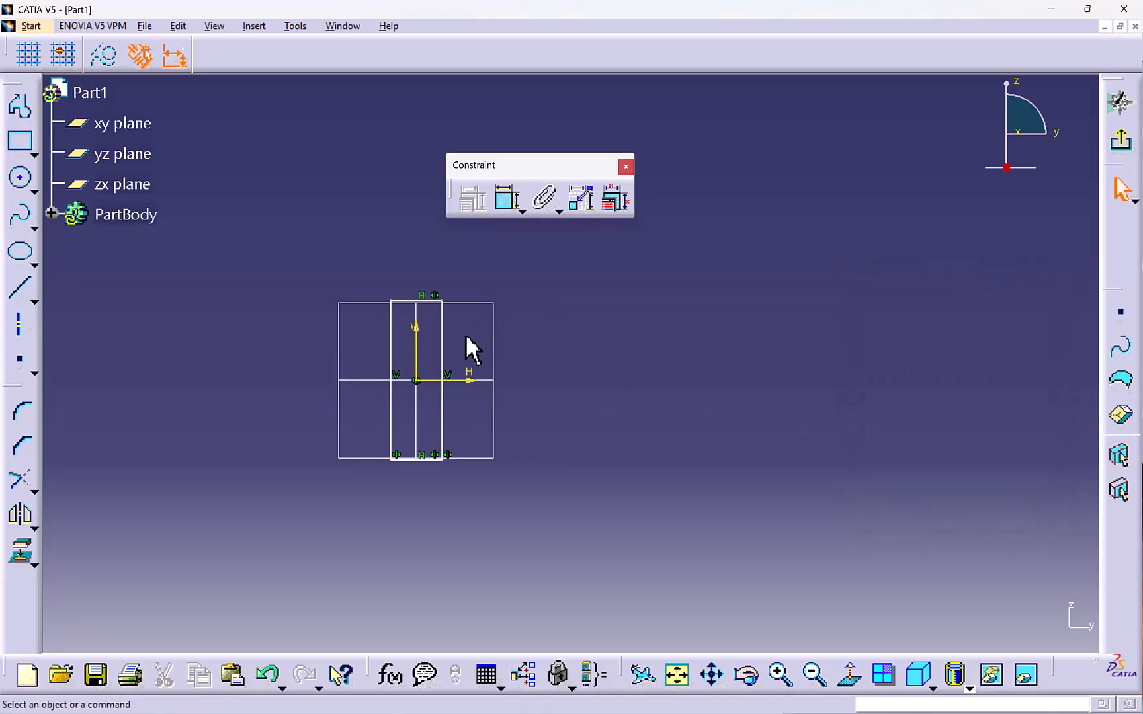
Widen the rectangle by moving its right edge outward and apply a Fix constraint to that edge.
{"action": "left_click_drag", "start_coordinate": [441, 344], "coordinate": [488, 353]}
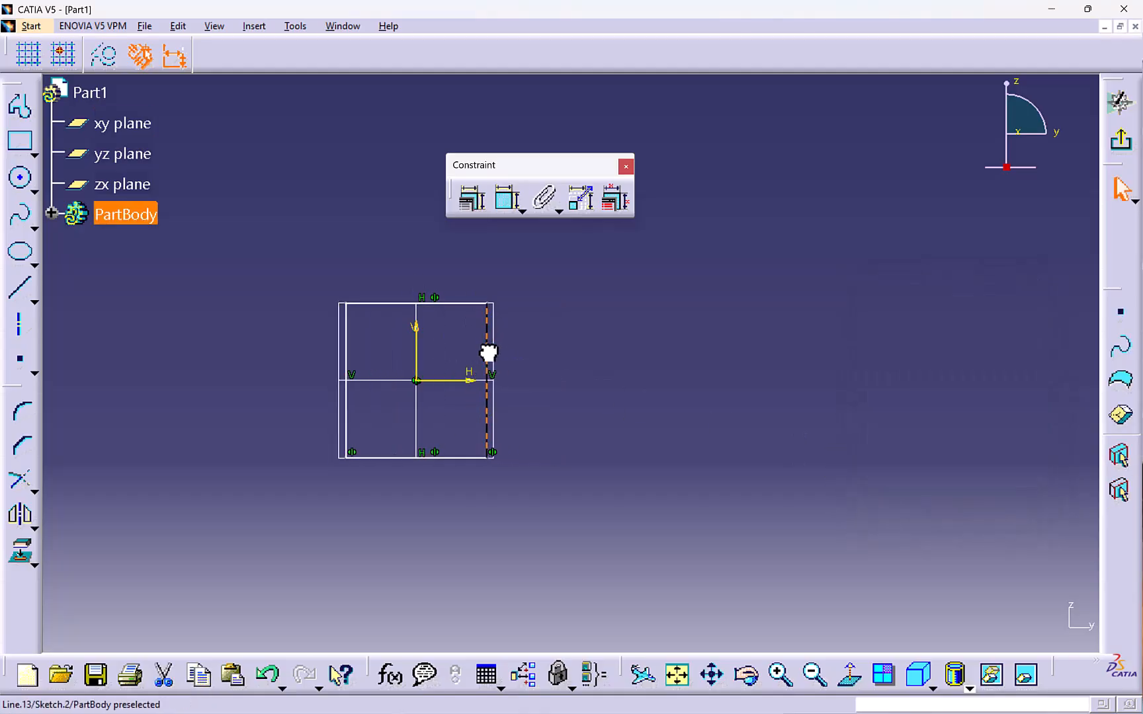
{"action": "left_click", "coordinate": [519, 341]}
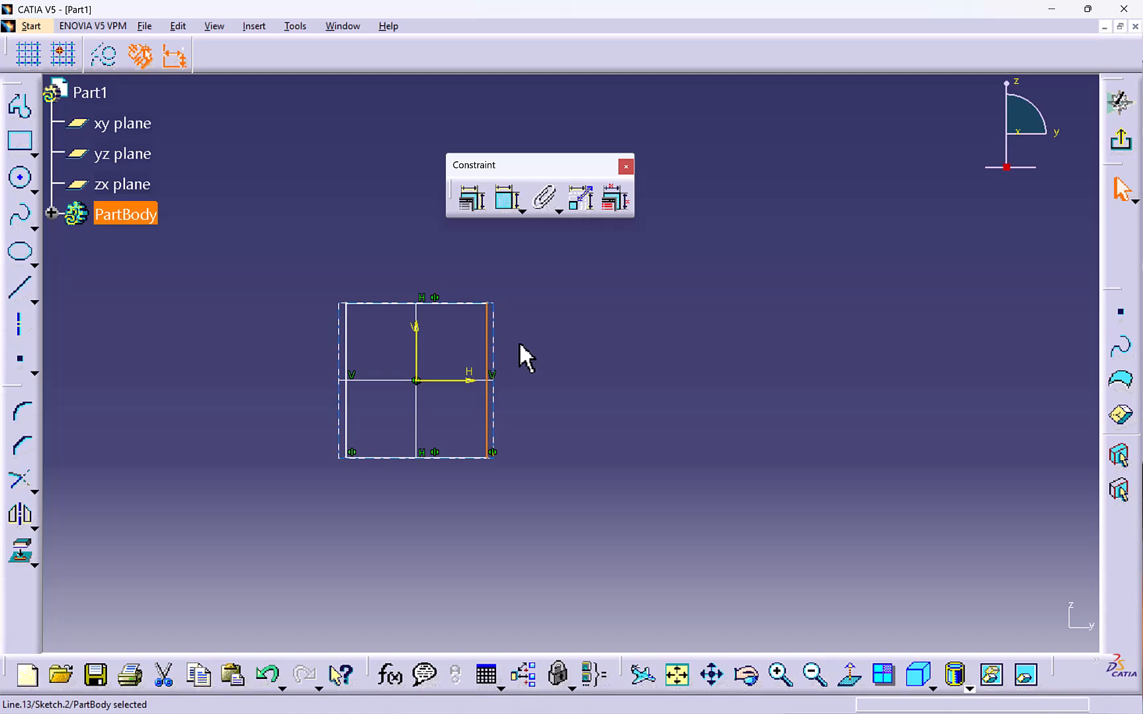
{"action": "left_click", "coordinate": [491, 321]}
{"action": "left_click", "coordinate": [473, 198]}
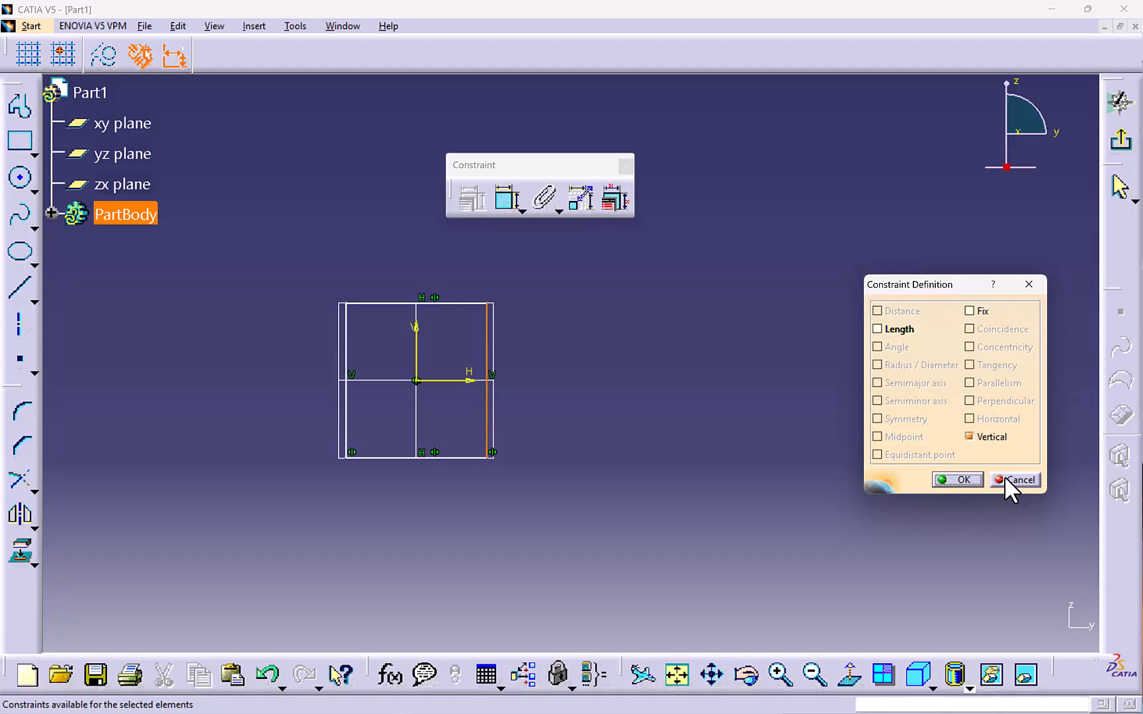
{"action": "left_click", "coordinate": [970, 311]}
{"action": "left_click", "coordinate": [957, 479]}
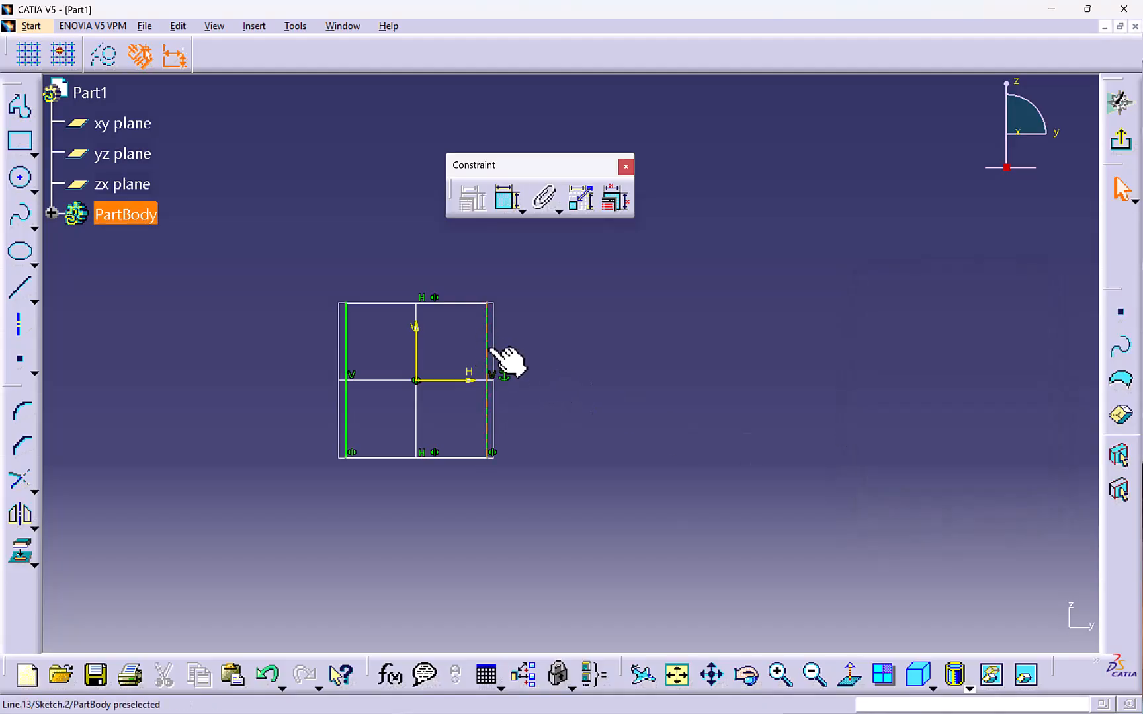
Review the constraints defined on the rectangle's fixed right edge.
{"action": "left_click", "coordinate": [471, 199]}
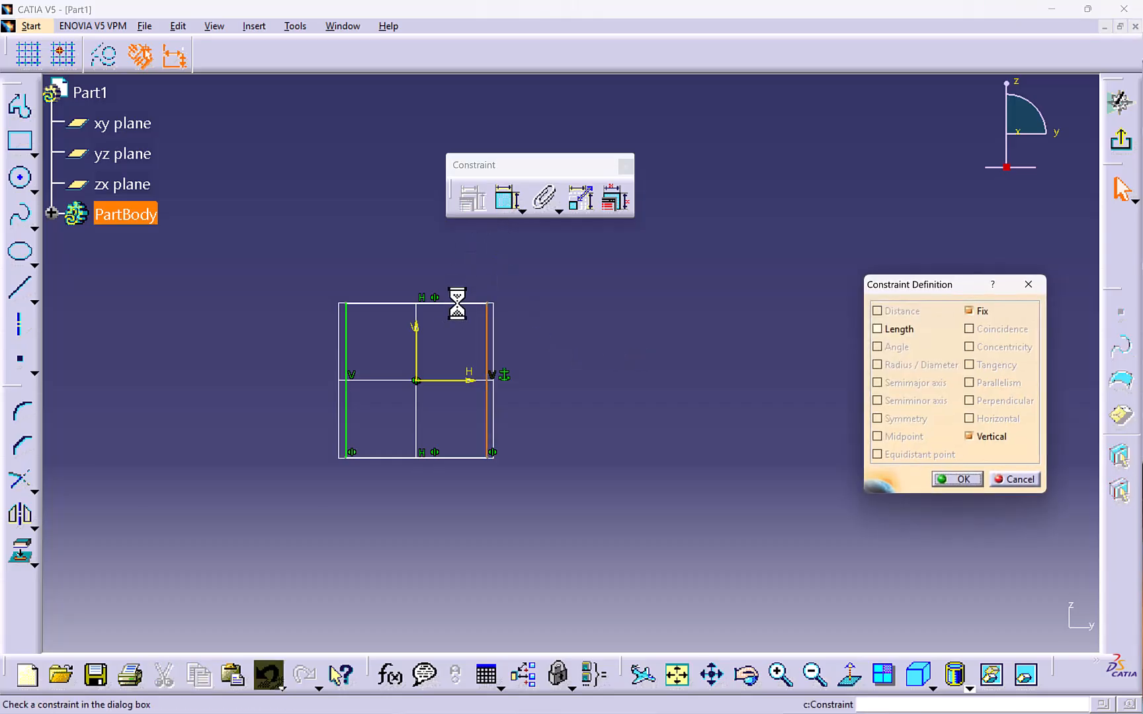
{"action": "left_click", "coordinate": [453, 304]}
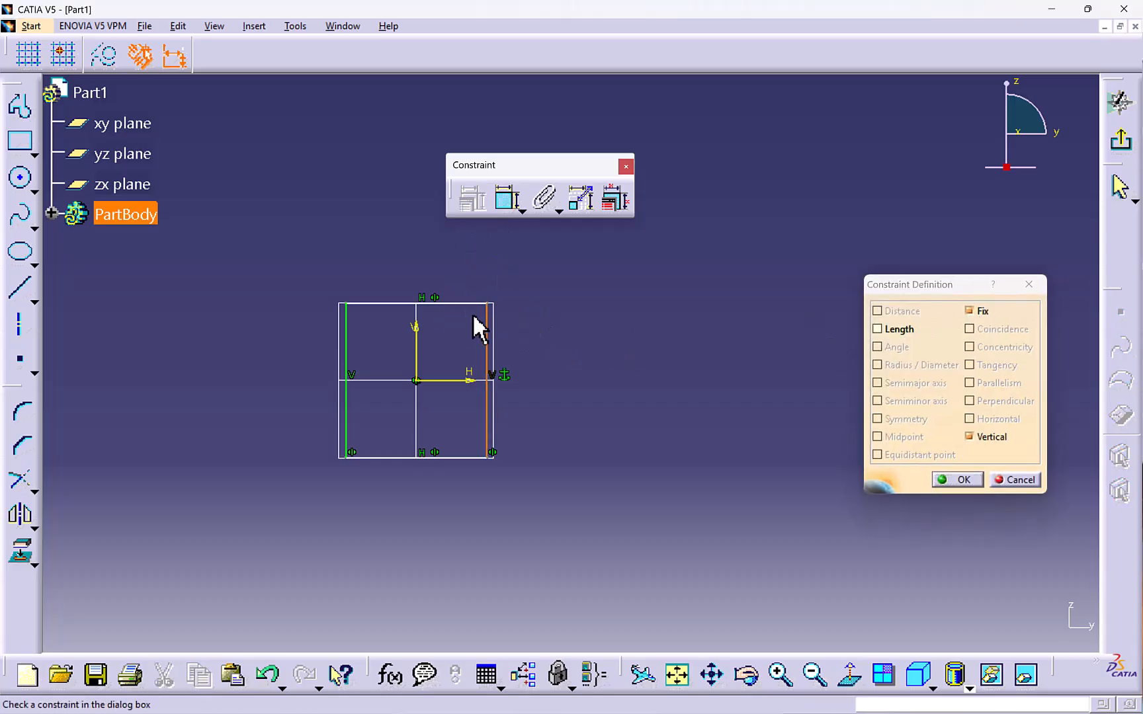
{"action": "left_click", "coordinate": [957, 479]}
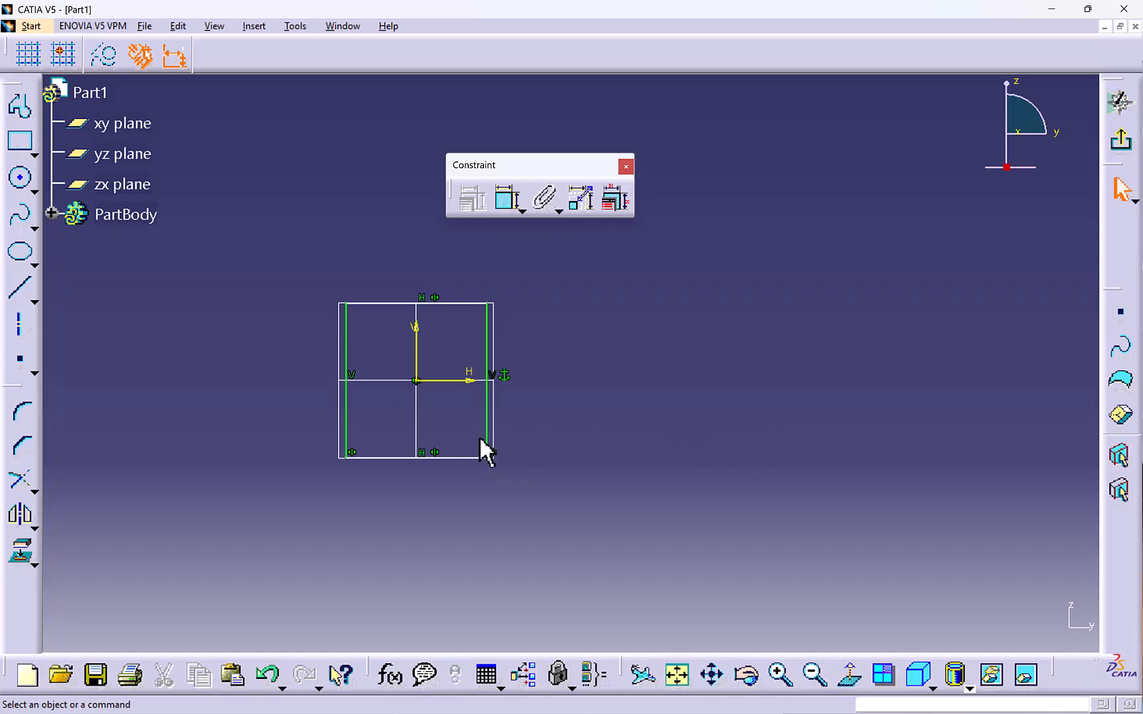
Review the constraints defined on the whole rectangle.
{"action": "left_click_drag", "start_coordinate": [292, 266], "coordinate": [529, 464]}
{"action": "left_click", "coordinate": [470, 200]}
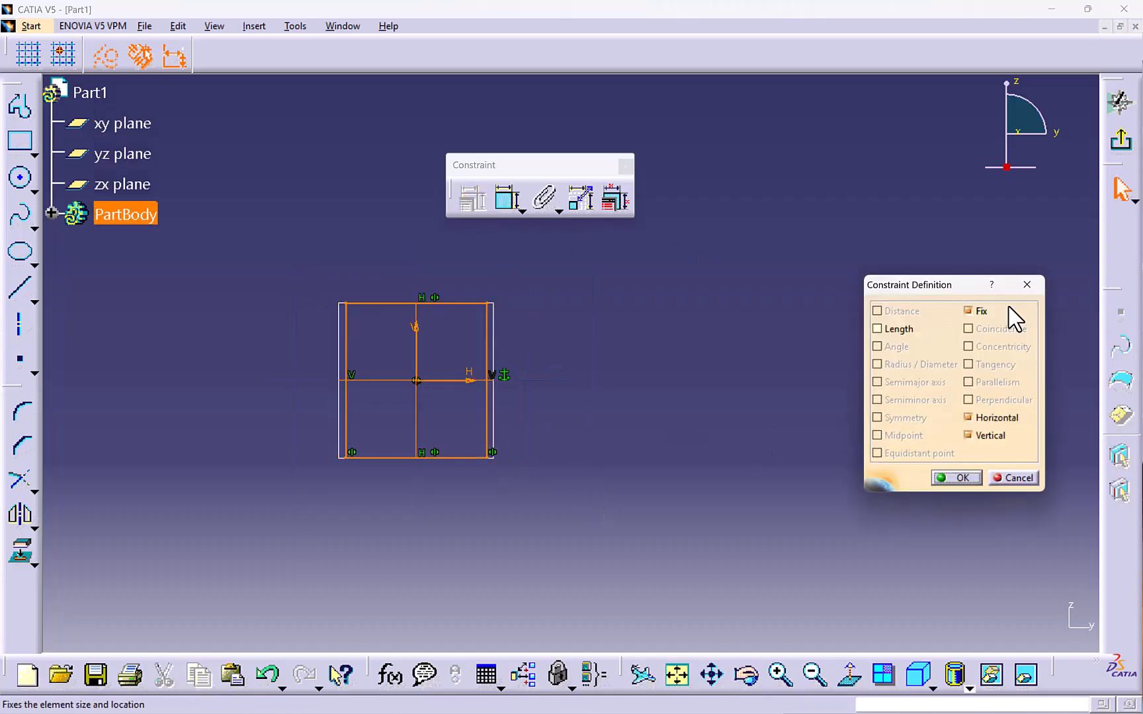
{"action": "left_click", "coordinate": [957, 479]}
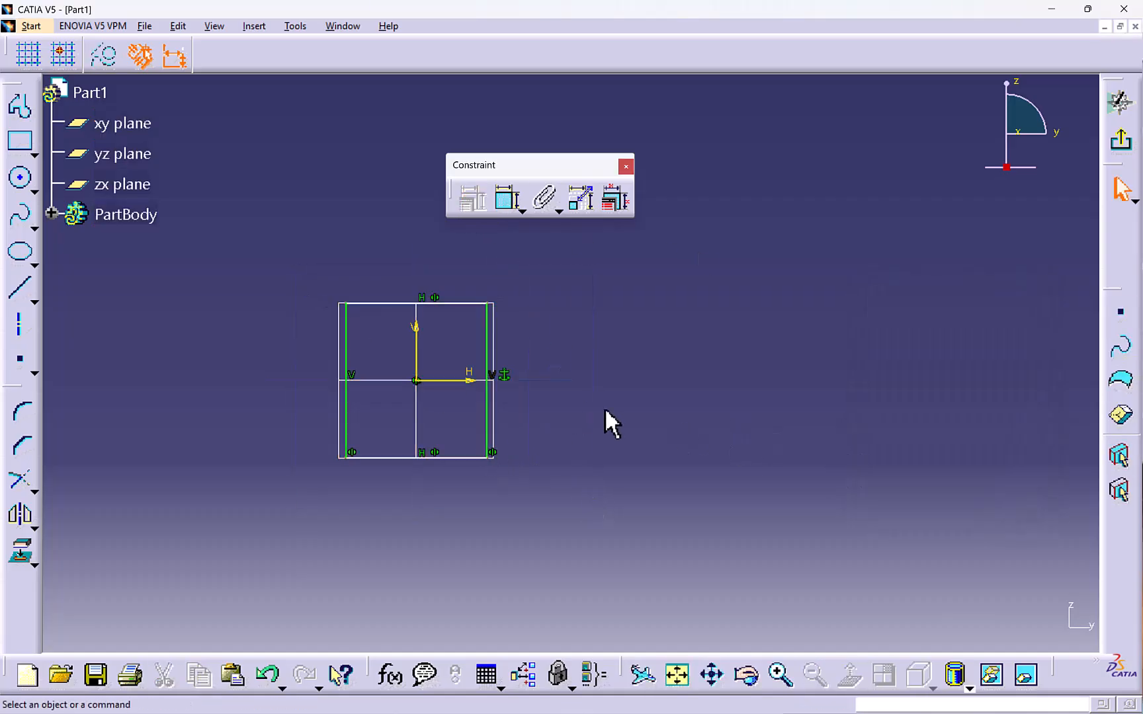
Heighten the rectangle by moving its upper edge upward, and try to move its fixed right edge outward.
{"action": "left_click", "coordinate": [488, 328]}
{"action": "mouse_move", "coordinate": [459, 303]}
{"action": "left_mouse_down"}
{"action": "mouse_move", "coordinate": [450, 243]}
{"action": "mouse_move", "coordinate": [449, 301]}
{"action": "mouse_move", "coordinate": [437, 276]}
{"action": "left_mouse_up"}
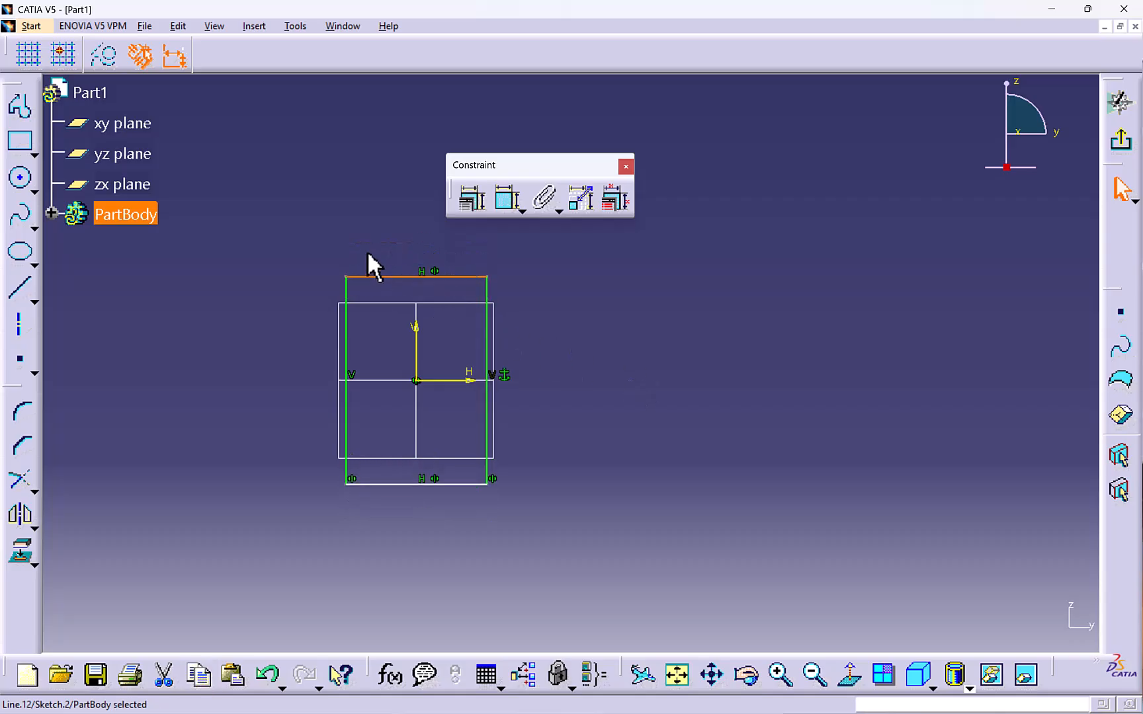
{"action": "left_click", "coordinate": [368, 252]}
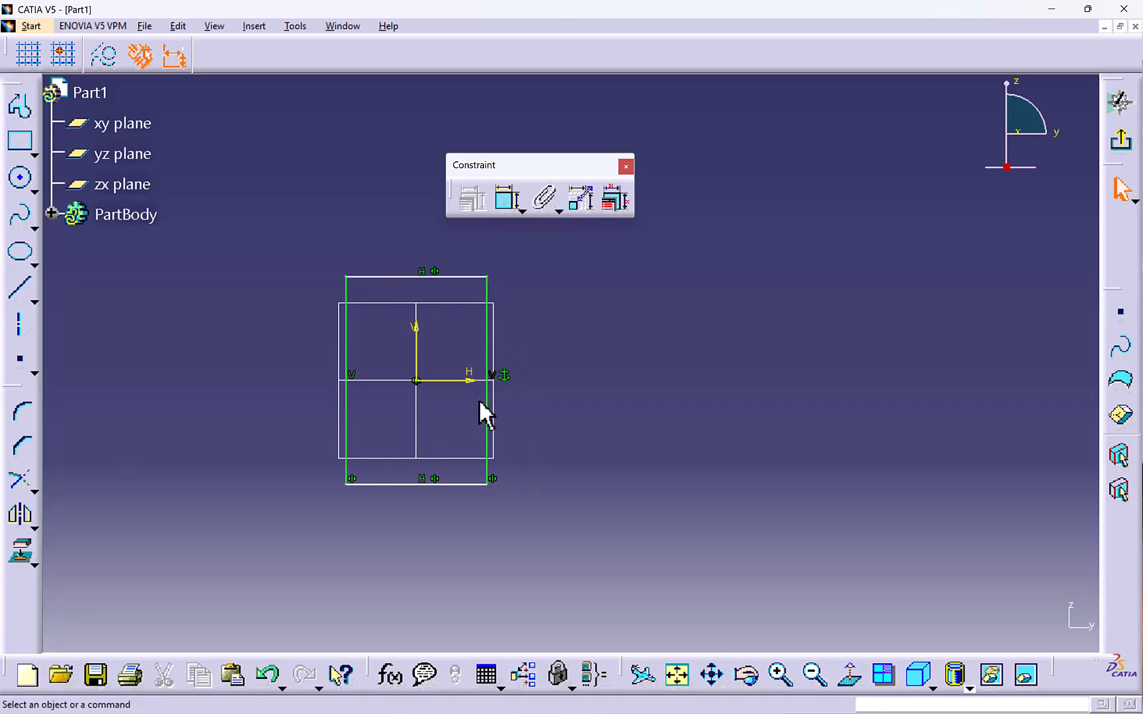
{"action": "left_click_drag", "start_coordinate": [488, 469], "coordinate": [651, 465]}
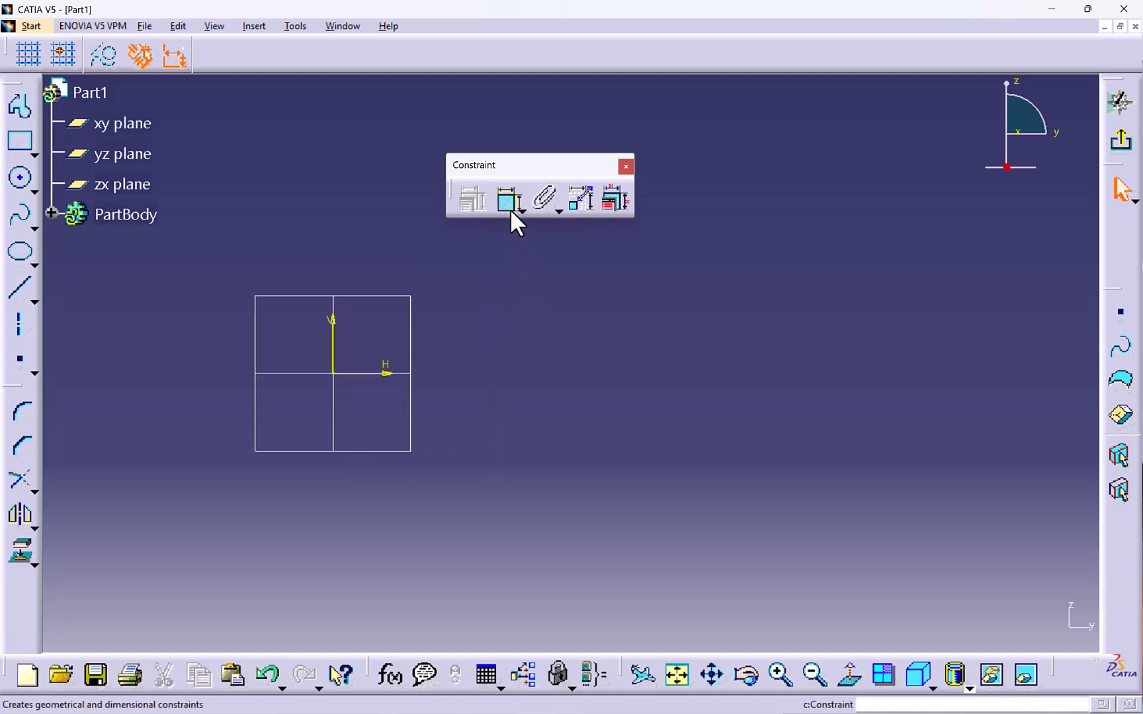
Sketch a closed stepped L-shaped profile with its base on the H axis, about 79 mm wide and 46 mm high, with a step about 22 mm deep.
{"action": "left_click", "coordinate": [20, 108]}
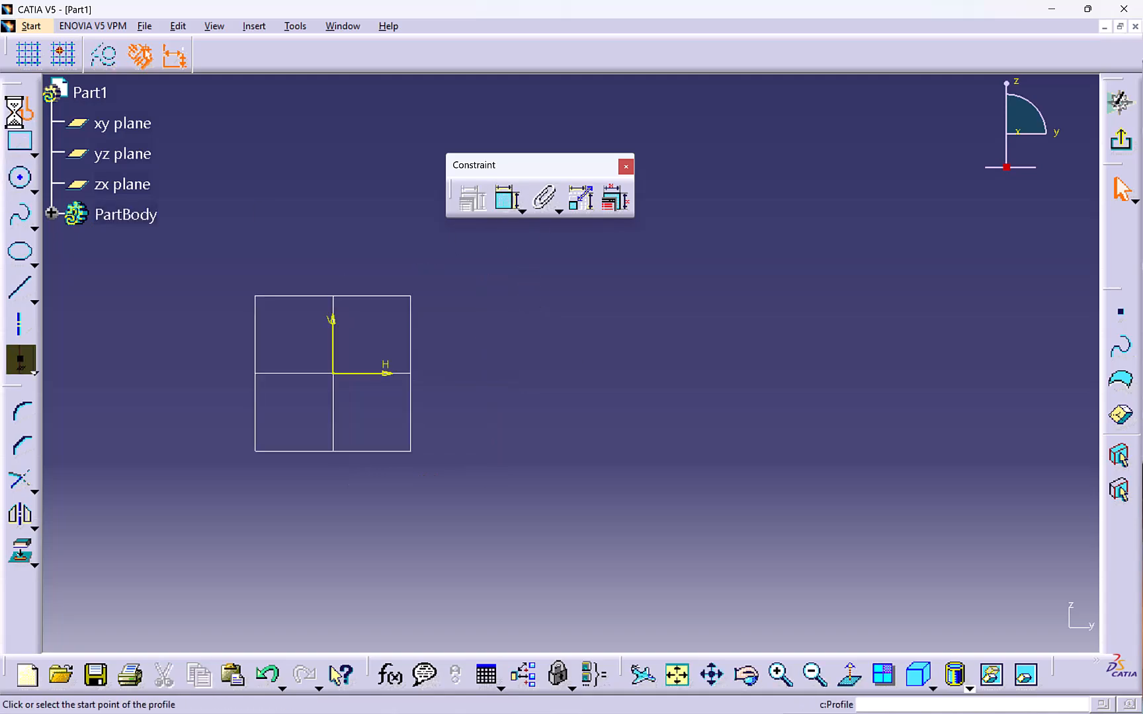
{"action": "left_click", "coordinate": [482, 373]}
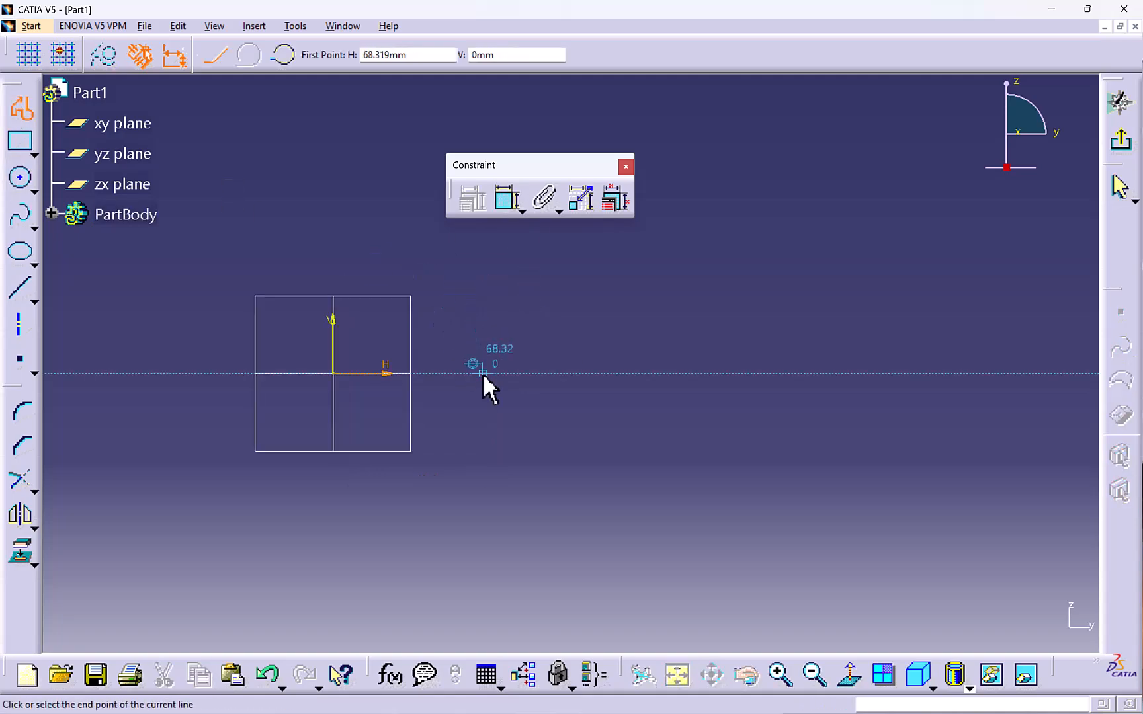
{"action": "left_click", "coordinate": [484, 269]}
{"action": "left_click", "coordinate": [588, 271]}
{"action": "left_click", "coordinate": [588, 321]}
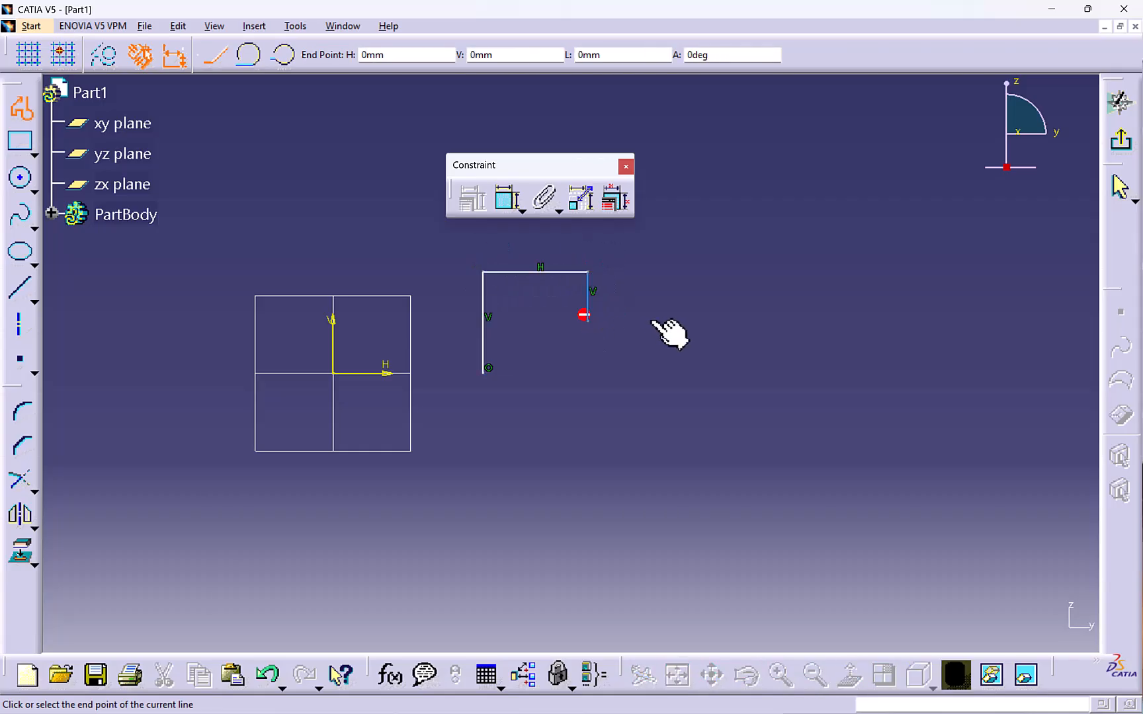
{"action": "left_click", "coordinate": [657, 321]}
{"action": "left_click", "coordinate": [657, 373]}
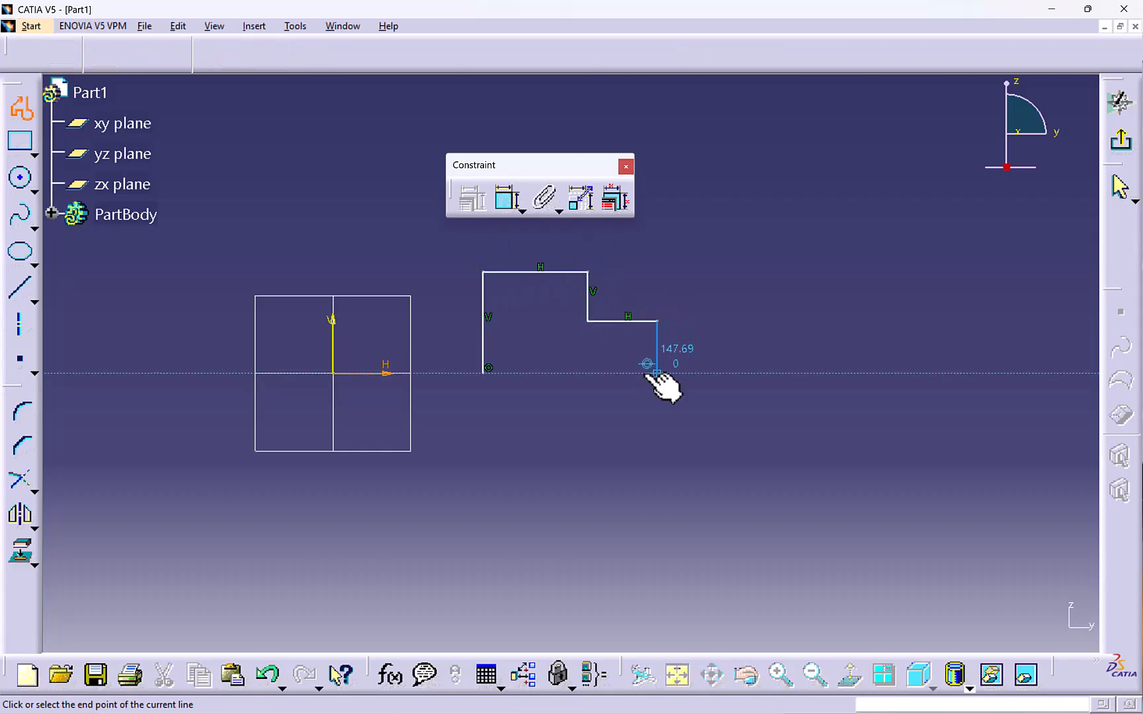
{"action": "left_click", "coordinate": [484, 371]}
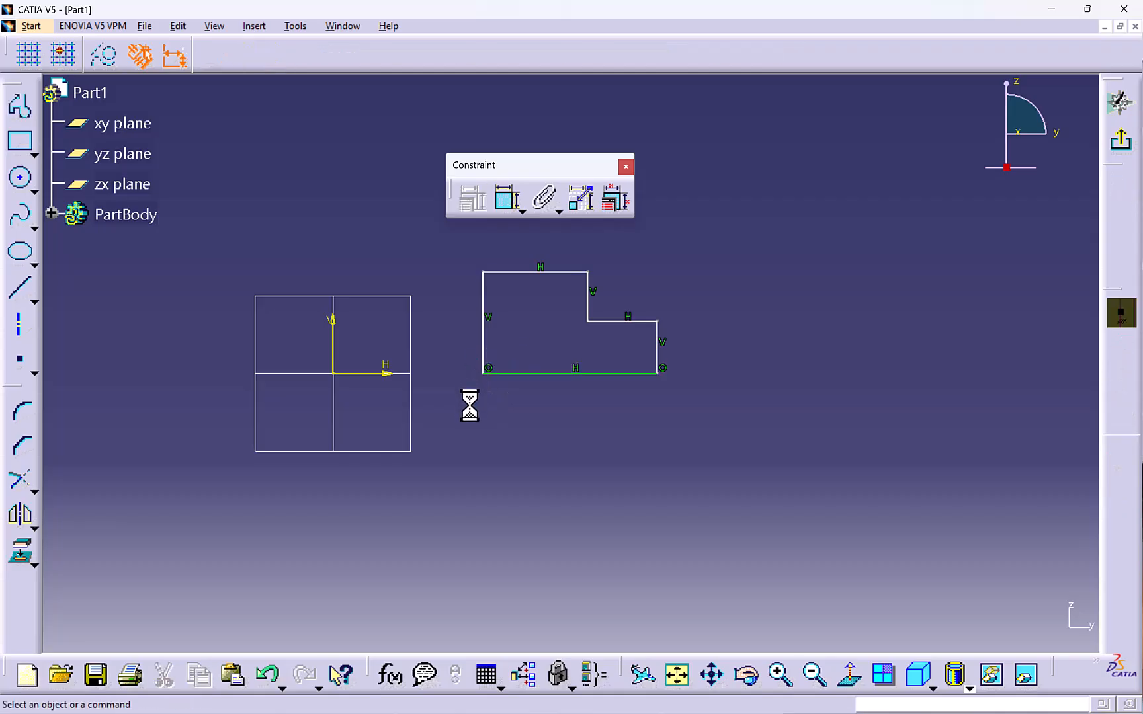
Dimension the lengths of the profile's bottom edge and left edge.
{"action": "left_click", "coordinate": [502, 203]}
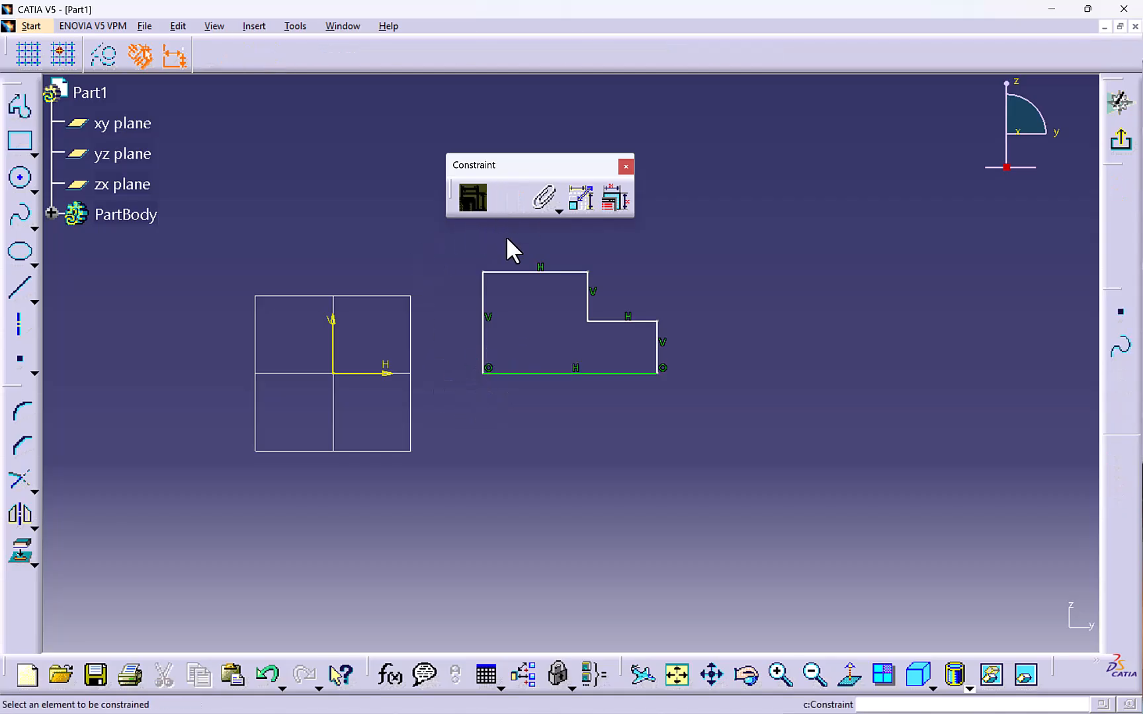
{"action": "left_click", "coordinate": [535, 372]}
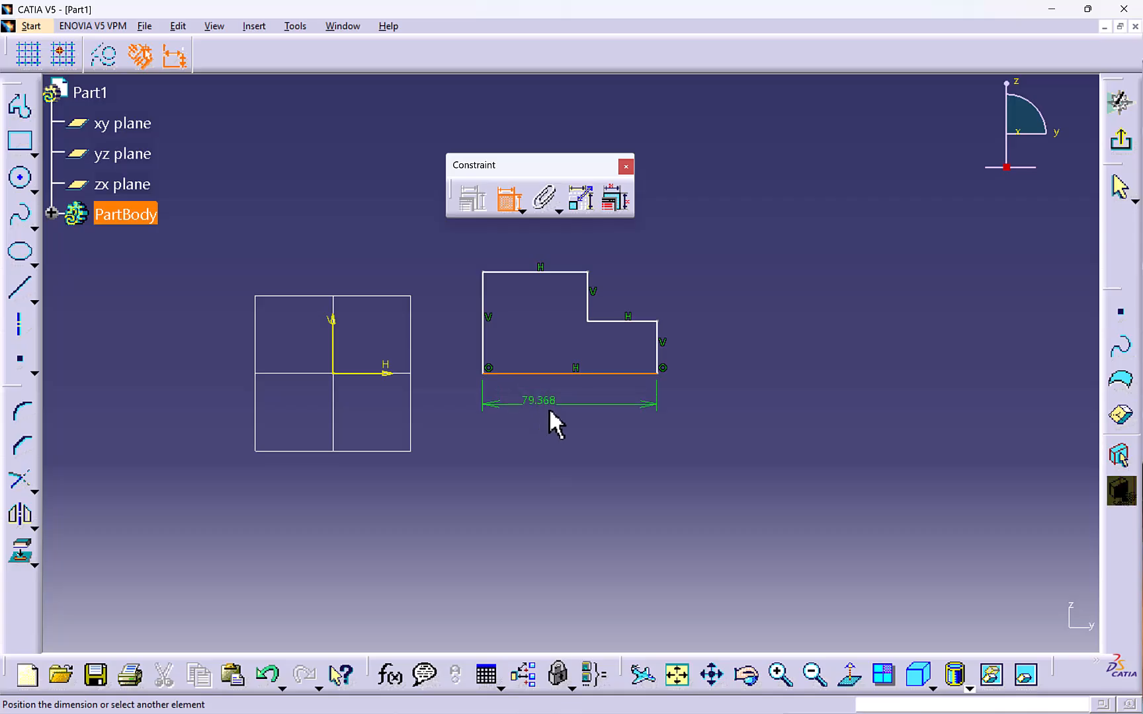
{"action": "left_click", "coordinate": [517, 410]}
{"action": "left_click", "coordinate": [507, 198]}
{"action": "left_click", "coordinate": [484, 320]}
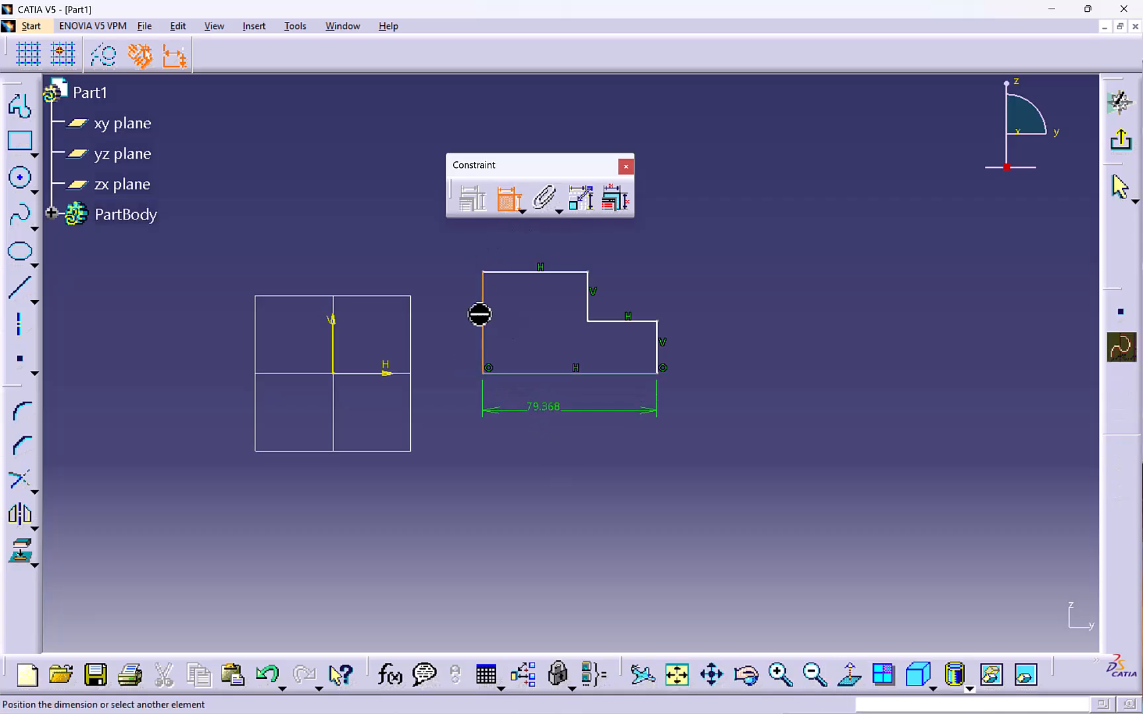
{"action": "left_click", "coordinate": [472, 308]}
Dimension the lengths of the profile's upper edge and the vertical edge of its step.
{"action": "left_click", "coordinate": [506, 201]}
{"action": "left_click", "coordinate": [516, 272]}
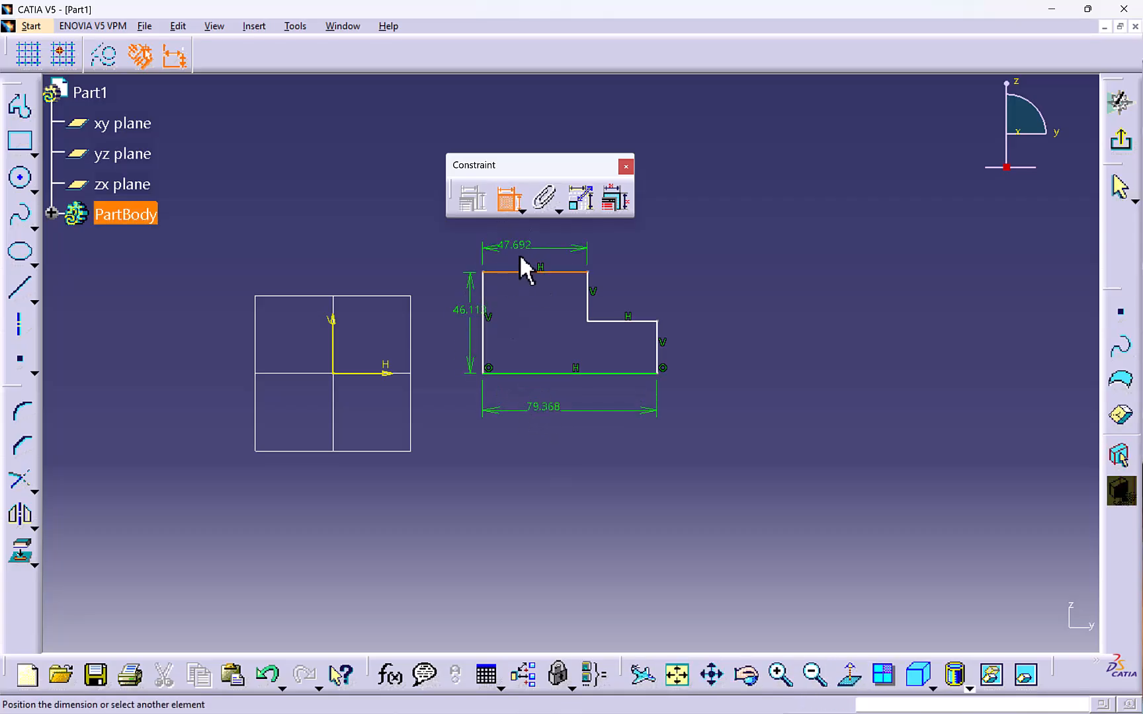
{"action": "left_click", "coordinate": [518, 251]}
{"action": "left_click", "coordinate": [506, 199]}
{"action": "left_click", "coordinate": [588, 295]}
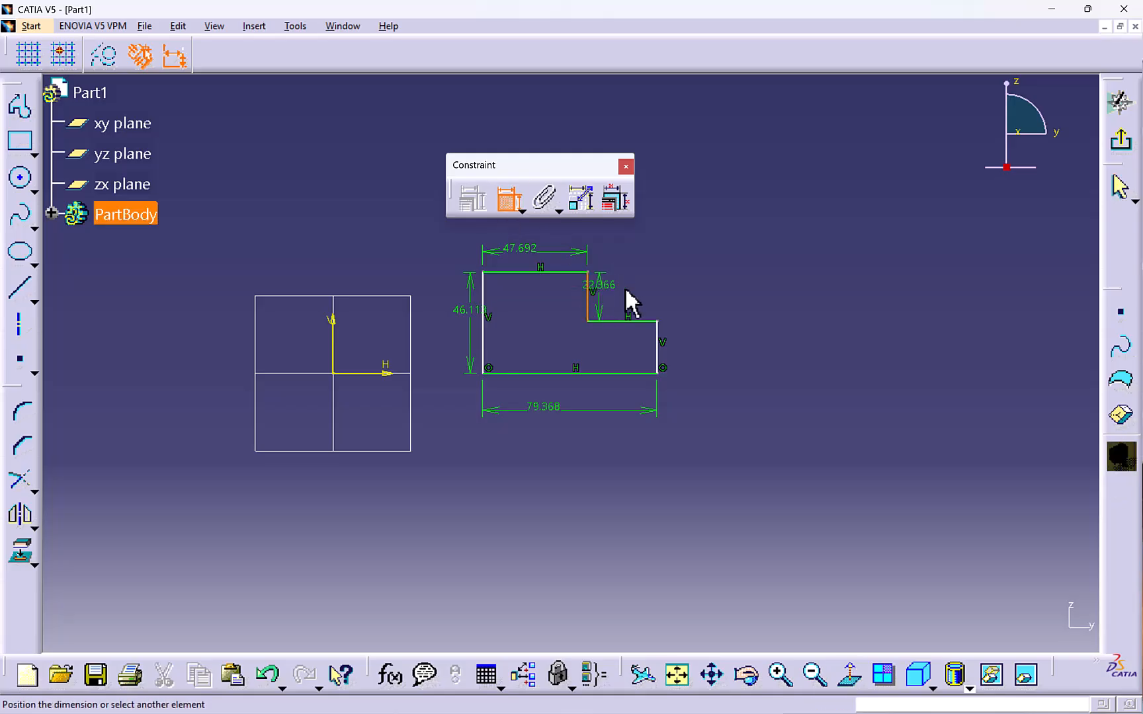
{"action": "left_click", "coordinate": [610, 294]}
Try to dimension the length of the profile's short right edge, and undo that dimension.
{"action": "left_click", "coordinate": [508, 198]}
{"action": "left_click", "coordinate": [657, 341]}
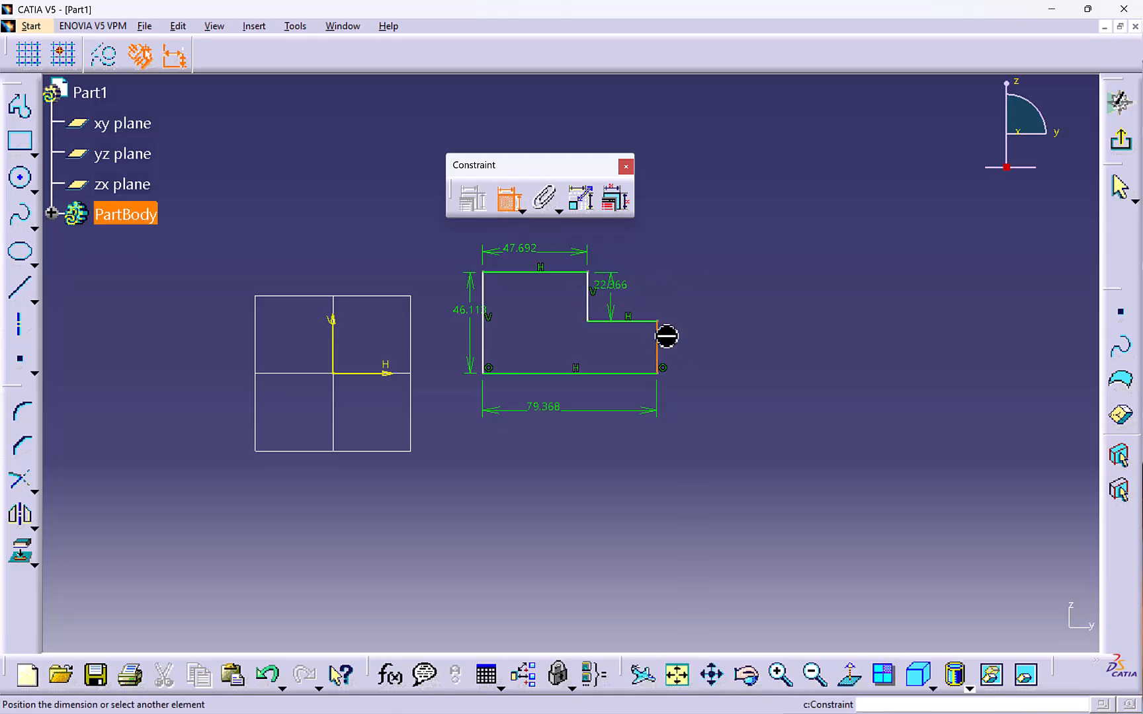
{"action": "left_click", "coordinate": [692, 333]}
{"action": "key", "text": "ctrl+z"}
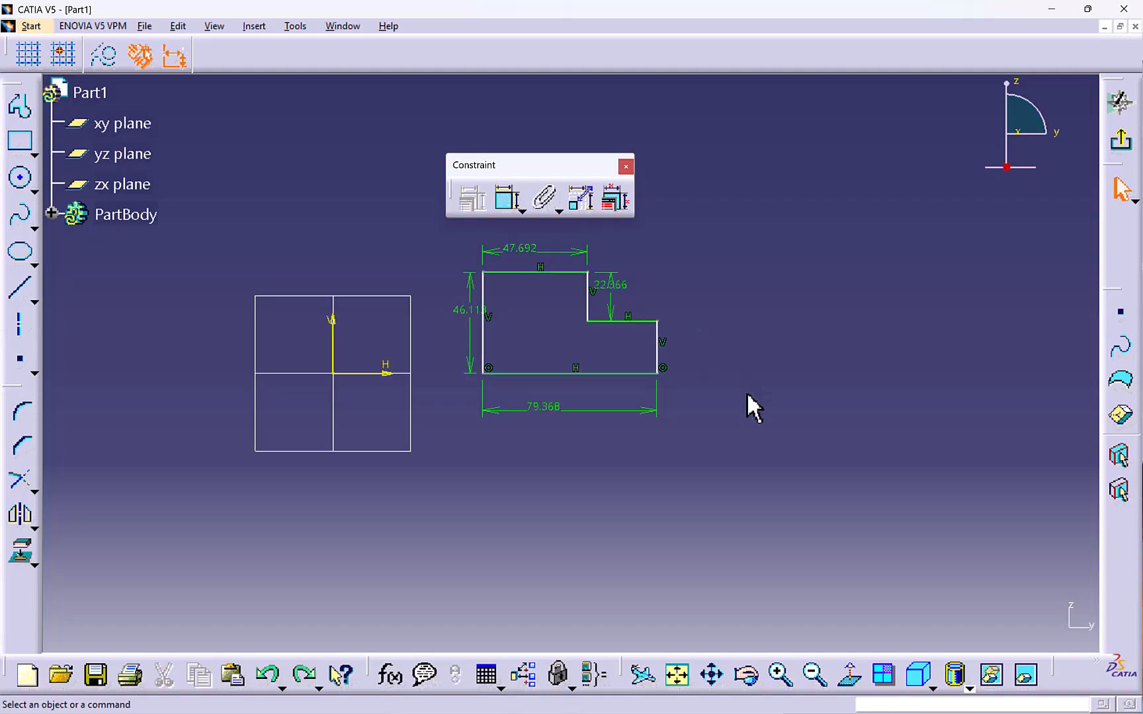
Set the profile's bottom edge length to 80 mm and its left edge length to 40 mm.
{"action": "double_click", "coordinate": [539, 412]}
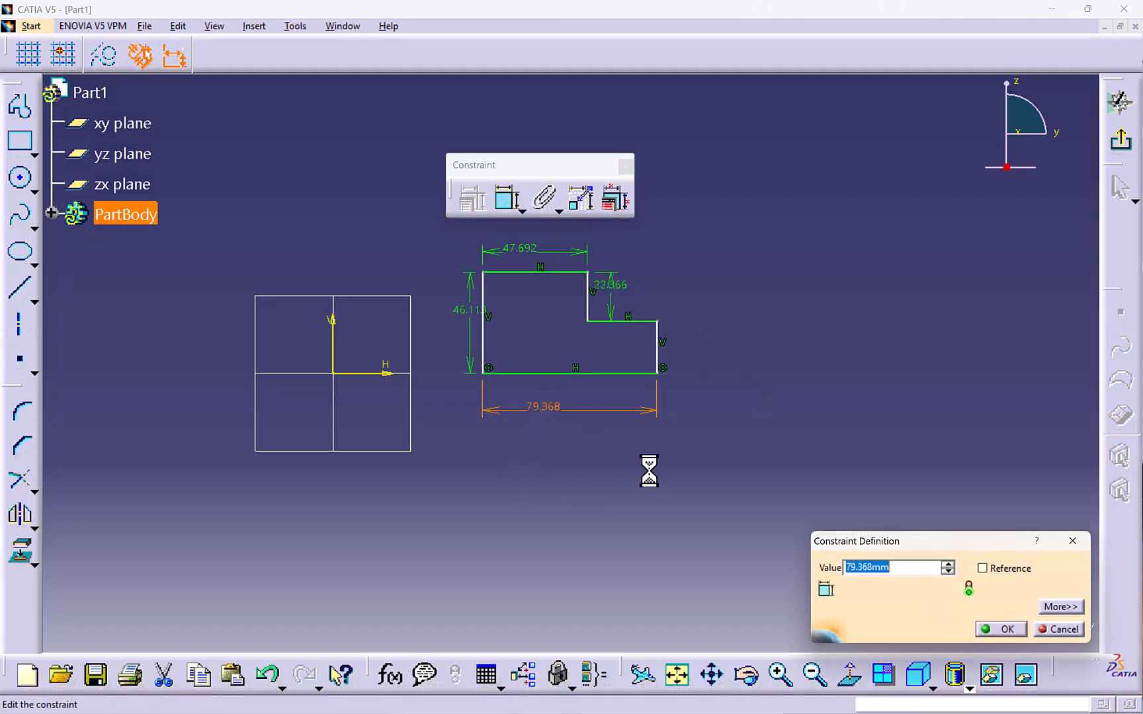
{"action": "key", "text": "Return"}
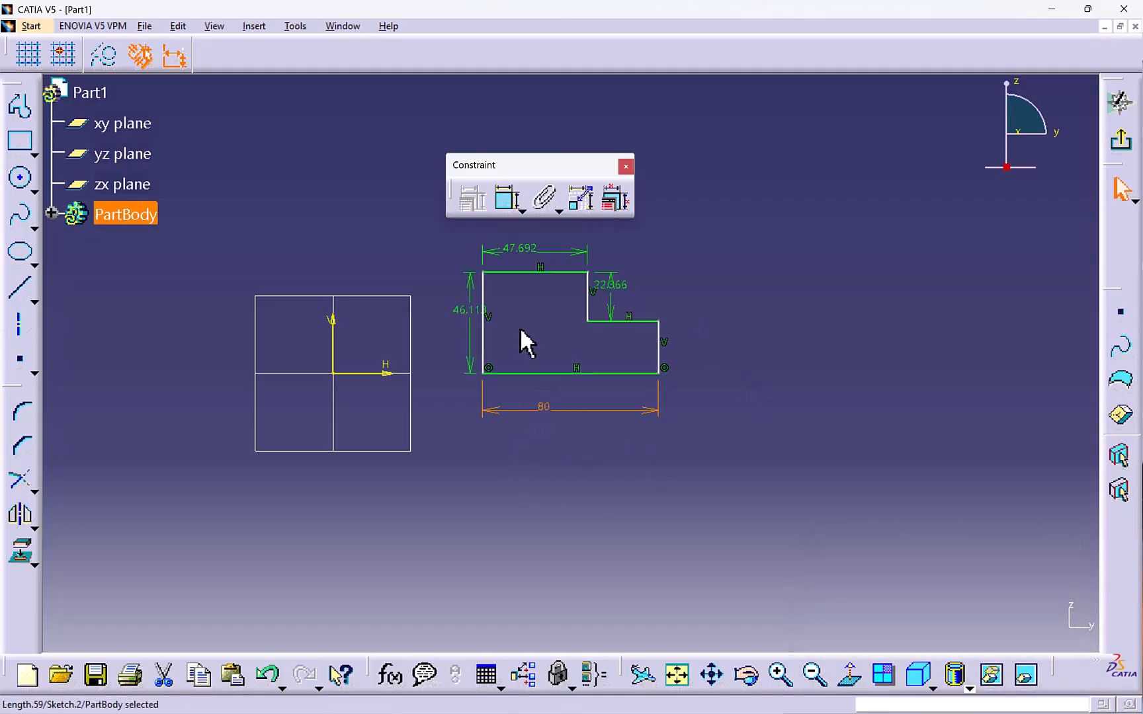
{"action": "double_click", "coordinate": [470, 311]}
{"action": "type", "text": "40mm"}
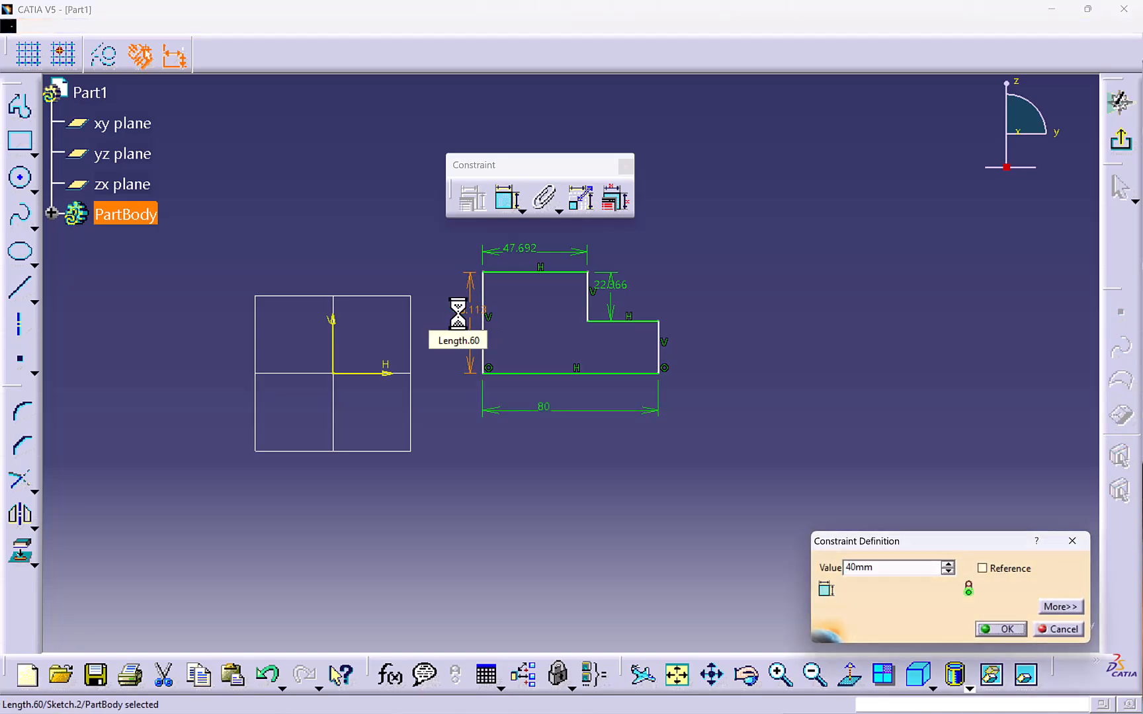
{"action": "key", "text": "Return"}
Set the profile's upper edge length to 45 mm and the step's vertical edge to 20 mm.
{"action": "double_click", "coordinate": [518, 264]}
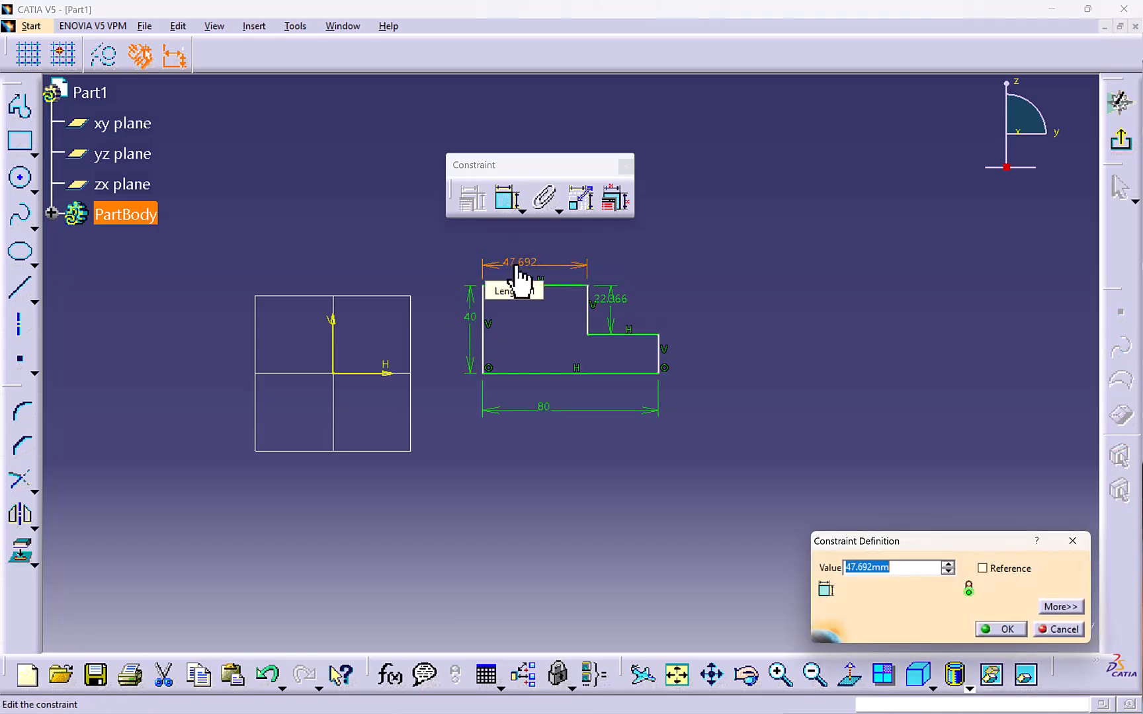
{"action": "type", "text": "45"}
{"action": "key", "text": "Return"}
{"action": "double_click", "coordinate": [621, 303]}
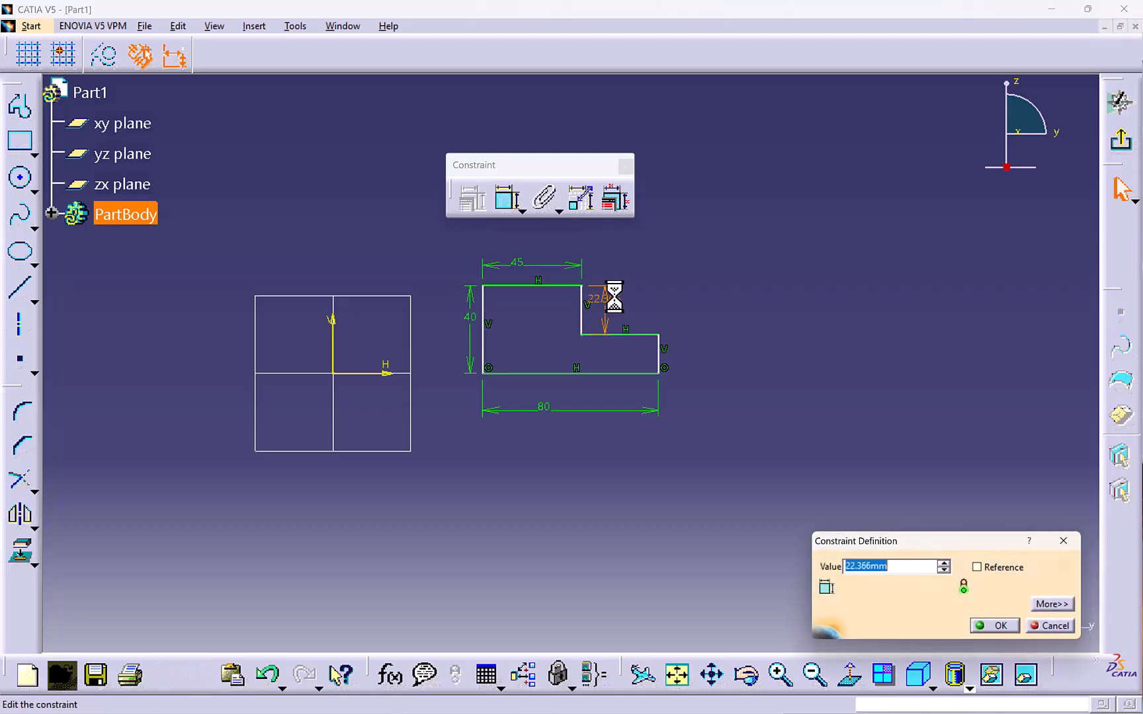
{"action": "type", "text": "20"}
{"action": "key", "text": "Return"}
{"action": "left_click", "coordinate": [756, 380]}
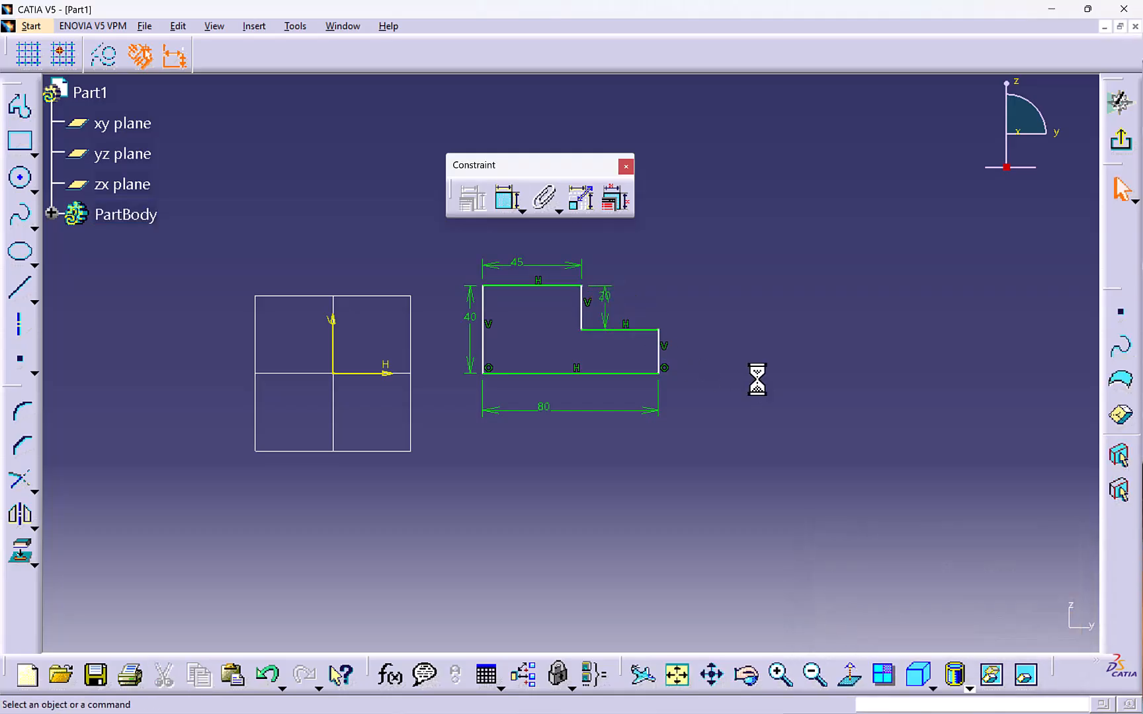
Slide the profile along the H axis until its left edge is about 99 mm from the V axis.
{"action": "left_click", "coordinate": [603, 308]}
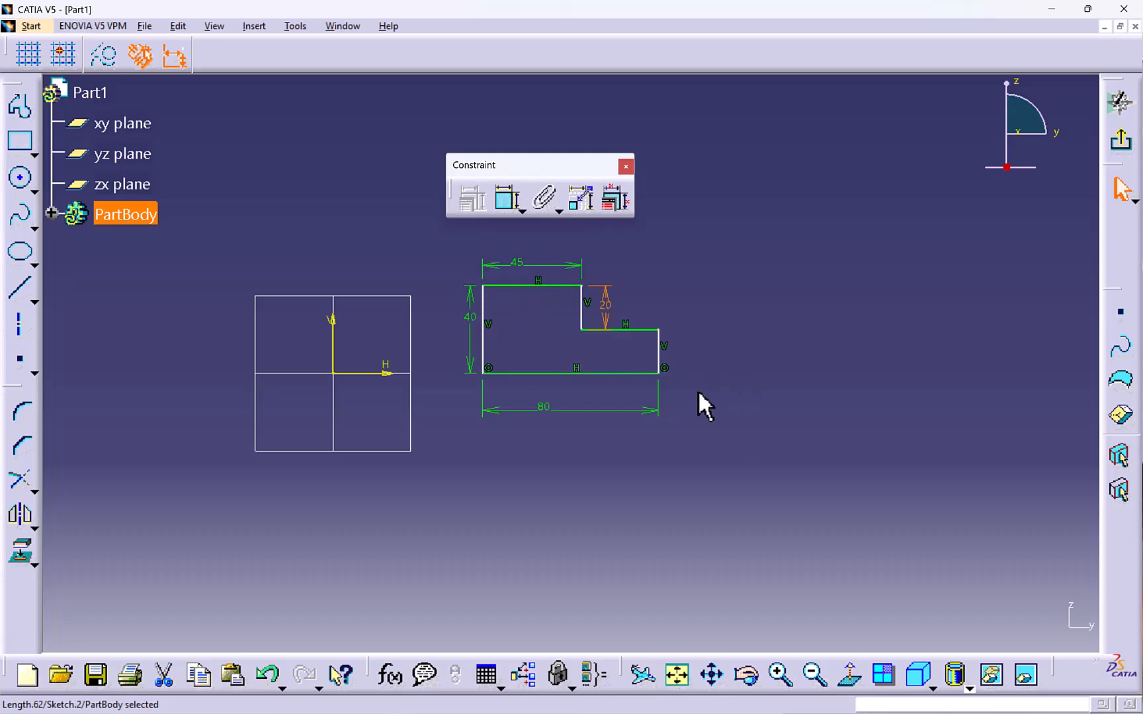
{"action": "mouse_move", "coordinate": [650, 377]}
{"action": "left_mouse_down"}
{"action": "mouse_move", "coordinate": [752, 387]}
{"action": "mouse_move", "coordinate": [848, 338]}
{"action": "mouse_move", "coordinate": [670, 357]}
{"action": "mouse_move", "coordinate": [678, 296]}
{"action": "mouse_move", "coordinate": [755, 288]}
{"action": "mouse_move", "coordinate": [700, 339]}
{"action": "left_mouse_up"}
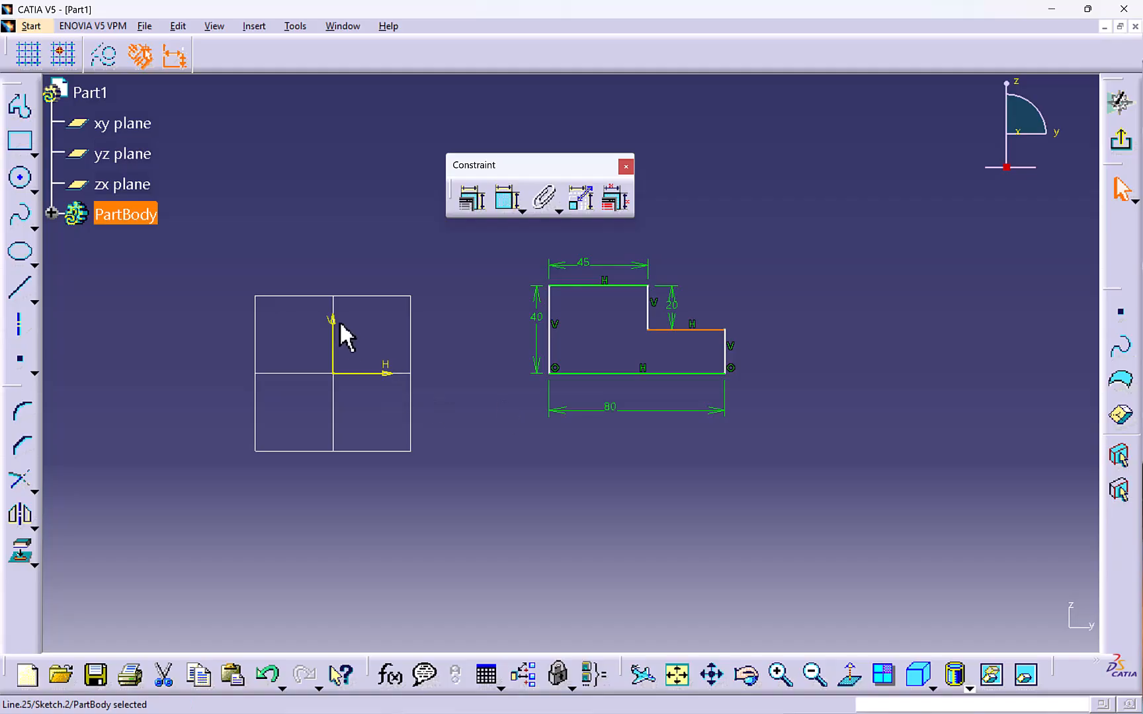
{"action": "left_click", "coordinate": [505, 207]}
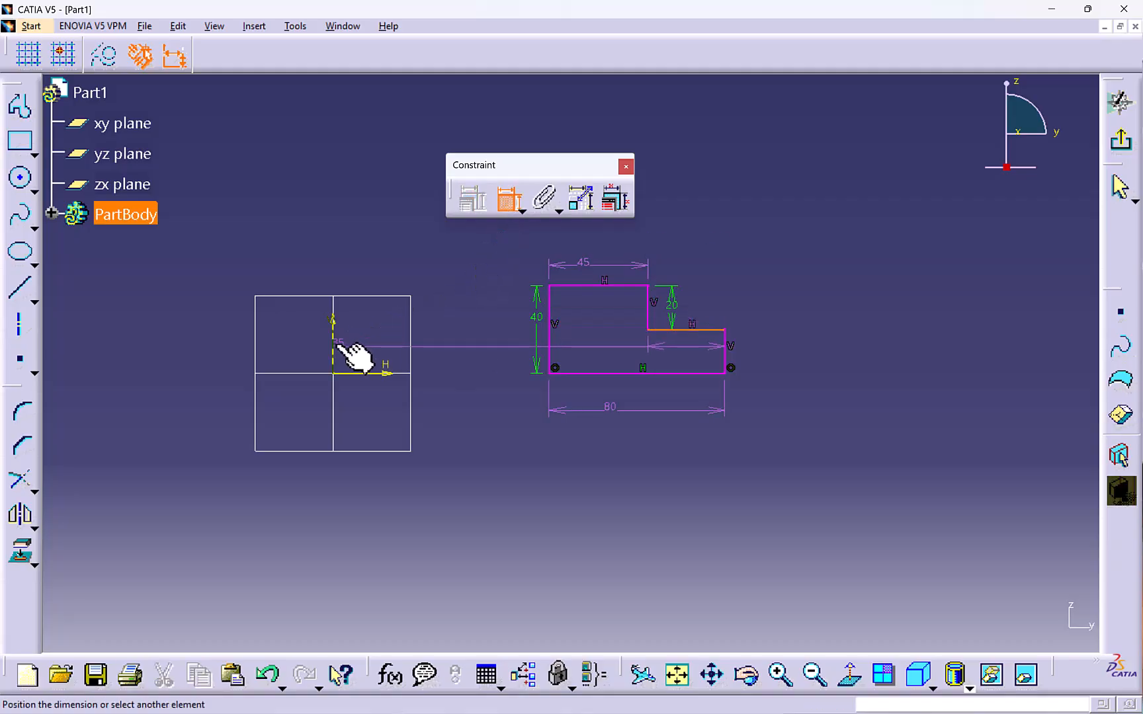
{"action": "key", "text": "Escape"}
{"action": "key", "text": "Escape"}
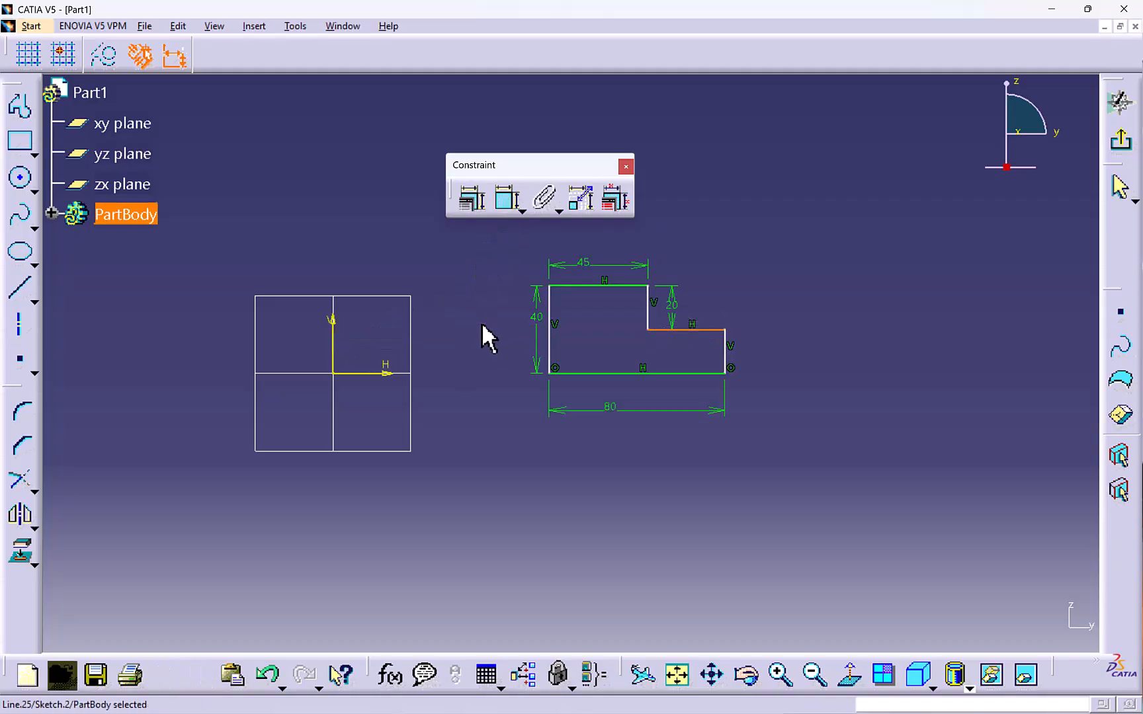
Dimension the distance between the V axis and the profile's left edge, and set it to 100 mm.
{"action": "left_click", "coordinate": [505, 199]}
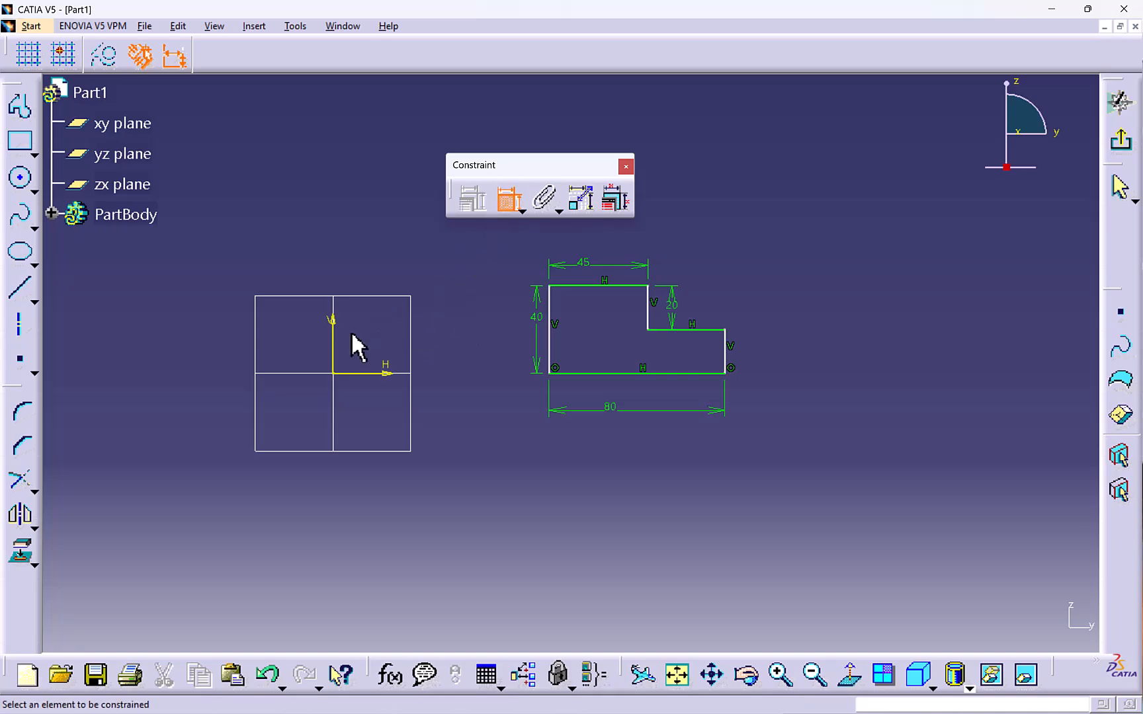
{"action": "left_click", "coordinate": [332, 333]}
{"action": "left_click", "coordinate": [550, 337]}
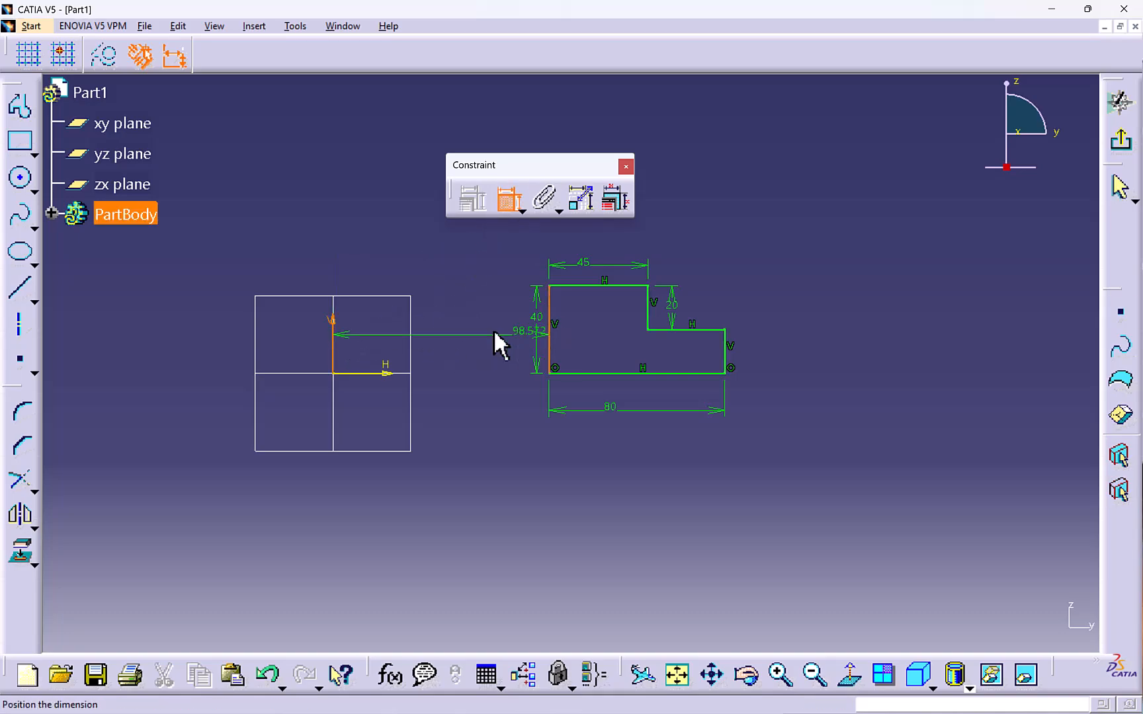
{"action": "left_click", "coordinate": [451, 250]}
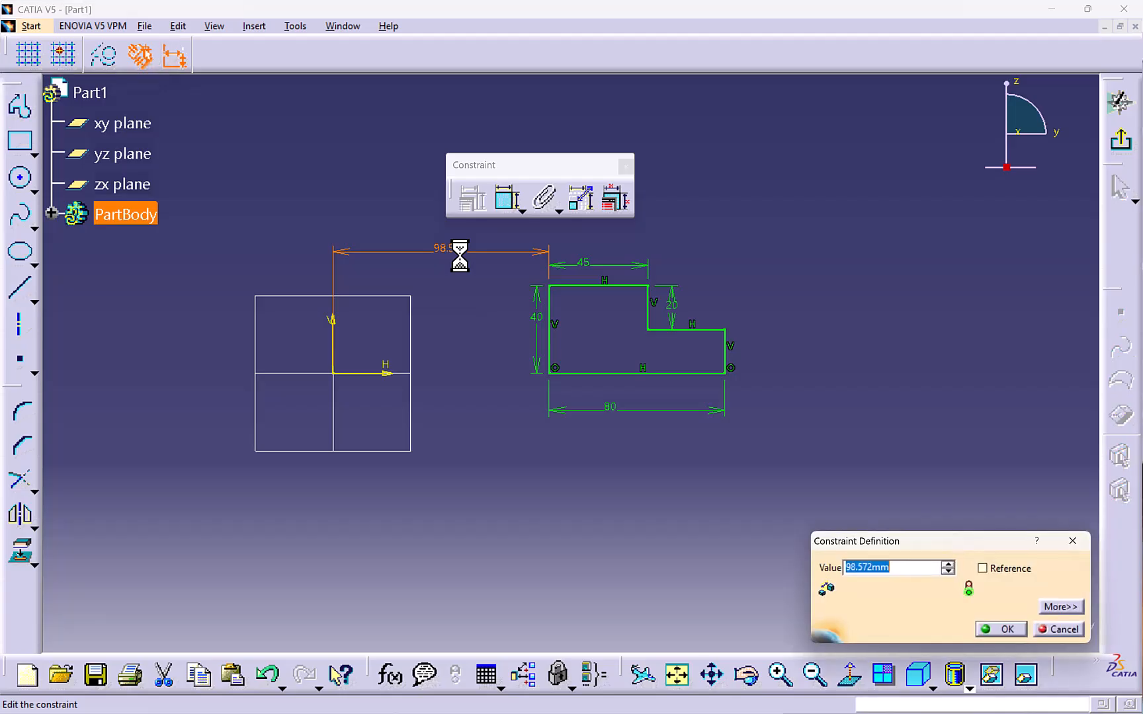
{"action": "key", "text": "Return"}
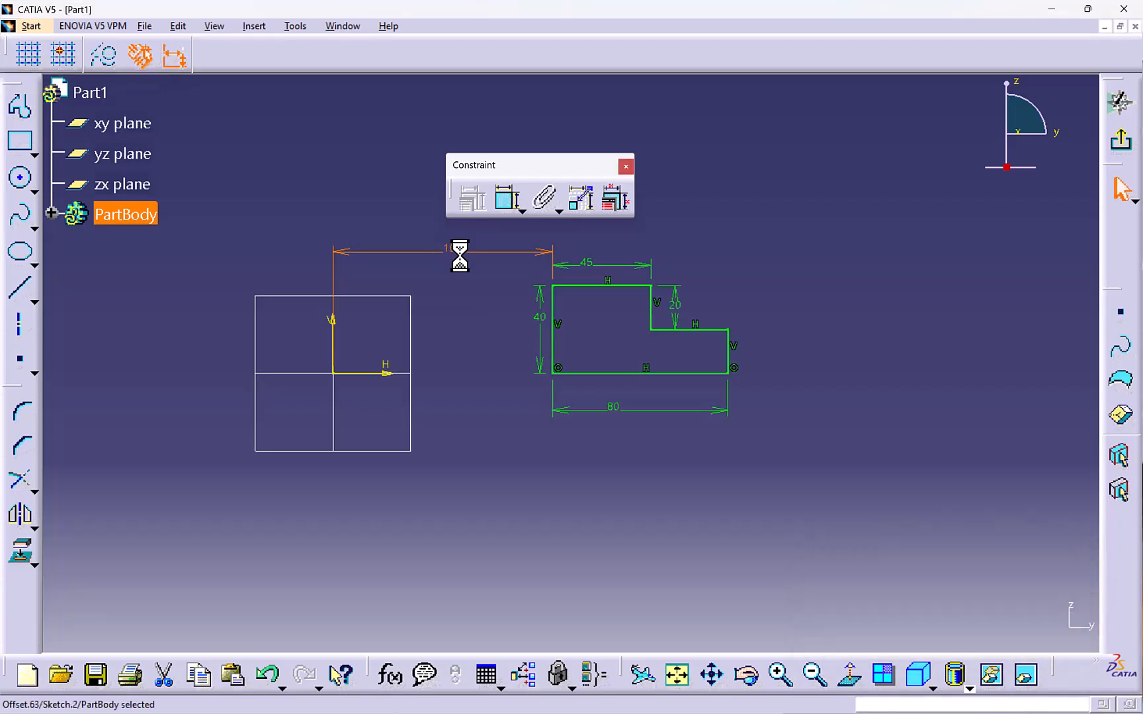
{"action": "left_click", "coordinate": [474, 367]}
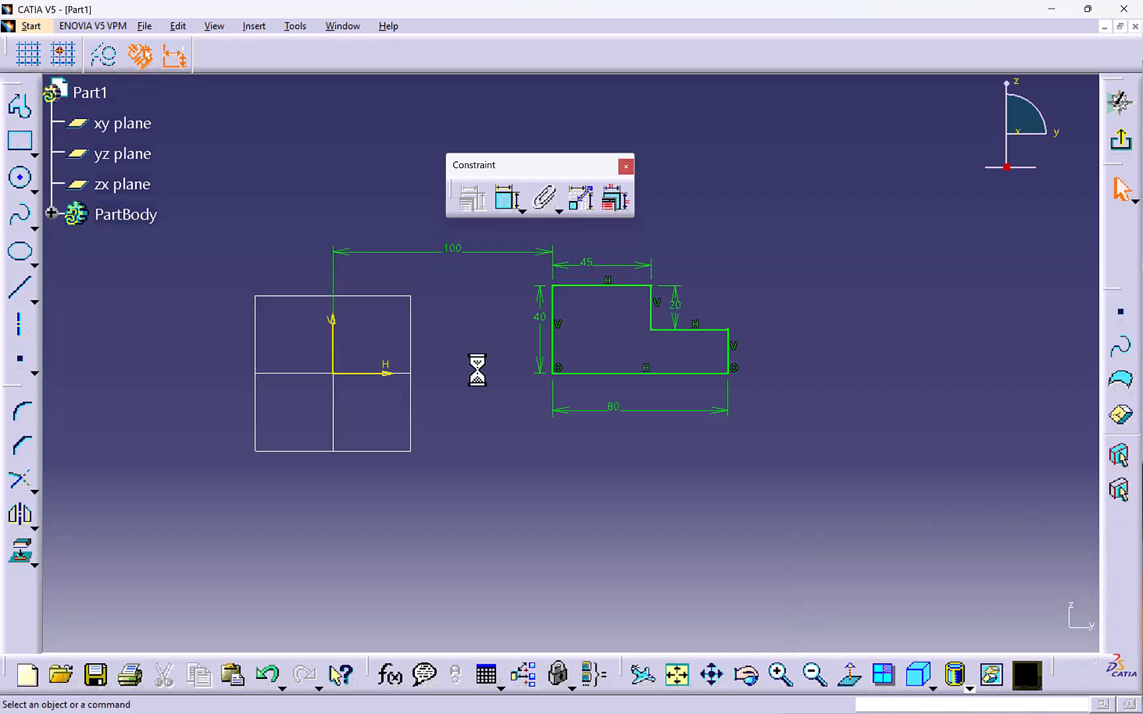
Delete the two coincidence constraints tying the profile's lower corners to the H axis.
{"action": "left_click", "coordinate": [558, 367]}
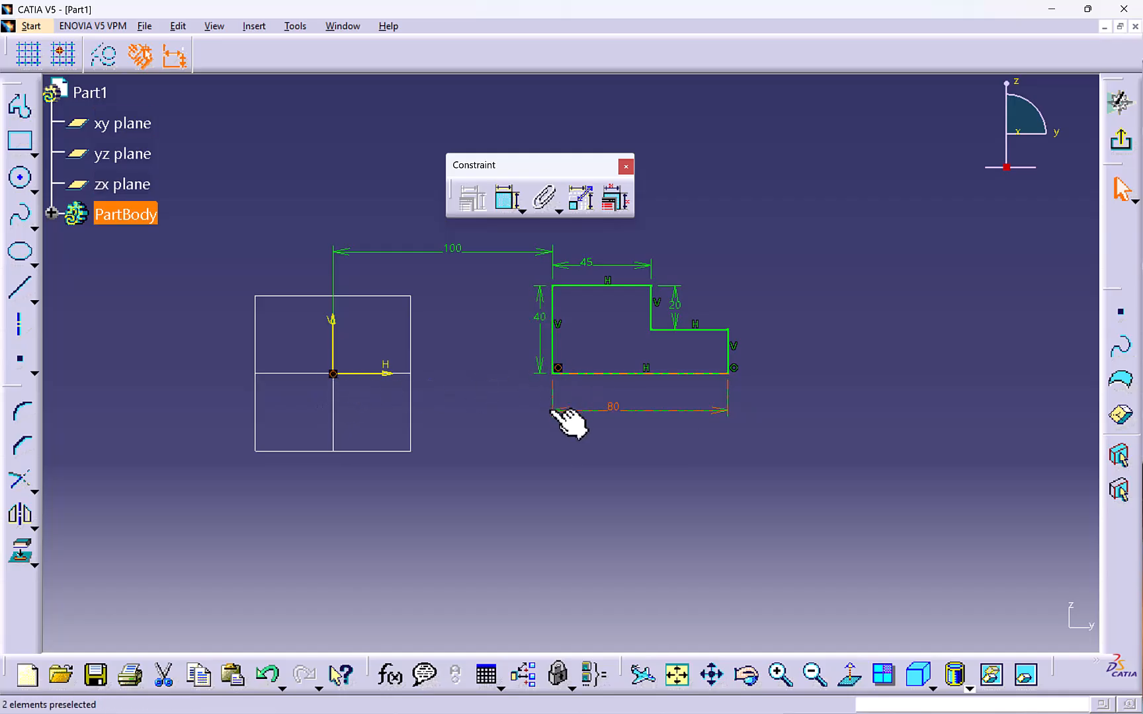
{"action": "key", "text": "Delete"}
{"action": "left_click", "coordinate": [736, 370]}
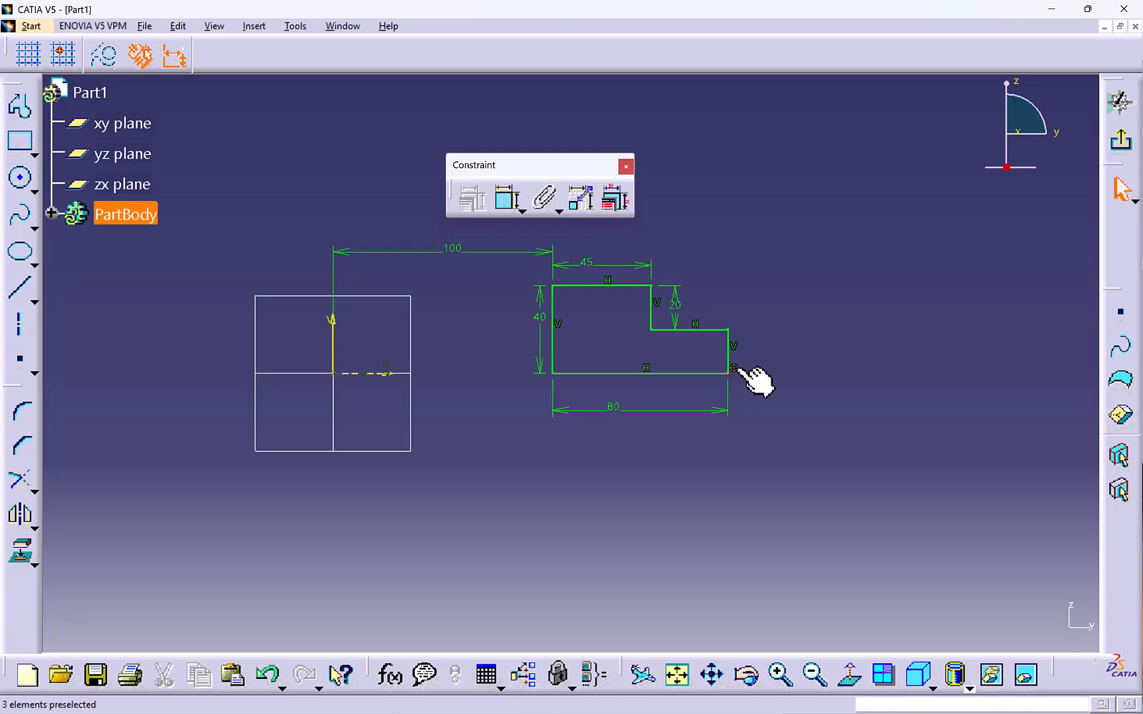
{"action": "key", "text": "Delete"}
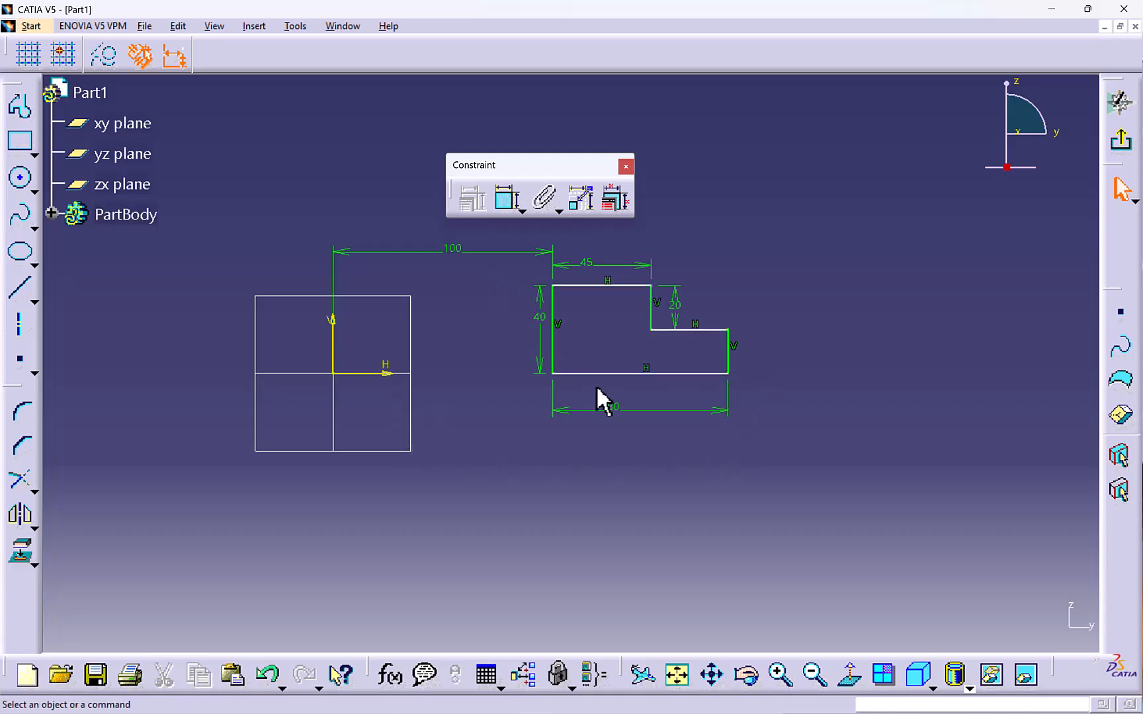
Move the stepped profile above the H axis, dimension its lower edge from the axis and set the distance to 10 mm.
{"action": "left_click_drag", "start_coordinate": [617, 388], "coordinate": [603, 366]}
{"action": "left_click", "coordinate": [487, 386]}
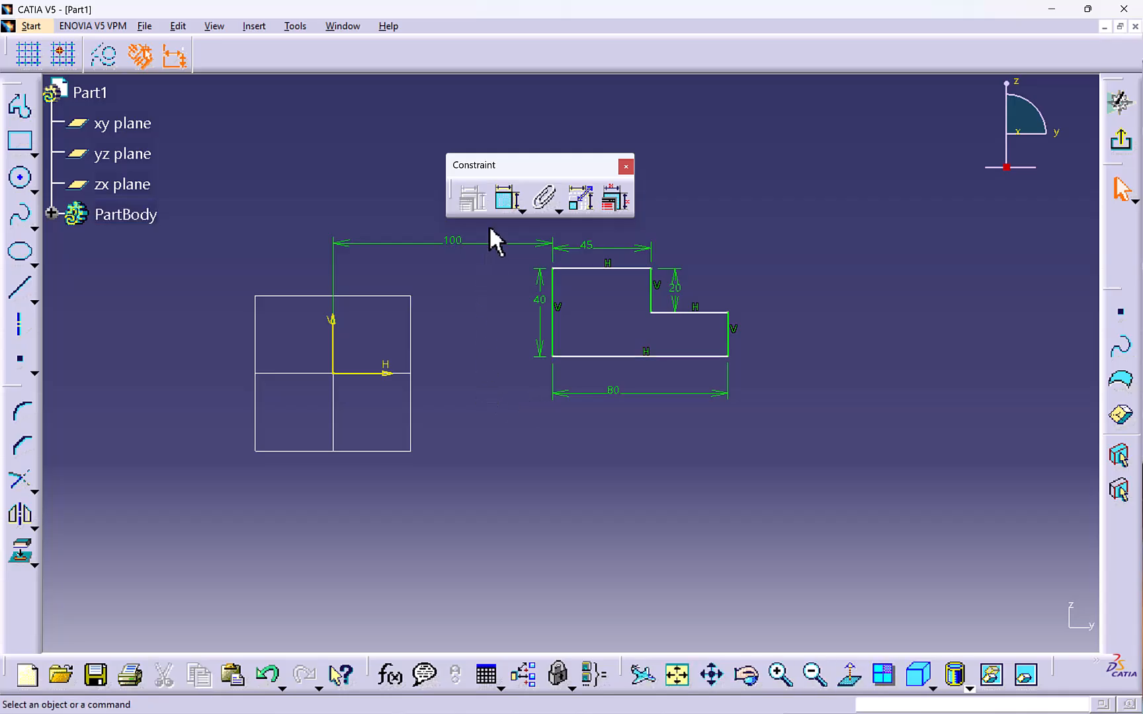
{"action": "left_click", "coordinate": [496, 200]}
{"action": "left_click", "coordinate": [397, 374]}
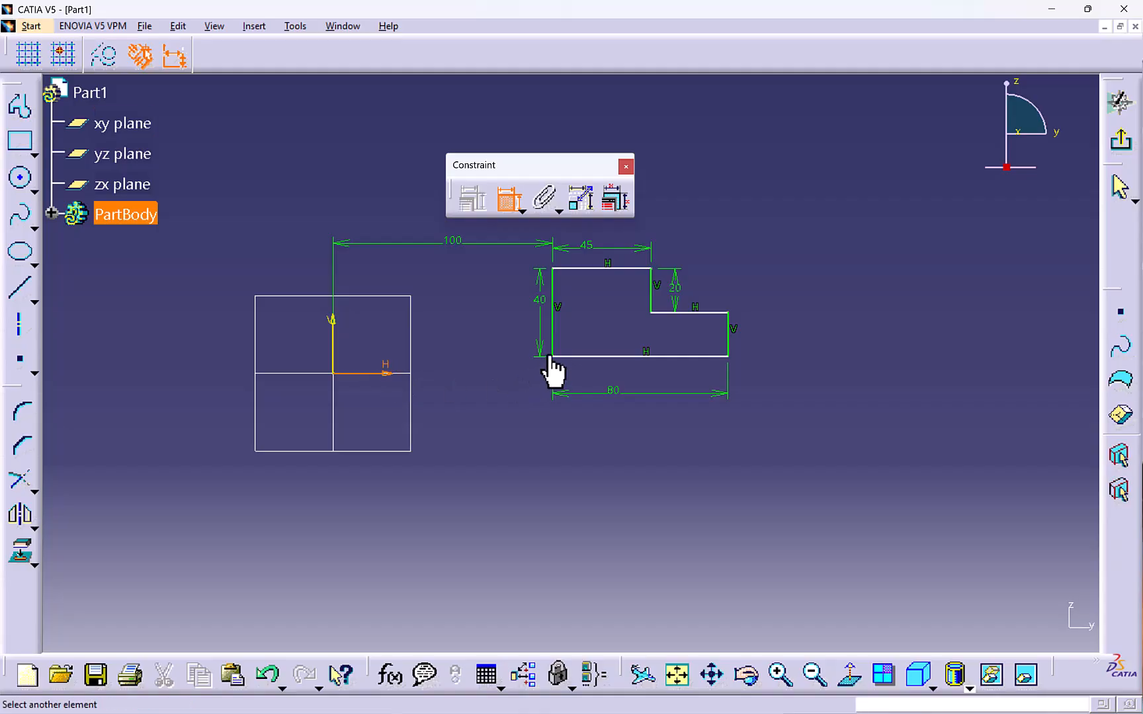
{"action": "left_click", "coordinate": [551, 357]}
{"action": "left_click", "coordinate": [450, 361]}
{"action": "double_click", "coordinate": [453, 361]}
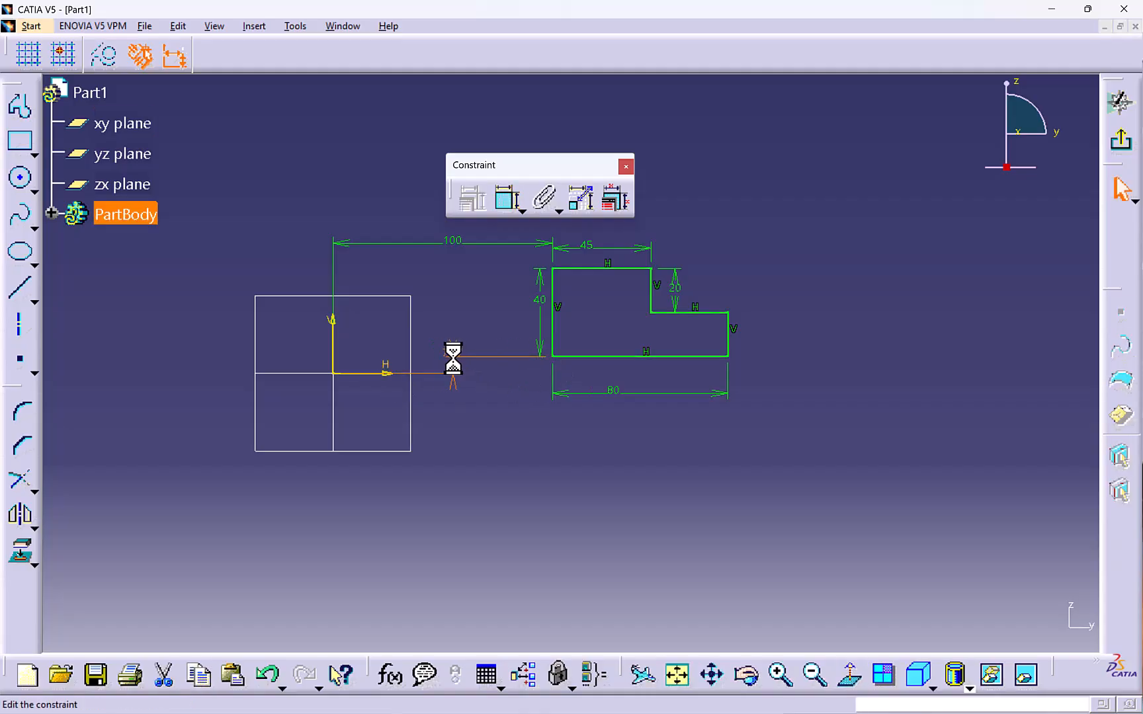
{"action": "type", "text": "10"}
{"action": "key", "text": "Return"}
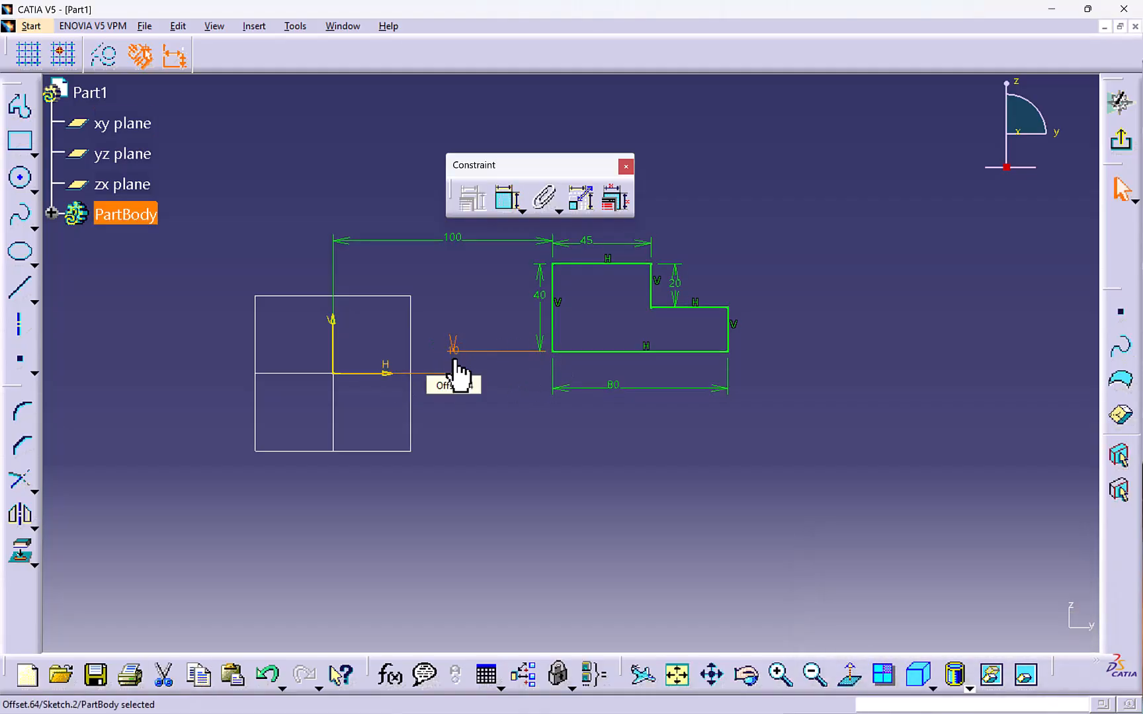
Sketch a circle about 13 mm in diameter inside the profile's taller part and delete the coincidence aligning its center with the step's horizontal edge.
{"action": "left_click", "coordinate": [20, 179]}
{"action": "left_click", "coordinate": [601, 307]}
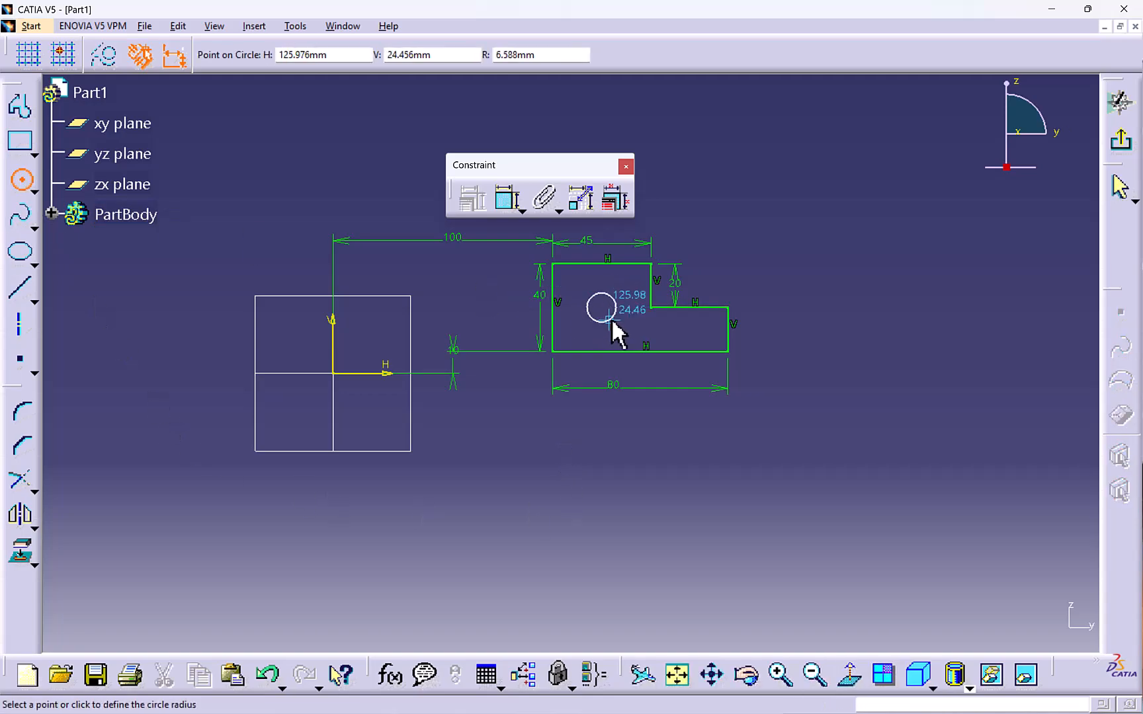
{"action": "left_click", "coordinate": [610, 318]}
{"action": "middle_click_drag", "start_coordinate": [634, 303], "coordinate": [636, 254], "text": "ctrl"}
{"action": "left_click", "coordinate": [620, 279]}
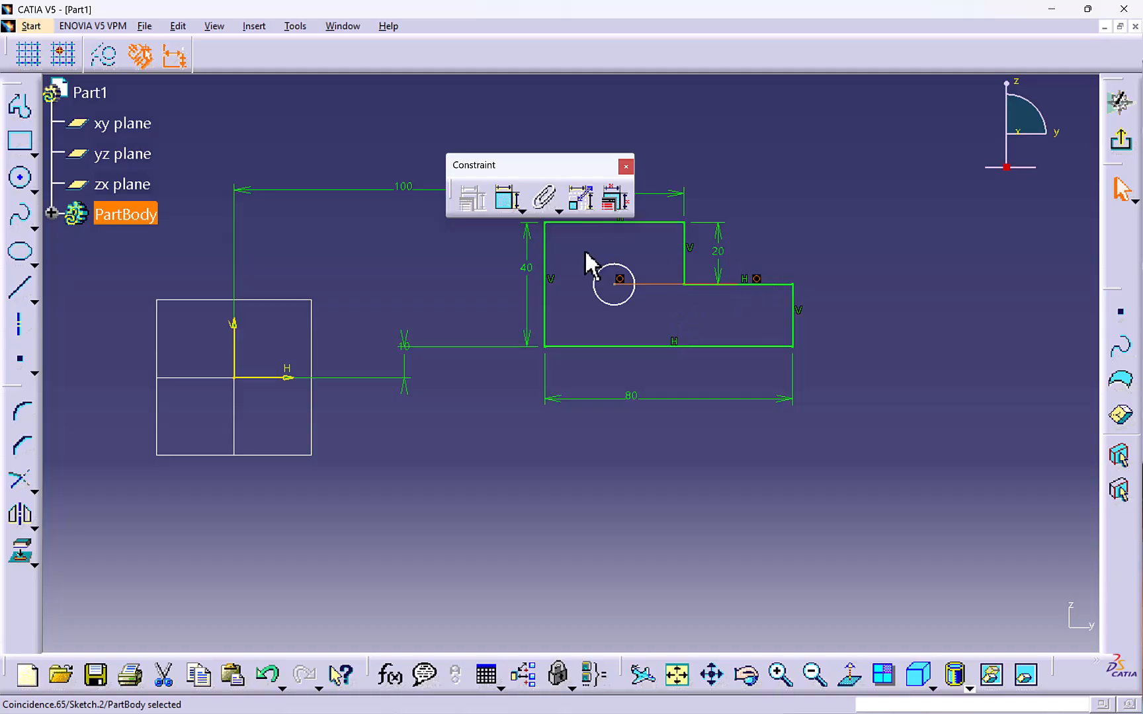
{"action": "left_click", "coordinate": [667, 322]}
{"action": "mouse_move", "coordinate": [667, 321]}
{"action": "middle_mouse_down"}
{"action": "mouse_move", "coordinate": [620, 365]}
{"action": "mouse_move", "coordinate": [603, 364]}
{"action": "middle_mouse_up"}
Dimension the circle inside the profile and set its diameter to 14 mm.
{"action": "left_click", "coordinate": [511, 201]}
{"action": "left_click", "coordinate": [592, 314]}
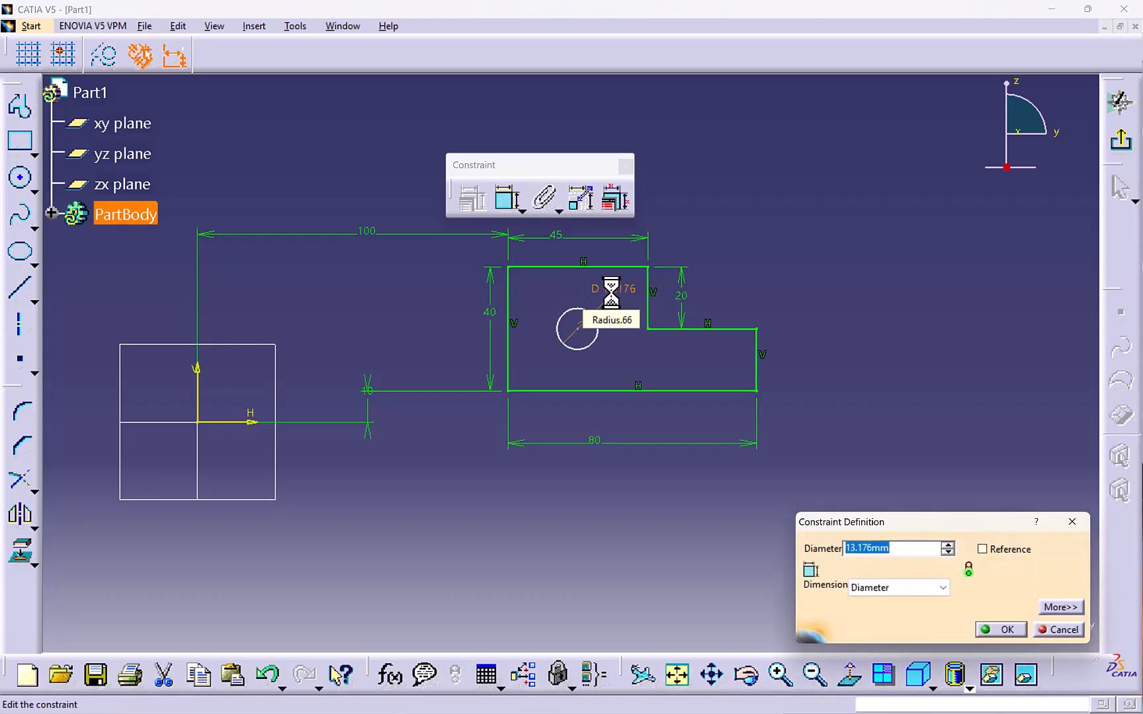
{"action": "key", "text": "Return"}
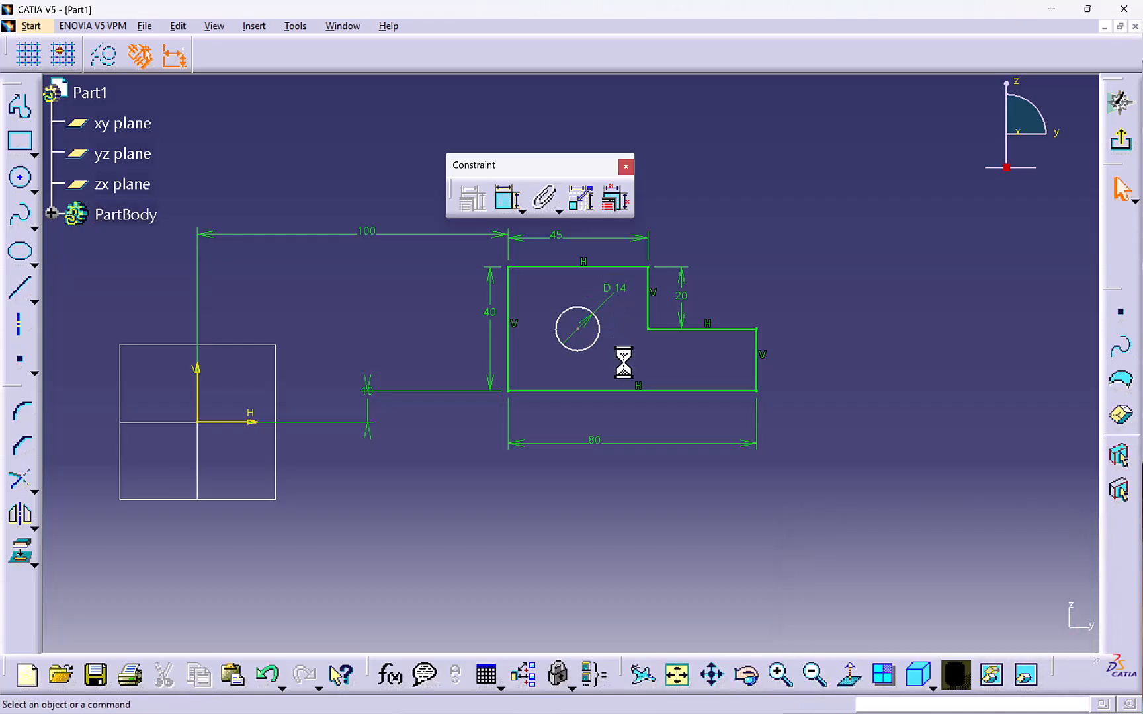
Dimension the vertical distance between the circle's center and the profile's lower edge, and set it to 20 mm.
{"action": "mouse_move", "coordinate": [577, 328]}
{"action": "left_mouse_down"}
{"action": "mouse_move", "coordinate": [561, 312]}
{"action": "mouse_move", "coordinate": [581, 337]}
{"action": "mouse_move", "coordinate": [587, 321]}
{"action": "mouse_move", "coordinate": [576, 334]}
{"action": "left_mouse_up"}
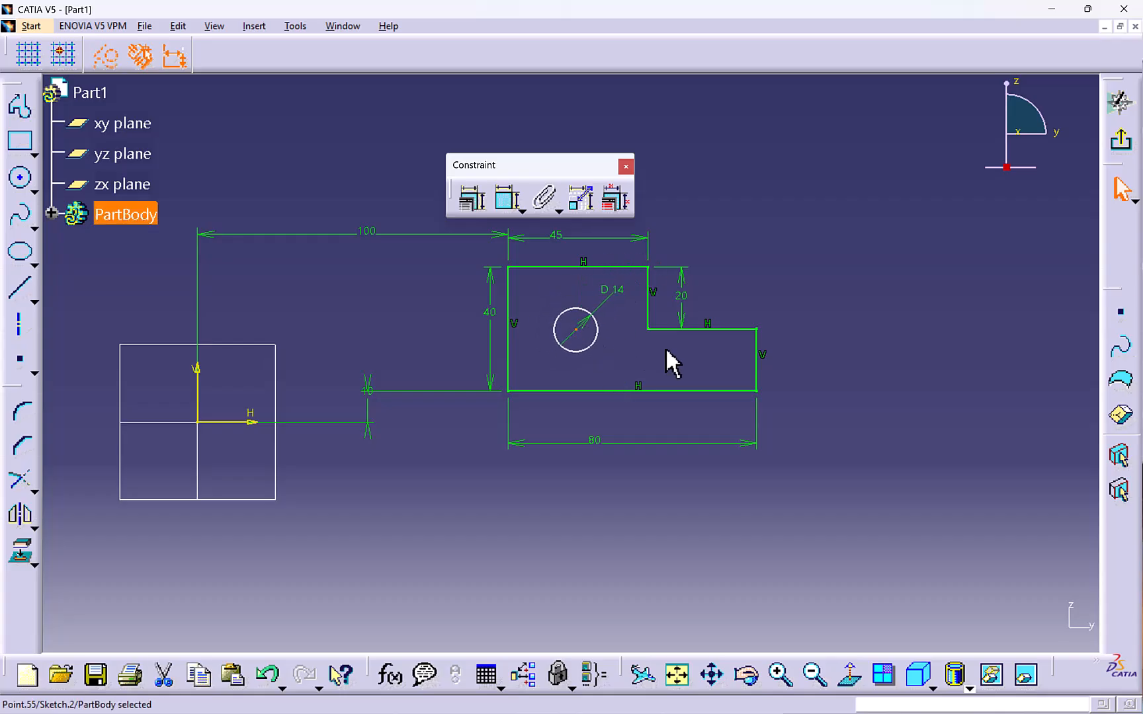
{"action": "left_click", "coordinate": [507, 198]}
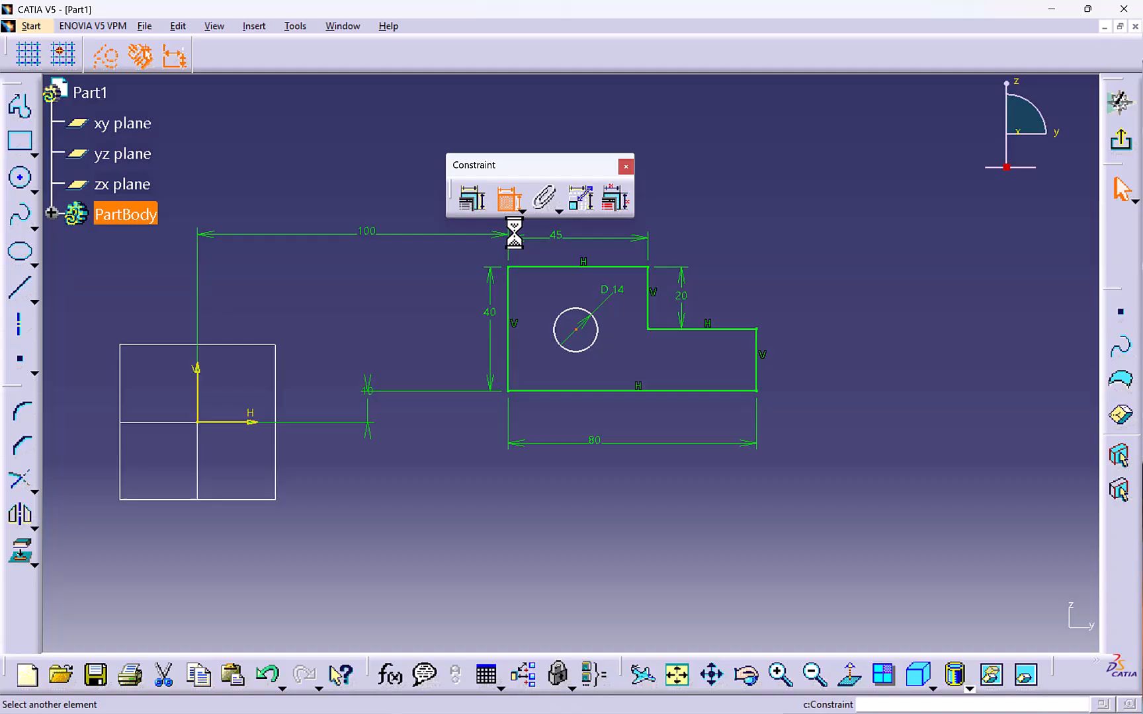
{"action": "left_click", "coordinate": [557, 392]}
{"action": "left_click", "coordinate": [530, 358]}
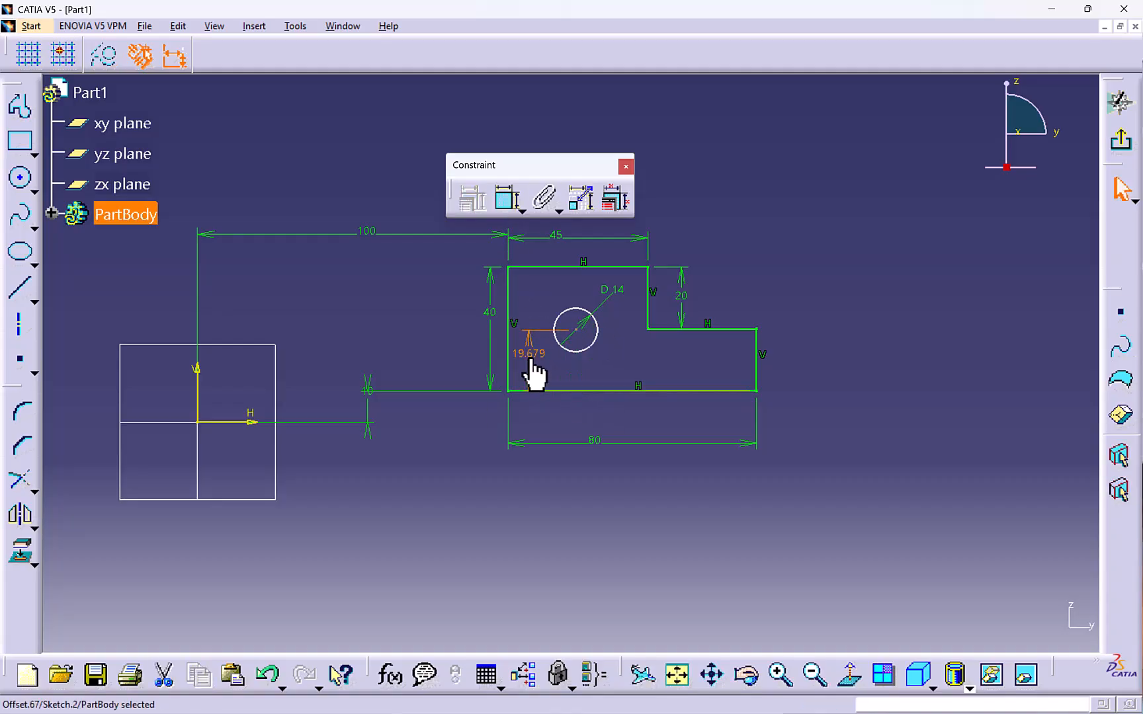
{"action": "double_click", "coordinate": [529, 359]}
{"action": "type", "text": "20"}
{"action": "key", "text": "Return"}
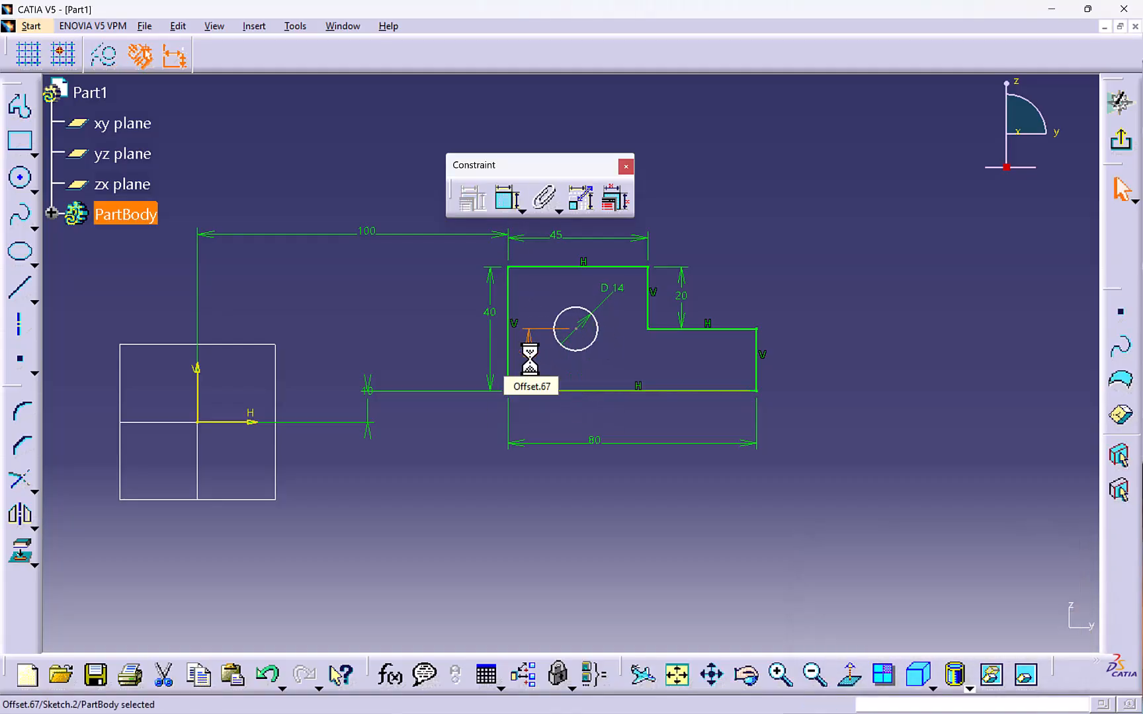
Dimension the horizontal distance between the profile's left edge and the circle, and set it to 20 mm.
{"action": "left_click", "coordinate": [508, 198]}
{"action": "left_click", "coordinate": [508, 341]}
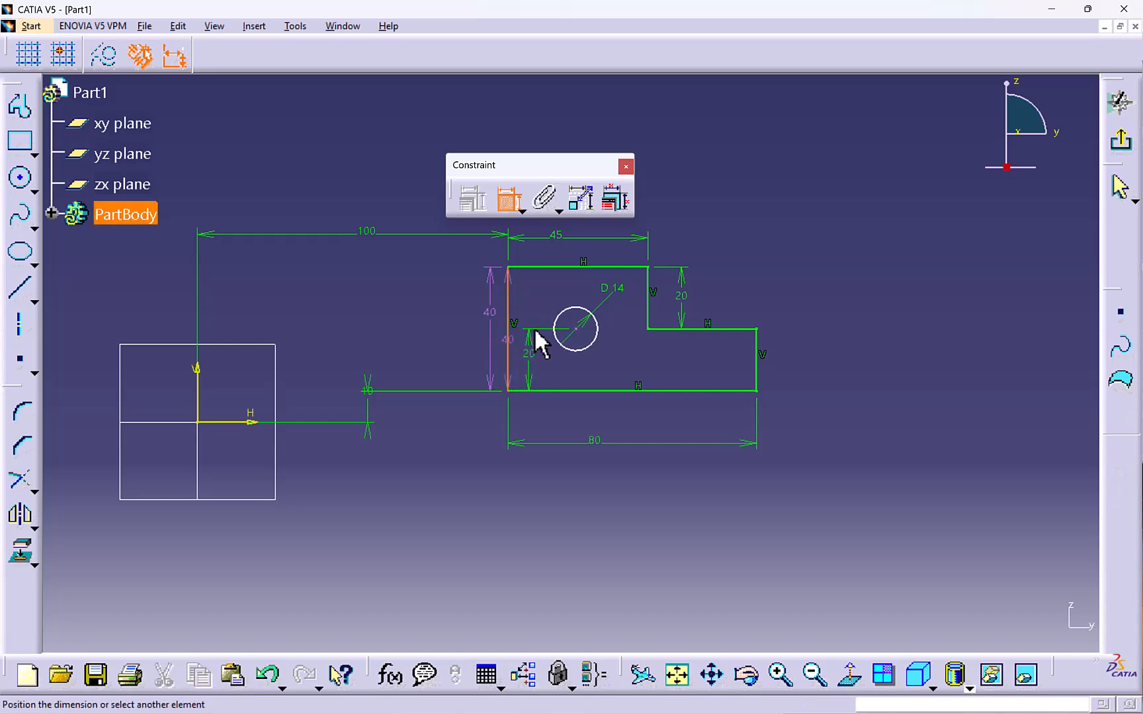
{"action": "left_click", "coordinate": [585, 343]}
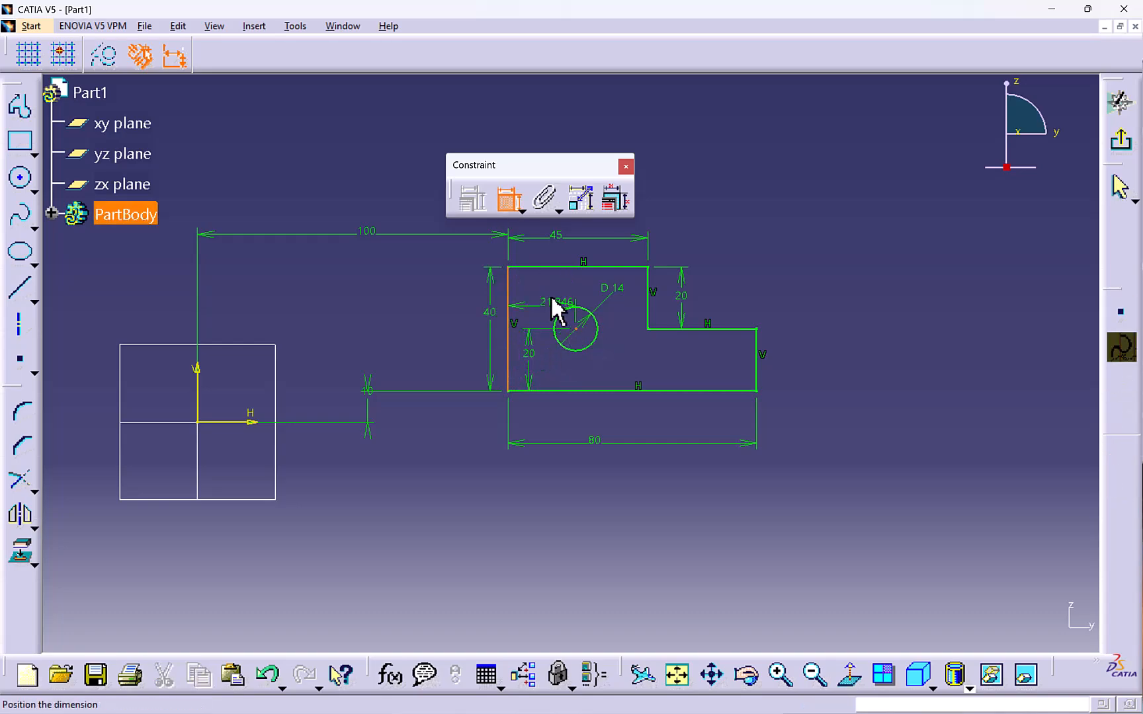
{"action": "left_click", "coordinate": [547, 289]}
{"action": "double_click", "coordinate": [548, 289]}
{"action": "type", "text": "2"}
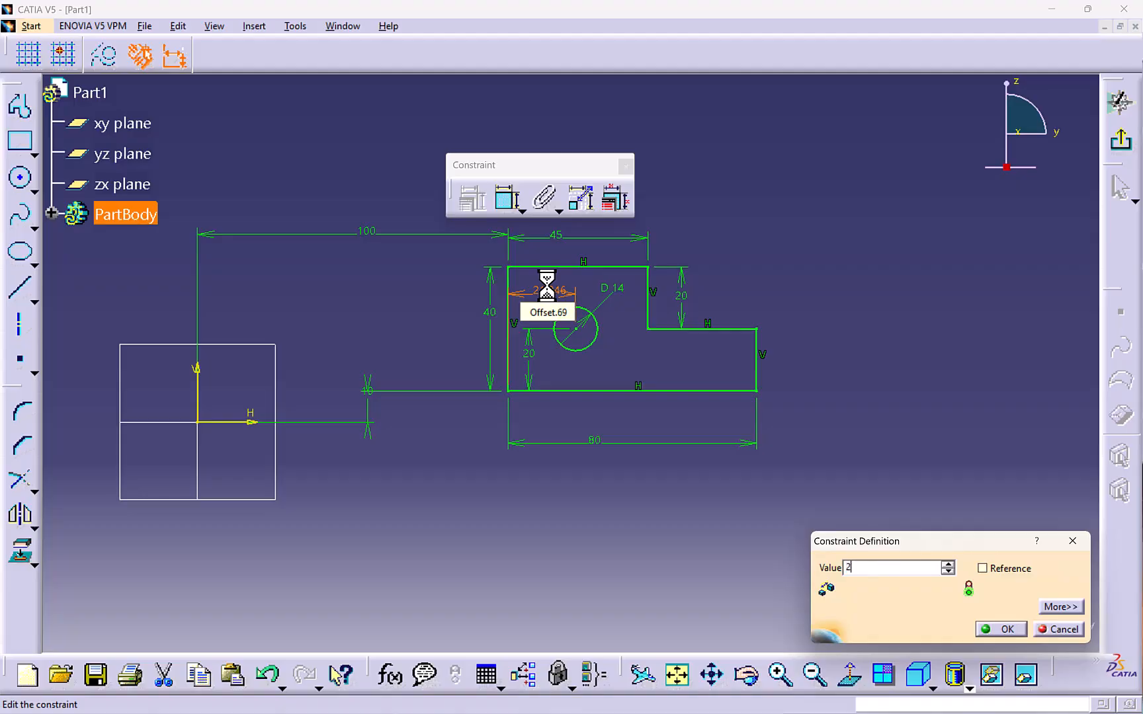
{"action": "type", "text": "0"}
{"action": "key", "text": "Return"}
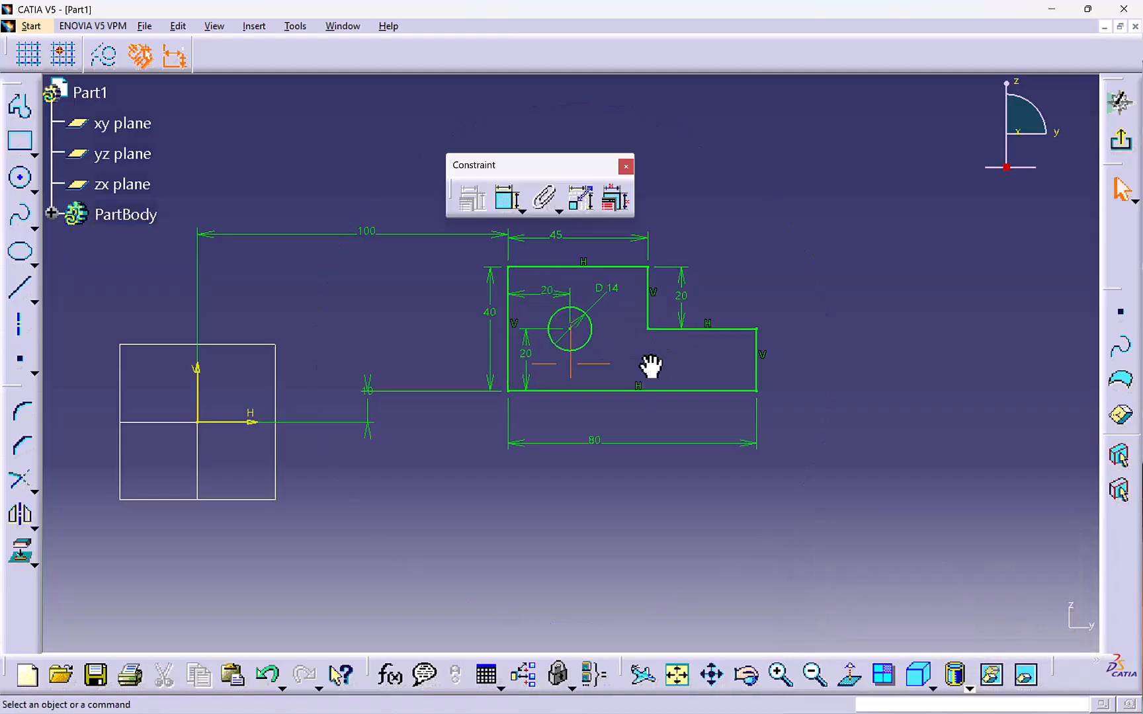
Delete the whole stepped profile together with its circle and all dimensions.
{"action": "middle_click_drag", "start_coordinate": [650, 366], "coordinate": [656, 384]}
{"action": "mouse_move", "coordinate": [435, 365]}
{"action": "middle_mouse_down"}
{"action": "mouse_move", "coordinate": [382, 339]}
{"action": "mouse_move", "coordinate": [393, 362]}
{"action": "middle_mouse_up"}
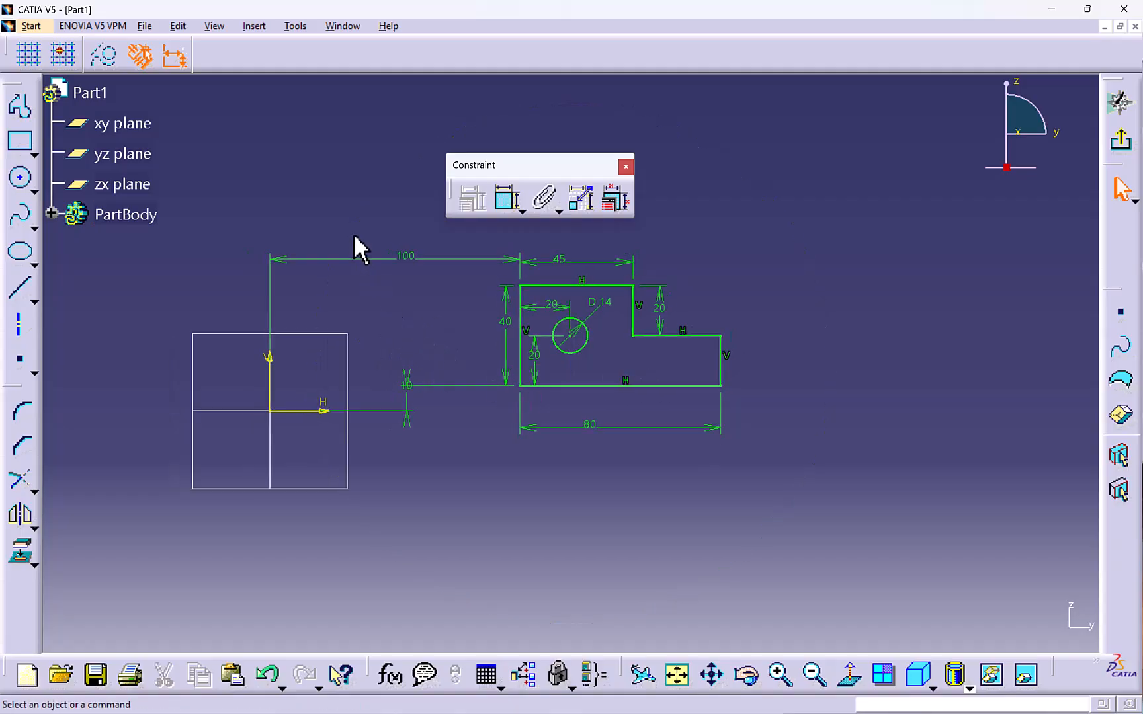
{"action": "left_click_drag", "start_coordinate": [353, 233], "coordinate": [791, 463]}
{"action": "key", "text": "Delete"}
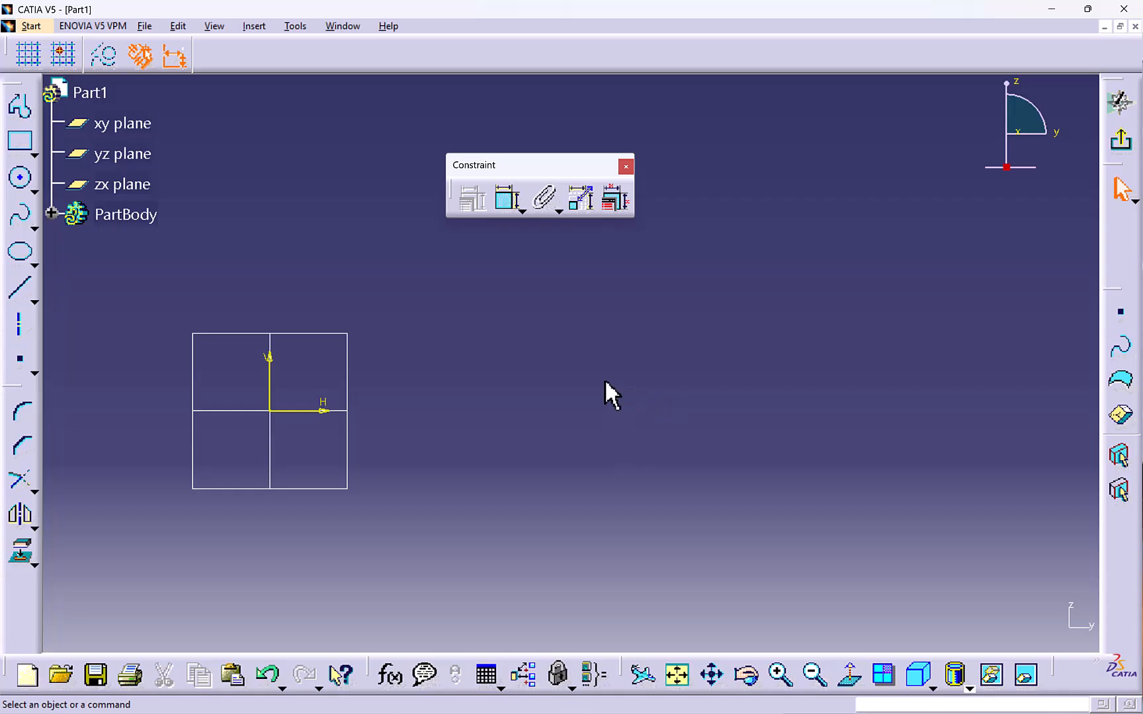
Sketch a circle about 46 mm in diameter centered on the origin and a separate one about 44 mm in diameter to its upper right.
{"action": "left_click", "coordinate": [530, 213]}
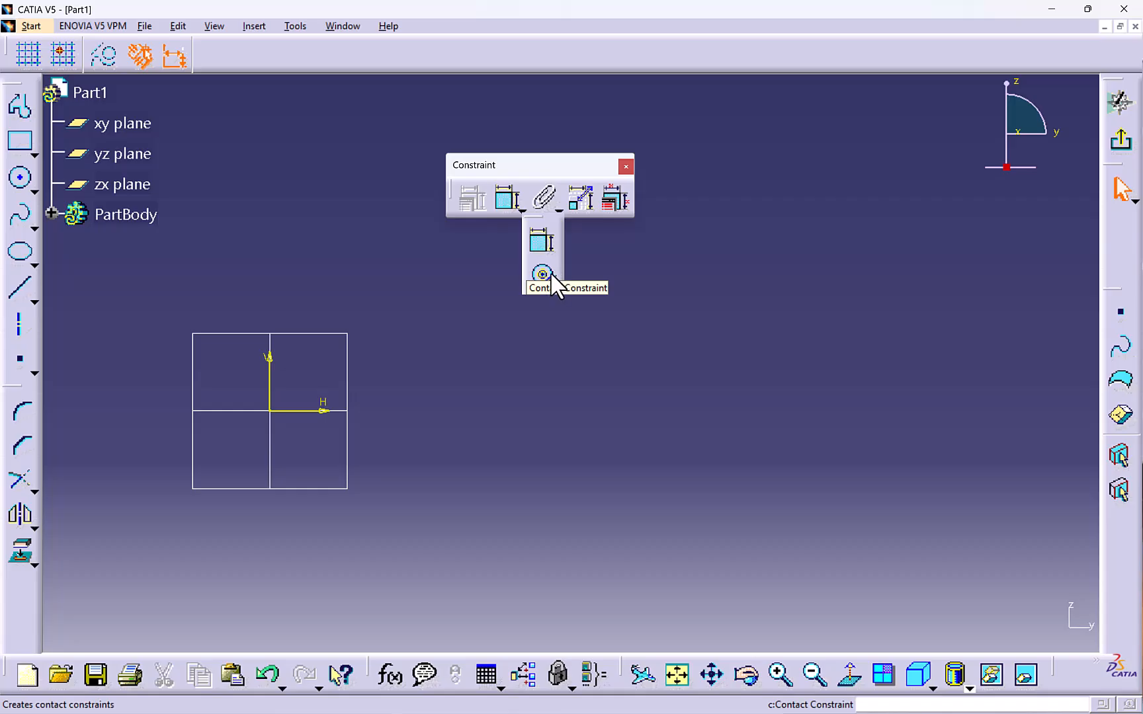
{"action": "left_click", "coordinate": [20, 179]}
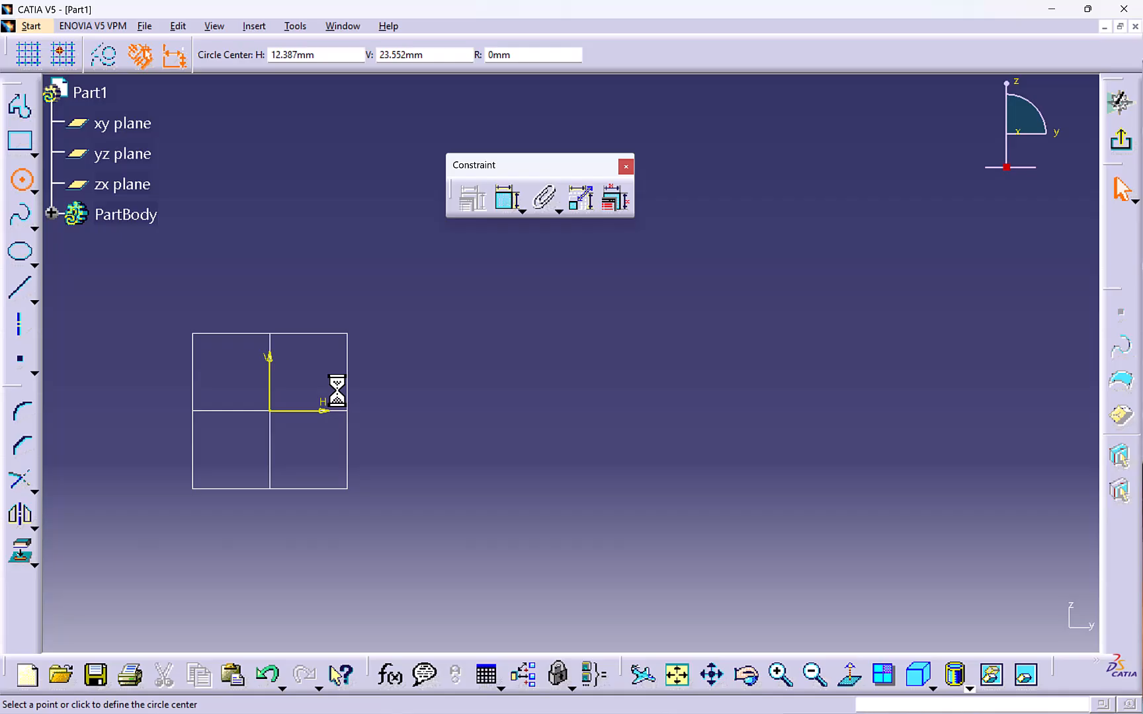
{"action": "left_click", "coordinate": [273, 410]}
{"action": "left_click", "coordinate": [311, 452]}
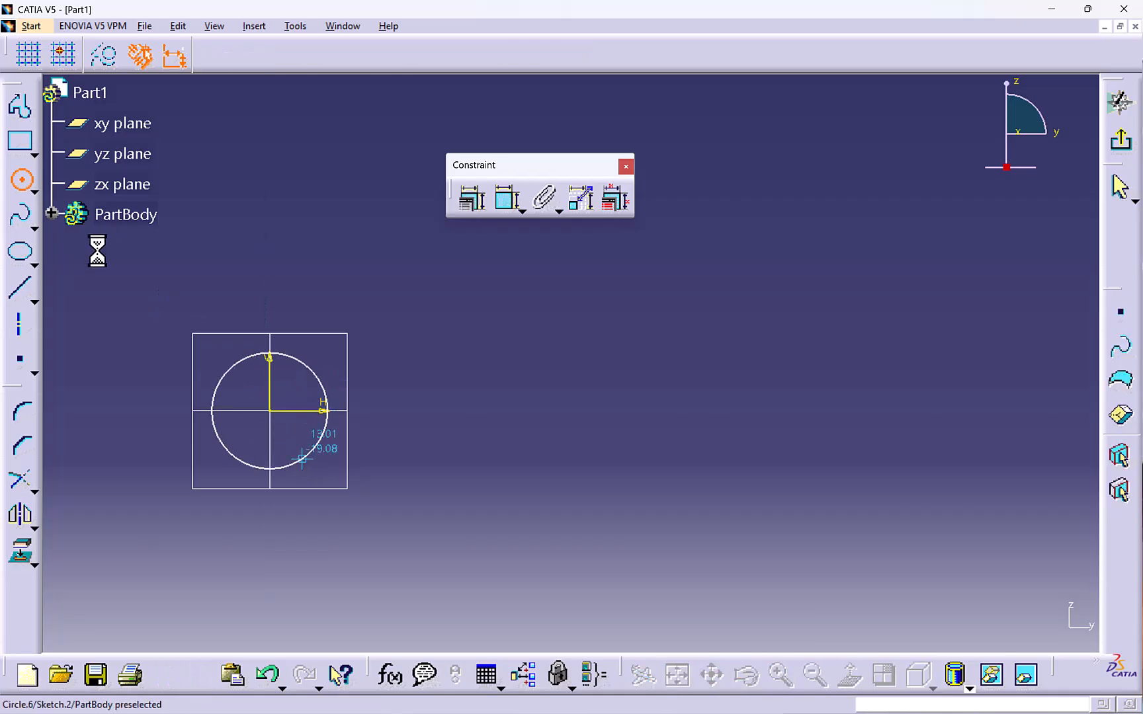
{"action": "left_click", "coordinate": [514, 324]}
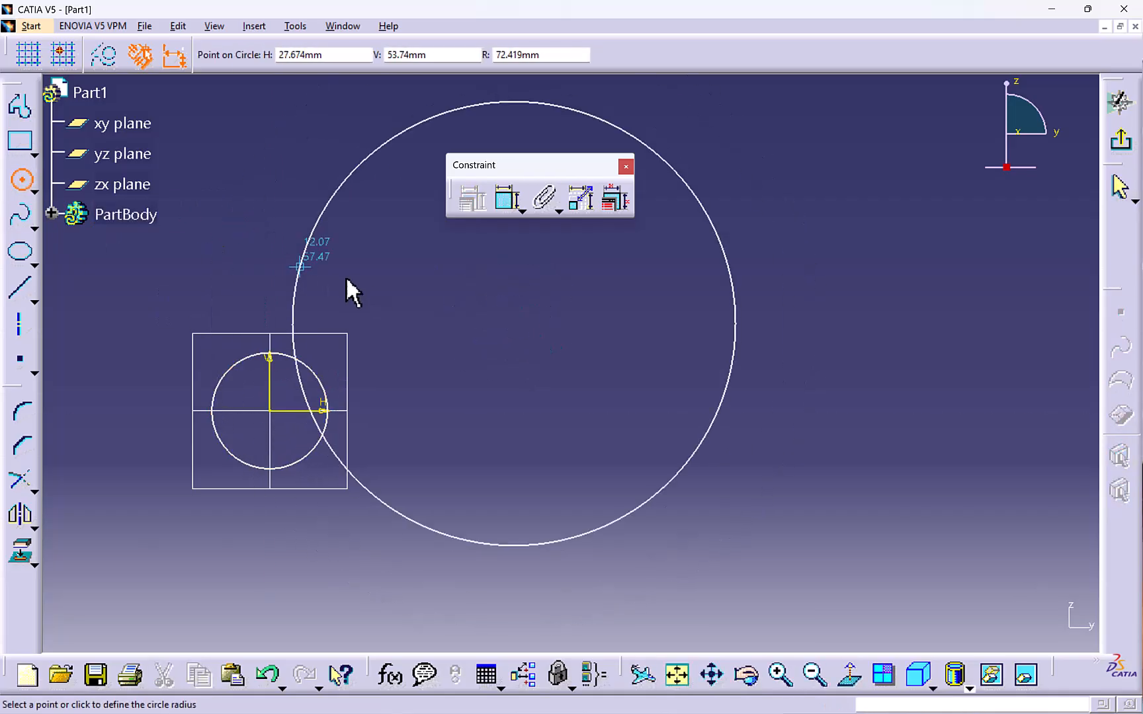
{"action": "left_click", "coordinate": [465, 299]}
Add diameter dimensions to the separate circle and to the circle at the origin.
{"action": "left_click", "coordinate": [508, 199]}
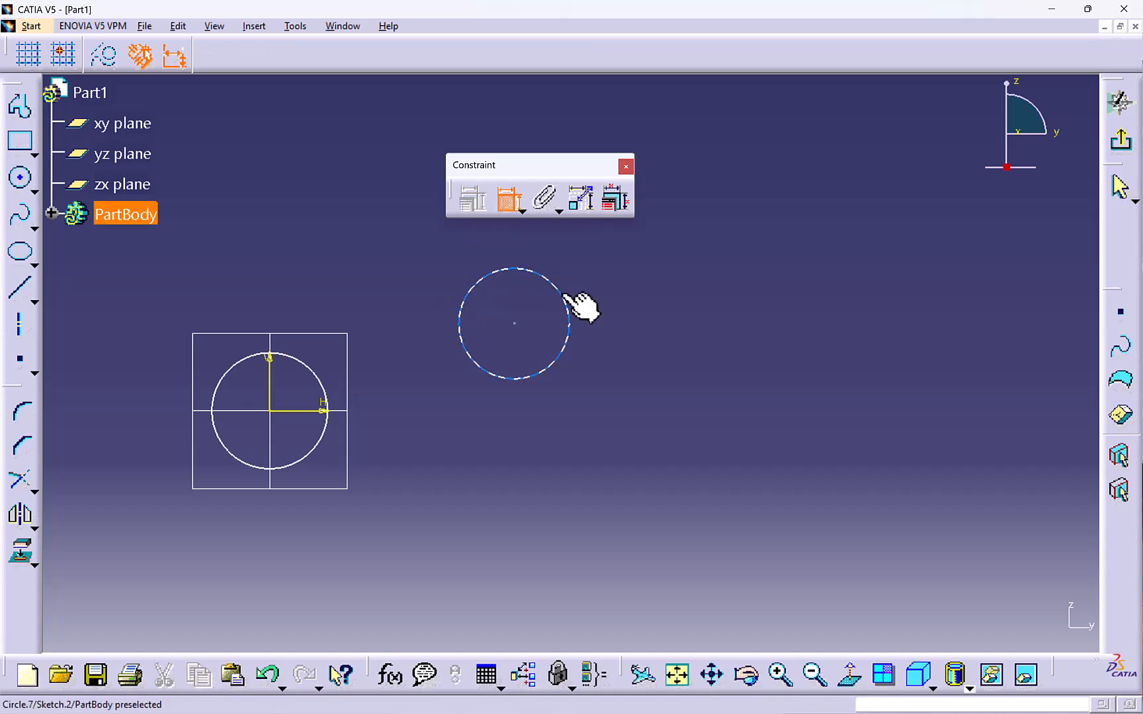
{"action": "left_click", "coordinate": [563, 296]}
{"action": "left_click", "coordinate": [592, 281]}
{"action": "left_click", "coordinate": [511, 203]}
{"action": "left_click", "coordinate": [304, 355]}
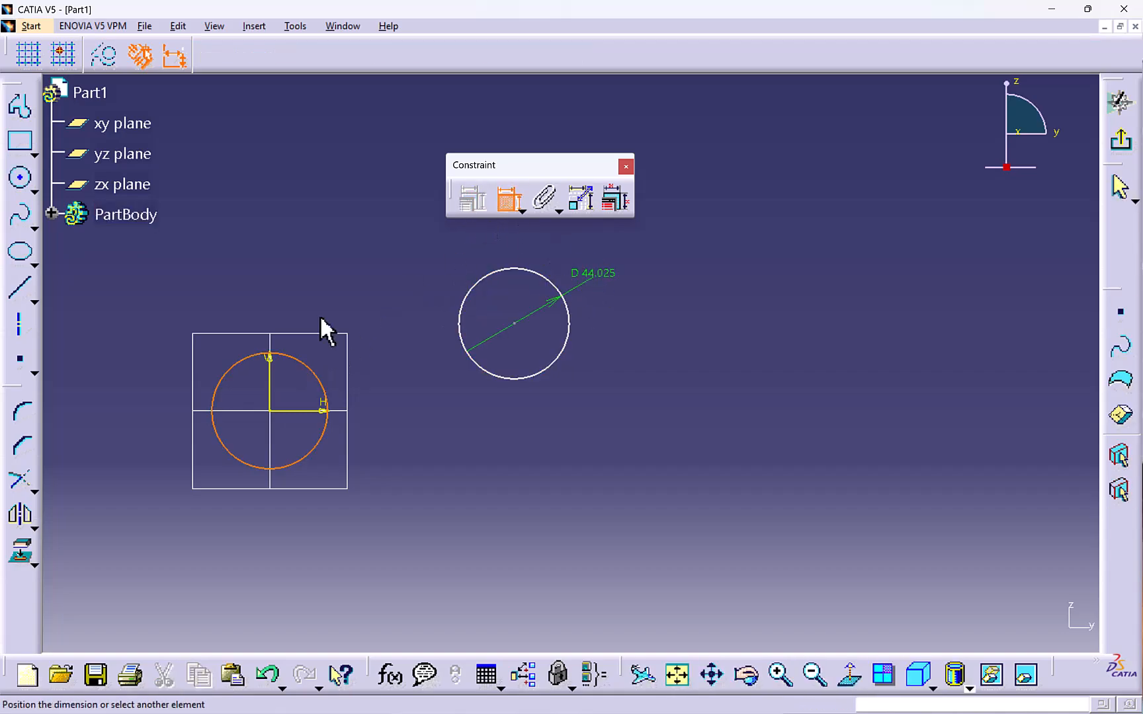
{"action": "left_click", "coordinate": [326, 291]}
Set the separate circle's diameter to 40 mm and the origin circle's diameter to 50 mm.
{"action": "double_click", "coordinate": [599, 274]}
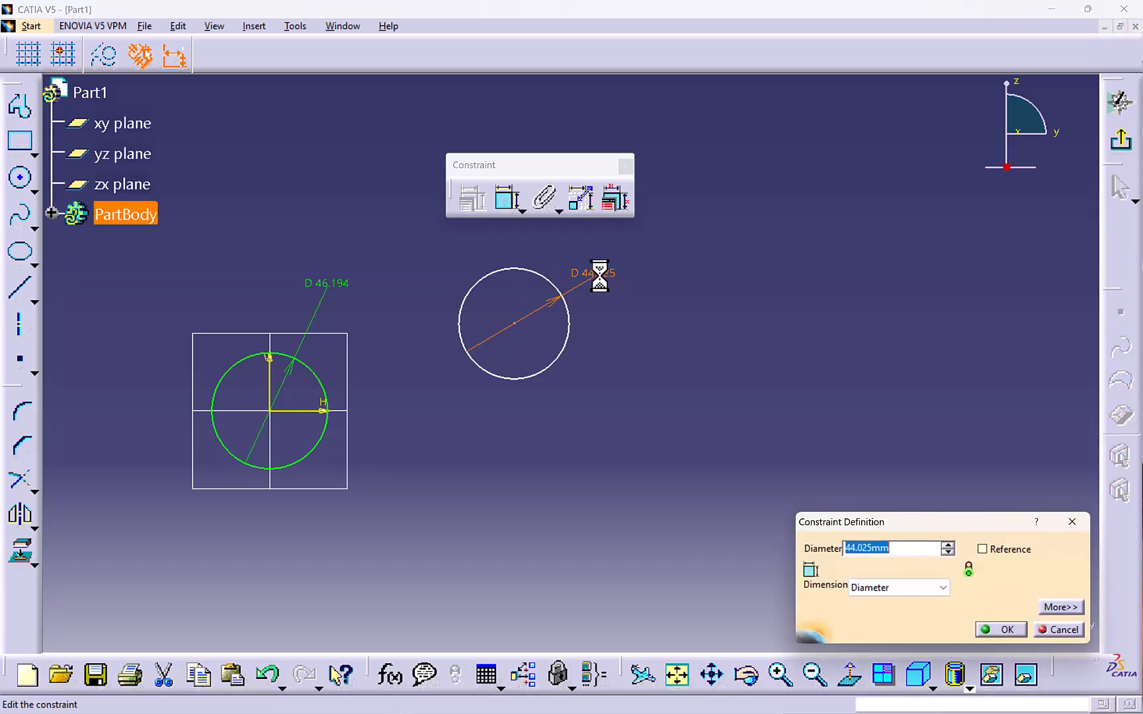
{"action": "type", "text": "40"}
{"action": "key", "text": "Return"}
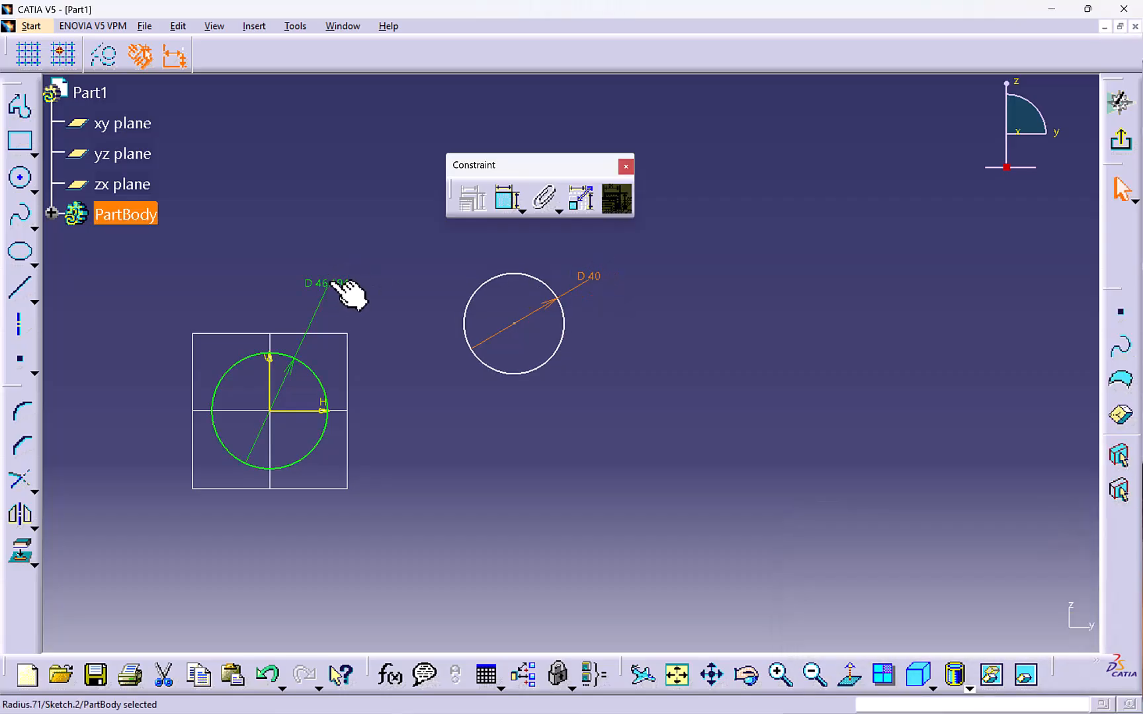
{"action": "double_click", "coordinate": [329, 281]}
{"action": "type", "text": "5"}
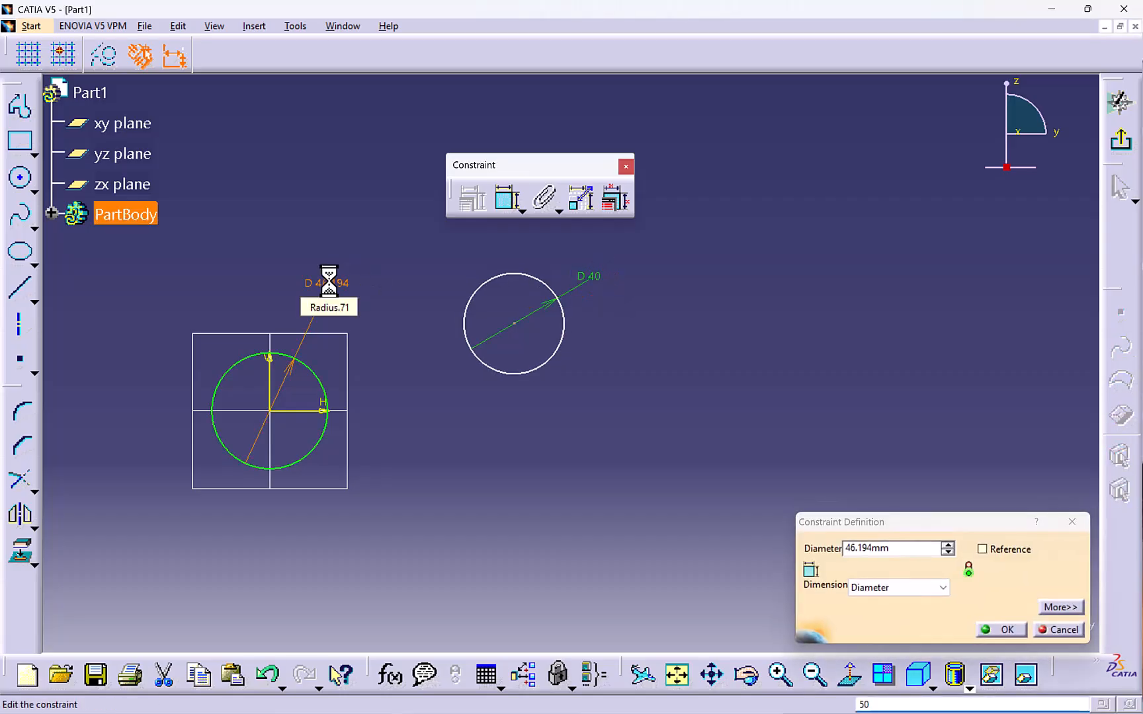
{"action": "type", "text": "0"}
{"action": "key", "text": "Return"}
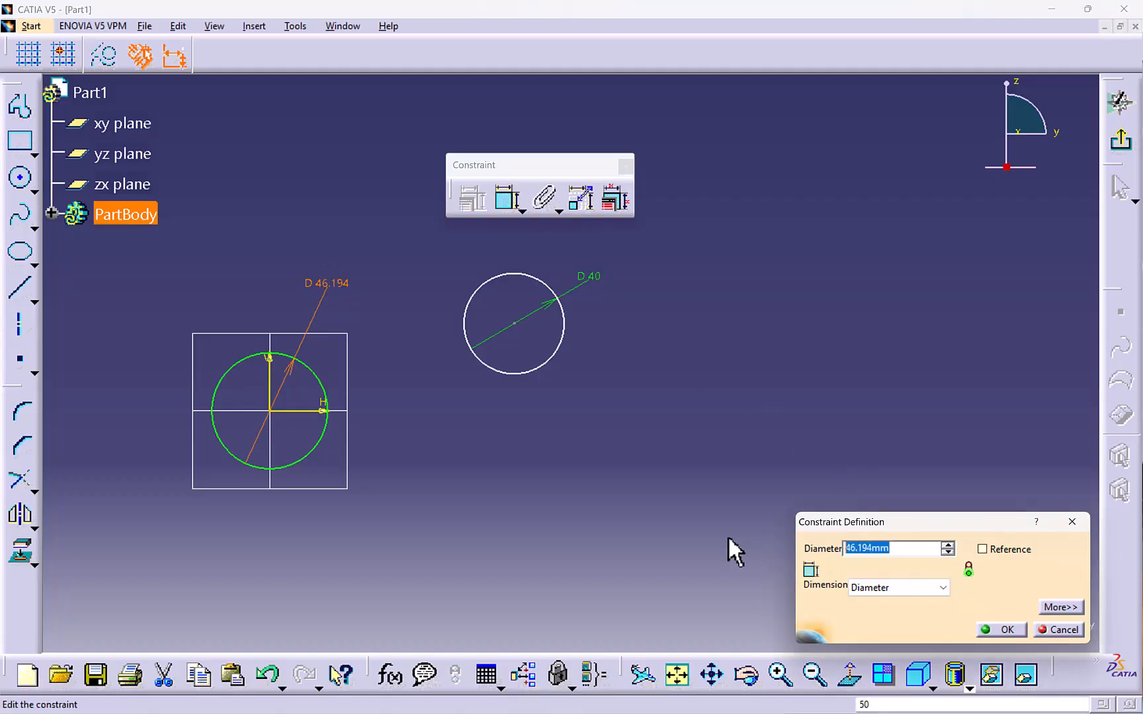
{"action": "left_click", "coordinate": [526, 448]}
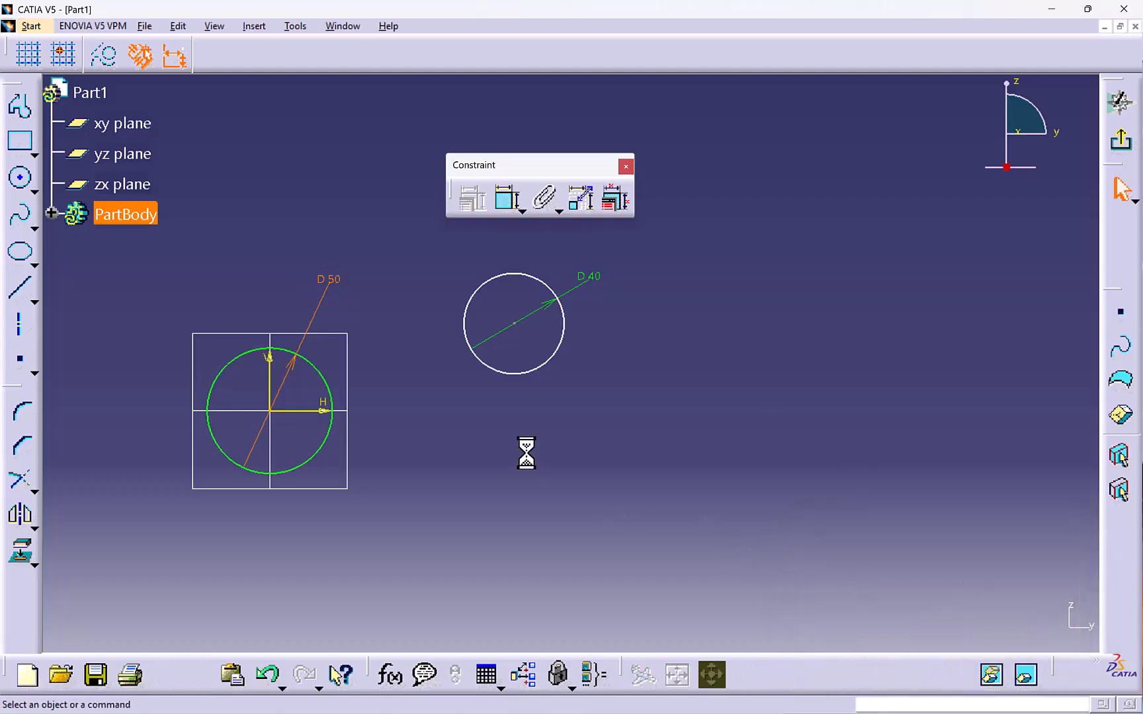
Apply a contact constraint between the 50 mm and 40 mm circles to make them concentric.
{"action": "left_click", "coordinate": [523, 212]}
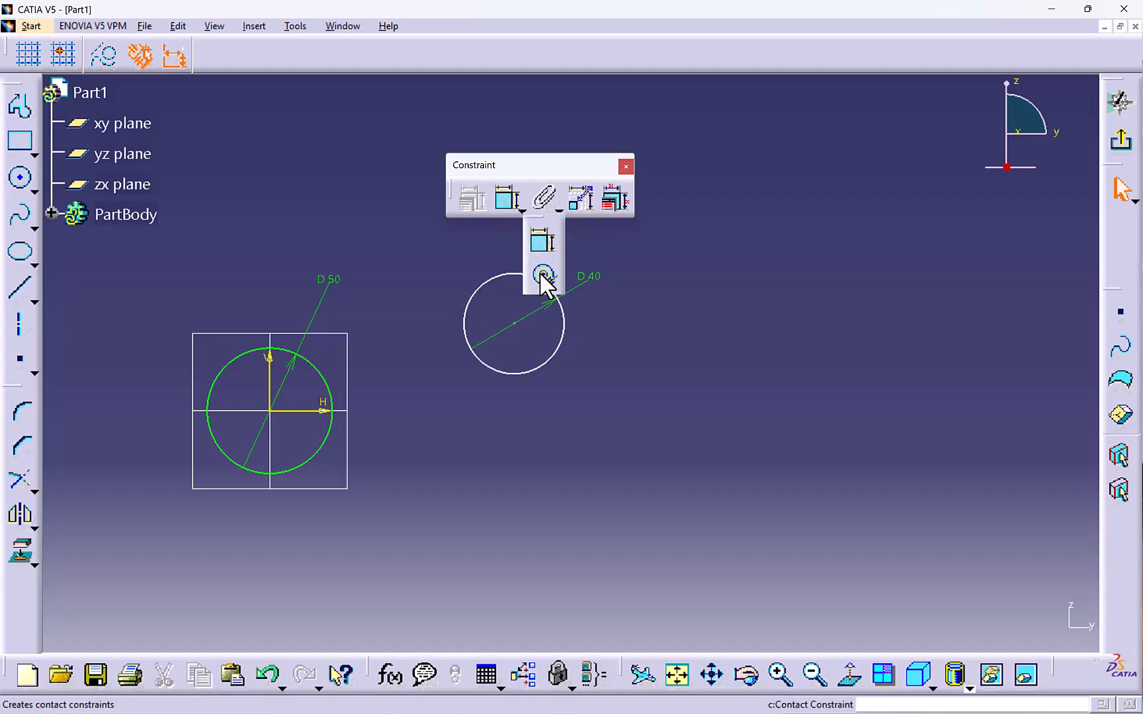
{"action": "left_click", "coordinate": [542, 275]}
{"action": "left_click", "coordinate": [313, 365]}
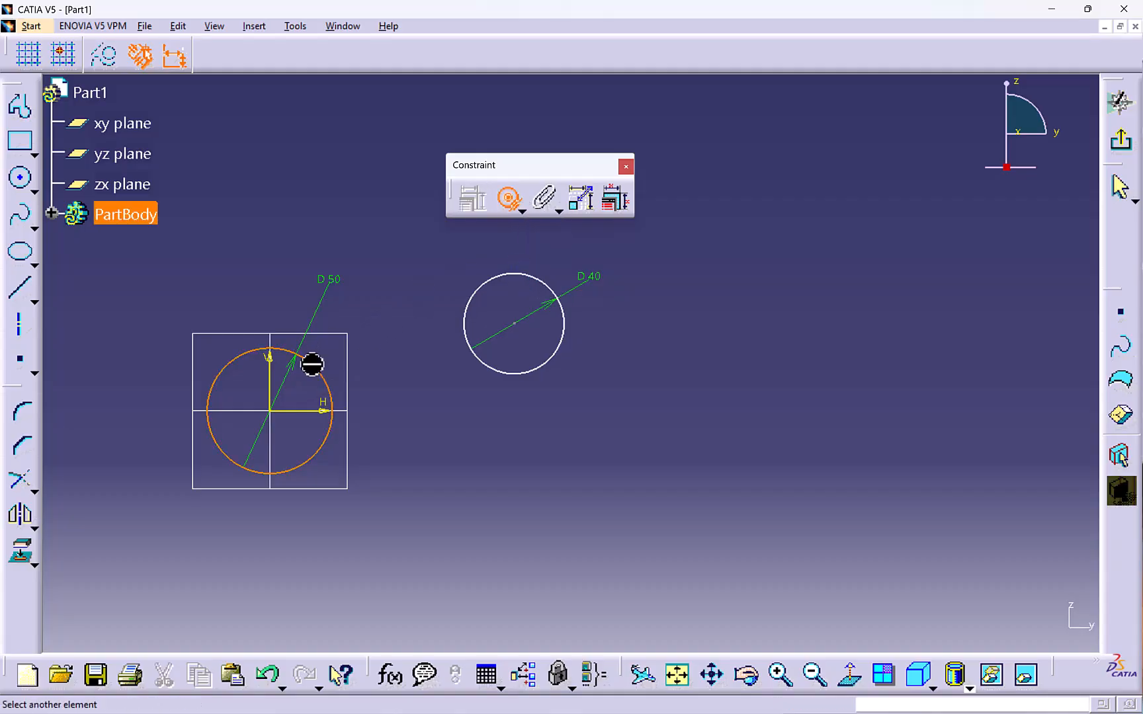
{"action": "left_click", "coordinate": [468, 321]}
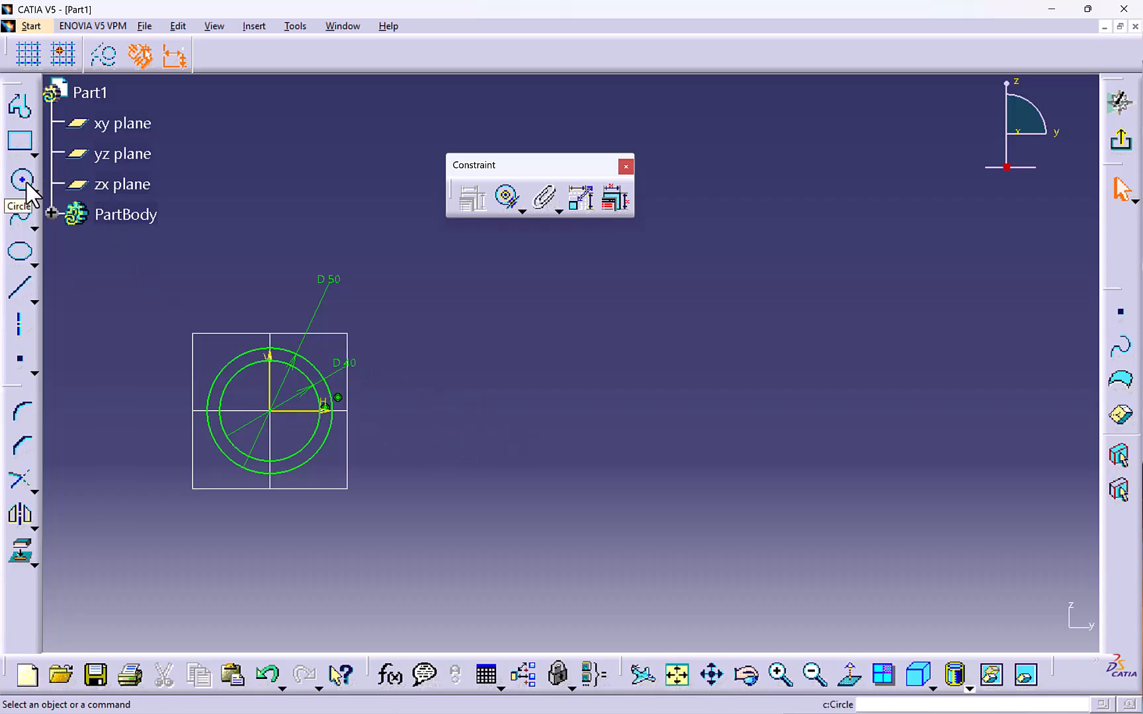
Sketch an inclined line, rising to the right, well to the right of the concentric circles.
{"action": "left_click", "coordinate": [20, 287]}
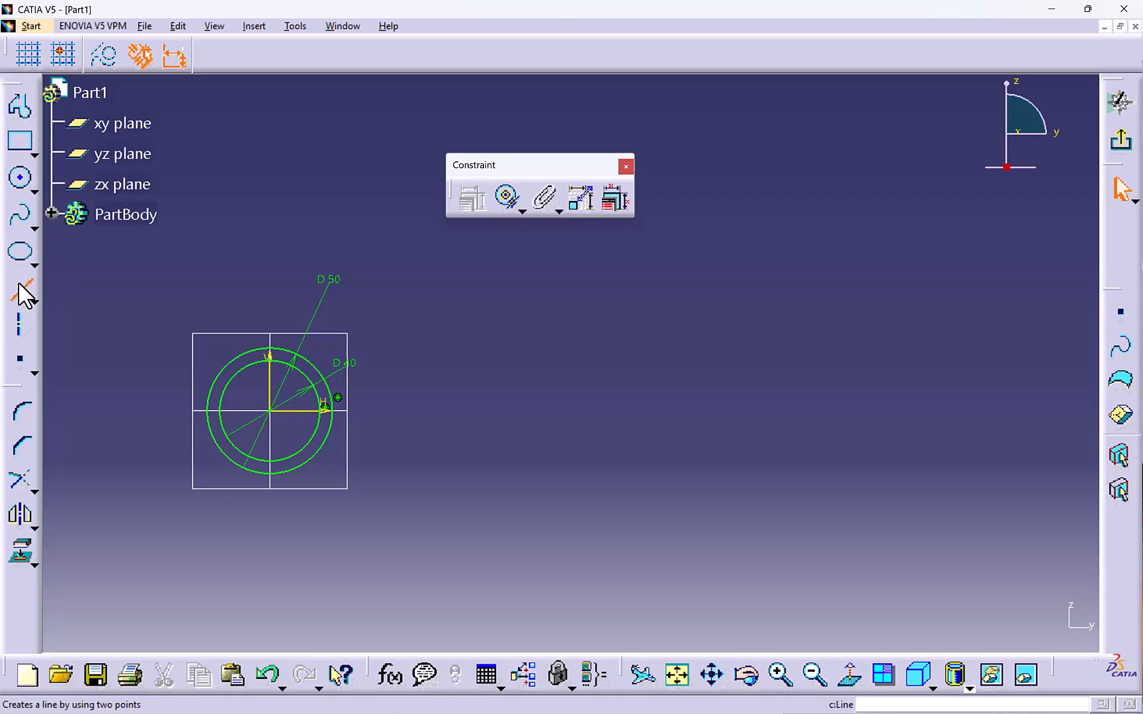
{"action": "left_click", "coordinate": [536, 366]}
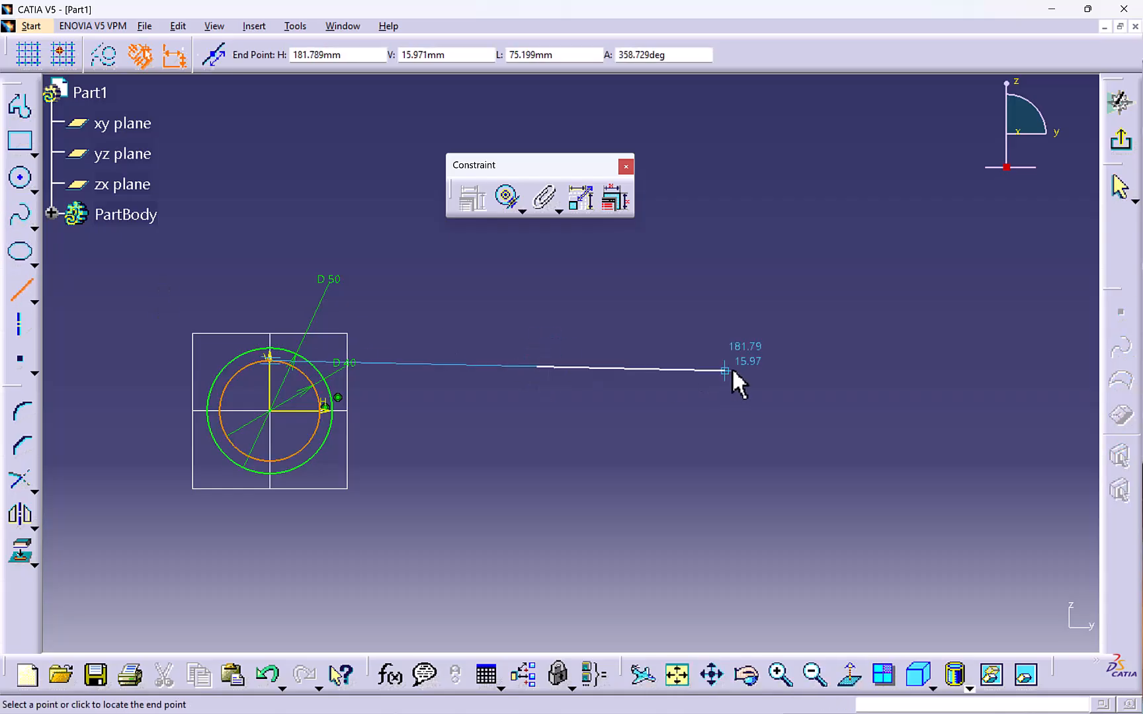
{"action": "left_click", "coordinate": [767, 318]}
Sketch a circle about 44 mm in diameter above the inclined line.
{"action": "left_click", "coordinate": [19, 177]}
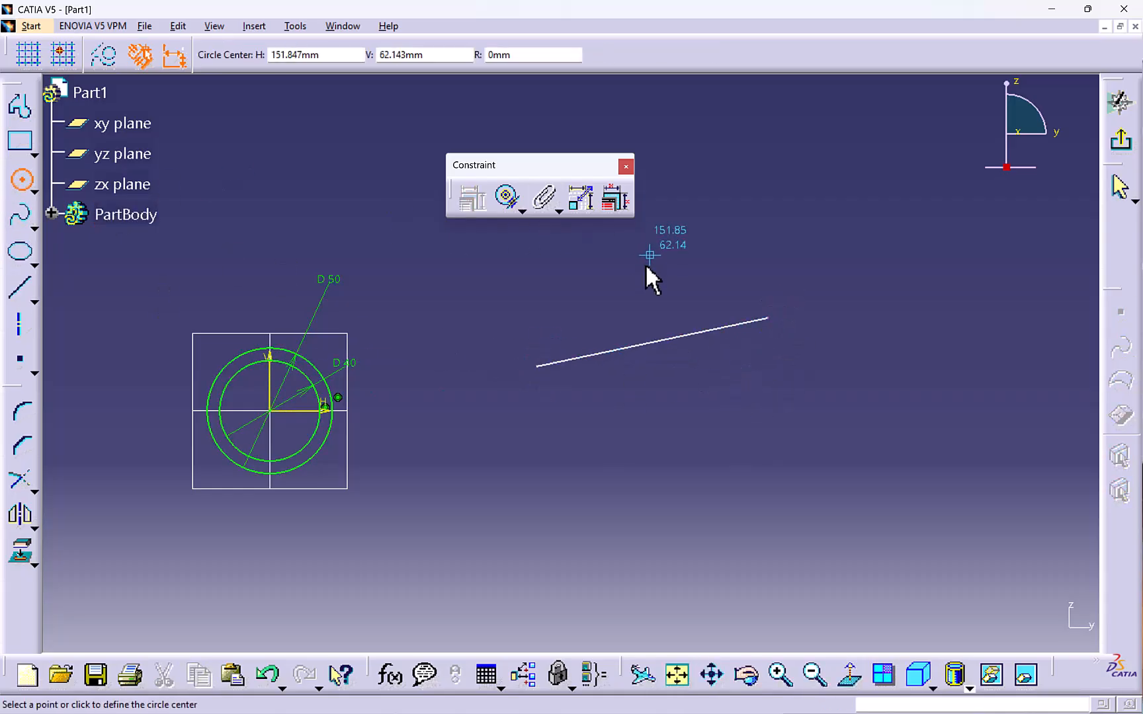
{"action": "left_click", "coordinate": [691, 251]}
{"action": "left_click", "coordinate": [713, 302]}
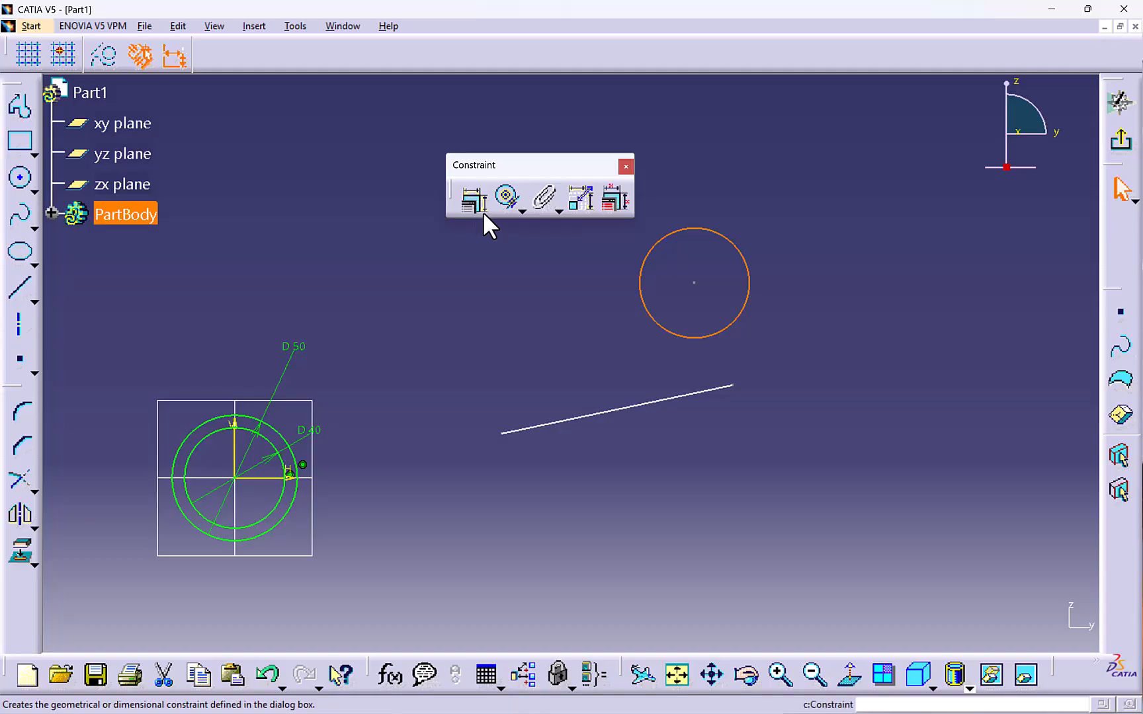
Dimension the diameter of the circle above the inclined line and set it to 40 mm.
{"action": "left_click", "coordinate": [521, 211]}
{"action": "left_click", "coordinate": [534, 236]}
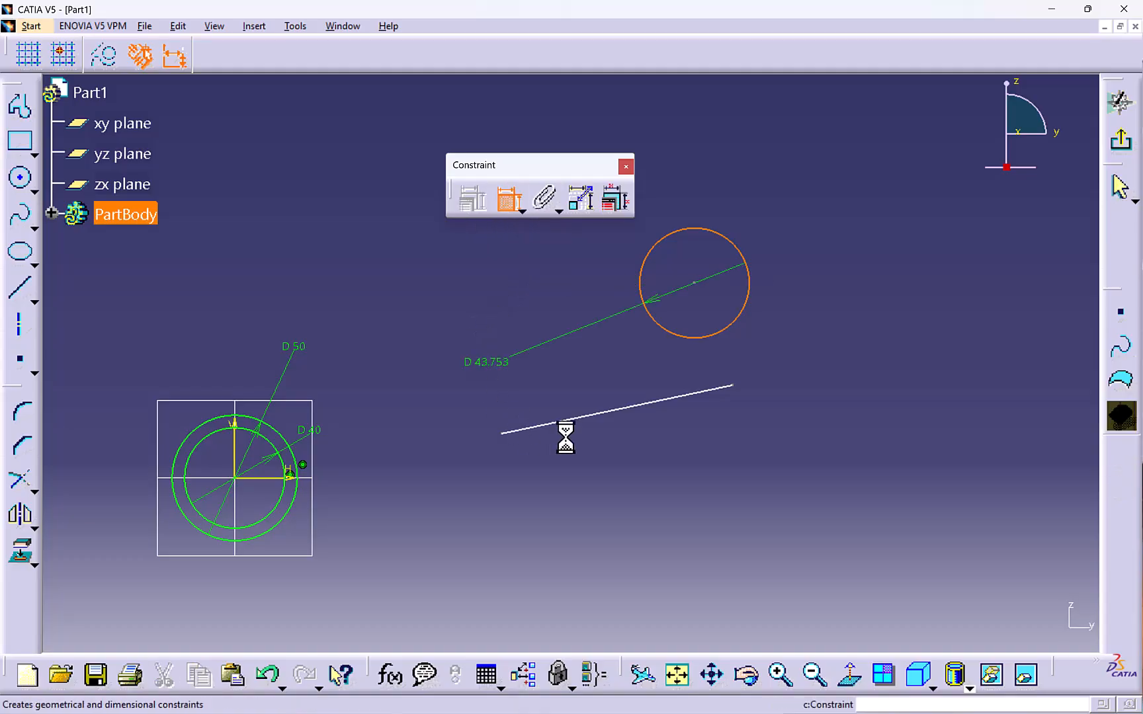
{"action": "left_click", "coordinate": [602, 324]}
{"action": "double_click", "coordinate": [602, 324]}
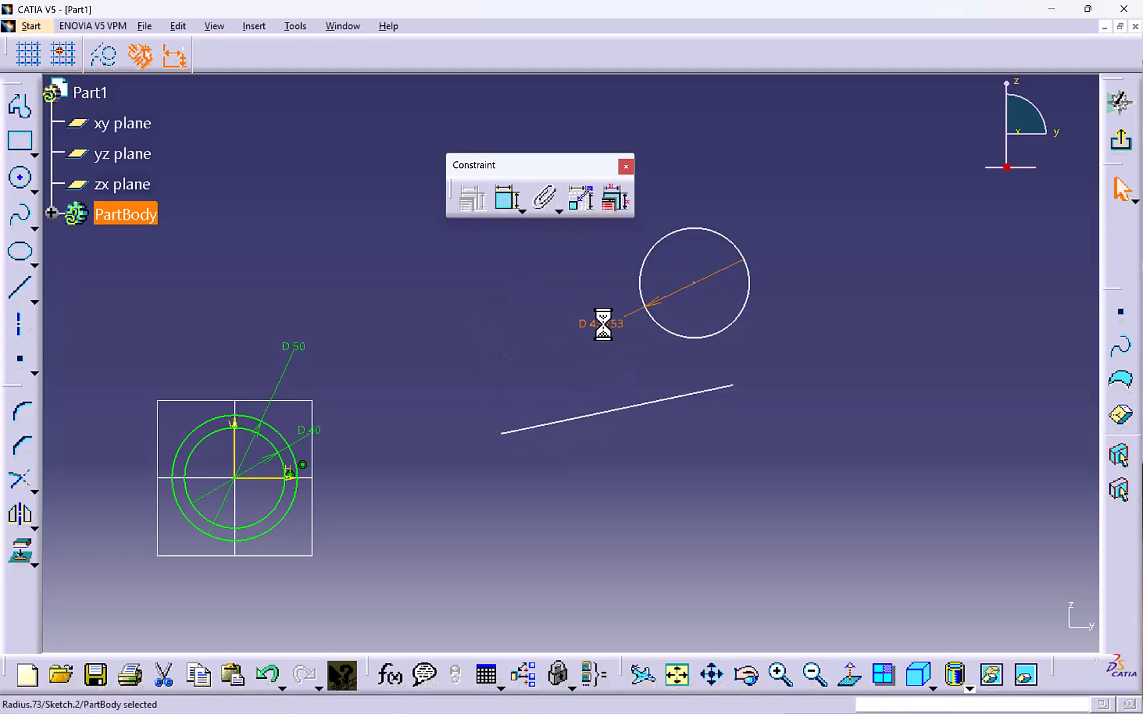
{"action": "type", "text": "40mm"}
{"action": "key", "text": "Return"}
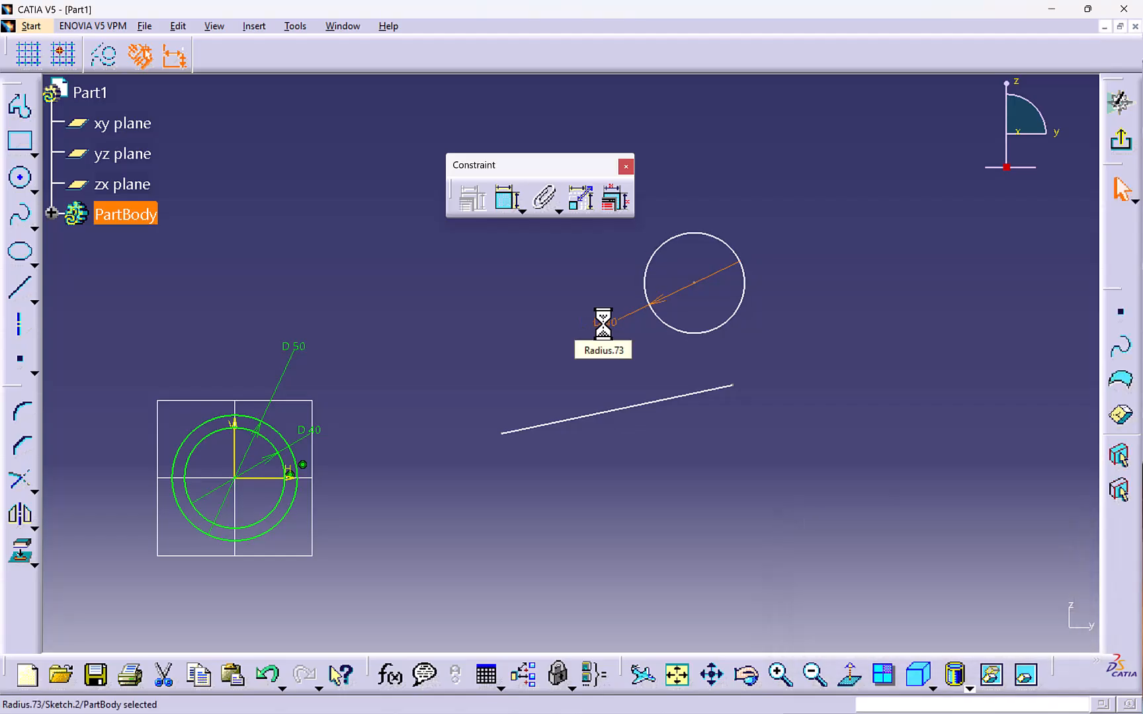
Dimension the inclined line's length and set it to 95 mm.
{"action": "left_click", "coordinate": [506, 198]}
{"action": "left_click", "coordinate": [624, 413]}
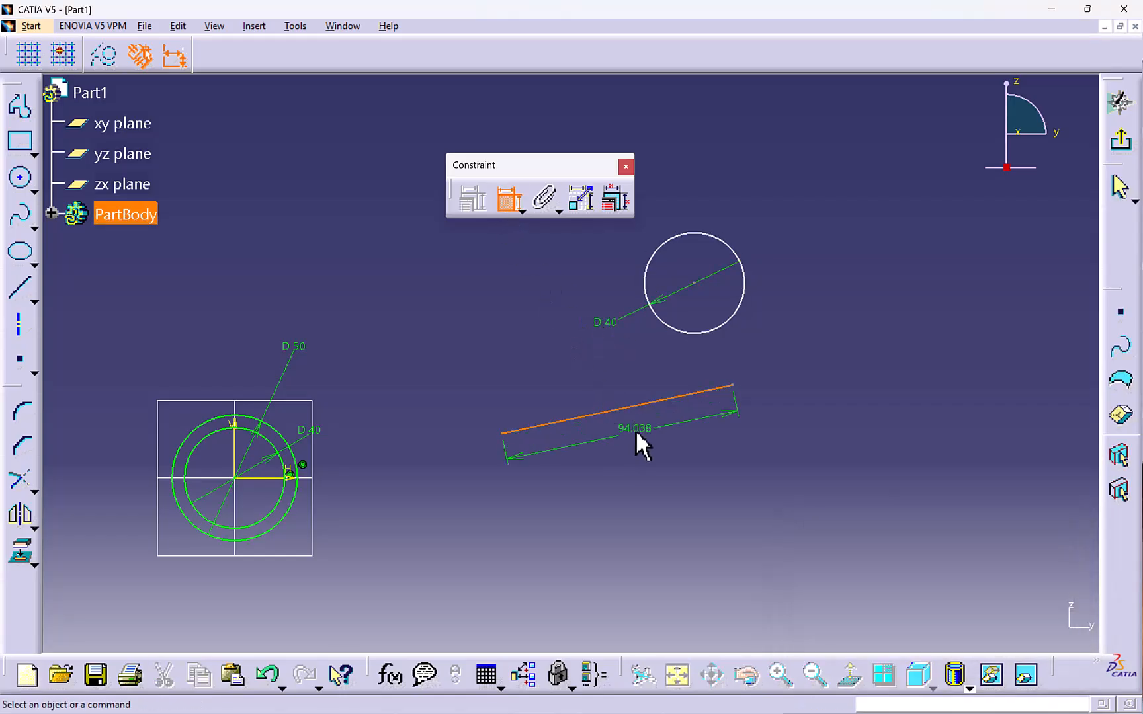
{"action": "left_click", "coordinate": [635, 429]}
{"action": "double_click", "coordinate": [636, 431]}
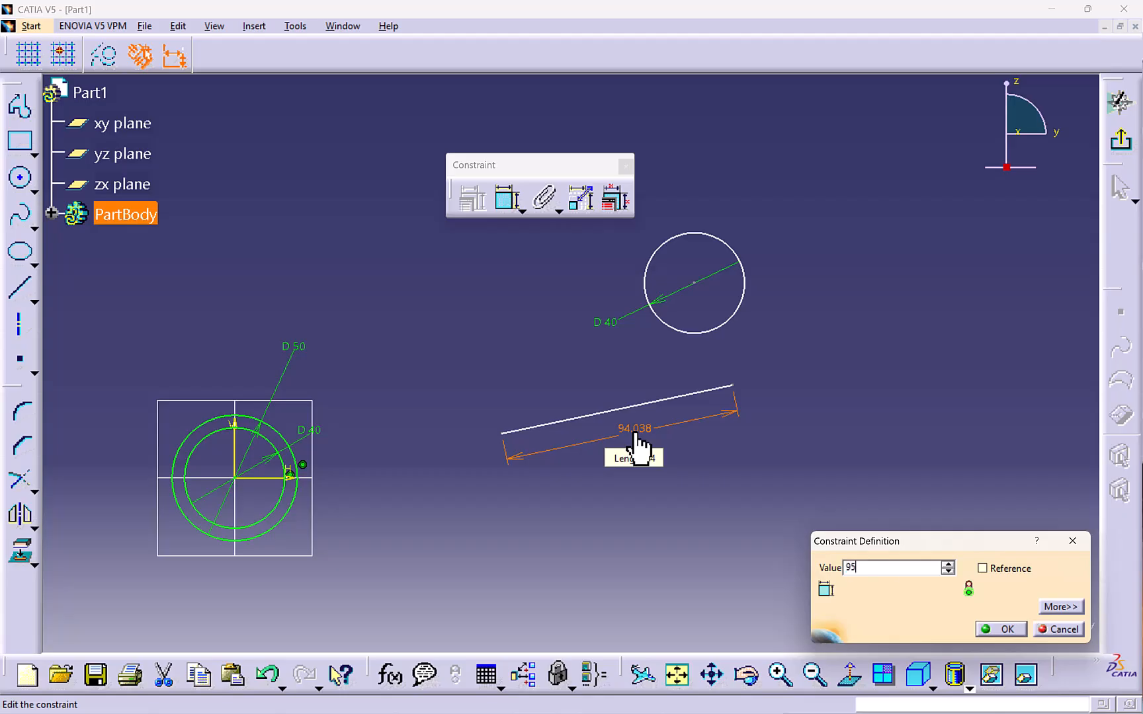
{"action": "key", "text": "Return"}
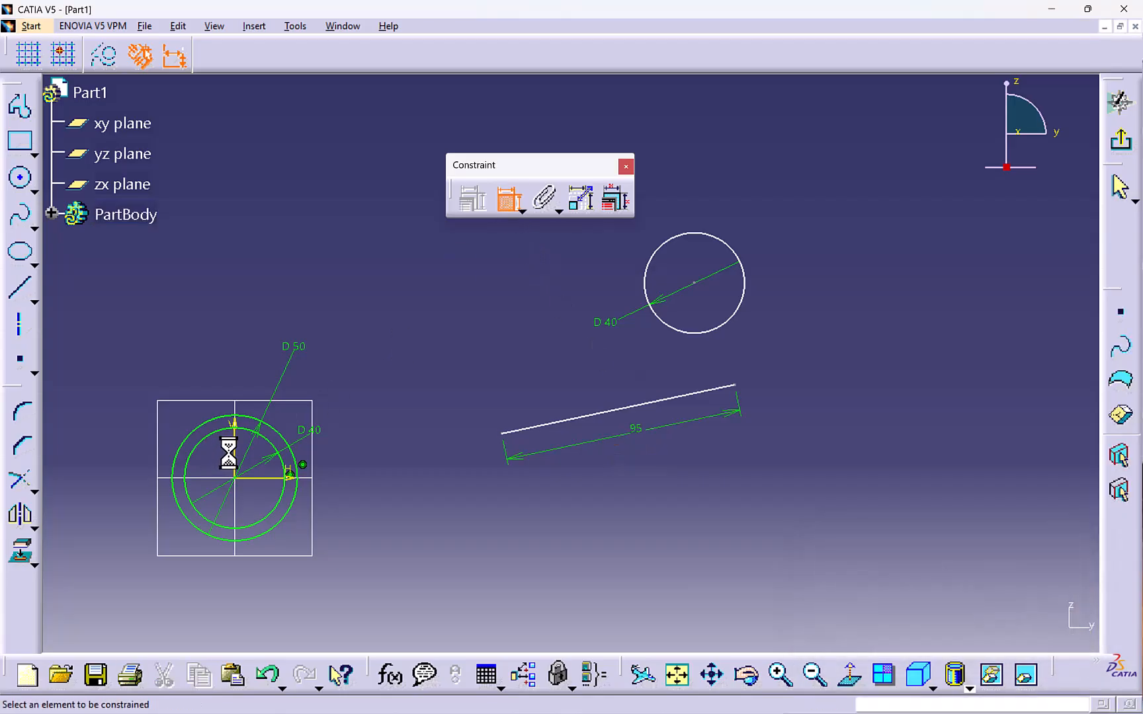
Dimension the distances from the inclined line's lower endpoint to the vertical axis and to the horizontal axis.
{"action": "left_click", "coordinate": [235, 451]}
{"action": "left_click", "coordinate": [502, 436]}
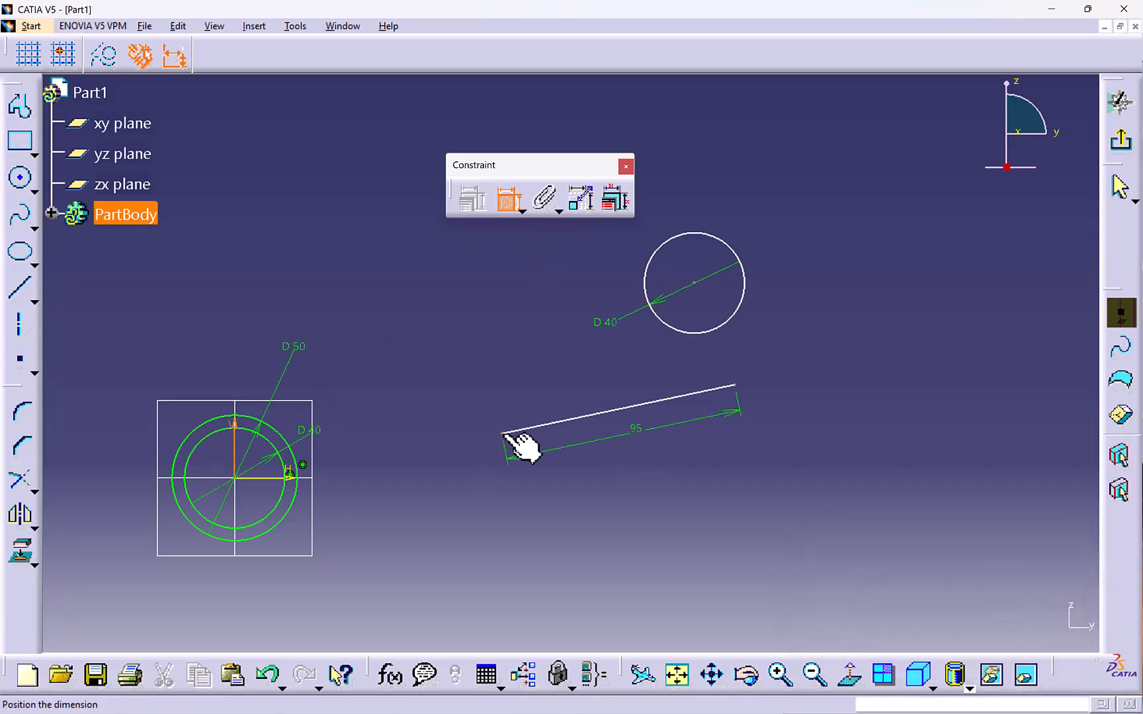
{"action": "left_click", "coordinate": [451, 491]}
{"action": "left_click", "coordinate": [506, 199]}
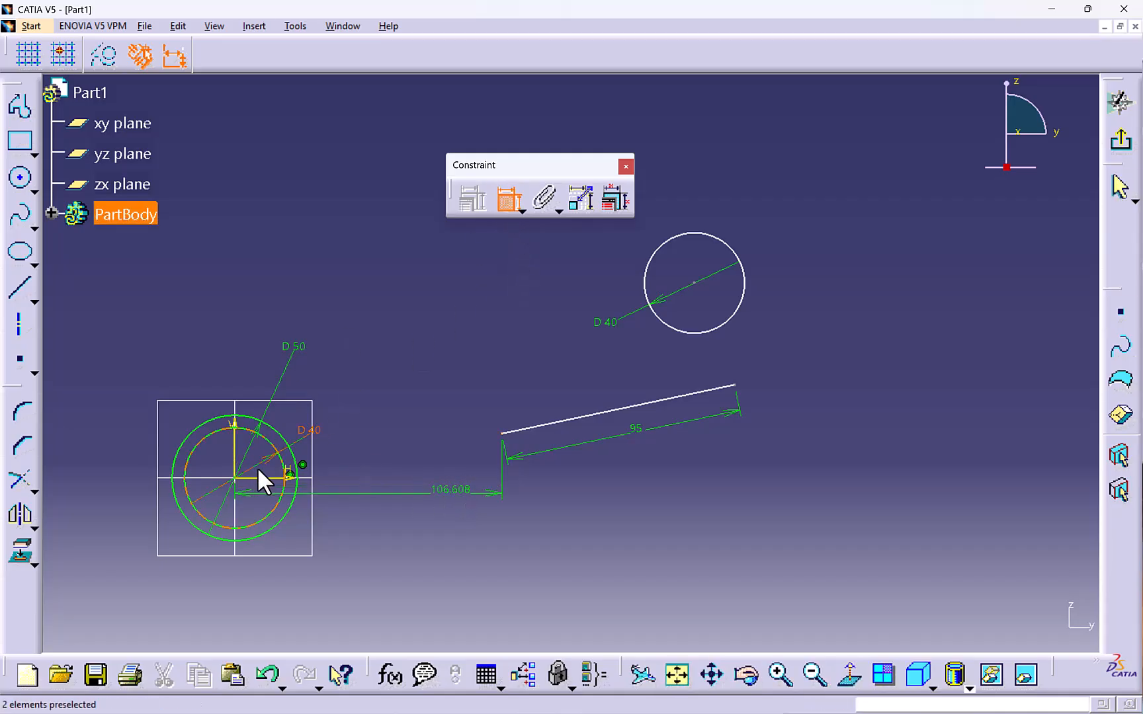
{"action": "left_click", "coordinate": [275, 477]}
{"action": "left_click", "coordinate": [501, 435]}
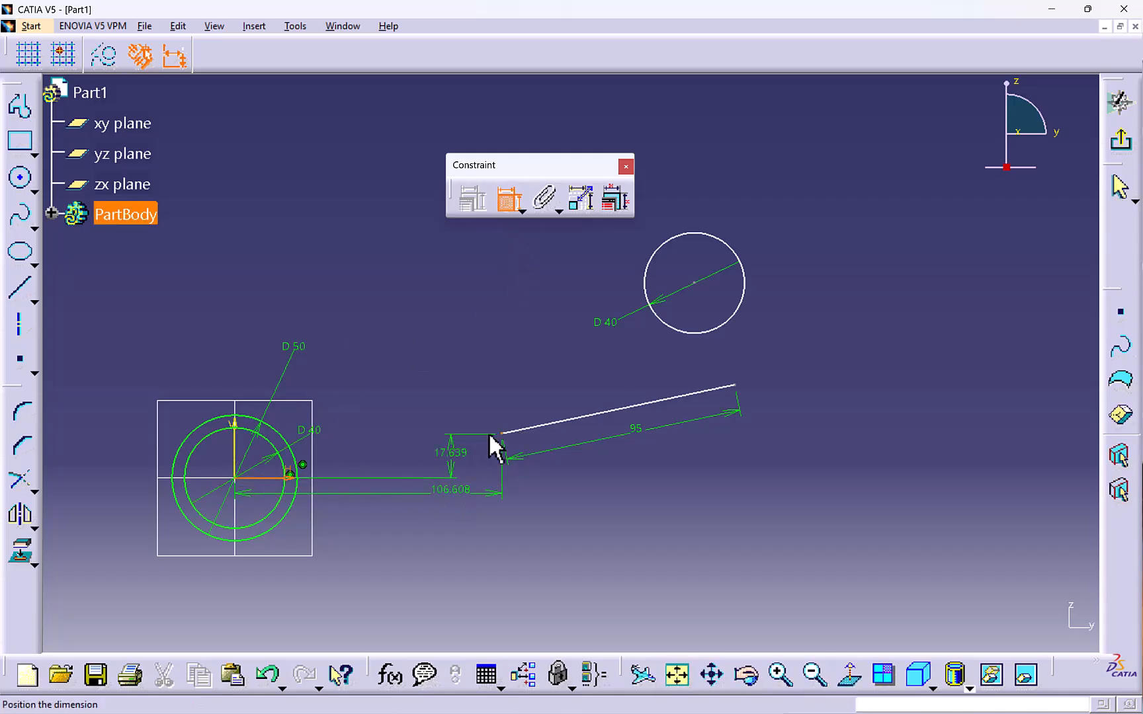
{"action": "left_click", "coordinate": [434, 451]}
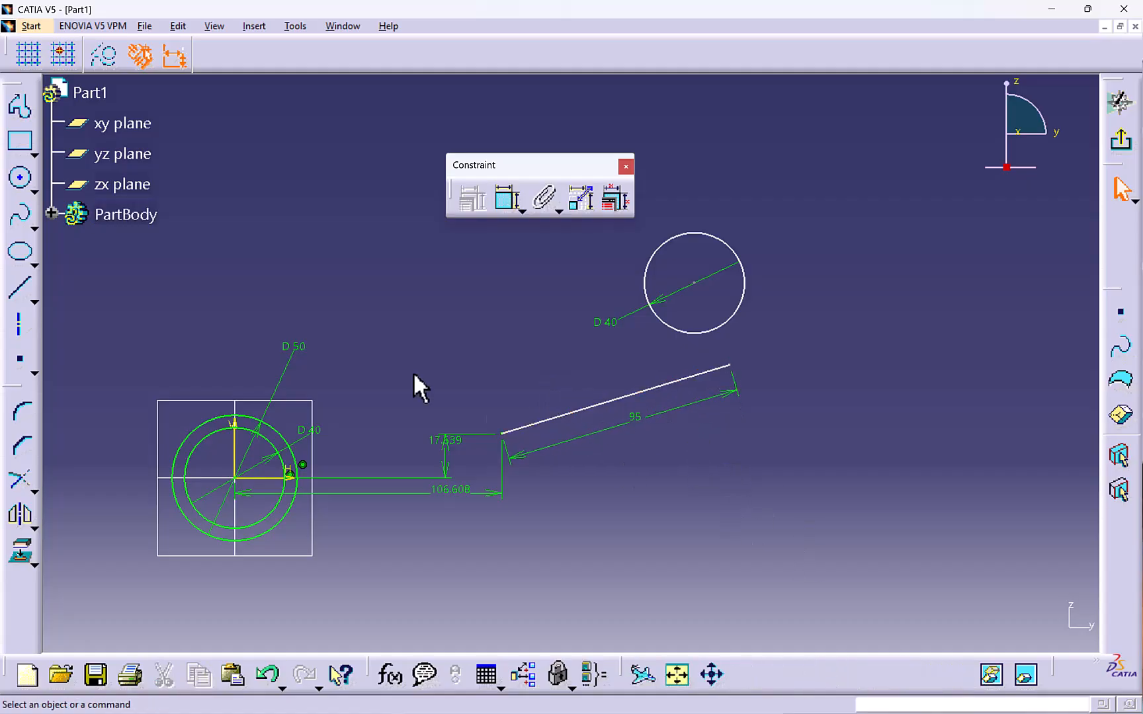
Dimension the distance between the vertical axis and the inclined line's upper endpoint, placing the dimension below the geometry.
{"action": "left_click", "coordinate": [508, 199]}
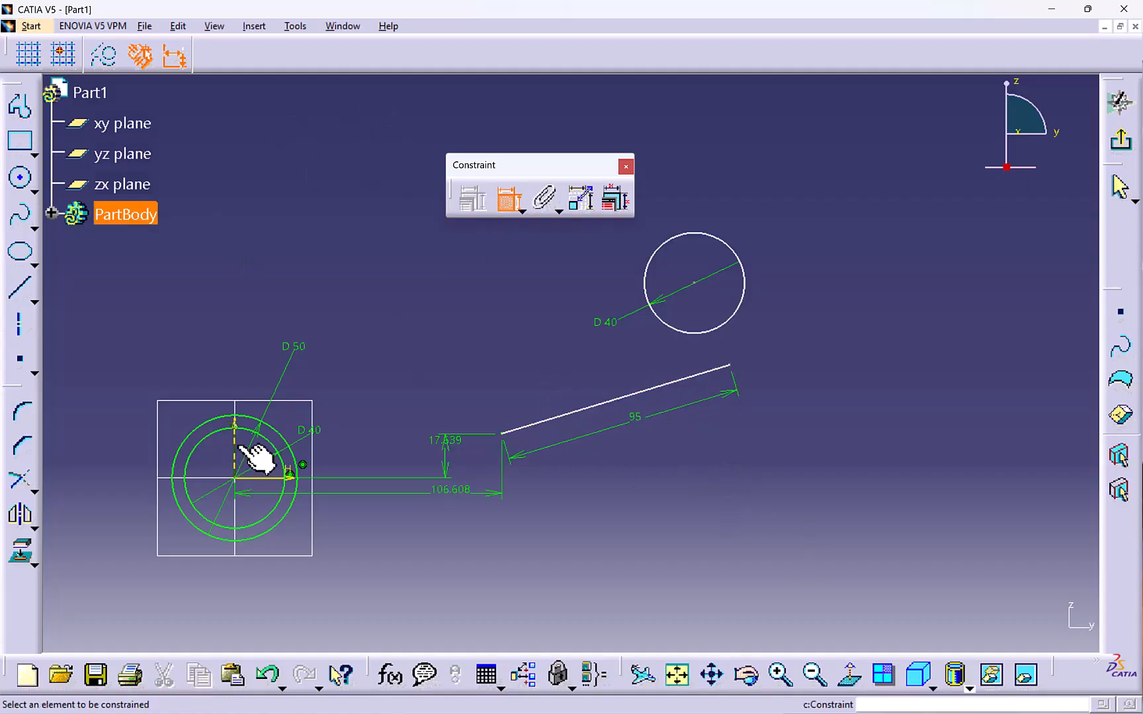
{"action": "left_click", "coordinate": [234, 445]}
{"action": "left_click", "coordinate": [732, 367]}
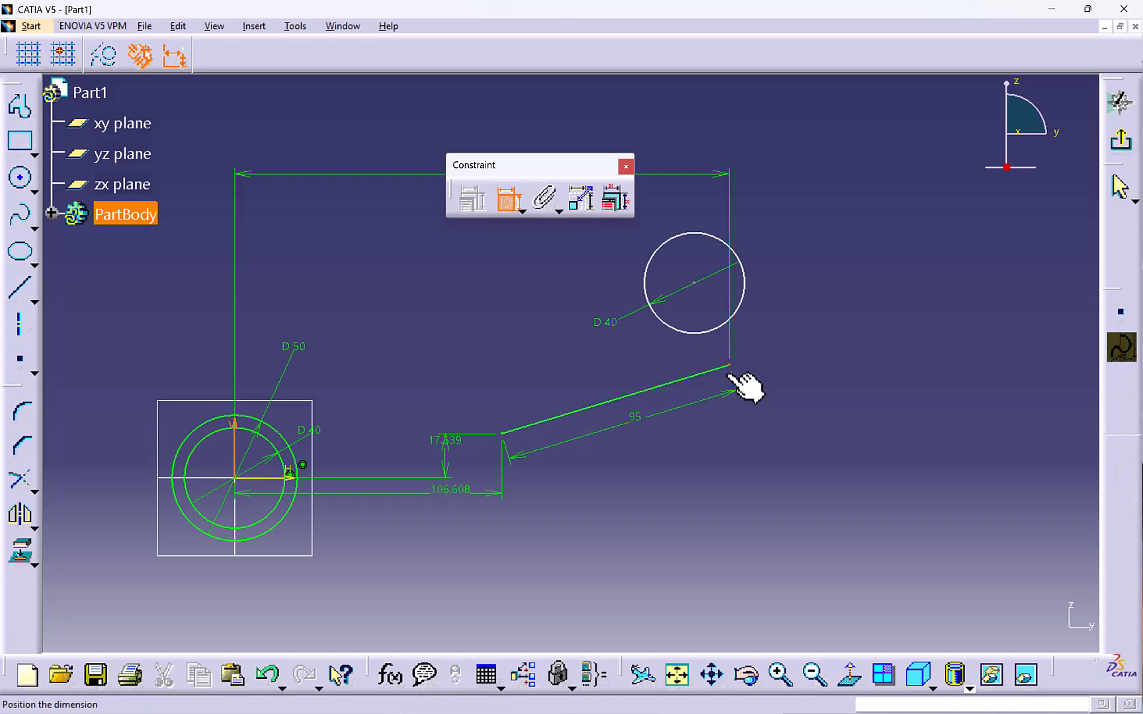
{"action": "left_click", "coordinate": [545, 576]}
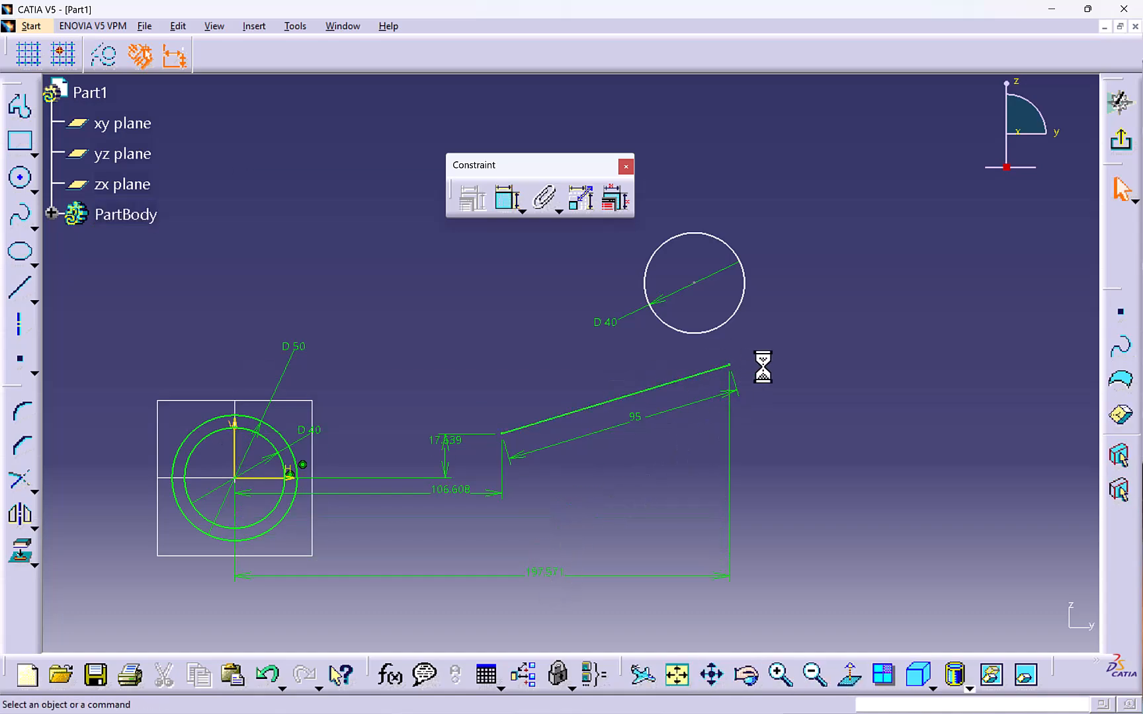
Reposition the 40 mm circle above the inclined line and try a contact constraint between the two.
{"action": "left_click_drag", "start_coordinate": [720, 295], "coordinate": [653, 258]}
{"action": "left_click", "coordinate": [745, 271]}
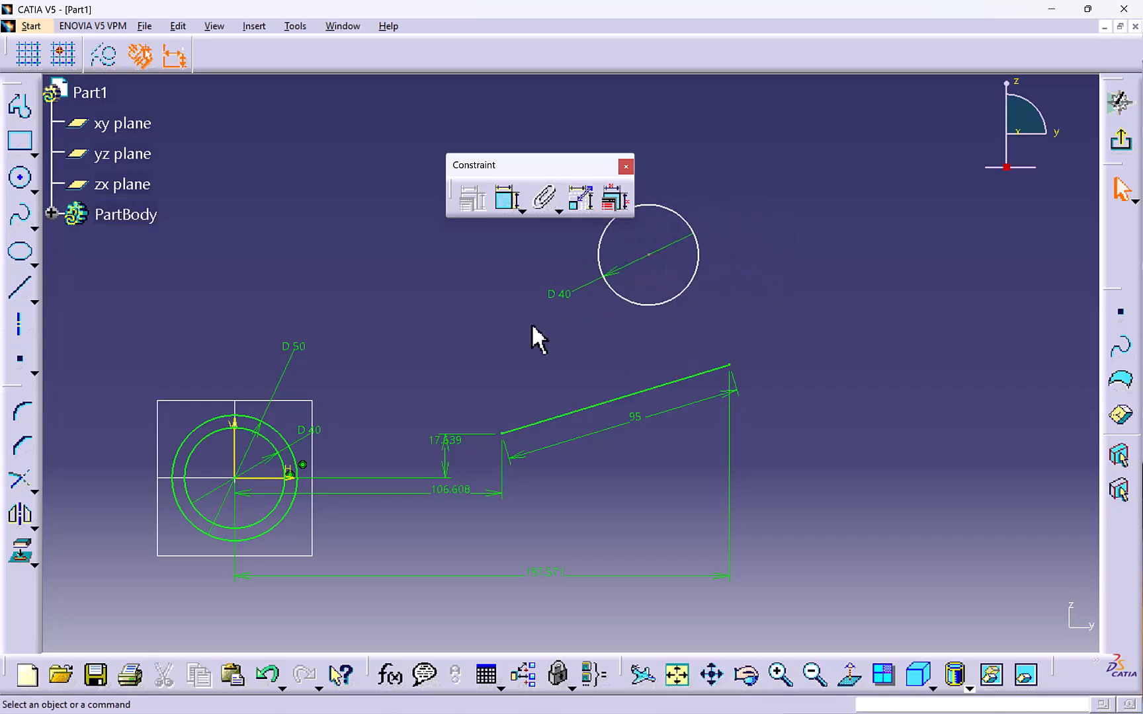
{"action": "left_click", "coordinate": [522, 211]}
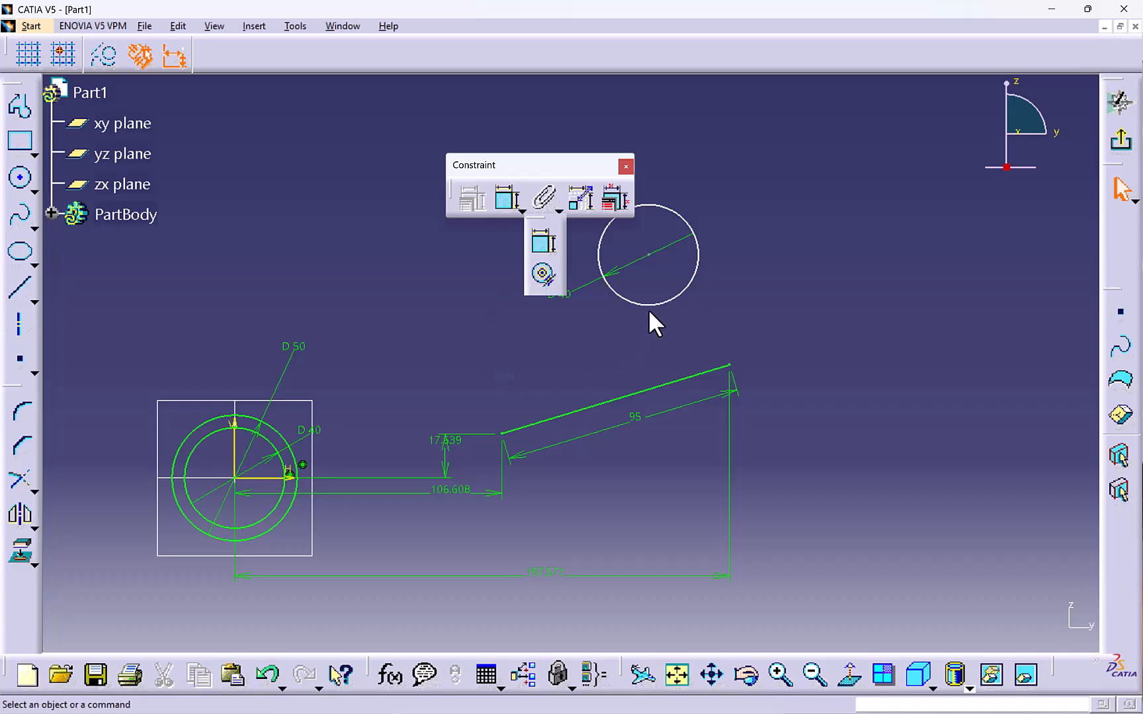
{"action": "left_click", "coordinate": [543, 273]}
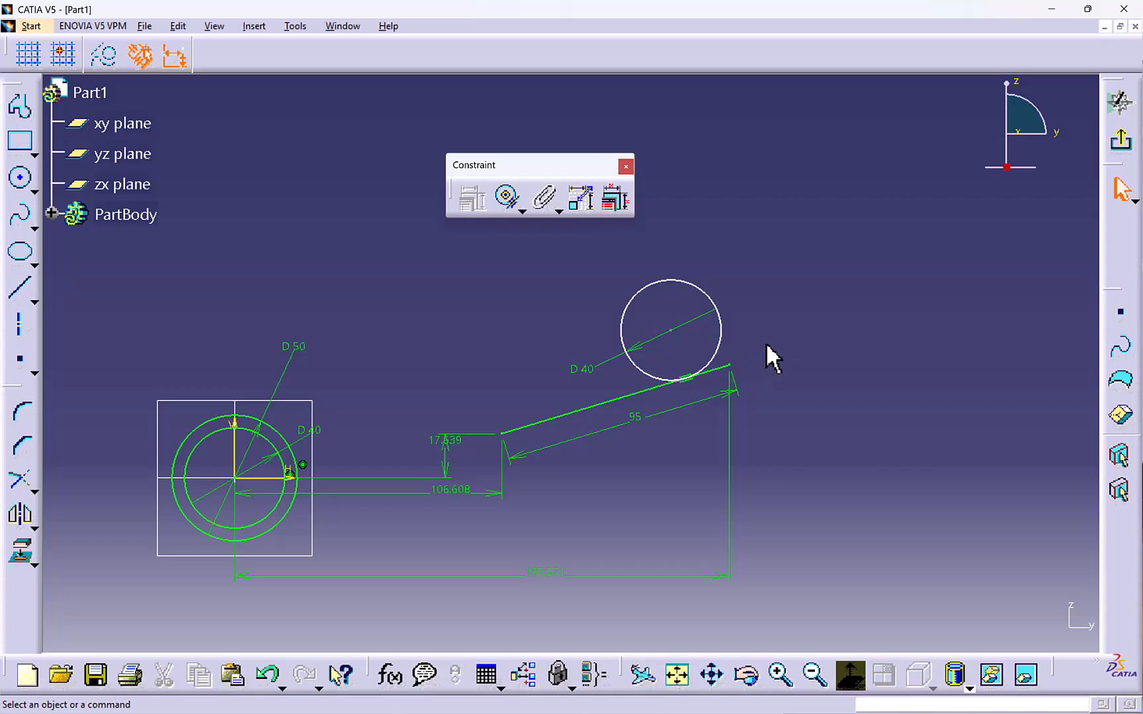
{"action": "left_click_drag", "start_coordinate": [672, 331], "coordinate": [660, 298]}
{"action": "left_click", "coordinate": [655, 391]}
{"action": "left_click", "coordinate": [632, 374]}
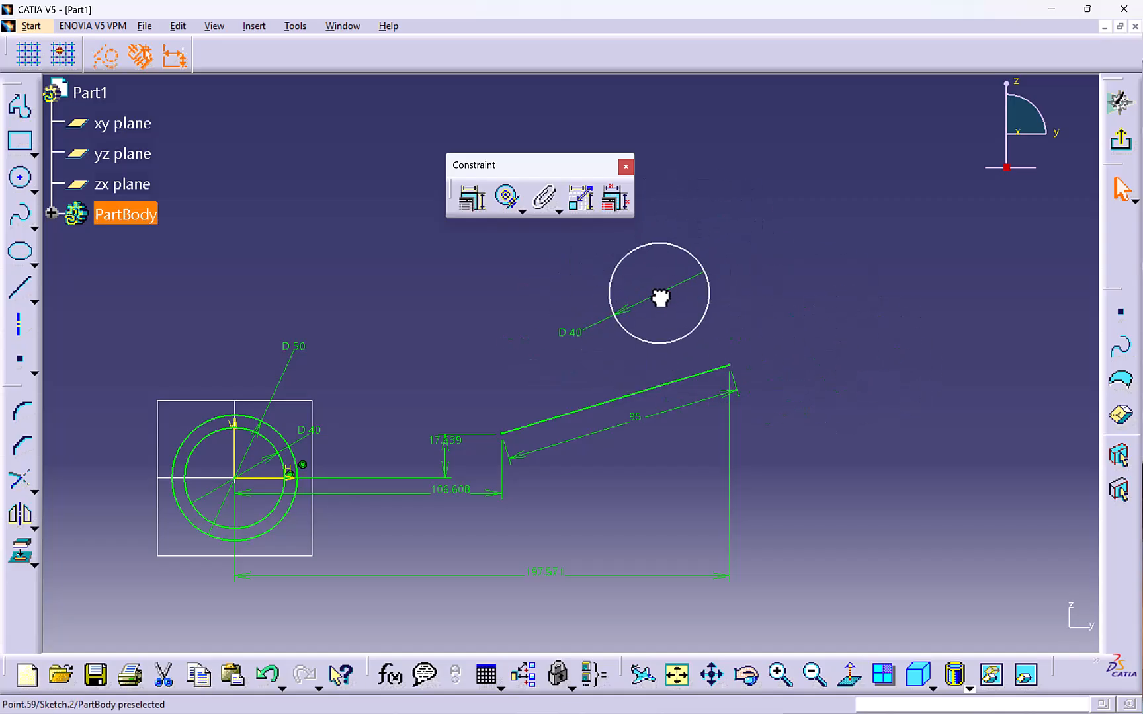
Try a contact constraint on the 40 mm circle and its centre point, and remove that constraint.
{"action": "left_click", "coordinate": [507, 198]}
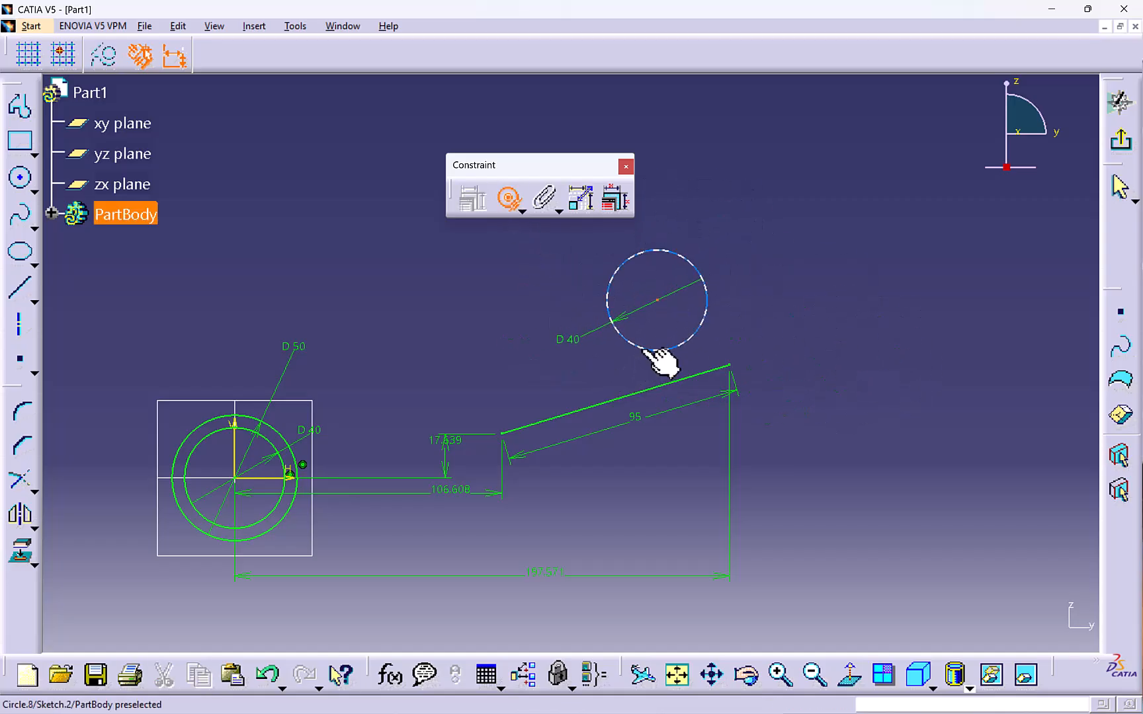
{"action": "left_click", "coordinate": [655, 349]}
{"action": "left_click", "coordinate": [671, 382]}
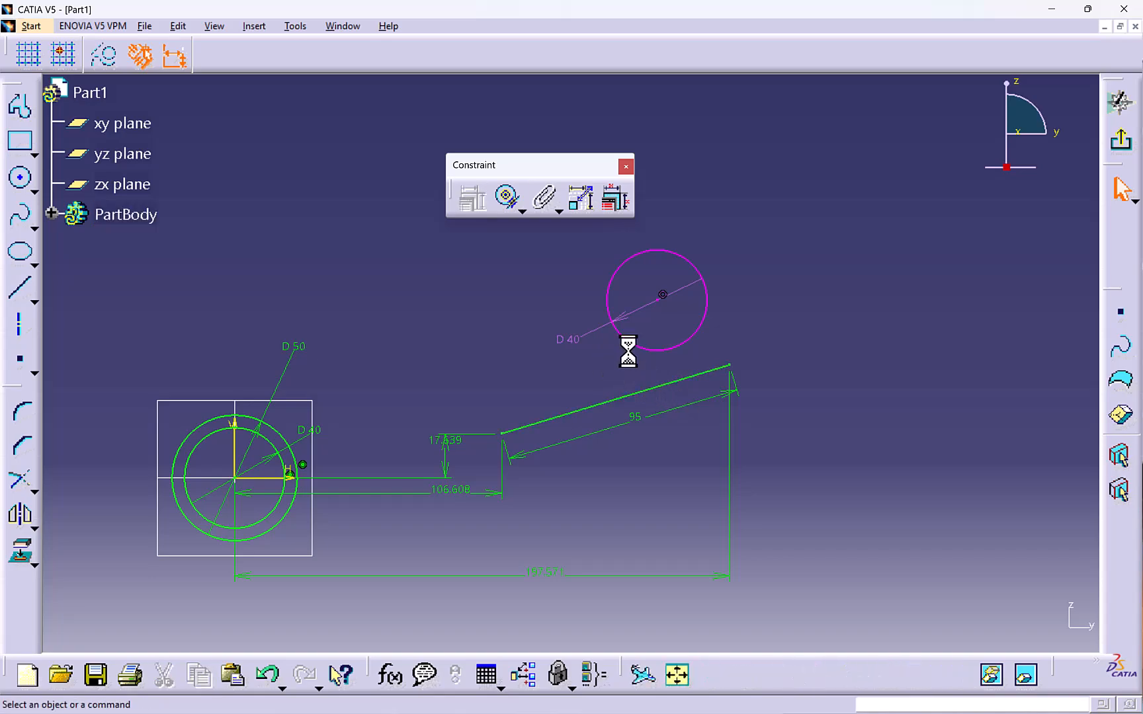
{"action": "left_click", "coordinate": [665, 295]}
{"action": "left_click", "coordinate": [740, 319]}
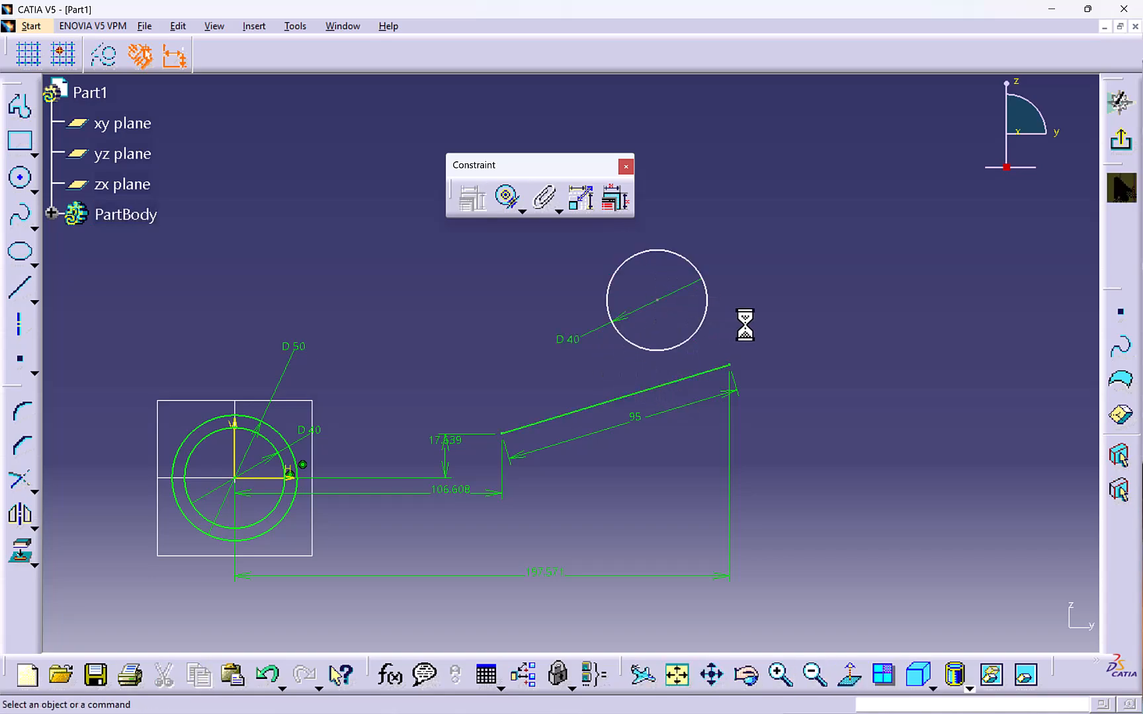
Apply a contact constraint between the 40 mm circle and the inclined line to make them tangent.
{"action": "left_click", "coordinate": [507, 198]}
{"action": "left_click", "coordinate": [656, 348]}
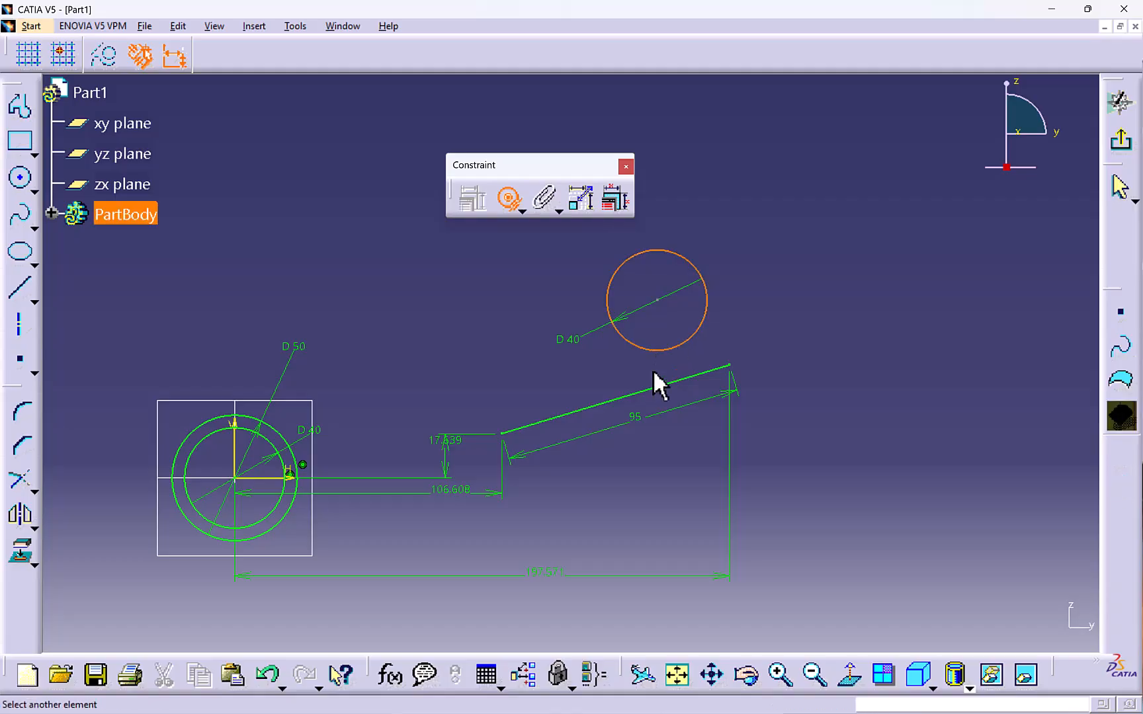
{"action": "left_click", "coordinate": [674, 382]}
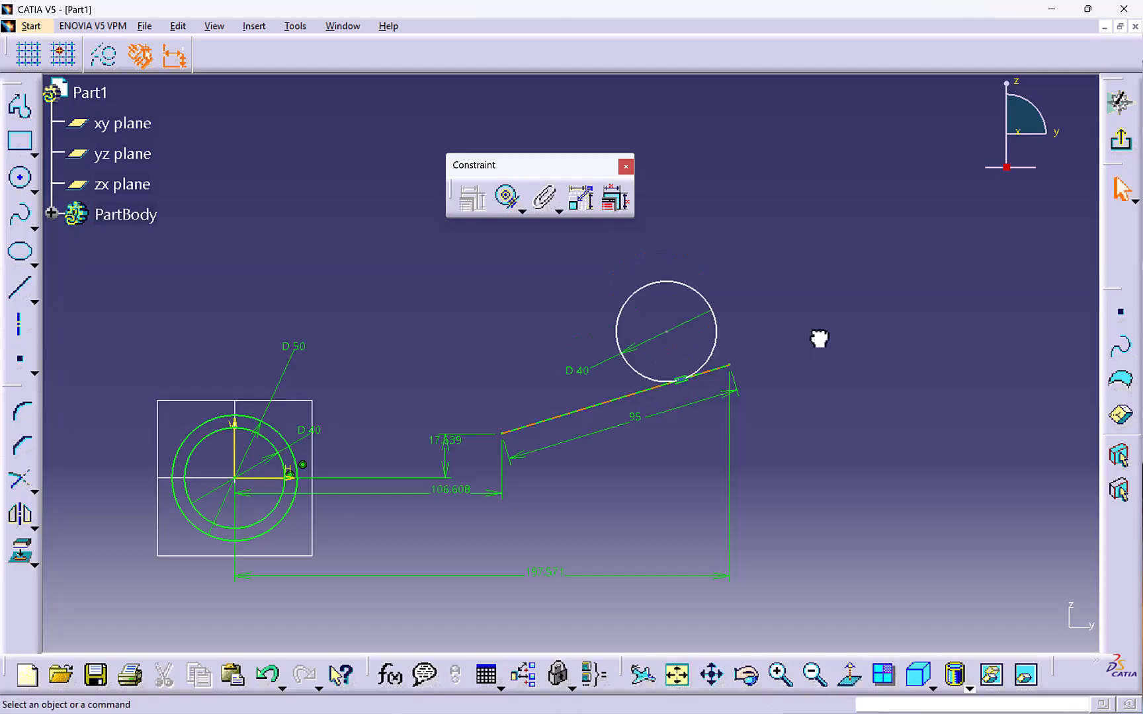
Delete the inclined line's endpoint distance dimensions and its 95 mm length dimension.
{"action": "left_click", "coordinate": [560, 213]}
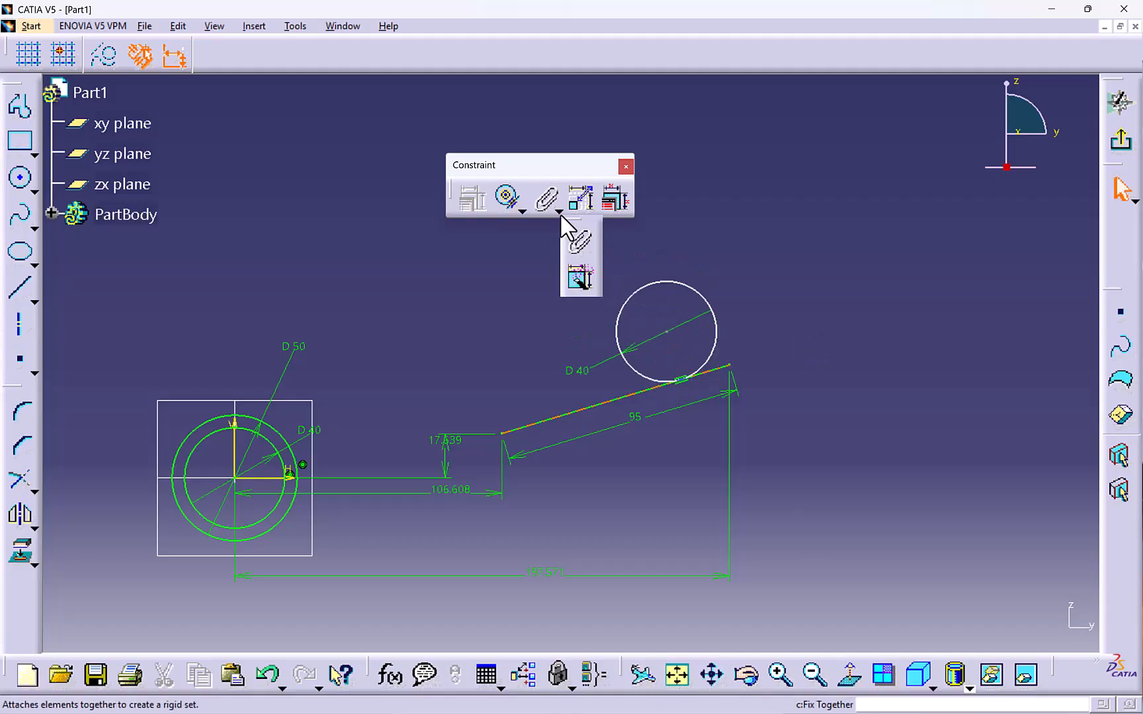
{"action": "left_click", "coordinate": [447, 439]}
{"action": "key", "text": "Delete"}
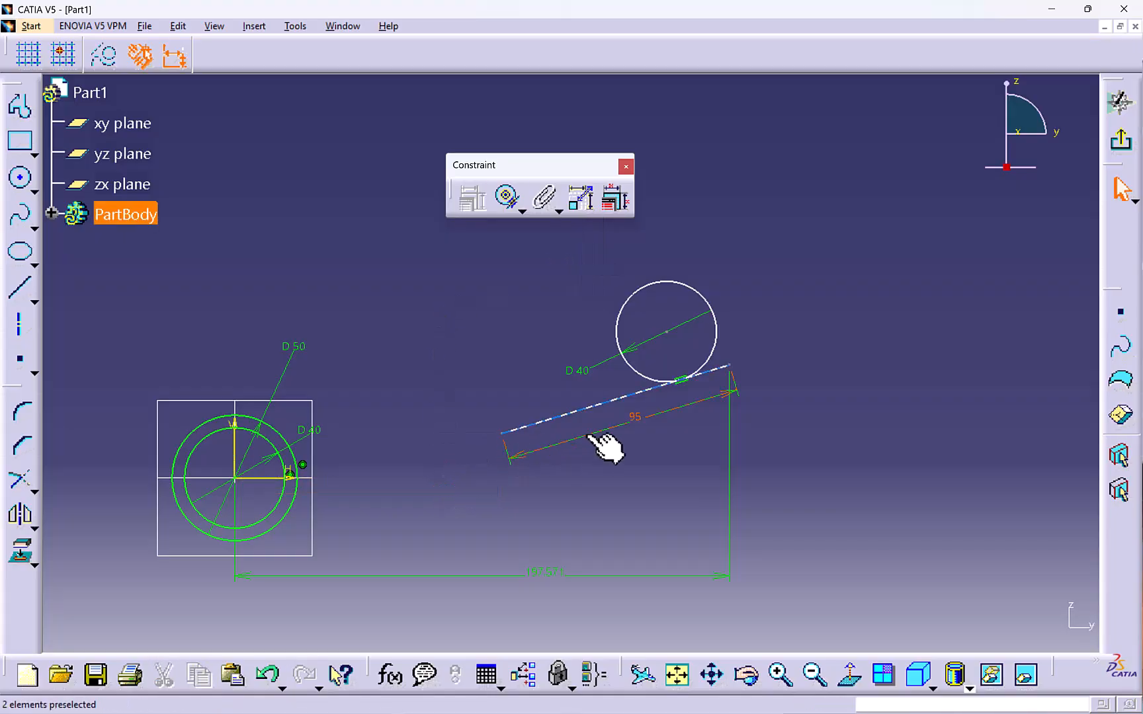
{"action": "left_click", "coordinate": [596, 433]}
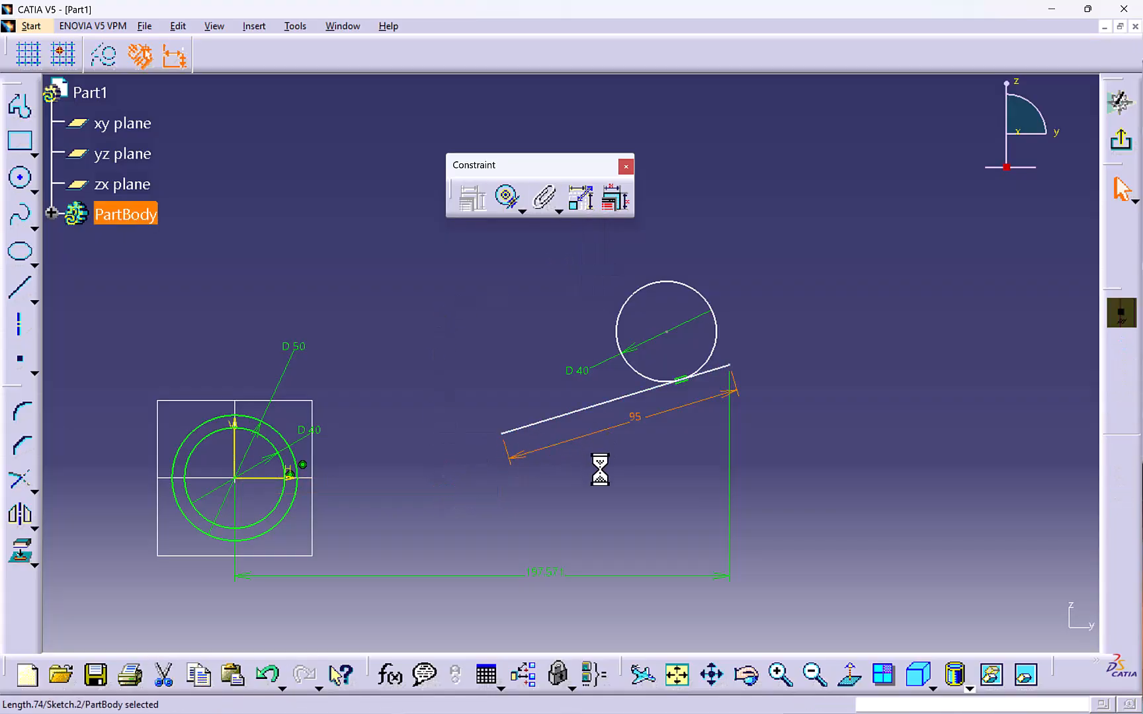
{"action": "left_click", "coordinate": [547, 577]}
{"action": "key", "text": "Delete"}
{"action": "left_click", "coordinate": [640, 417]}
{"action": "key", "text": "Delete"}
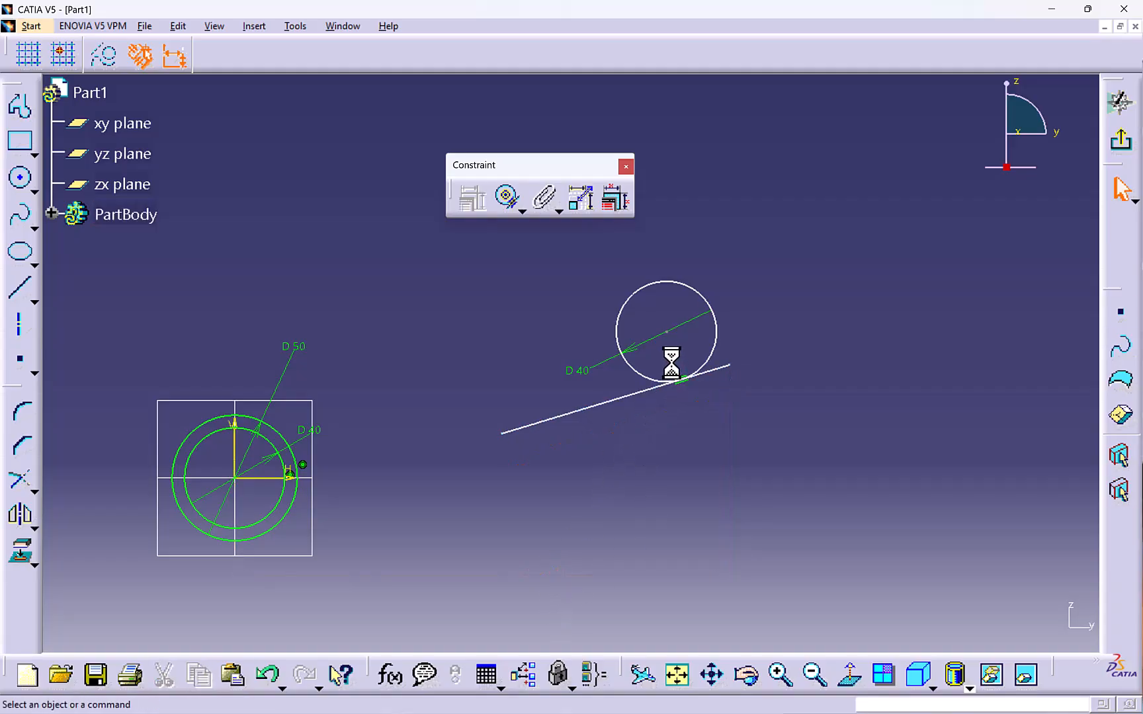
Delete the tangency constraint and the diameter dimension of the circle on the inclined line.
{"action": "left_click", "coordinate": [679, 377]}
{"action": "key", "text": "Delete"}
{"action": "left_click", "coordinate": [617, 362]}
{"action": "key", "text": "Delete"}
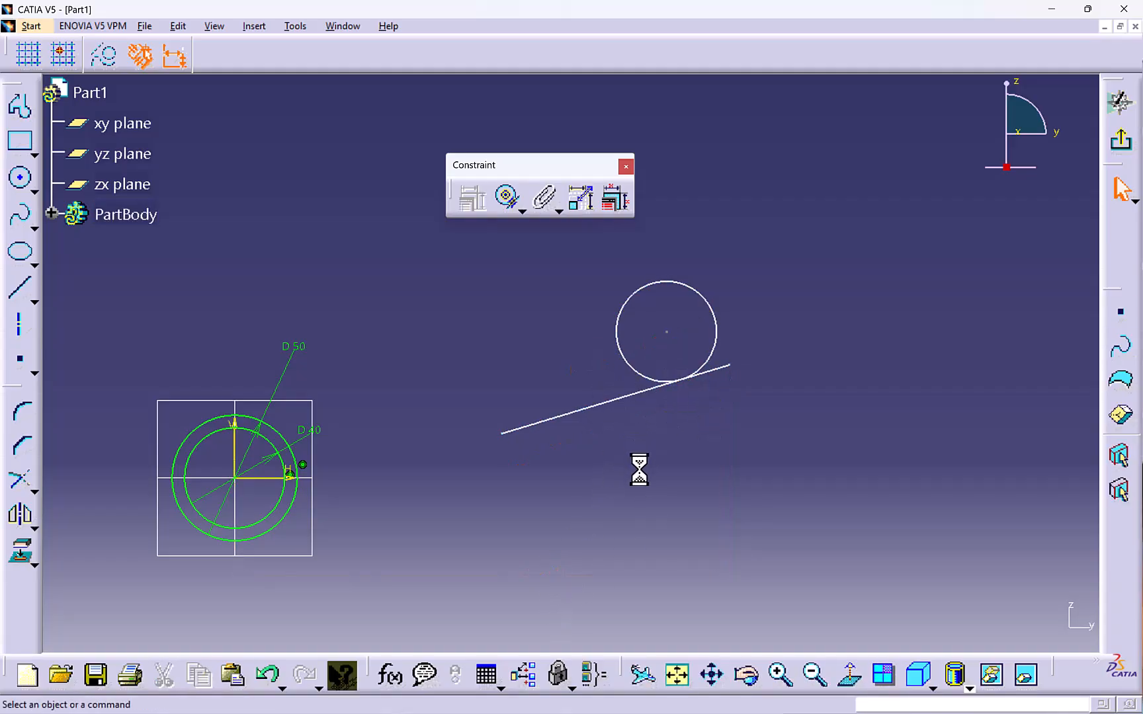
Fix together the circle, the inclined line and their points as one rigid set.
{"action": "left_click", "coordinate": [545, 207]}
{"action": "left_click_drag", "start_coordinate": [475, 275], "coordinate": [798, 466]}
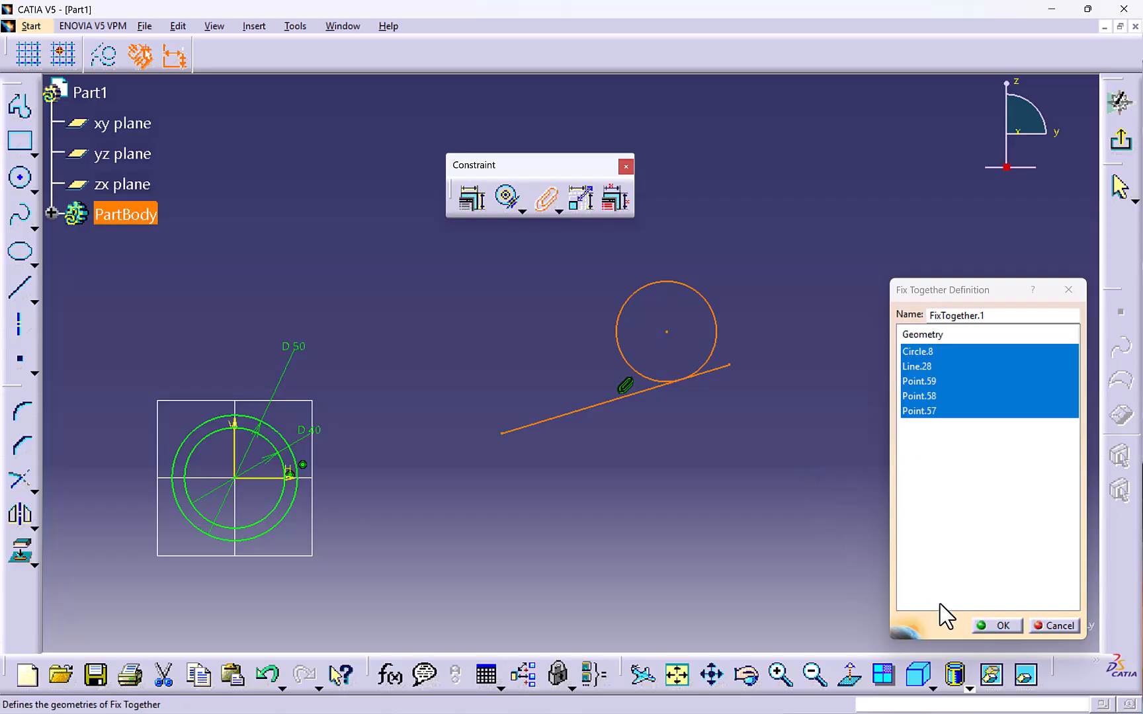
{"action": "left_click", "coordinate": [992, 625]}
Move the fixed-together circle and inclined line around as one set to test the constraint.
{"action": "left_click_drag", "start_coordinate": [688, 343], "coordinate": [768, 318]}
{"action": "mouse_move", "coordinate": [641, 438]}
{"action": "left_mouse_down"}
{"action": "mouse_move", "coordinate": [675, 472]}
{"action": "mouse_move", "coordinate": [566, 454]}
{"action": "mouse_move", "coordinate": [646, 451]}
{"action": "left_mouse_up"}
{"action": "left_click_drag", "start_coordinate": [702, 375], "coordinate": [688, 326]}
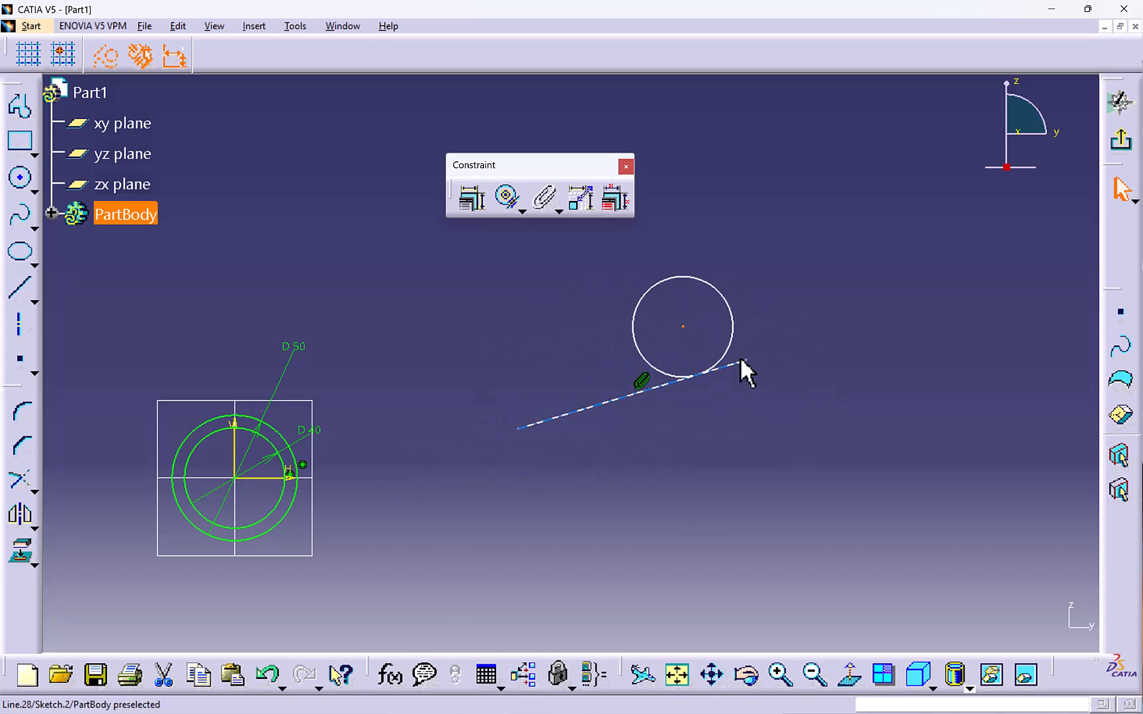
{"action": "left_click_drag", "start_coordinate": [740, 357], "coordinate": [727, 435]}
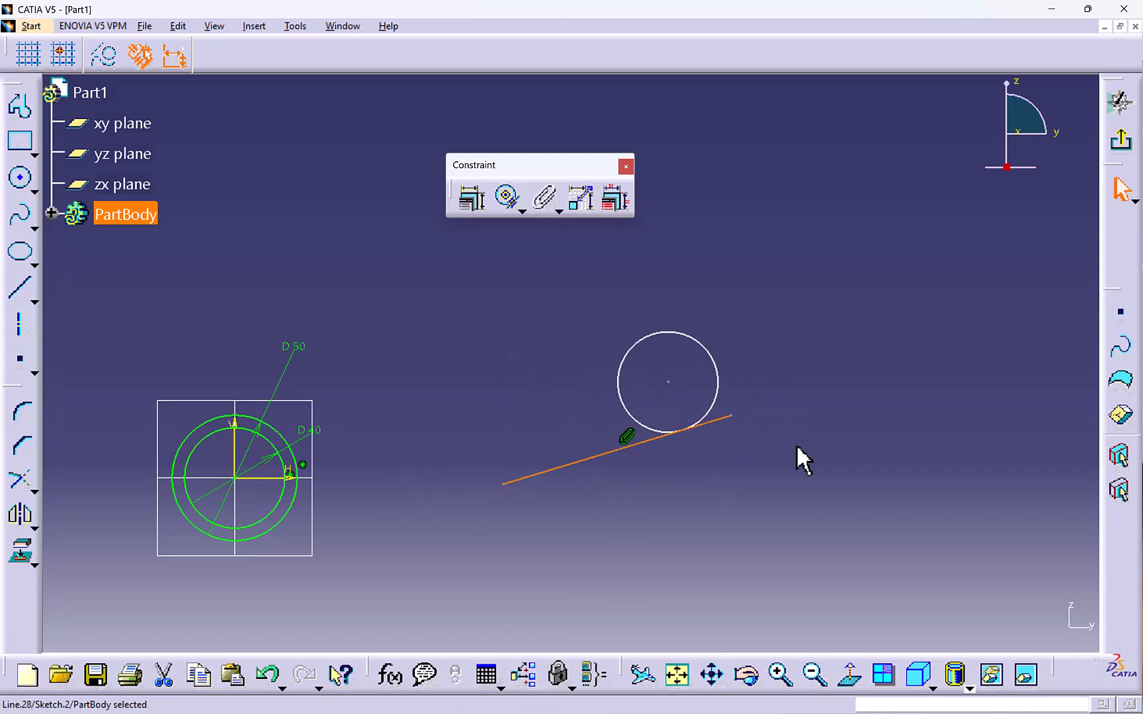
Select all the sketch geometry and constraints and delete them to empty the sketch.
{"action": "left_click", "coordinate": [559, 211]}
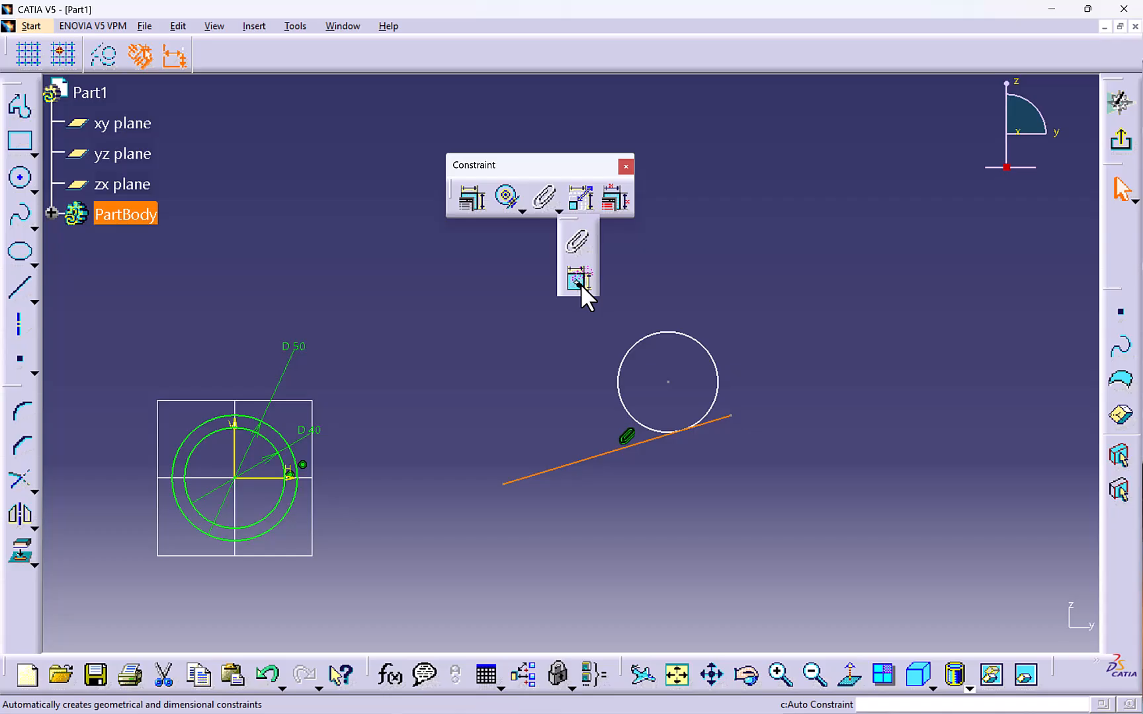
{"action": "left_click", "coordinate": [488, 311]}
{"action": "left_click", "coordinate": [105, 313]}
{"action": "key", "text": "ctrl+a"}
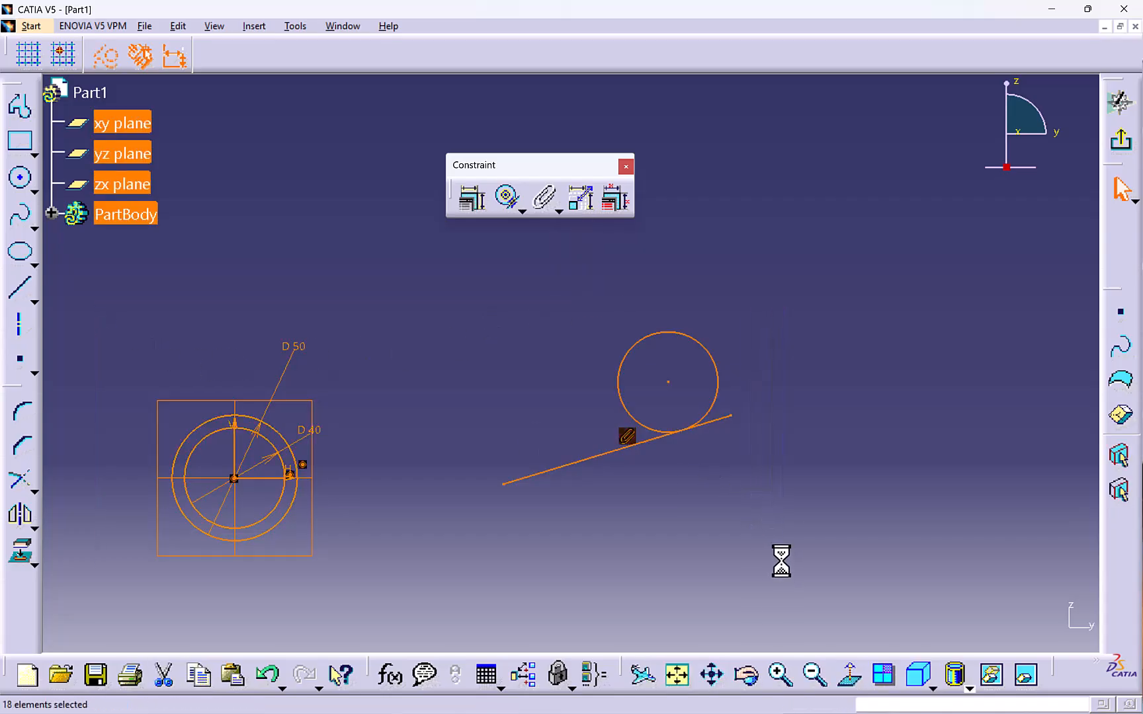
{"action": "key", "text": "Delete"}
Sketch a profile beside the origin with a vertical edge, about 33 mm ledge, incline, about 50 mm top edge, second incline, short drop and about 39 mm ledge.
{"action": "left_click", "coordinate": [20, 107]}
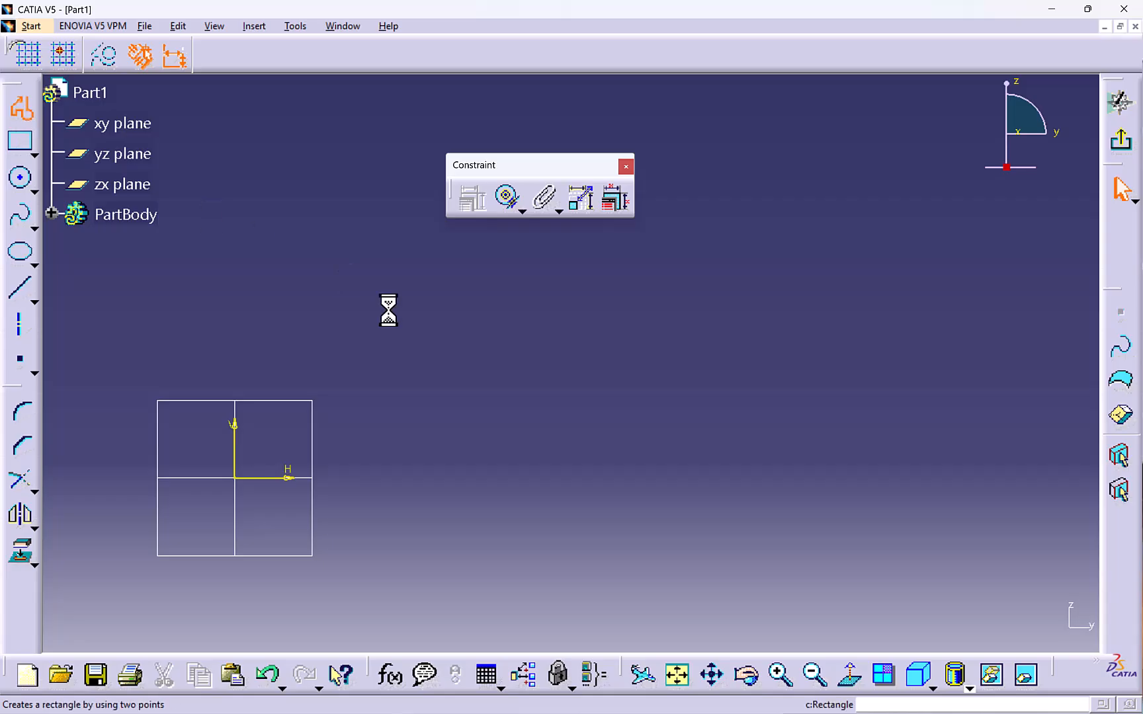
{"action": "left_click", "coordinate": [446, 473]}
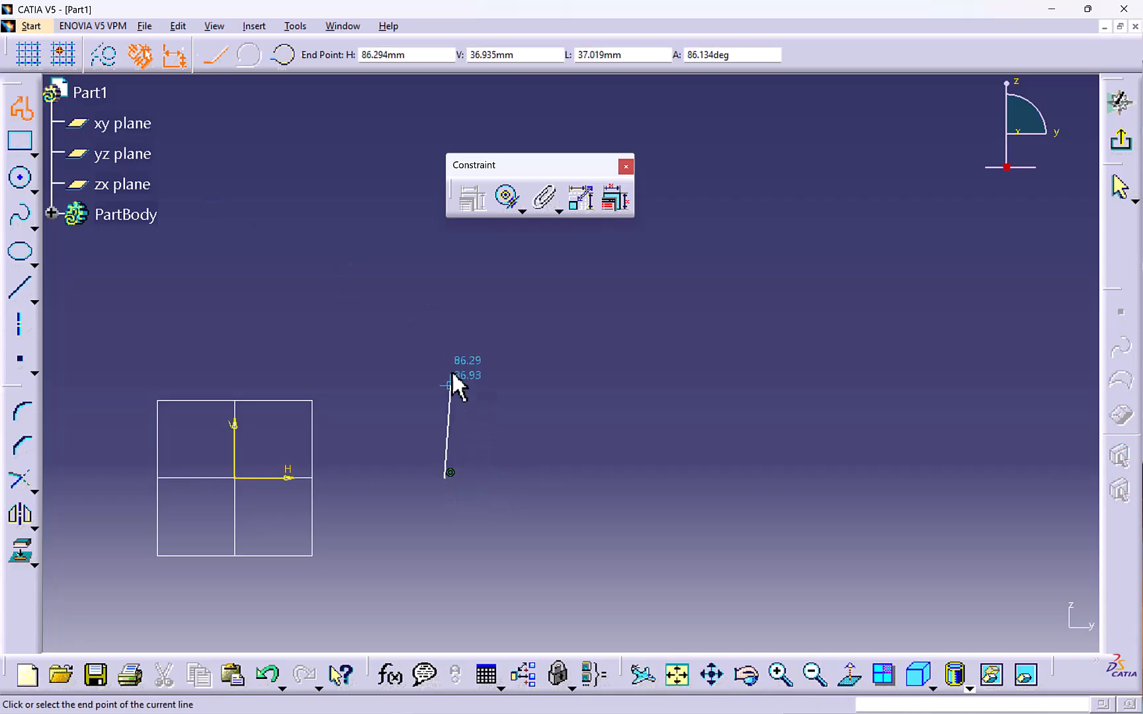
{"action": "left_click", "coordinate": [444, 338]}
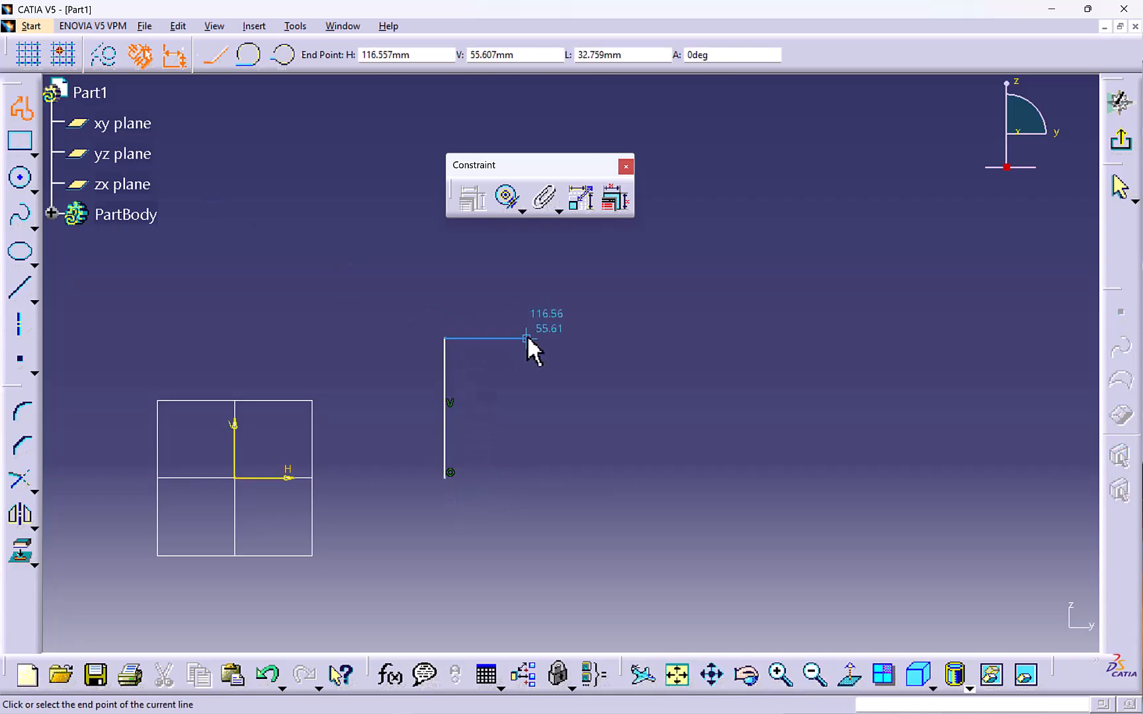
{"action": "left_click", "coordinate": [526, 338]}
{"action": "left_click", "coordinate": [586, 297]}
{"action": "left_click", "coordinate": [713, 297]}
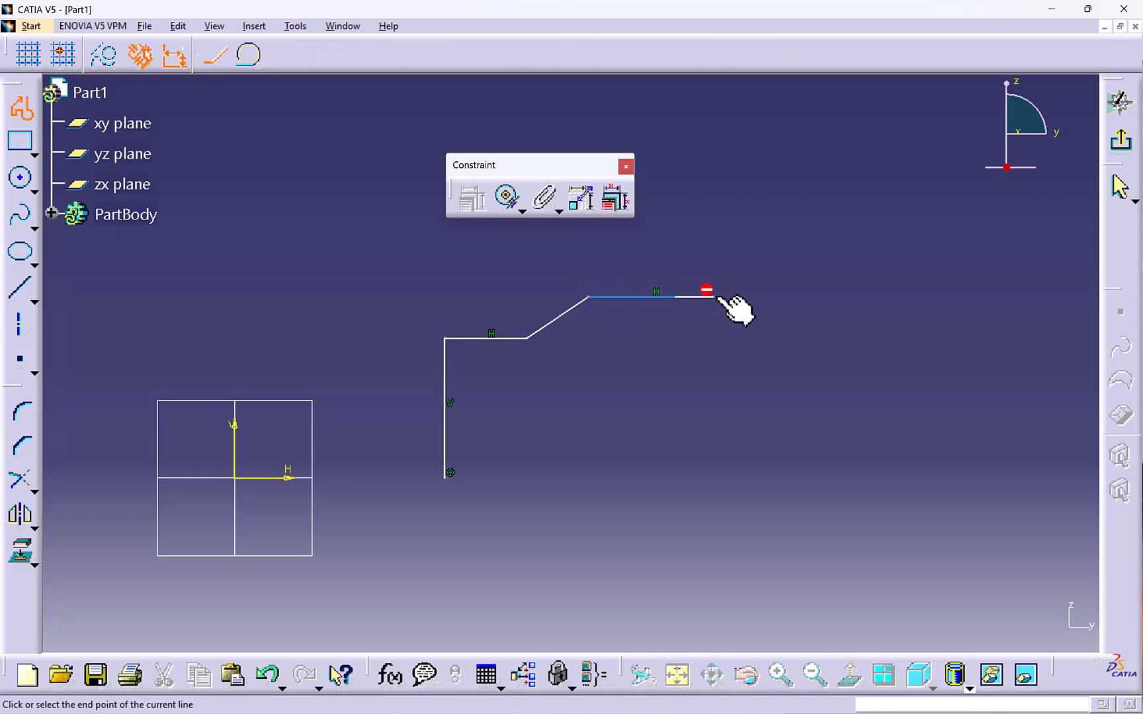
{"action": "left_click", "coordinate": [756, 343]}
{"action": "left_click", "coordinate": [762, 381]}
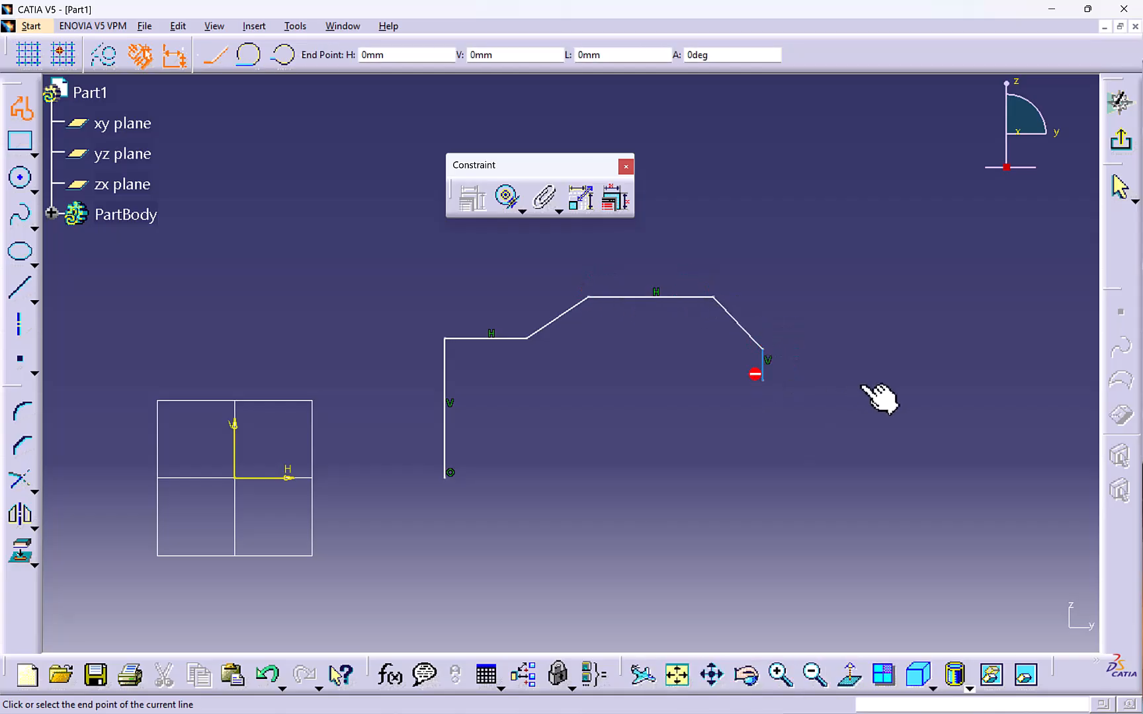
{"action": "left_click", "coordinate": [861, 380]}
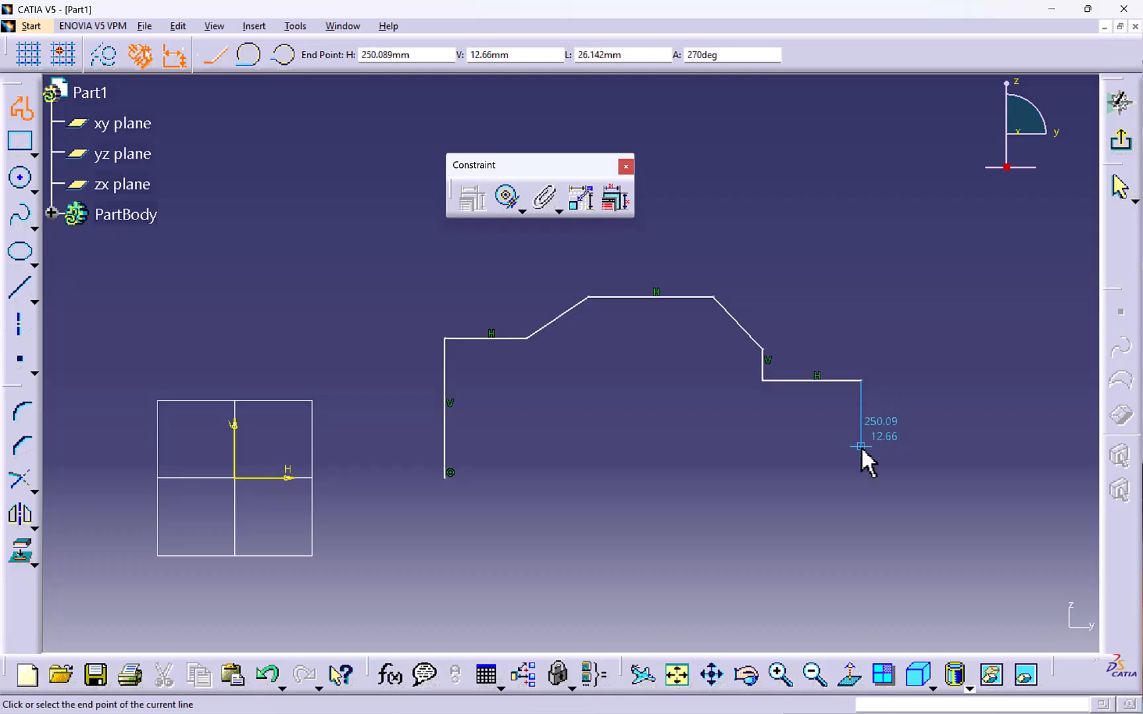
Close the profile with a vertical end edge about 35 mm long and a stepped base containing a notch about 46 mm wide.
{"action": "left_click", "coordinate": [861, 468]}
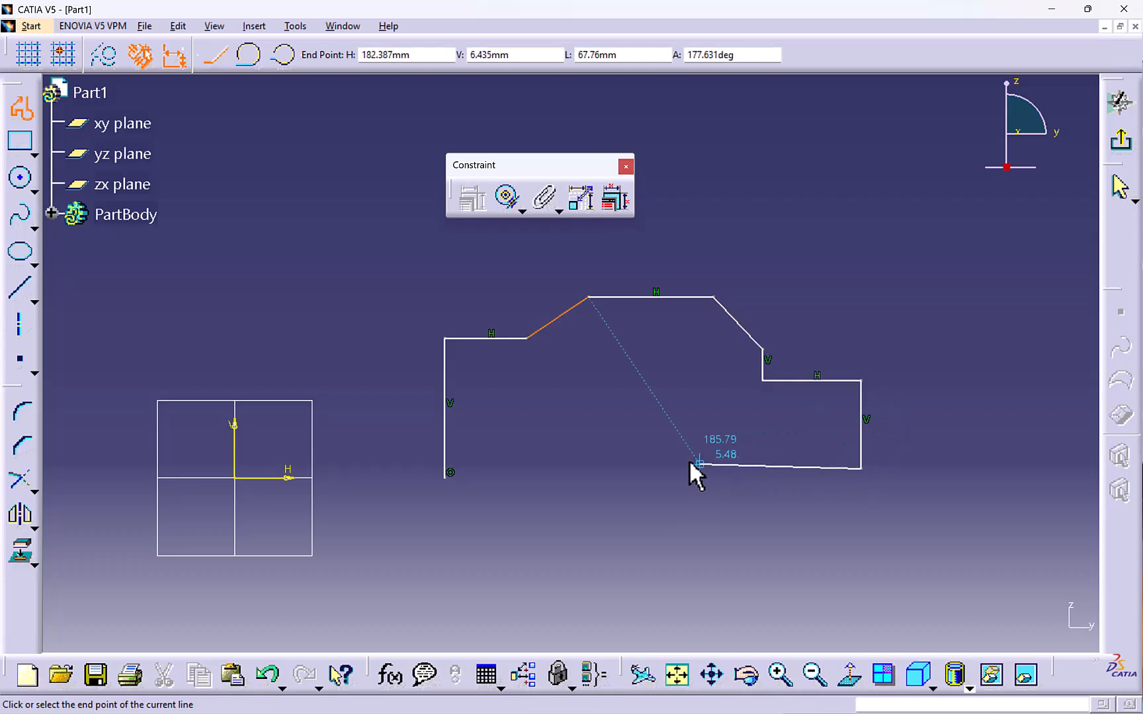
{"action": "left_click", "coordinate": [670, 468]}
{"action": "left_click", "coordinate": [670, 419]}
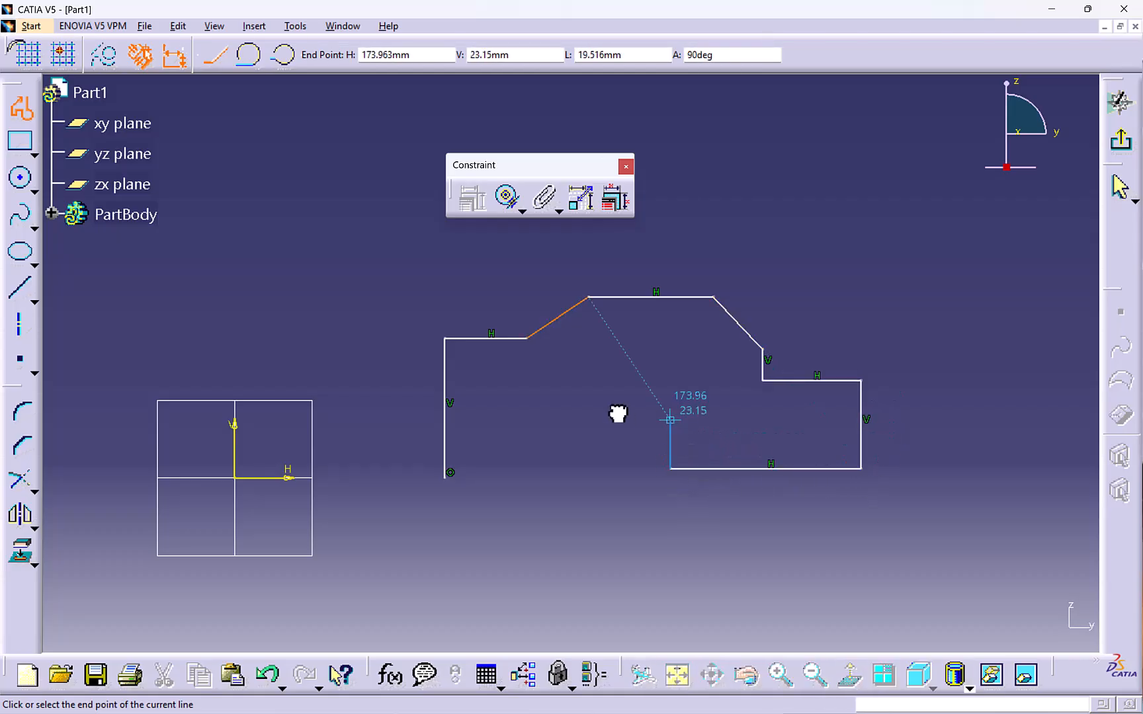
{"action": "left_click", "coordinate": [556, 419]}
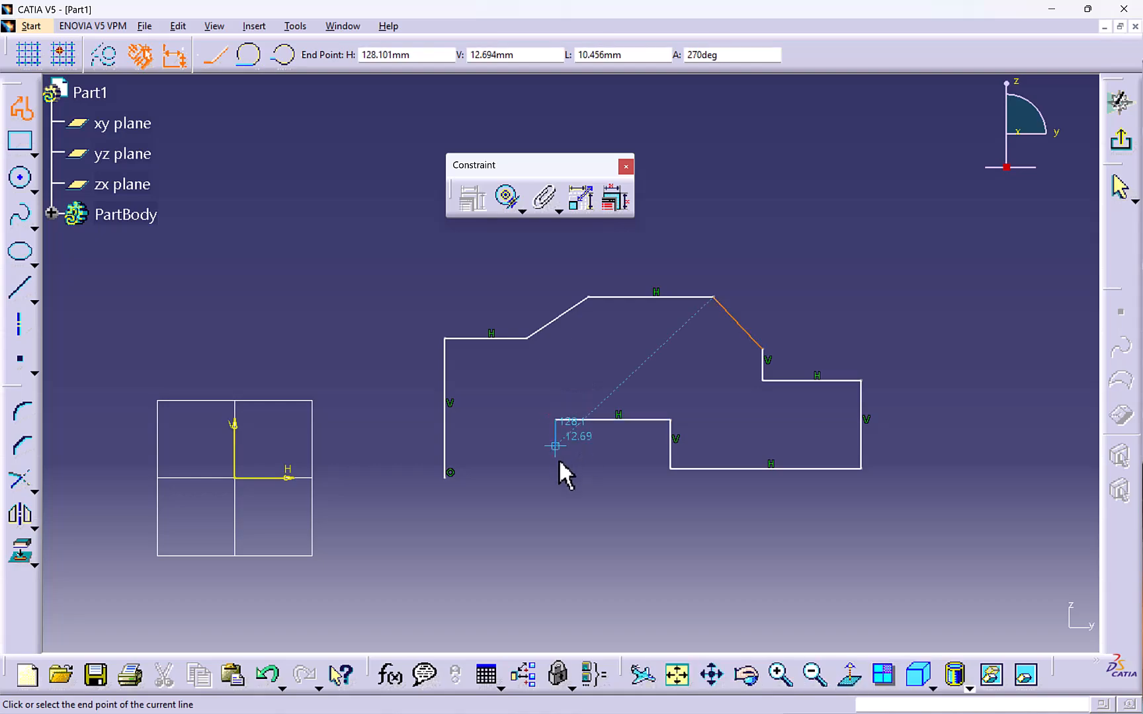
{"action": "left_click", "coordinate": [556, 474]}
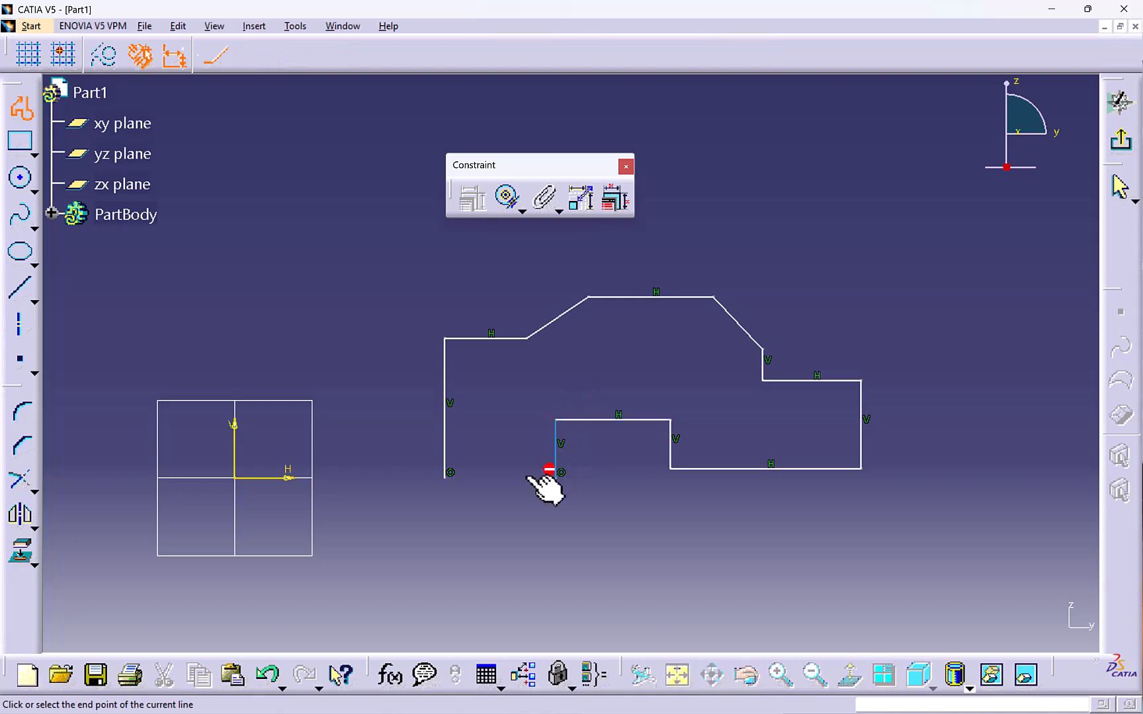
{"action": "left_click", "coordinate": [444, 478]}
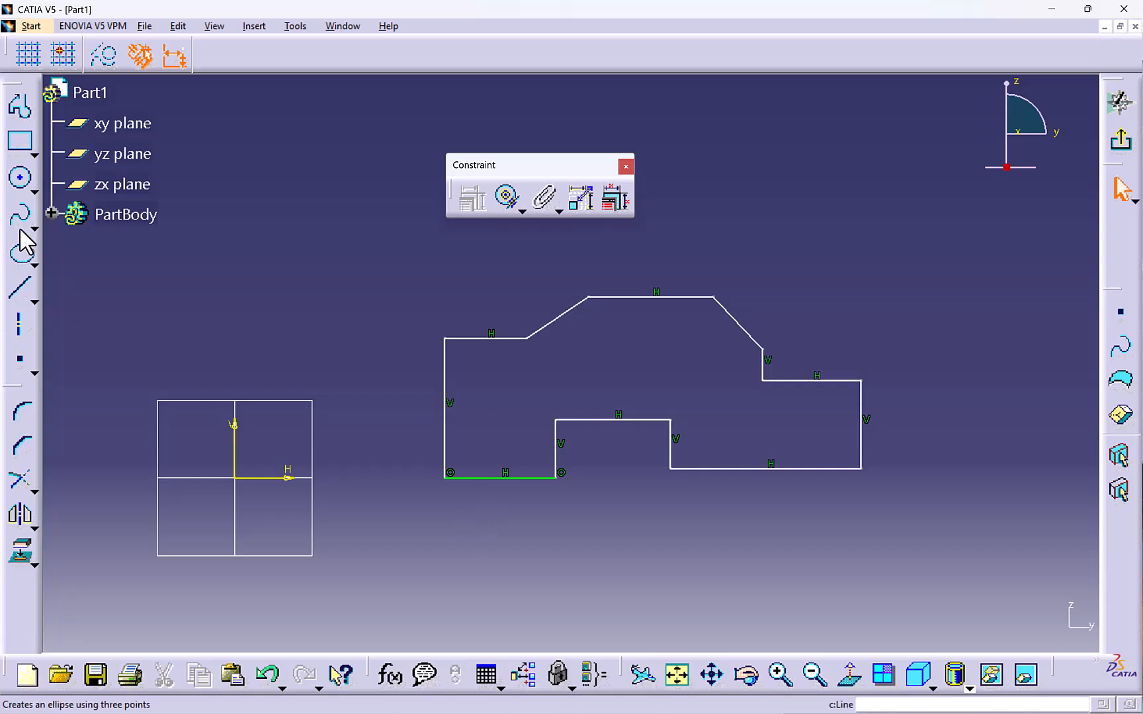
Draw a circle of about 9.6 mm radius above the notch and a rectangle about 14 × 15 mm inside the profile's left block.
{"action": "left_click", "coordinate": [20, 177]}
{"action": "left_click", "coordinate": [631, 362]}
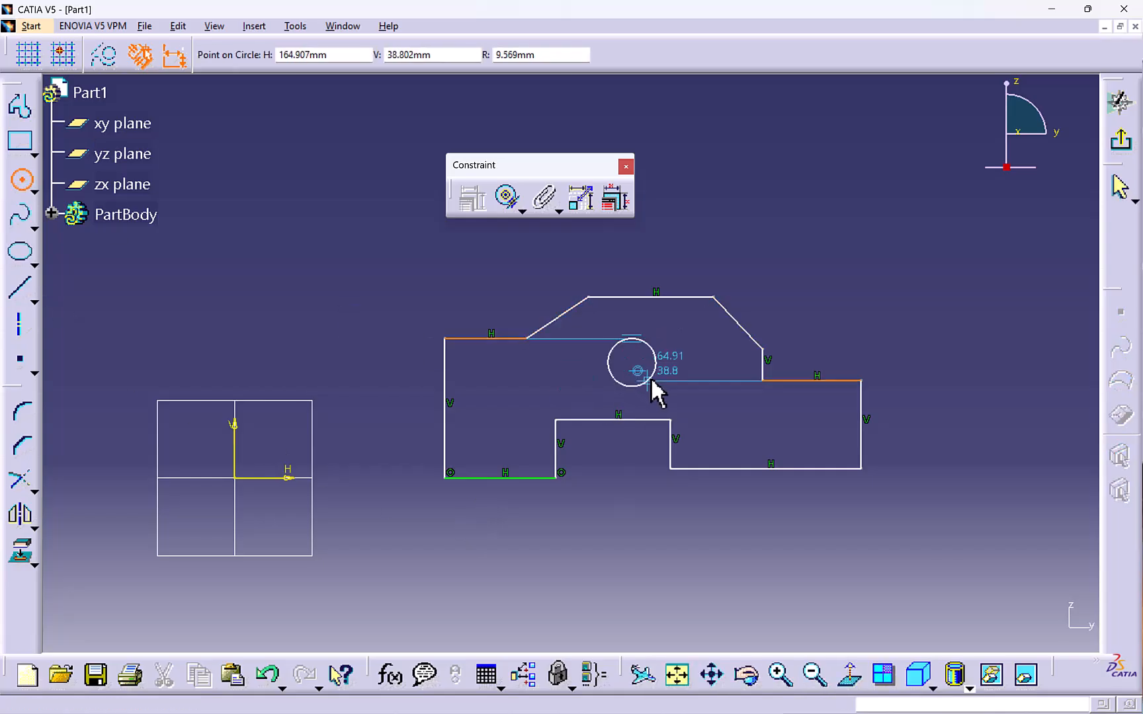
{"action": "left_click", "coordinate": [651, 377]}
{"action": "left_click", "coordinate": [21, 142]}
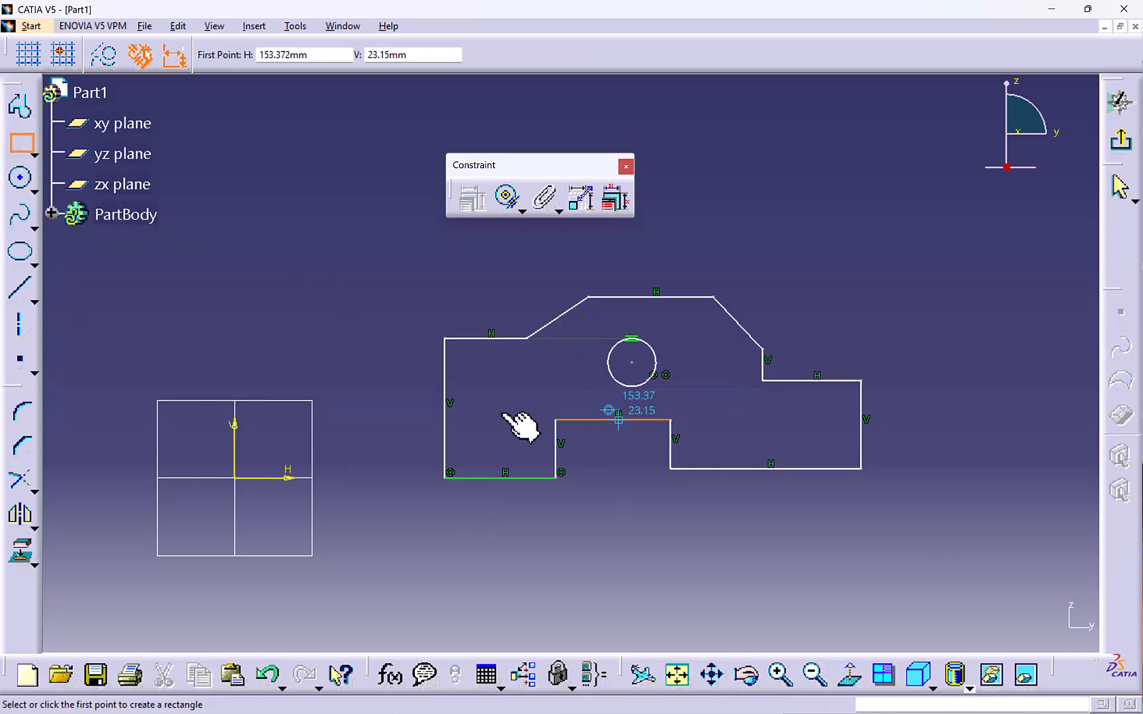
{"action": "left_click", "coordinate": [477, 397]}
{"action": "left_click", "coordinate": [514, 433]}
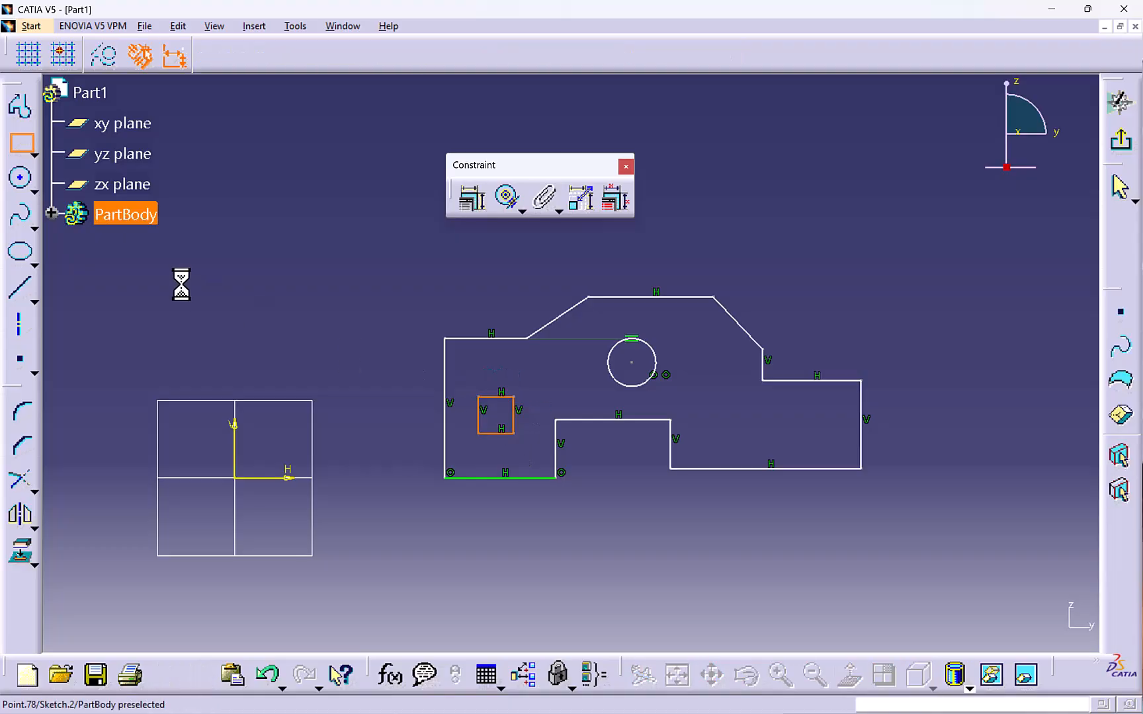
Draw a circle of about 7.5 mm radius in the profile's right block and delete the tangency between the upper circle and the left ledge.
{"action": "left_click", "coordinate": [22, 182]}
{"action": "left_click", "coordinate": [800, 428]}
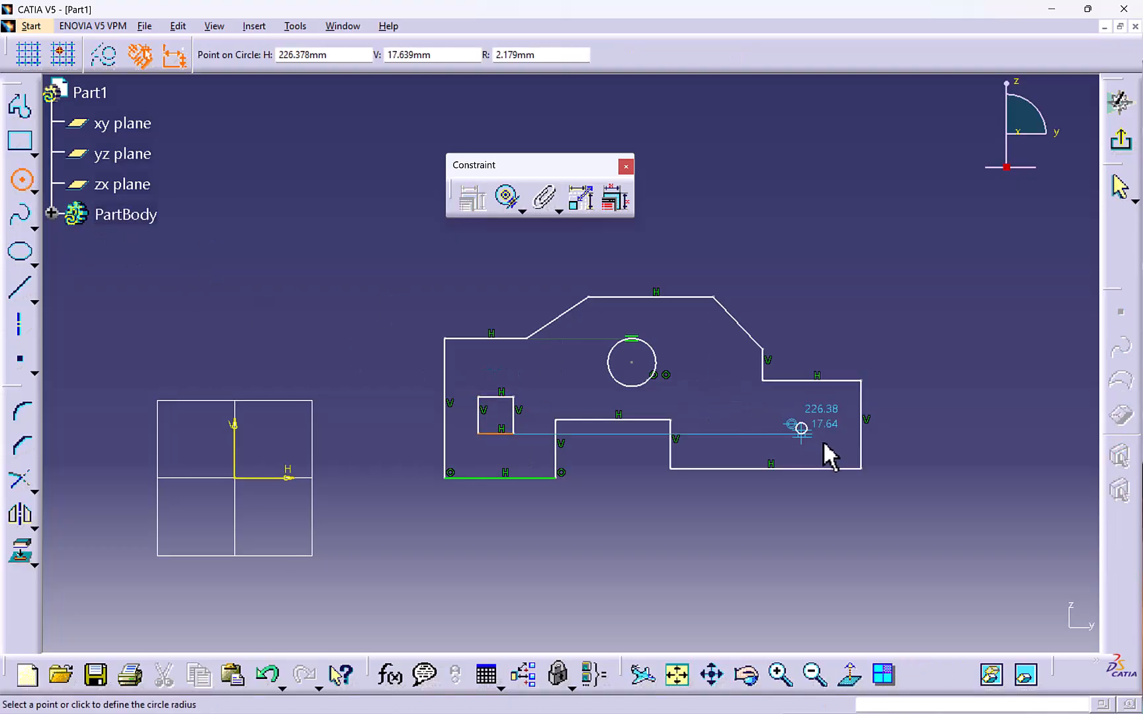
{"action": "left_click", "coordinate": [817, 439]}
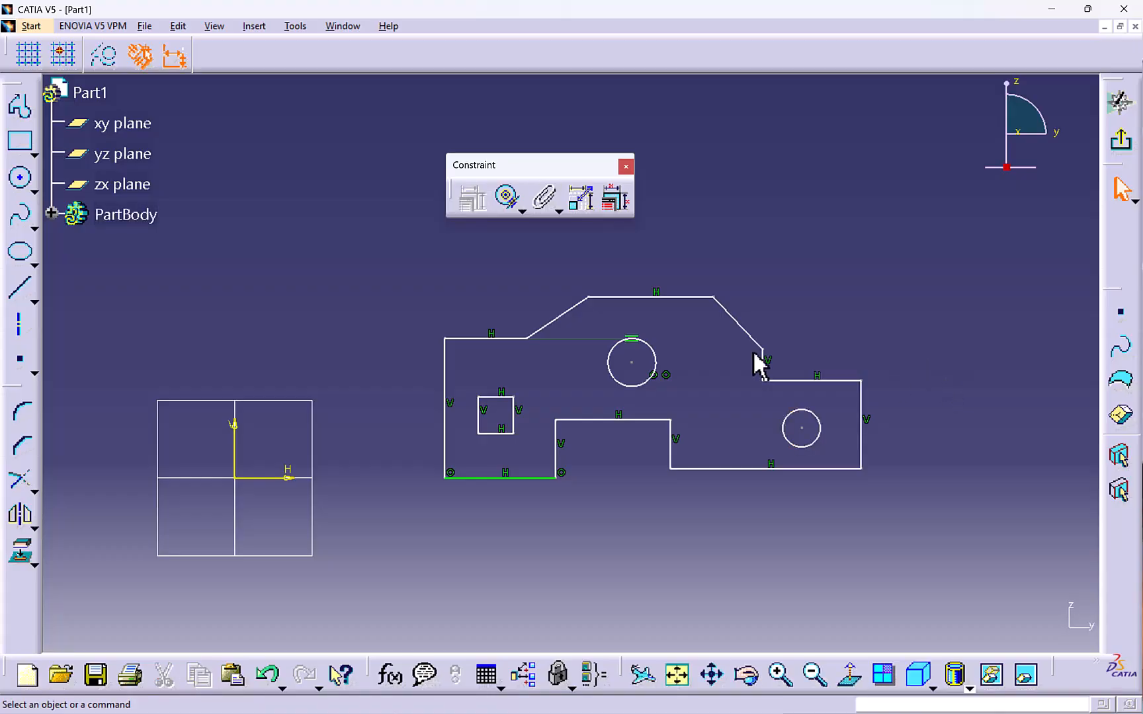
{"action": "left_click", "coordinate": [631, 338]}
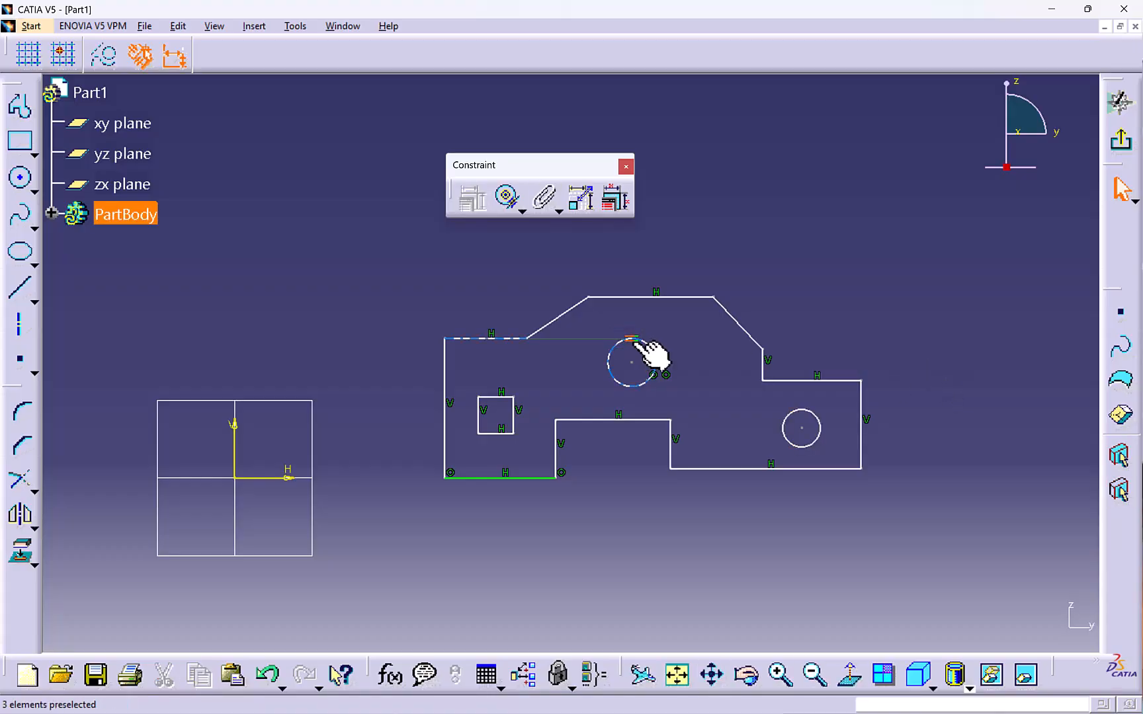
{"action": "key", "text": "Delete"}
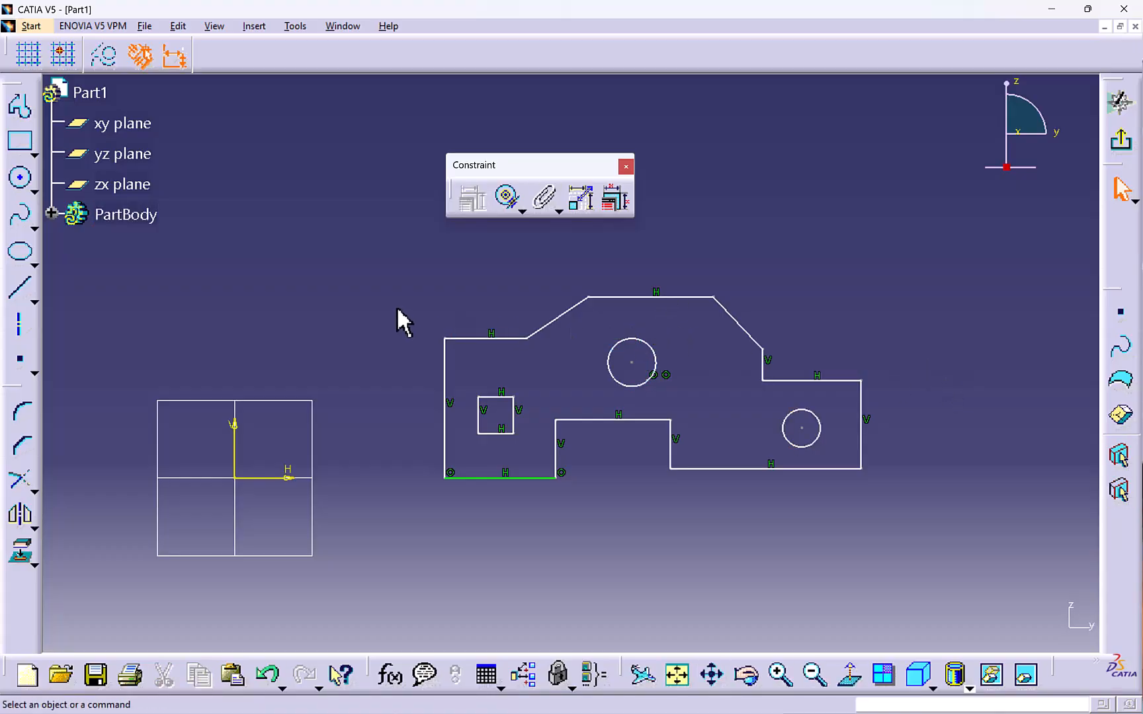
Apply Auto Constraint to the complete profile with its two circles, the rectangle and the sketch axes.
{"action": "left_click", "coordinate": [558, 211]}
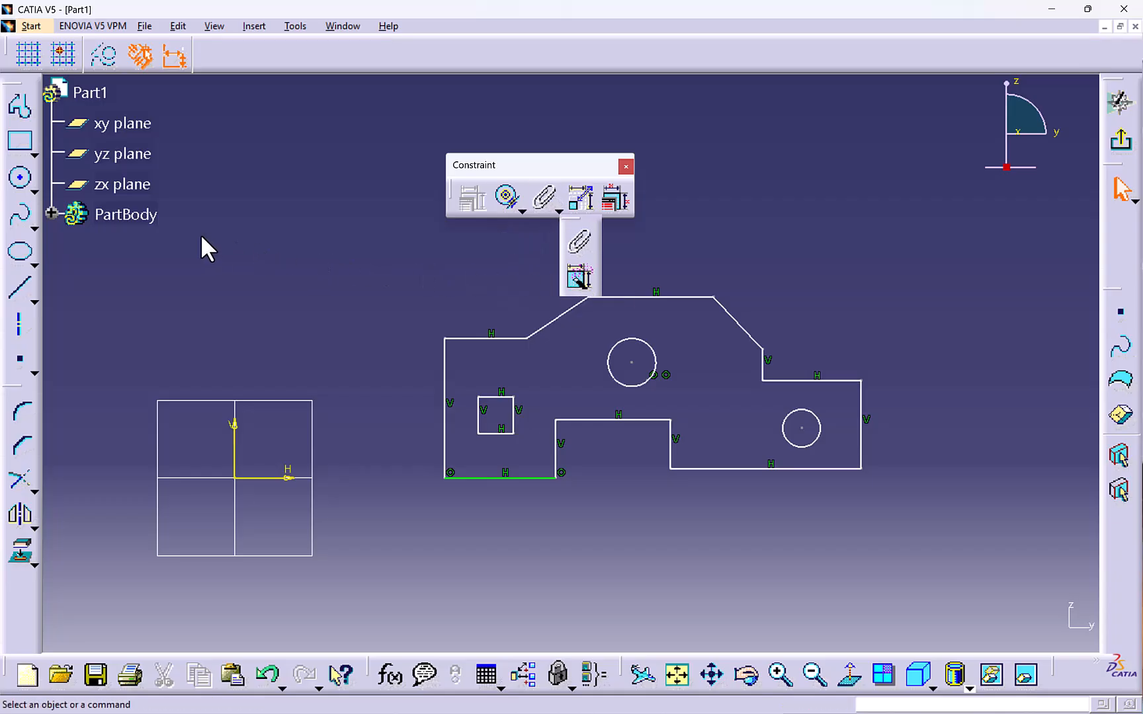
{"action": "left_click", "coordinate": [576, 277]}
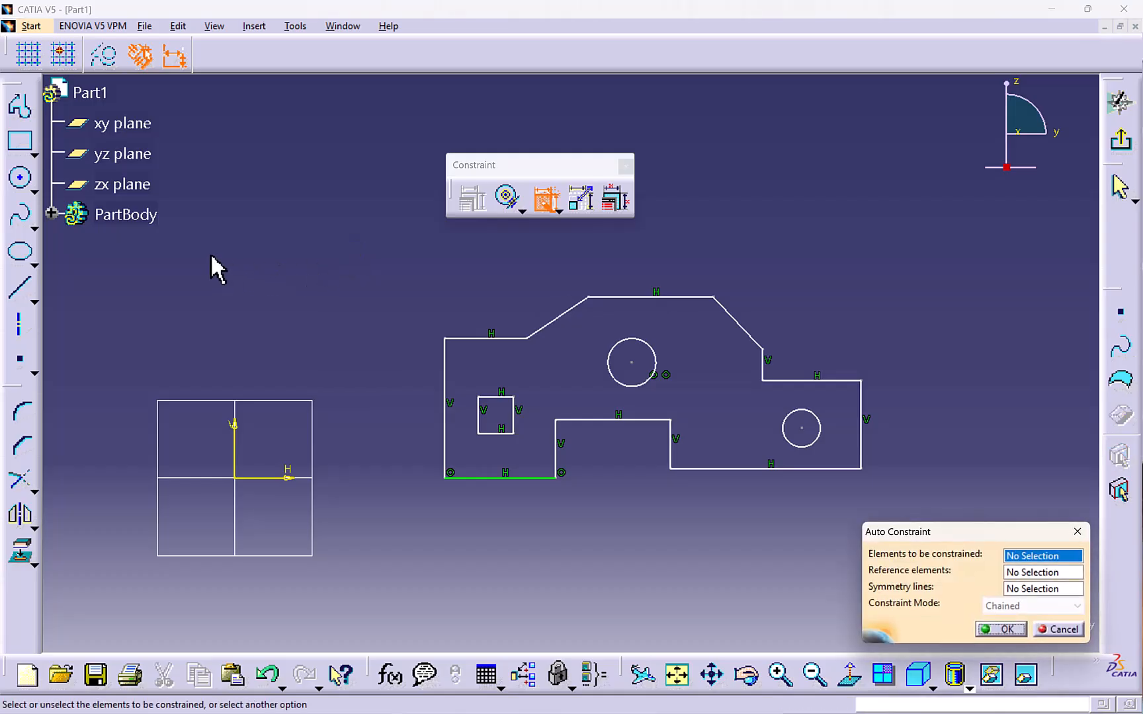
{"action": "left_click_drag", "start_coordinate": [797, 546], "coordinate": [956, 562]}
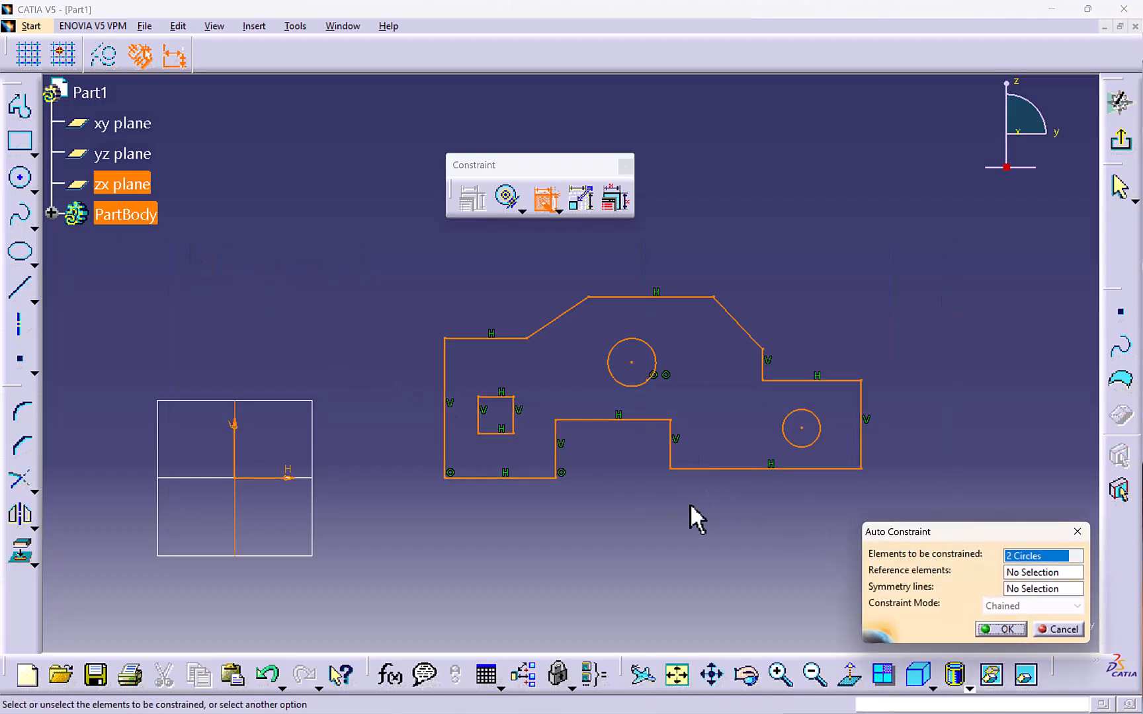
{"action": "middle_click_drag", "start_coordinate": [565, 525], "coordinate": [582, 494]}
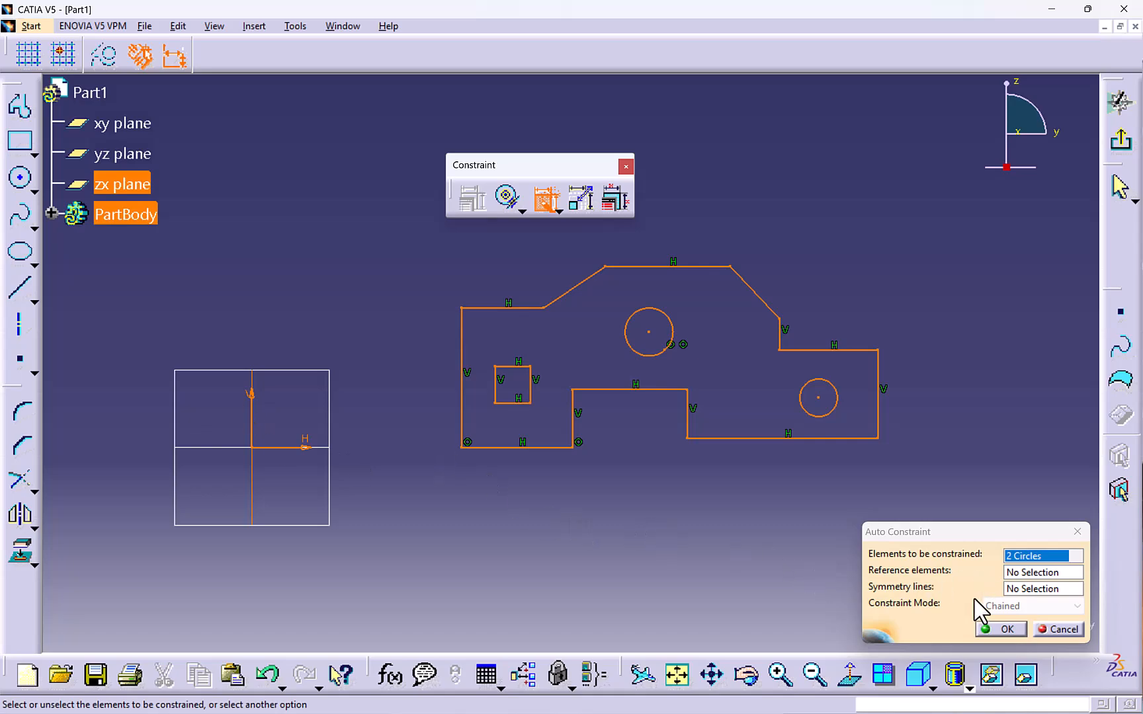
{"action": "left_click", "coordinate": [986, 627]}
Reposition the width dimensions of the notch and of the left base edge below the profile.
{"action": "mouse_move", "coordinate": [624, 524]}
{"action": "middle_mouse_down"}
{"action": "mouse_move", "coordinate": [590, 462]}
{"action": "mouse_move", "coordinate": [592, 484]}
{"action": "mouse_move", "coordinate": [582, 472]}
{"action": "mouse_move", "coordinate": [595, 428]}
{"action": "middle_mouse_up"}
{"action": "left_click_drag", "start_coordinate": [620, 388], "coordinate": [612, 471]}
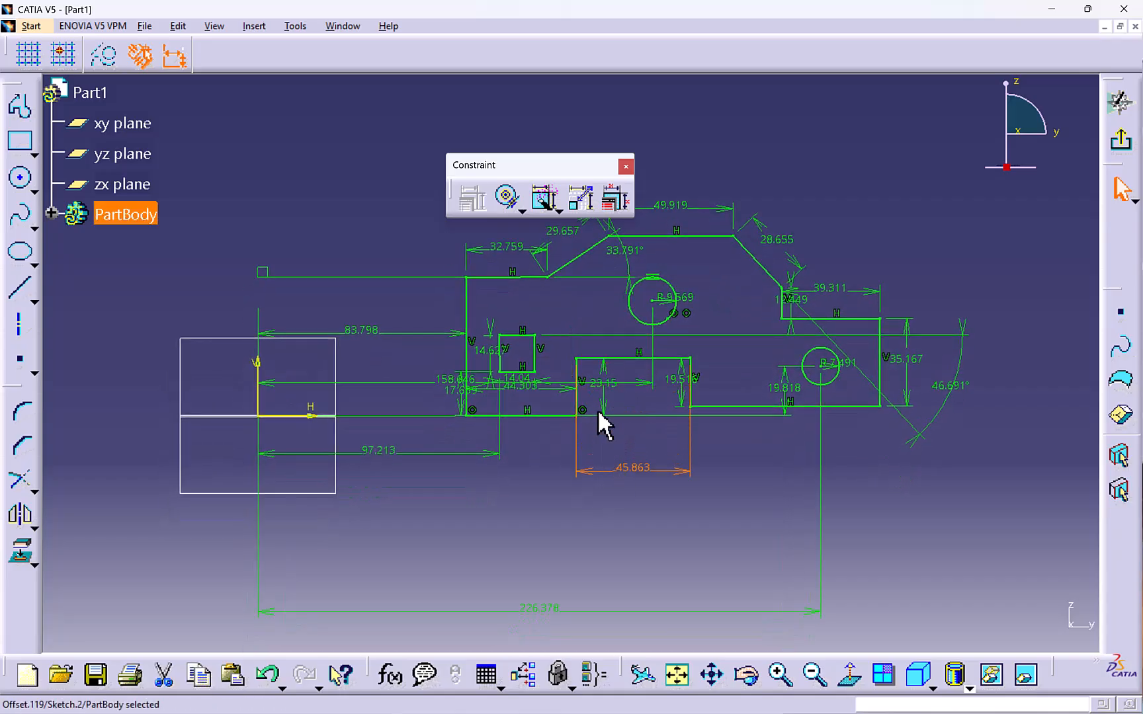
{"action": "left_click", "coordinate": [522, 391]}
{"action": "mouse_move", "coordinate": [525, 461]}
{"action": "middle_mouse_down"}
{"action": "mouse_move", "coordinate": [525, 408]}
{"action": "mouse_move", "coordinate": [554, 399]}
{"action": "middle_mouse_up"}
{"action": "left_click_drag", "start_coordinate": [556, 399], "coordinate": [535, 466]}
Move the rectangle's height-offset dimension outside the profile, its width dimension above it, and the upper circle's horizontal distance dimension below the sketch.
{"action": "left_click_drag", "start_coordinate": [416, 410], "coordinate": [349, 405]}
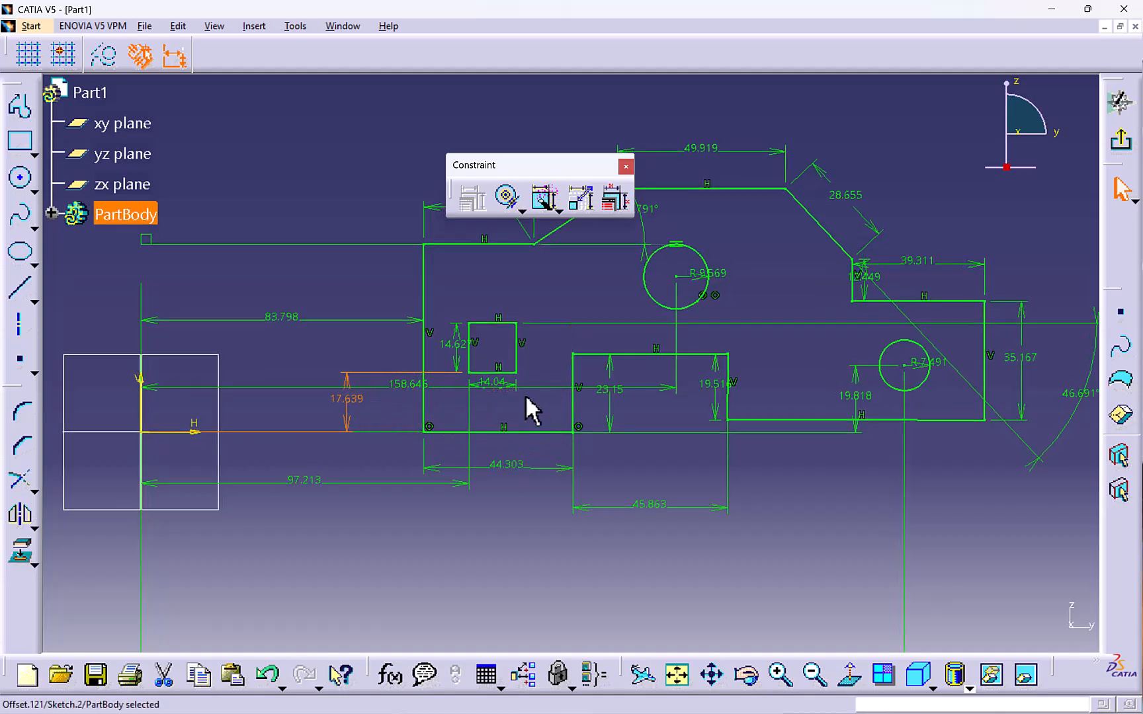
{"action": "left_click_drag", "start_coordinate": [512, 387], "coordinate": [502, 312]}
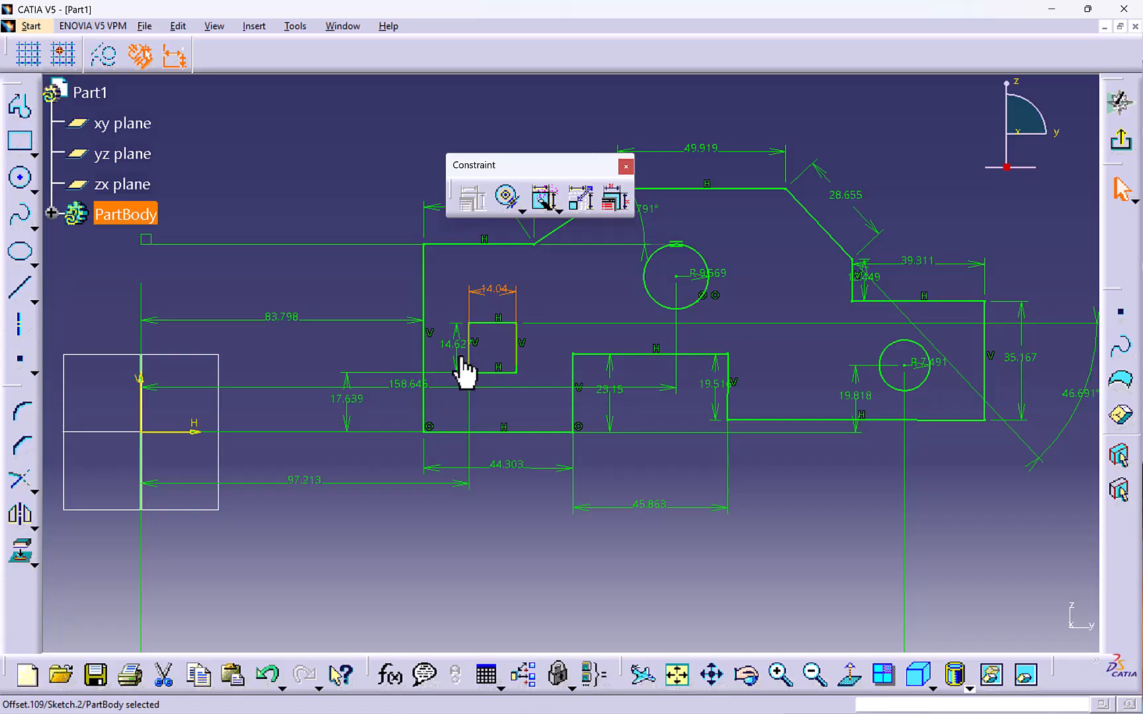
{"action": "left_click", "coordinate": [417, 388]}
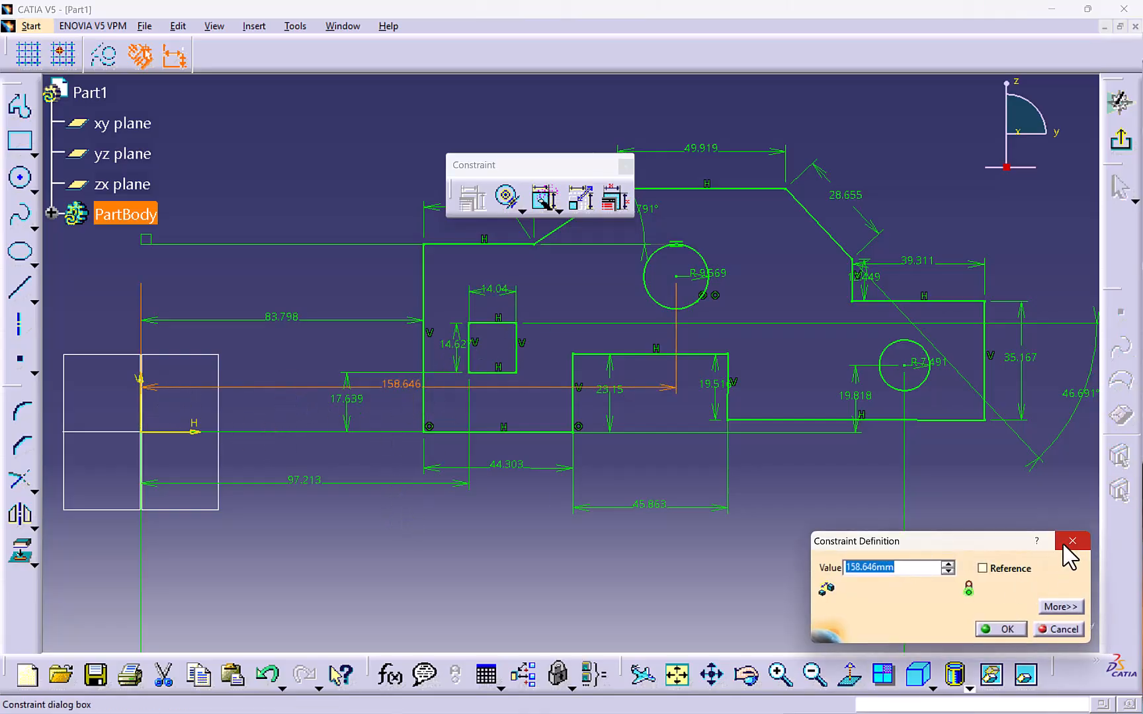
{"action": "left_click", "coordinate": [999, 543]}
{"action": "left_click_drag", "start_coordinate": [172, 387], "coordinate": [184, 570]}
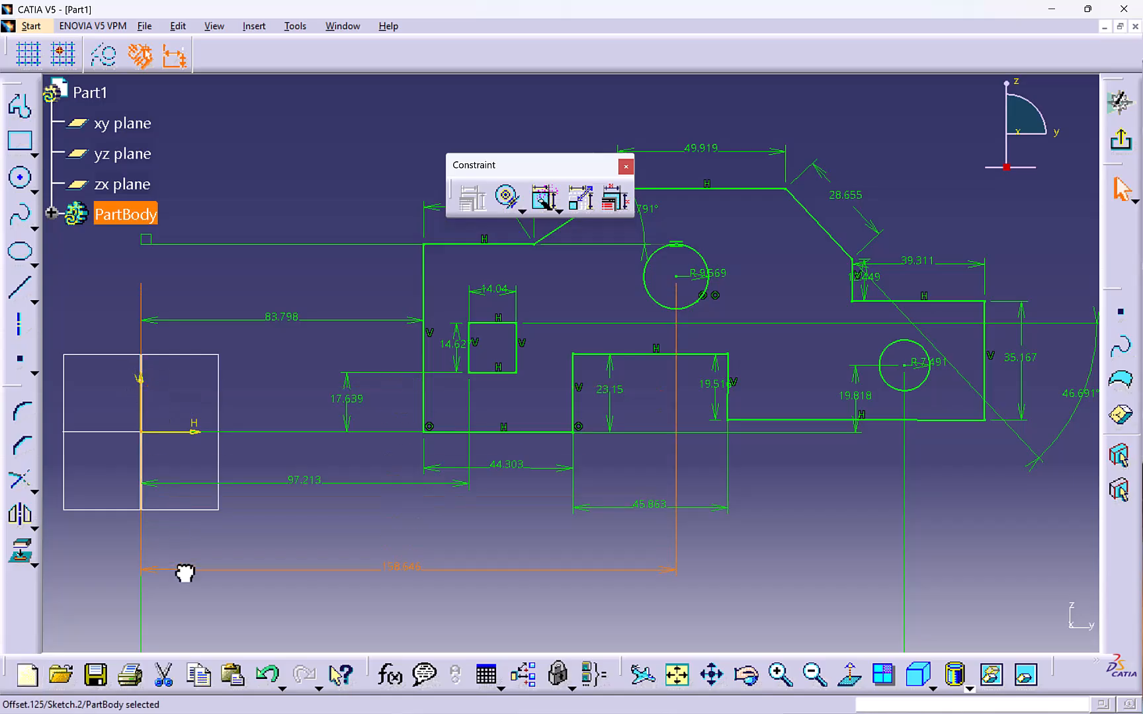
Move the right incline's angle dimension inside the profile and the right ledge's length dimension closer to its edge.
{"action": "mouse_move", "coordinate": [393, 502]}
{"action": "middle_mouse_down"}
{"action": "mouse_move", "coordinate": [357, 440]}
{"action": "mouse_move", "coordinate": [577, 439]}
{"action": "mouse_move", "coordinate": [821, 472]}
{"action": "middle_mouse_up"}
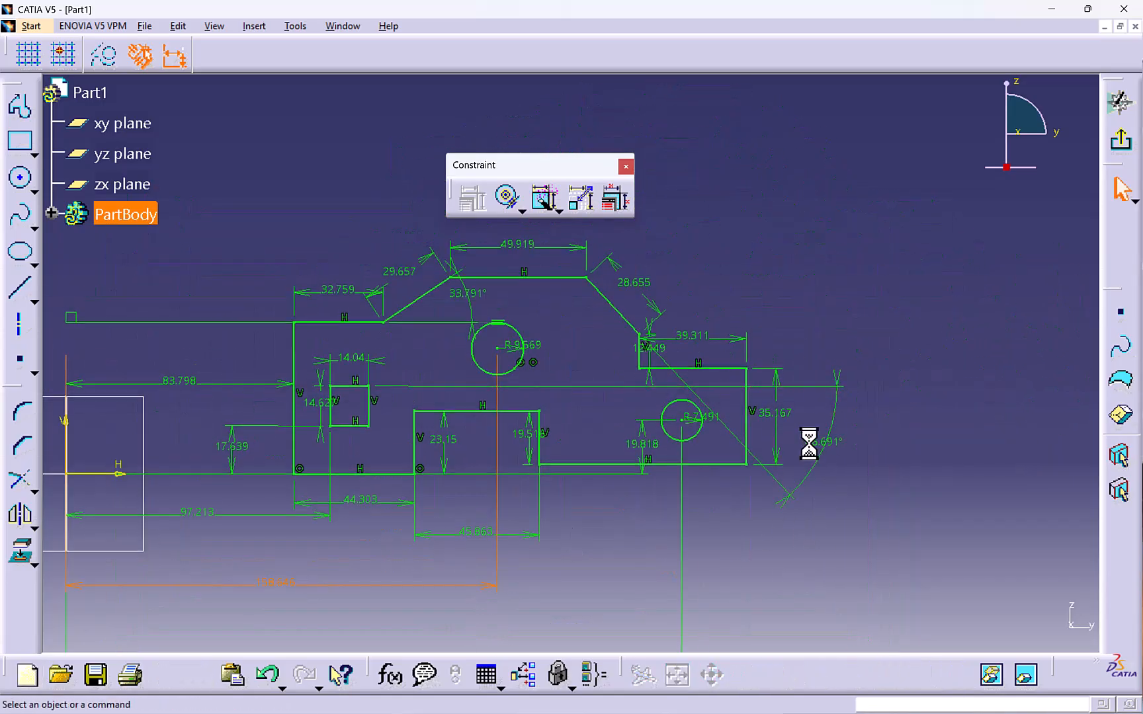
{"action": "mouse_move", "coordinate": [847, 450]}
{"action": "left_mouse_down"}
{"action": "mouse_move", "coordinate": [567, 368]}
{"action": "mouse_move", "coordinate": [578, 346]}
{"action": "left_mouse_up"}
{"action": "middle_click_drag", "start_coordinate": [613, 380], "coordinate": [622, 406]}
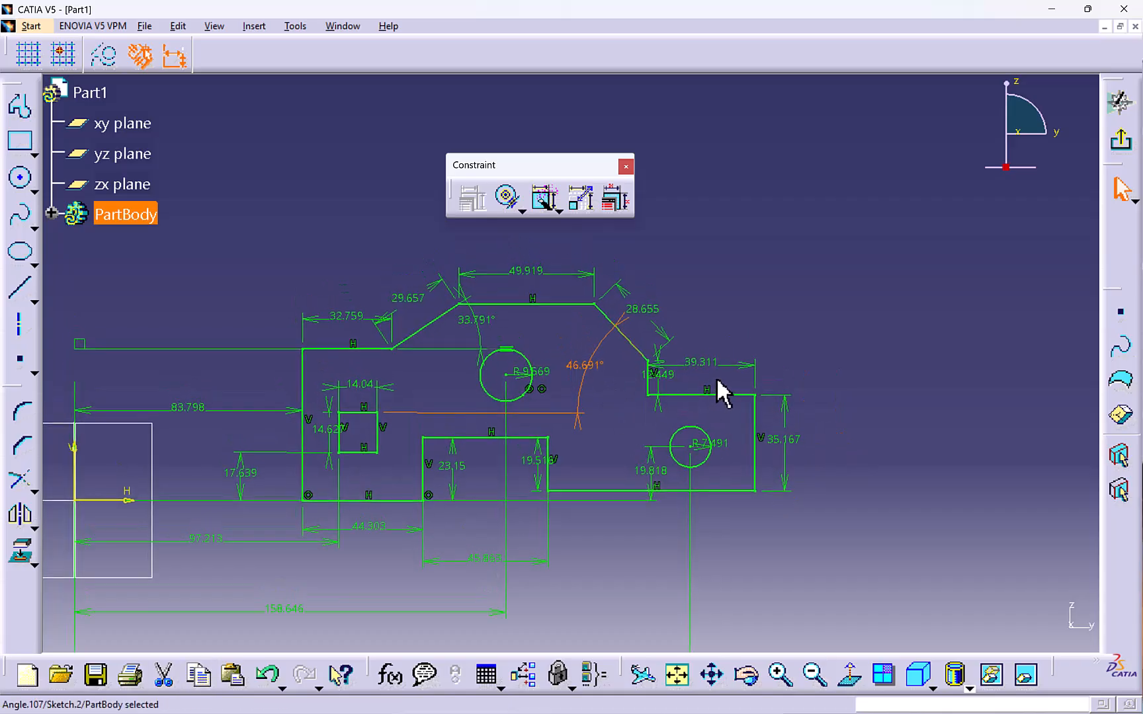
{"action": "left_click_drag", "start_coordinate": [740, 363], "coordinate": [734, 404]}
{"action": "mouse_move", "coordinate": [748, 433]}
{"action": "middle_mouse_down"}
{"action": "mouse_move", "coordinate": [931, 400]}
{"action": "mouse_move", "coordinate": [931, 428]}
{"action": "mouse_move", "coordinate": [905, 408]}
{"action": "middle_mouse_up"}
{"action": "mouse_move", "coordinate": [882, 257]}
{"action": "middle_mouse_down"}
{"action": "mouse_move", "coordinate": [829, 272]}
{"action": "mouse_move", "coordinate": [834, 297]}
{"action": "middle_mouse_up"}
{"action": "left_click", "coordinate": [834, 296]}
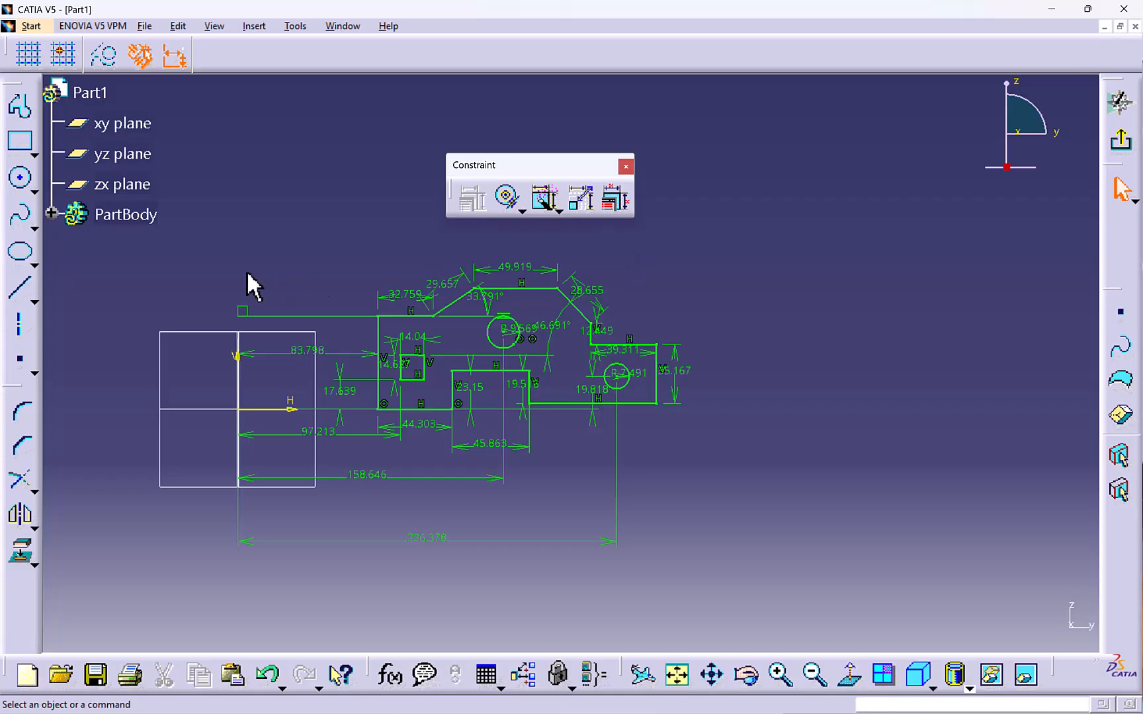
Open Edit Multi-Constraint for the whole sketch and set the right circle's radius to 7.5 mm and the upper circle's to 10 mm.
{"action": "mouse_move", "coordinate": [180, 241]}
{"action": "left_mouse_down"}
{"action": "mouse_move", "coordinate": [360, 378]}
{"action": "mouse_move", "coordinate": [775, 594]}
{"action": "left_mouse_up"}
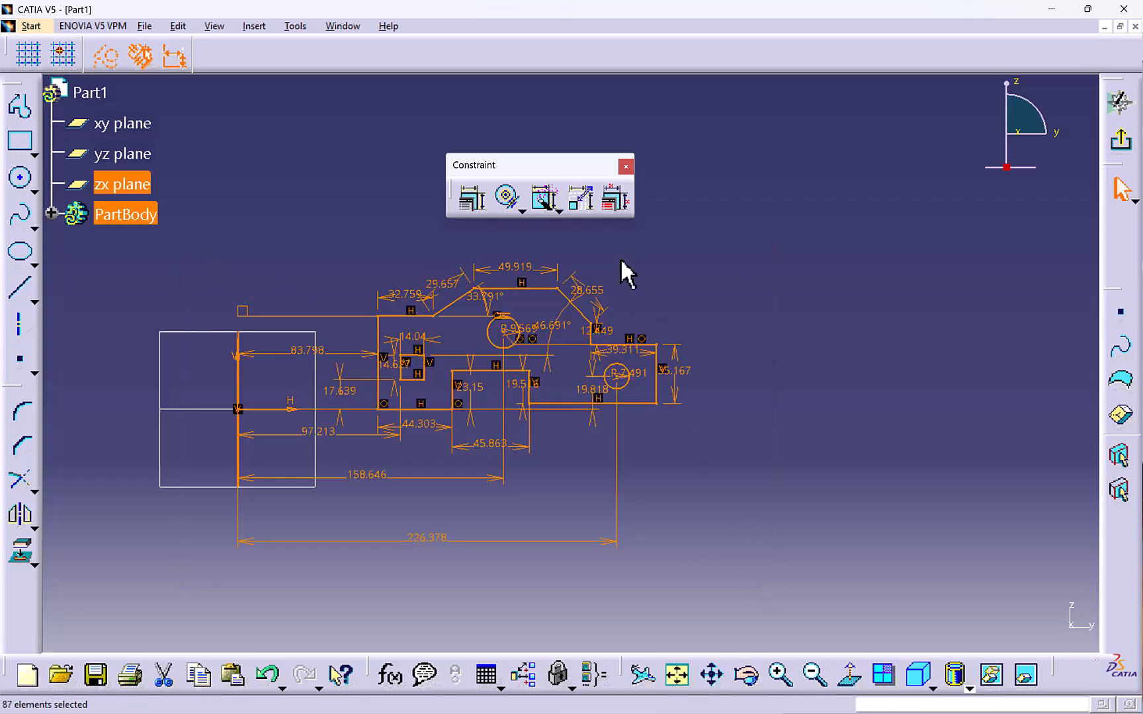
{"action": "left_click", "coordinate": [615, 200]}
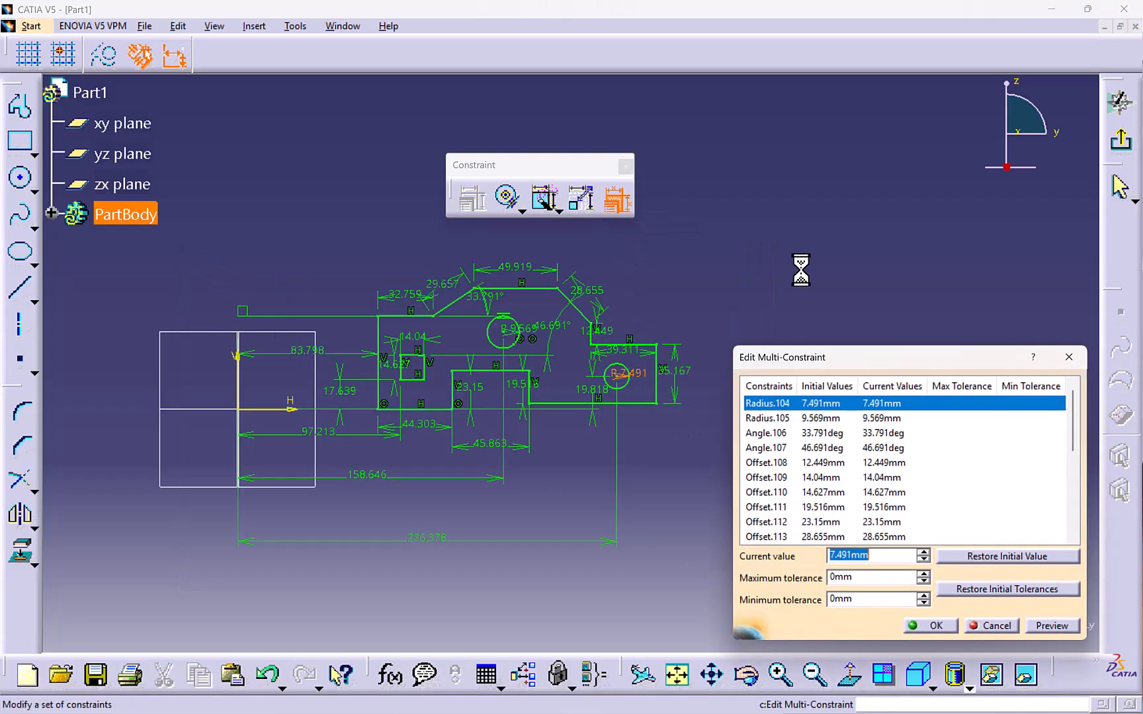
{"action": "scroll", "coordinate": [884, 433], "scroll_direction": "down", "scroll_amount": 3}
{"action": "scroll", "coordinate": [886, 439], "scroll_direction": "down", "scroll_amount": 1}
{"action": "scroll", "coordinate": [889, 466], "scroll_direction": "up", "scroll_amount": 3}
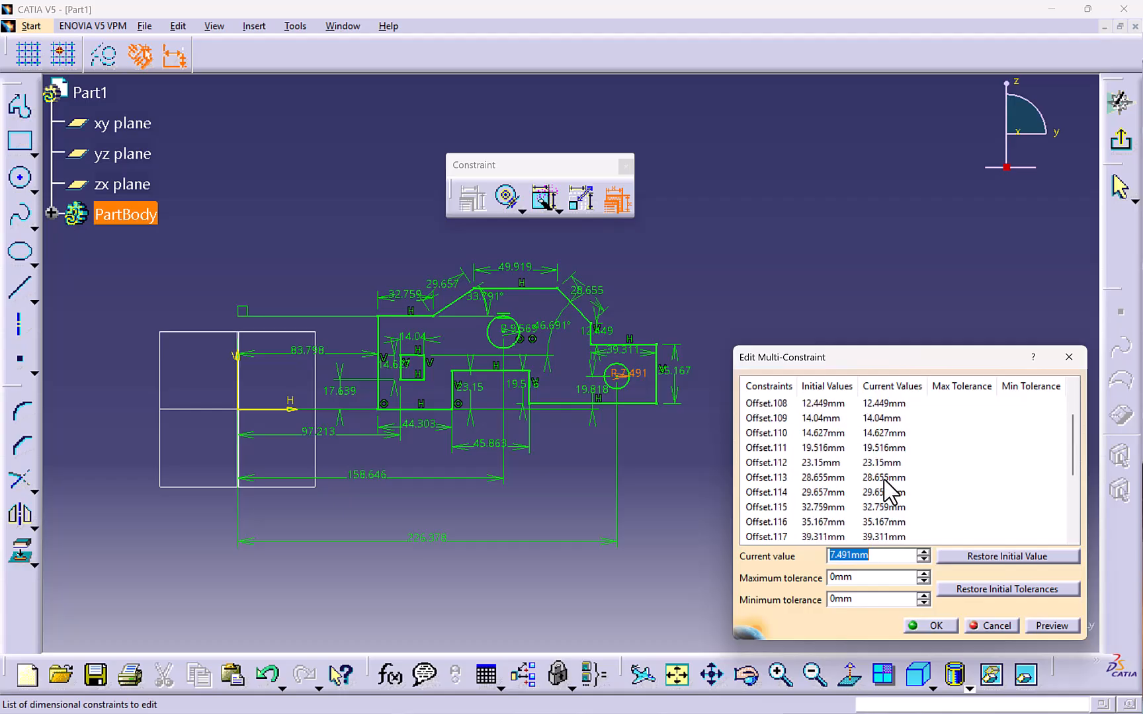
{"action": "scroll", "coordinate": [888, 488], "scroll_direction": "up", "scroll_amount": 2}
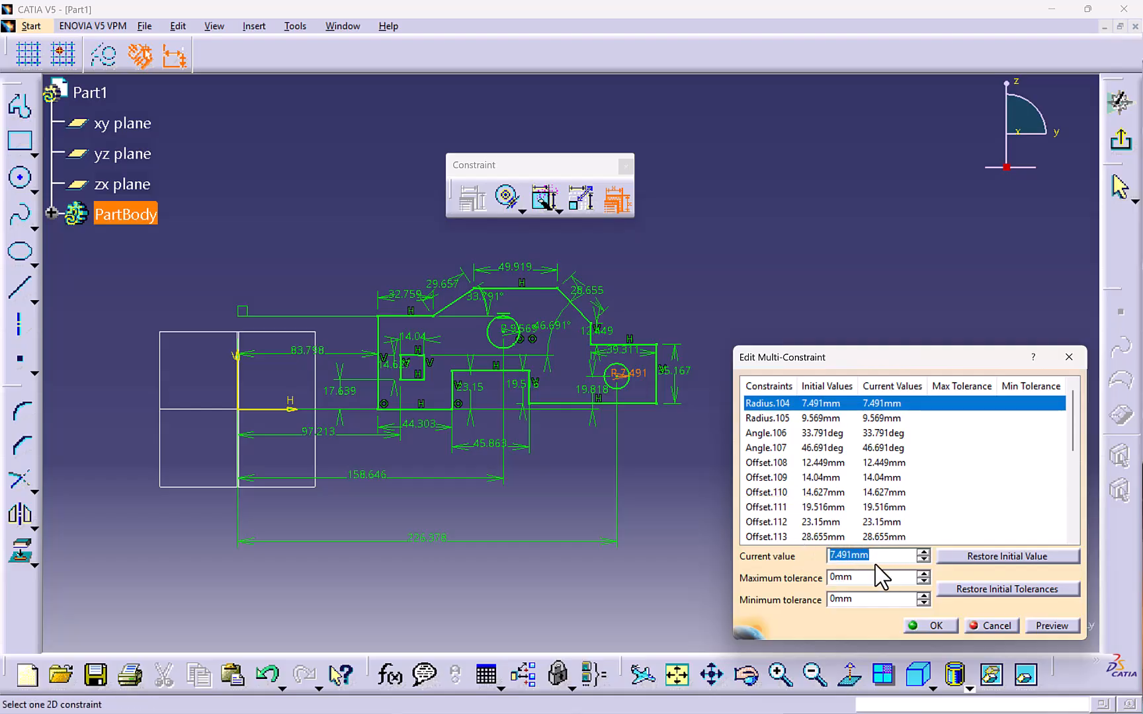
{"action": "type", "text": "7.5"}
{"action": "key", "text": "Return"}
{"action": "left_click", "coordinate": [880, 418]}
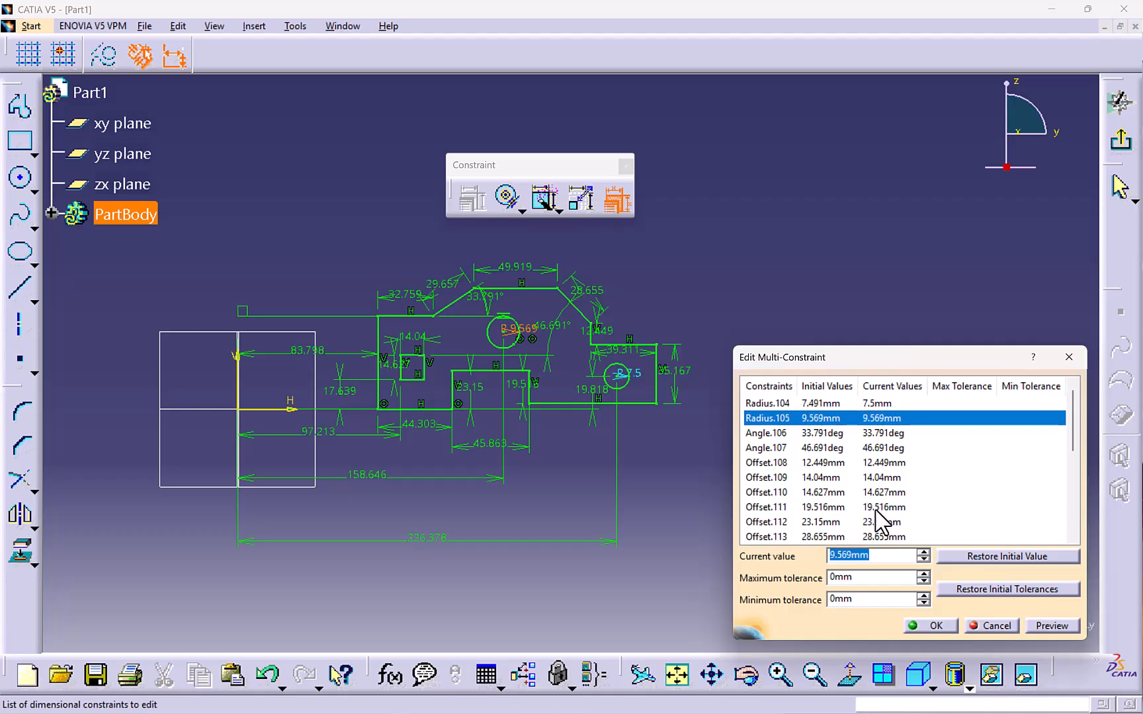
{"action": "type", "text": "10"}
Set the left incline's angle to 35 degrees and the right incline's angle to 46 degrees.
{"action": "left_click", "coordinate": [861, 433]}
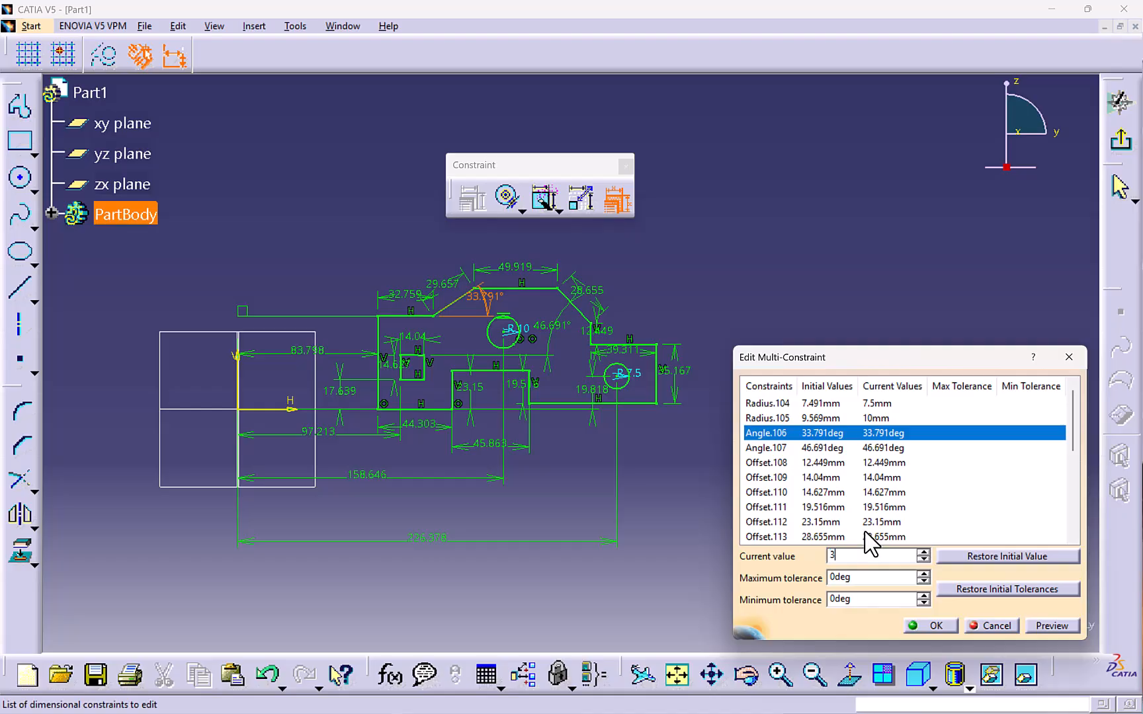
{"action": "left_click", "coordinate": [847, 448]}
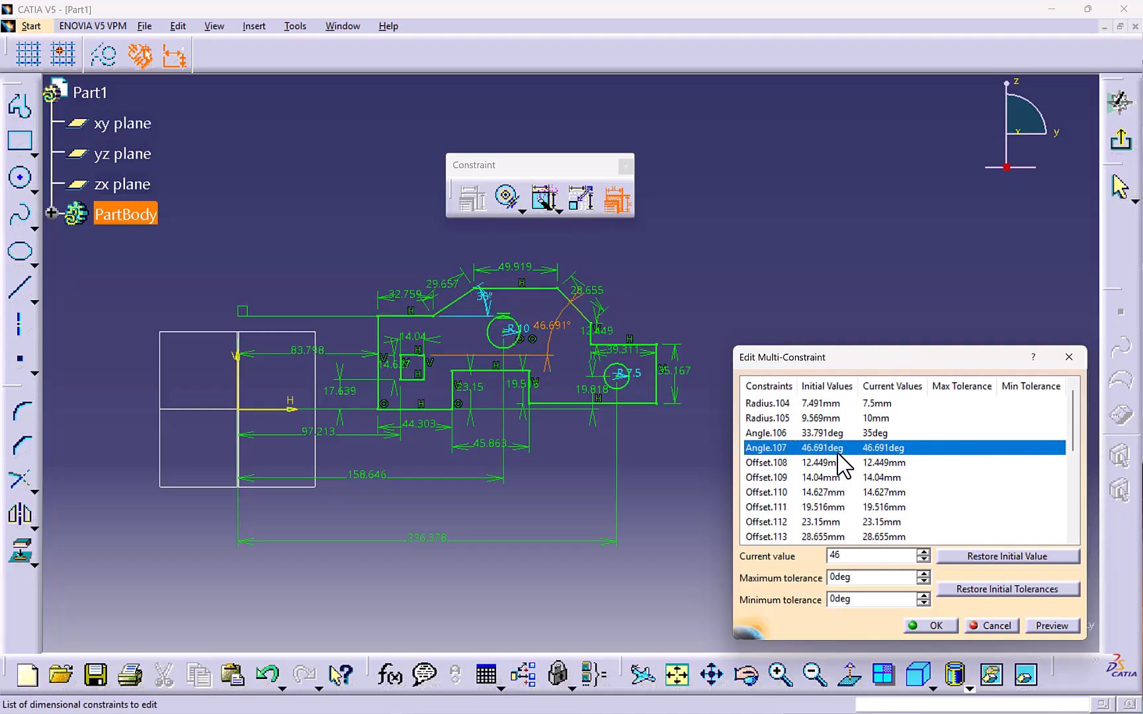
{"action": "type", "text": "46"}
Set the short vertical edge below the right incline to 15 mm and the small rectangle to 16 mm wide by 18 mm high.
{"action": "left_click", "coordinate": [843, 462]}
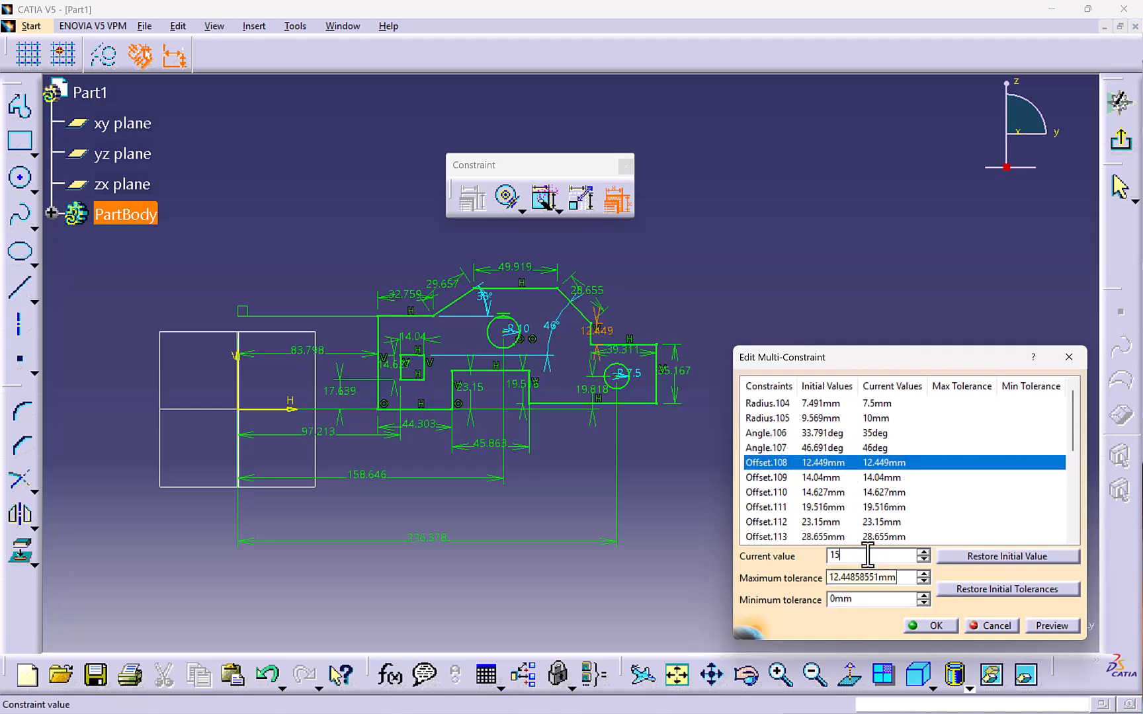
{"action": "left_click", "coordinate": [866, 477]}
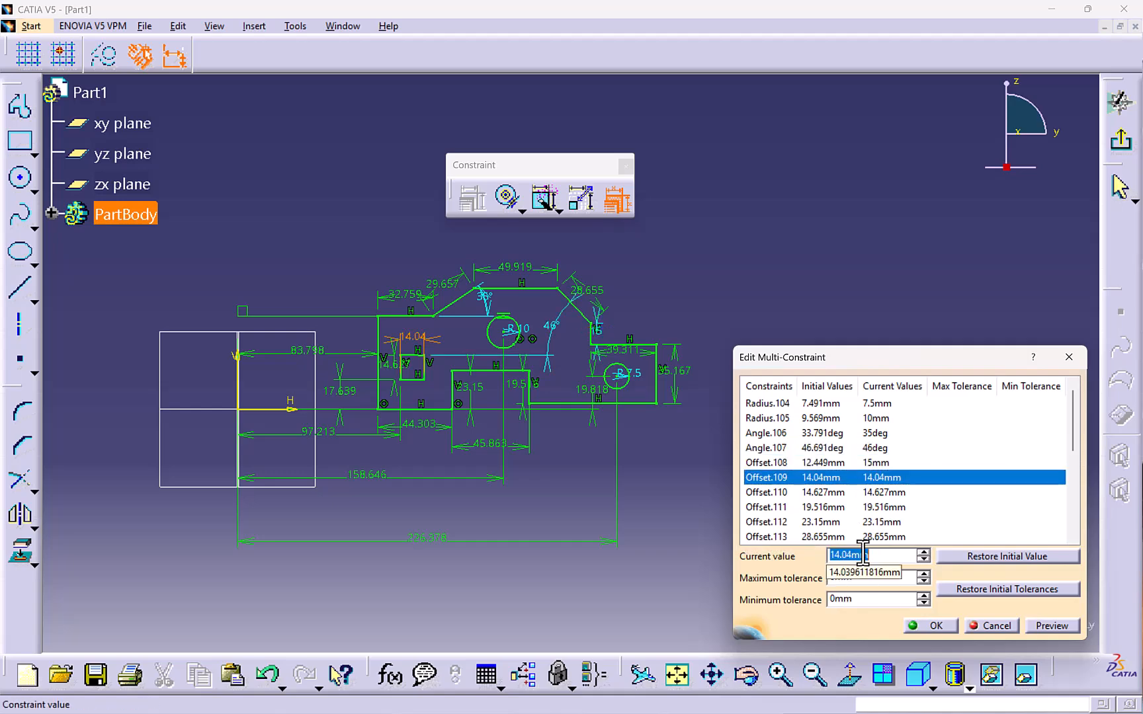
{"action": "left_click", "coordinate": [846, 492]}
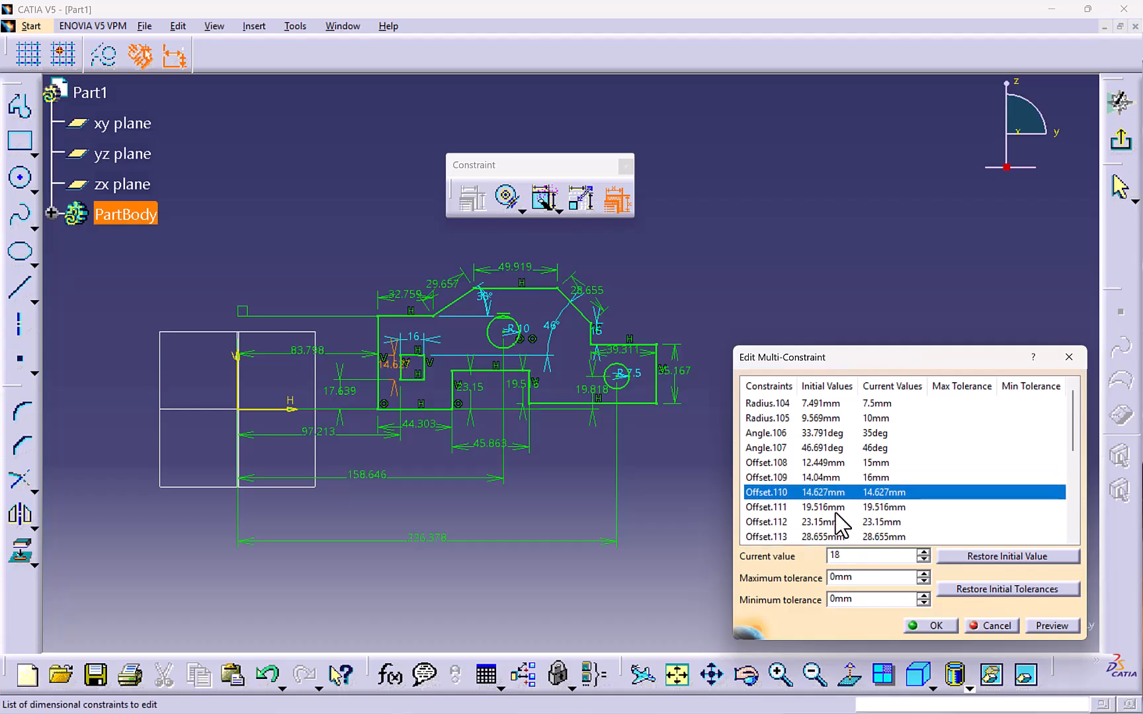
Set the notch's right side to 18 mm and its left side to 25 mm.
{"action": "left_click", "coordinate": [836, 507]}
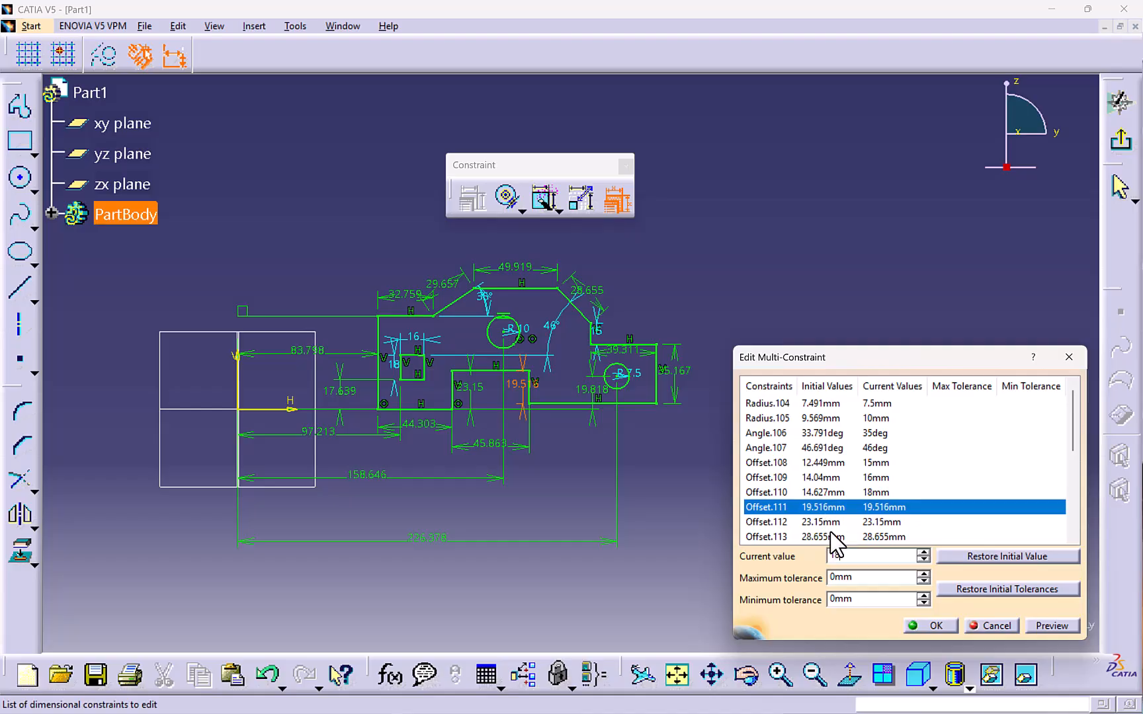
{"action": "left_click", "coordinate": [834, 522]}
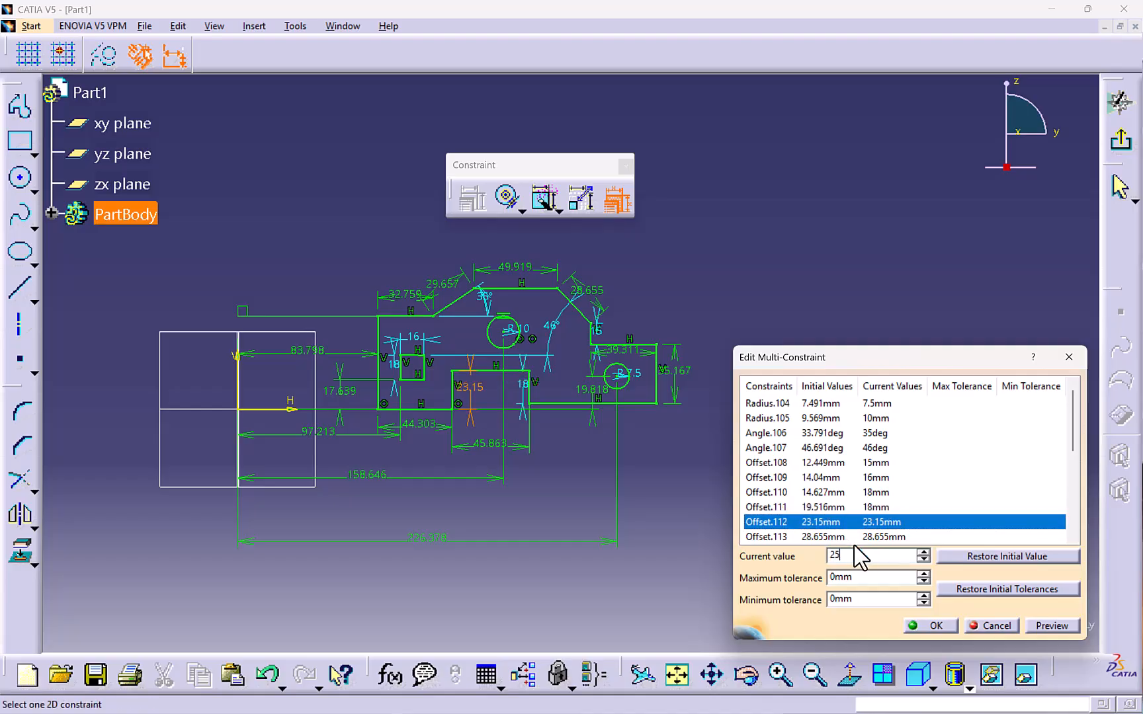
{"action": "type", "text": "25"}
Set the right incline's length to 30 mm and the left incline's length to 35 mm.
{"action": "left_click", "coordinate": [847, 537]}
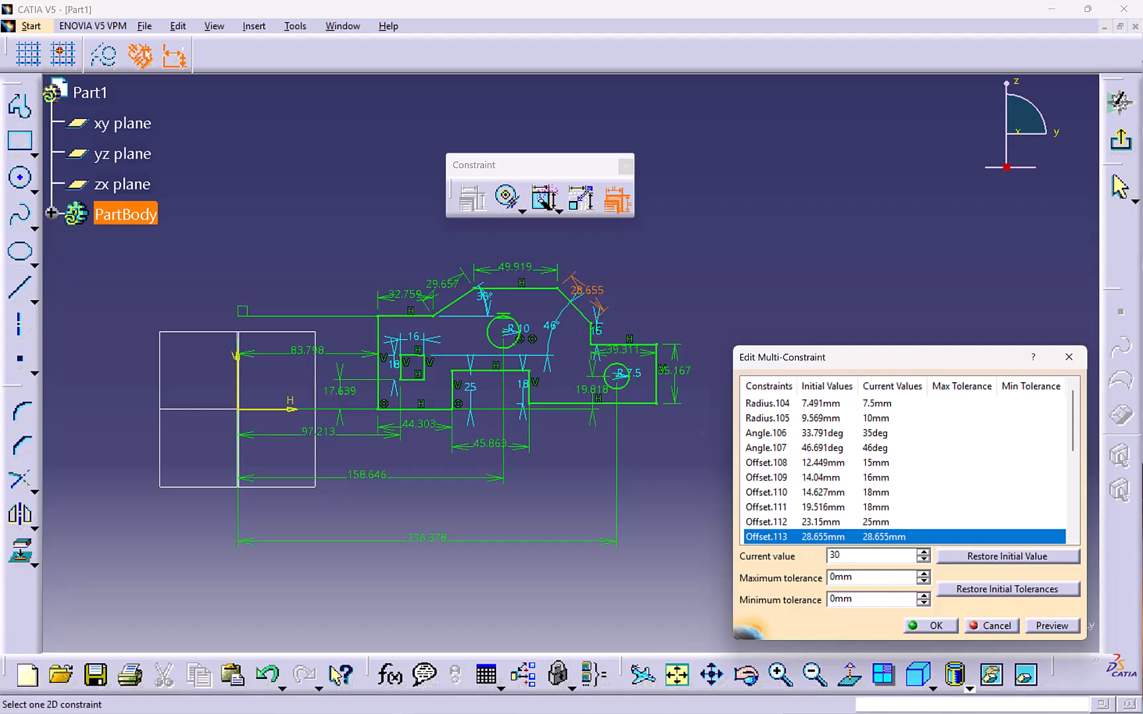
{"action": "left_click_drag", "start_coordinate": [1071, 424], "coordinate": [1080, 464]}
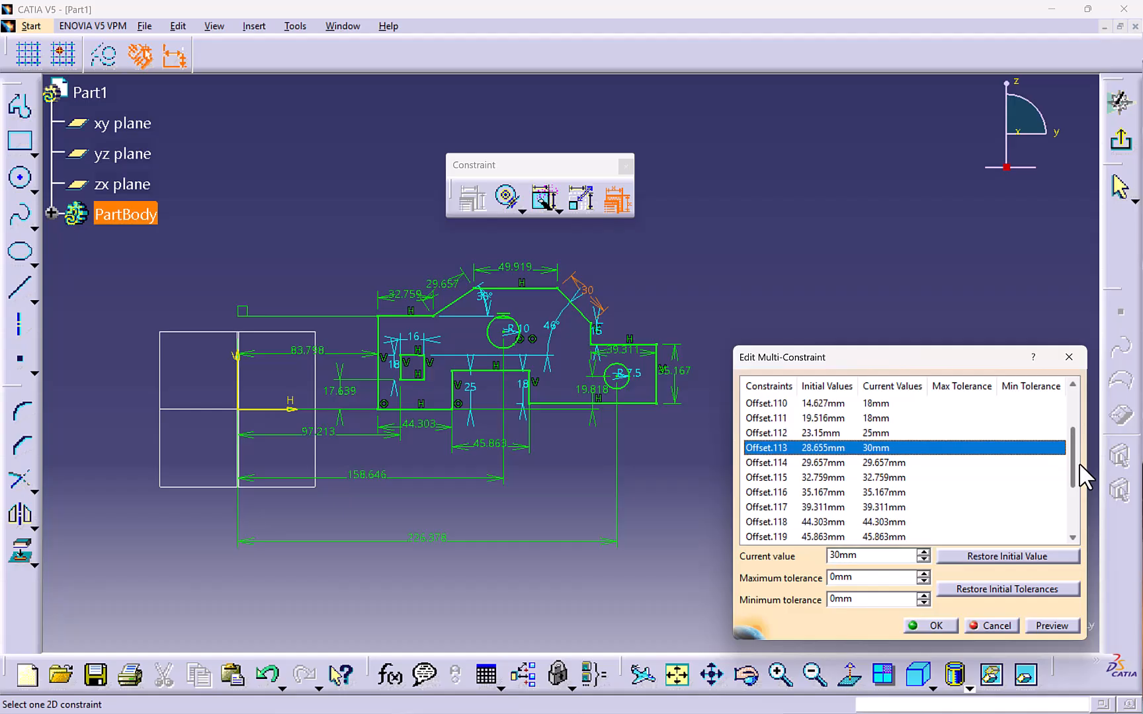
{"action": "left_click", "coordinate": [860, 473]}
{"action": "left_click", "coordinate": [862, 463]}
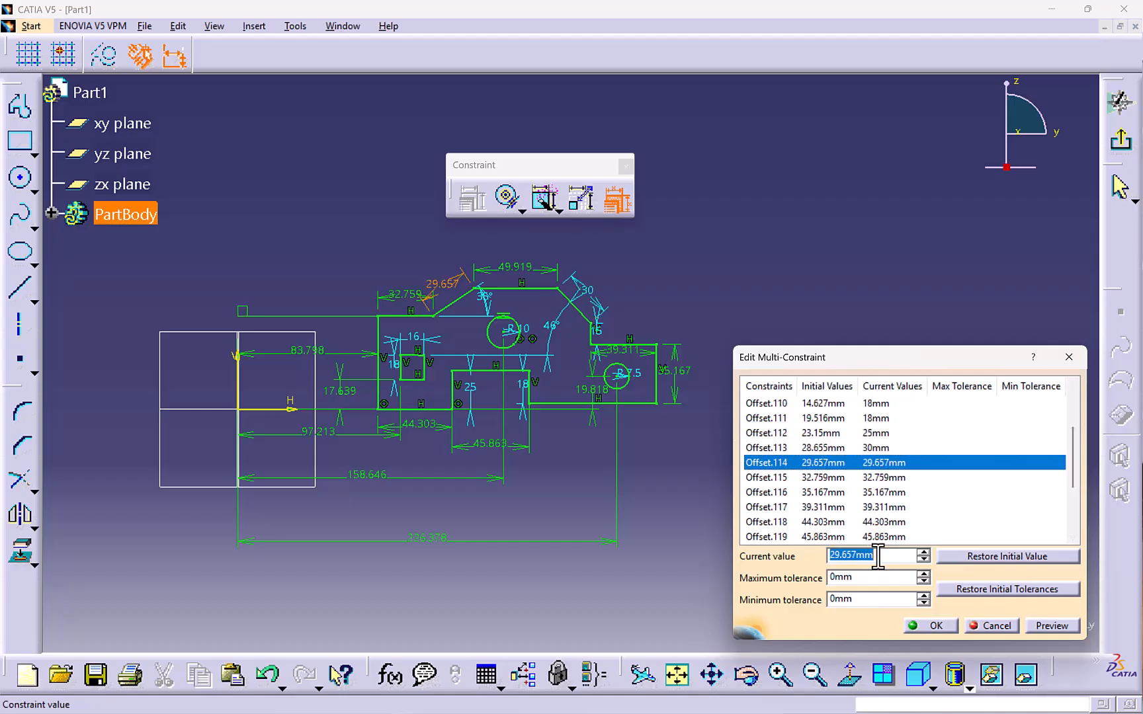
{"action": "key", "text": "Return"}
Set the upper left edge to 30 mm, the right end's vertical edge to 35 mm and the right ledge to 40 mm.
{"action": "left_click", "coordinate": [847, 477]}
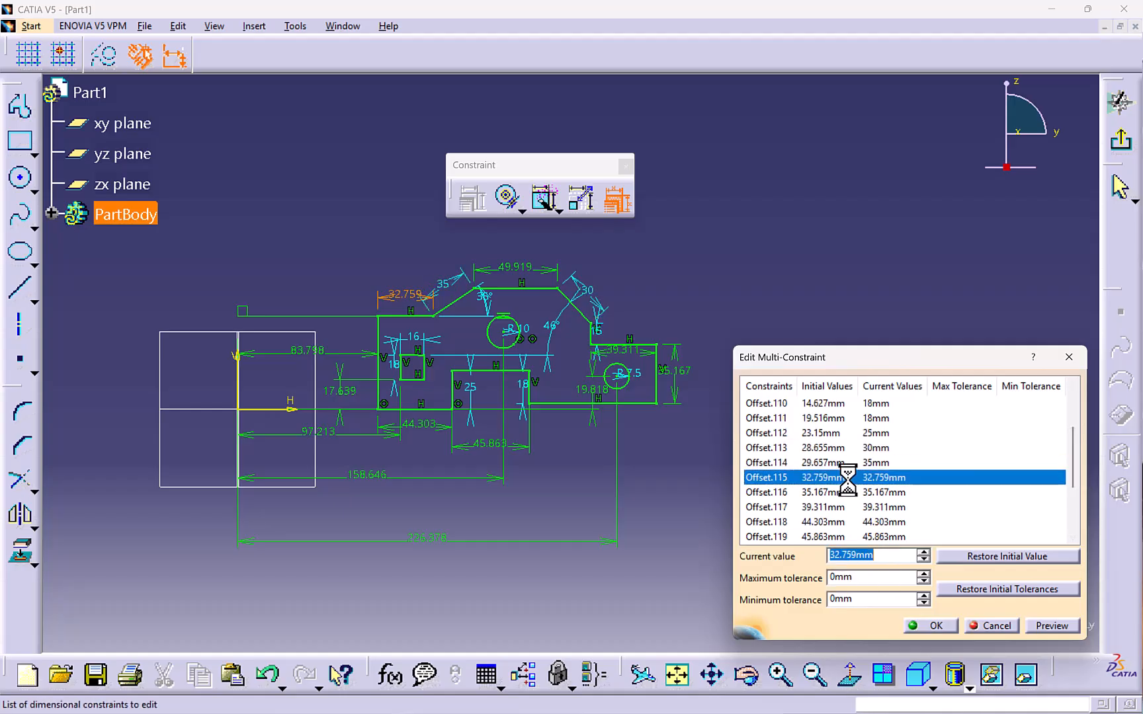
{"action": "type", "text": "30"}
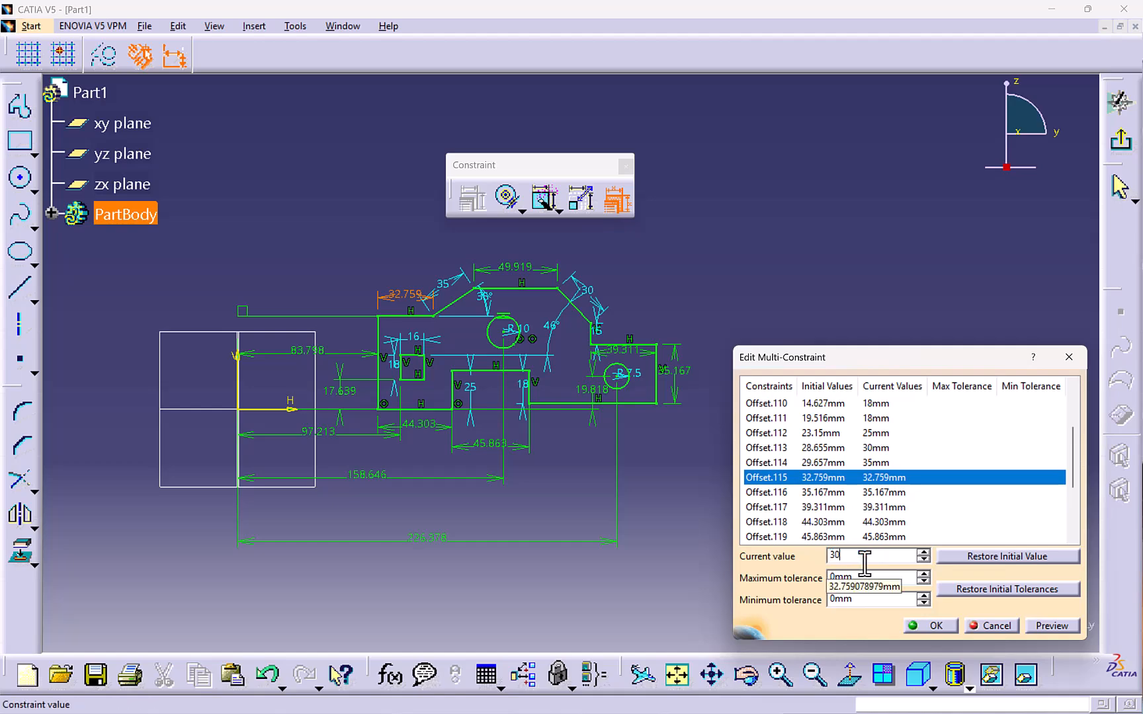
{"action": "key", "text": "Return"}
{"action": "left_click", "coordinate": [859, 493]}
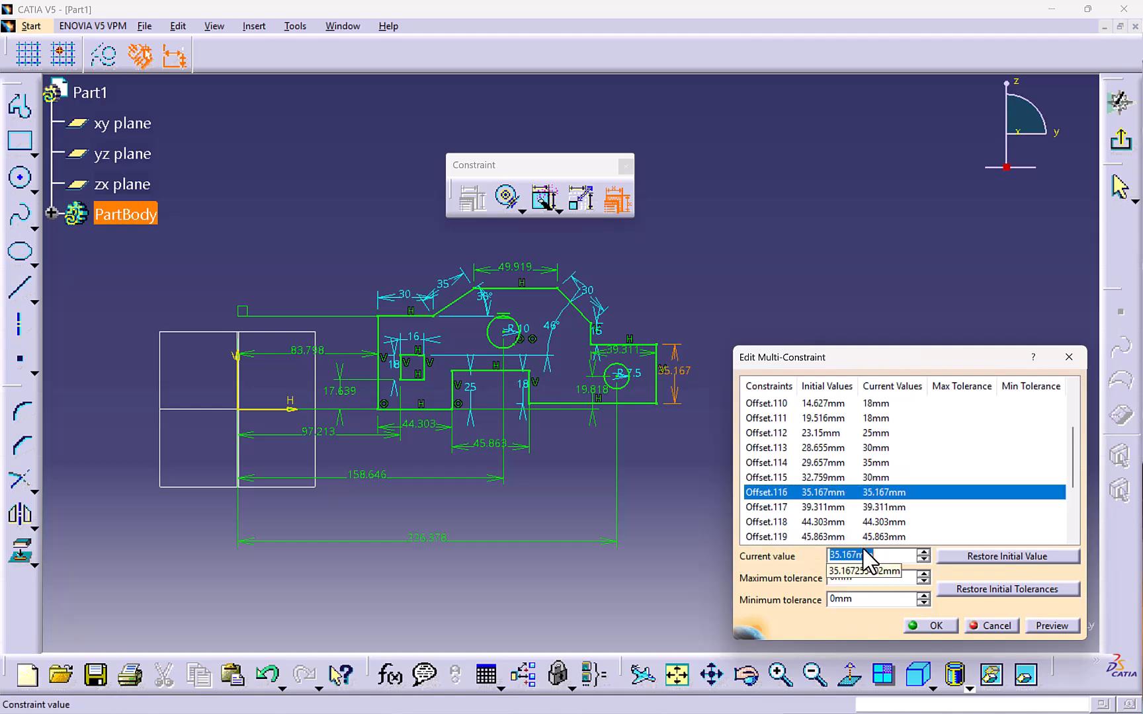
Set both the left base edge's length and the notch's width to 45 mm.
{"action": "left_click", "coordinate": [837, 522]}
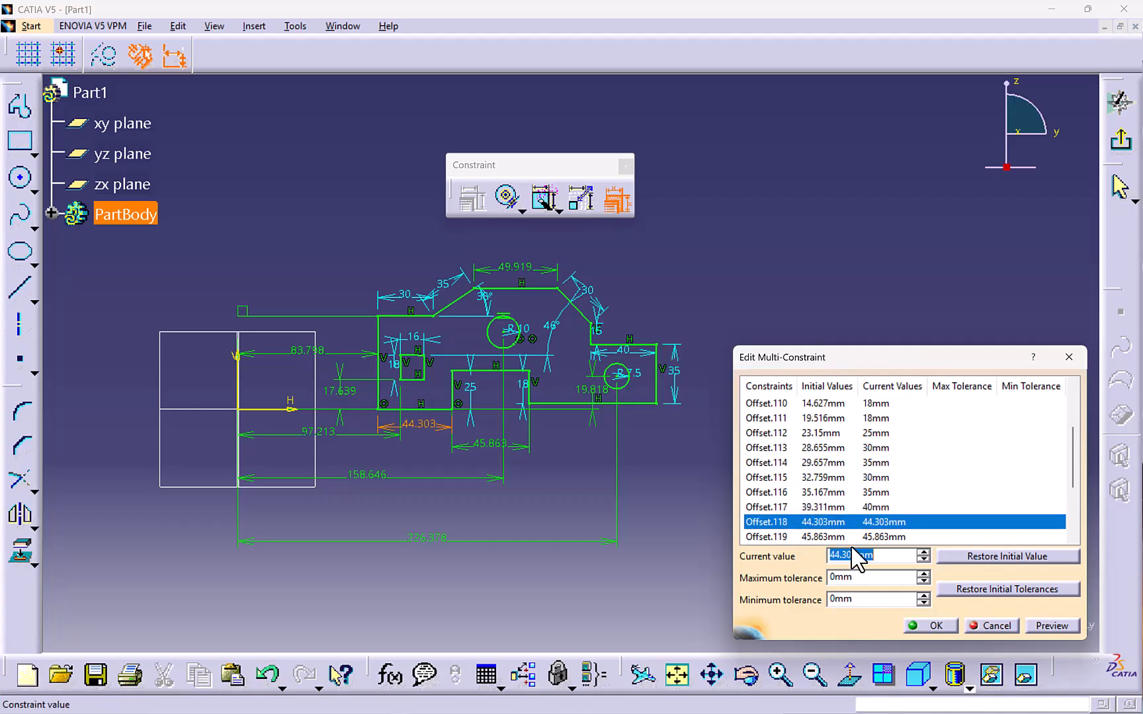
{"action": "type", "text": "45"}
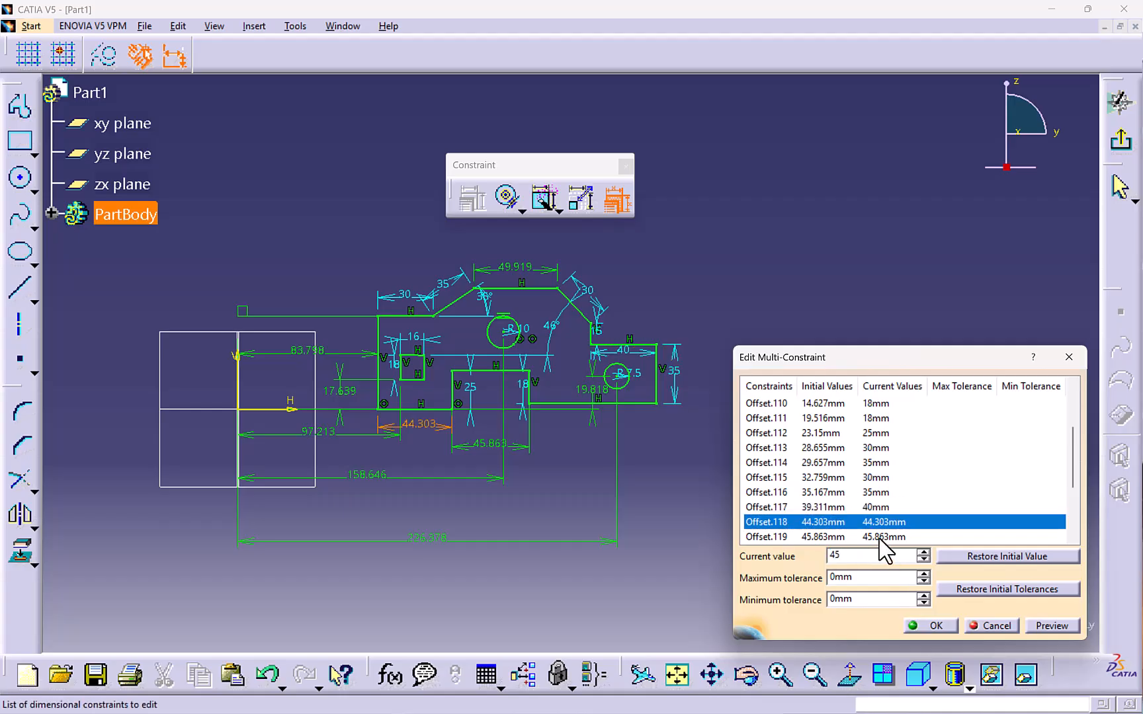
{"action": "left_click", "coordinate": [882, 536]}
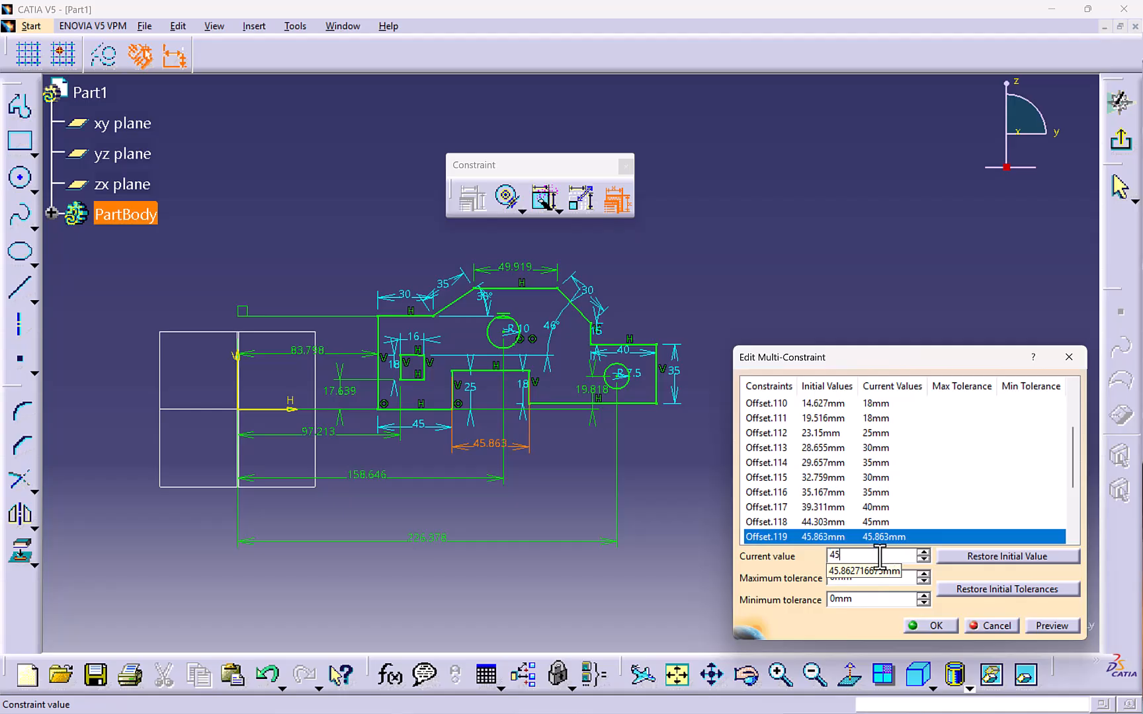
{"action": "key", "text": "Return"}
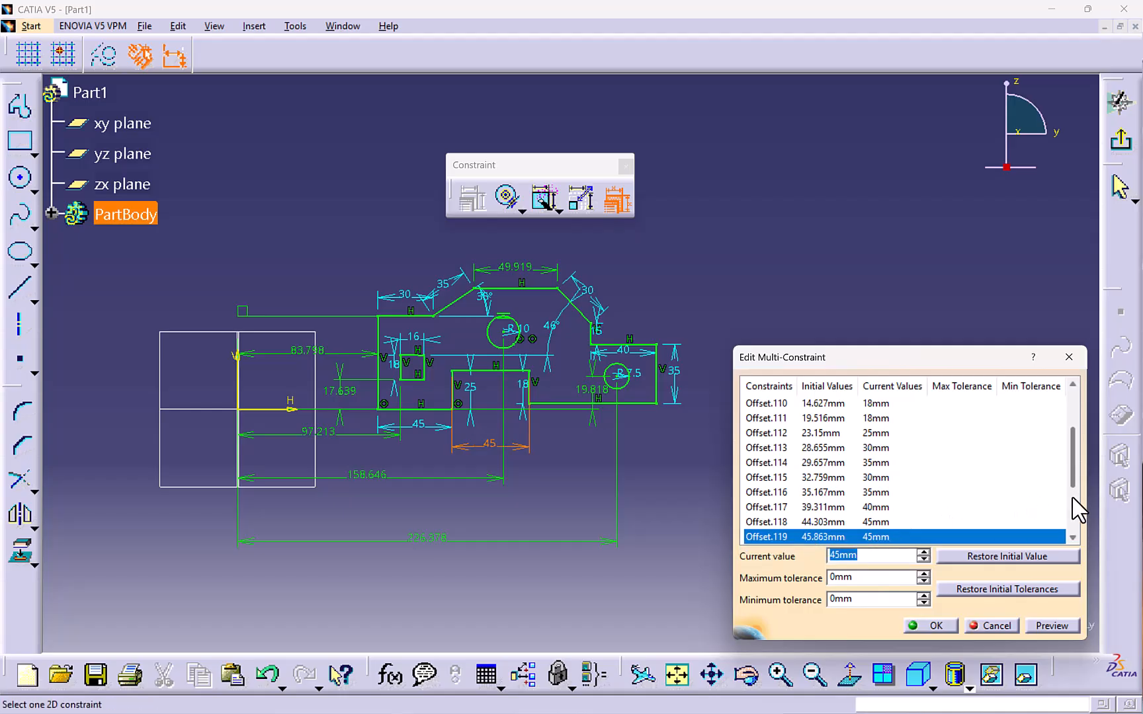
{"action": "left_click", "coordinate": [868, 495]}
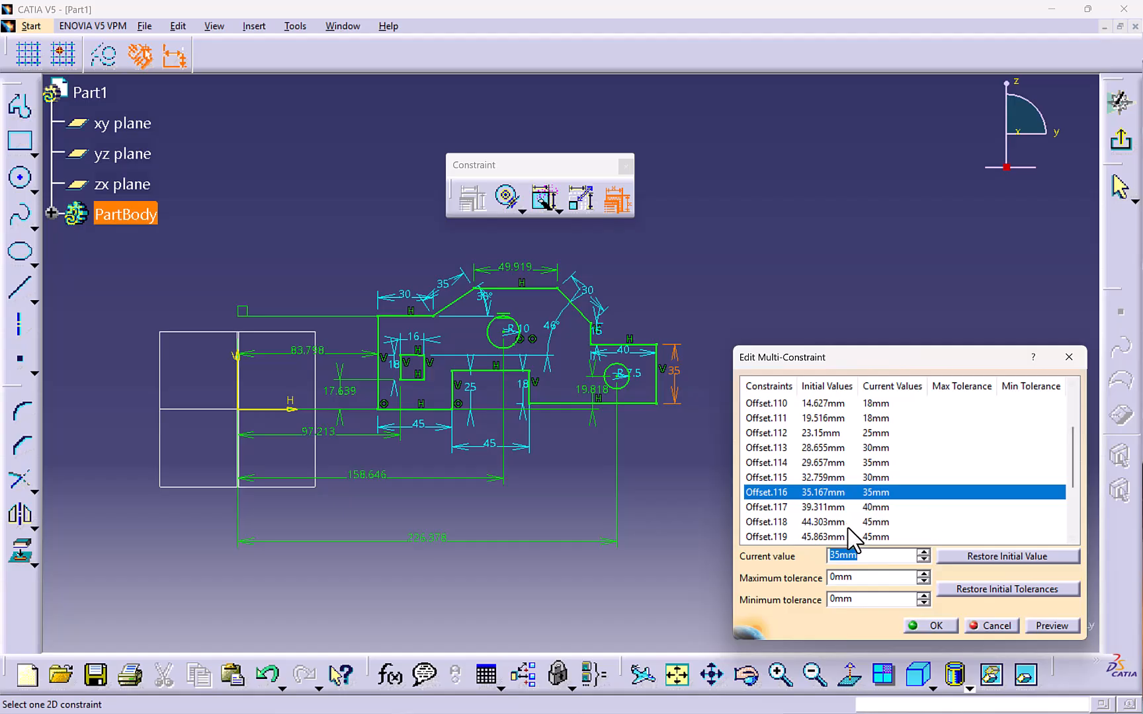
{"action": "left_click", "coordinate": [848, 526]}
{"action": "left_click", "coordinate": [861, 537]}
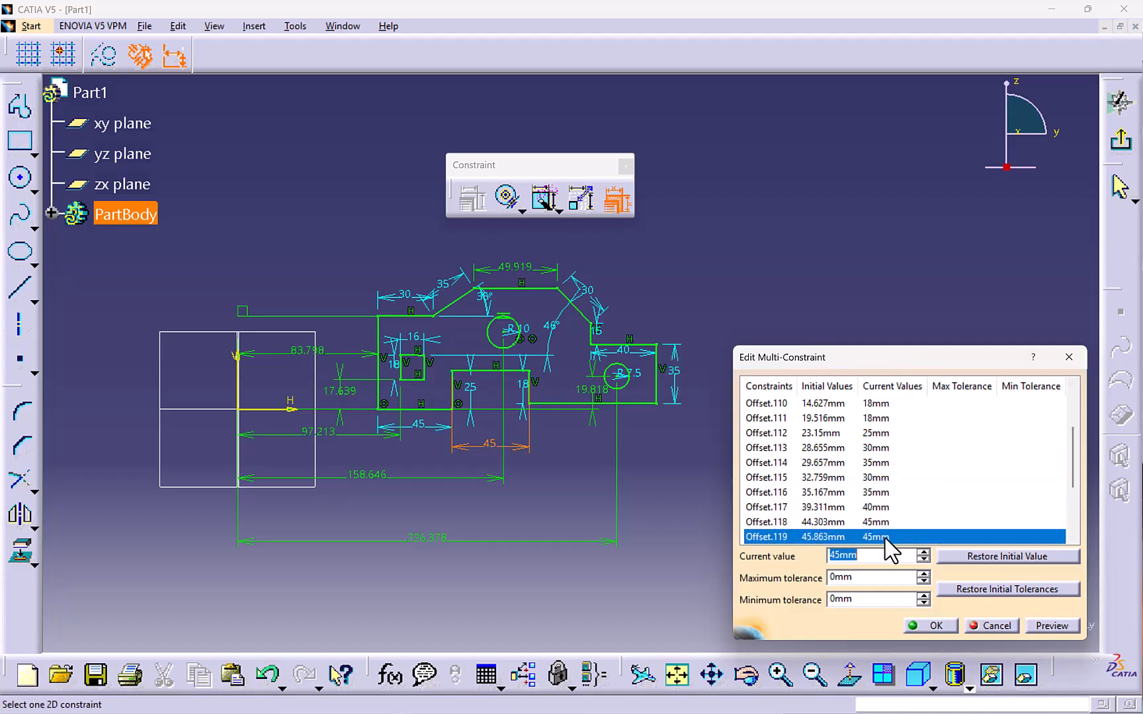
Set the top edge to 50 mm and the heights above the horizontal axis to 18 mm for the rectangle and 20 mm for the right circle.
{"action": "left_click_drag", "start_coordinate": [1070, 477], "coordinate": [1077, 527]}
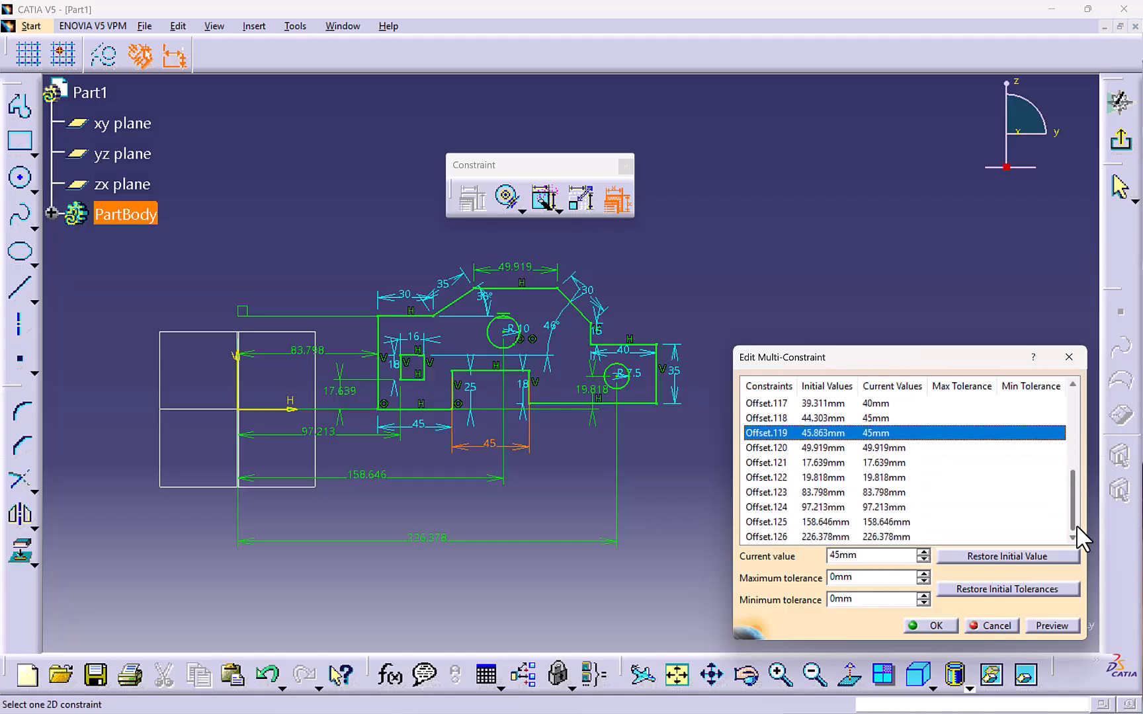
{"action": "key", "text": "Down"}
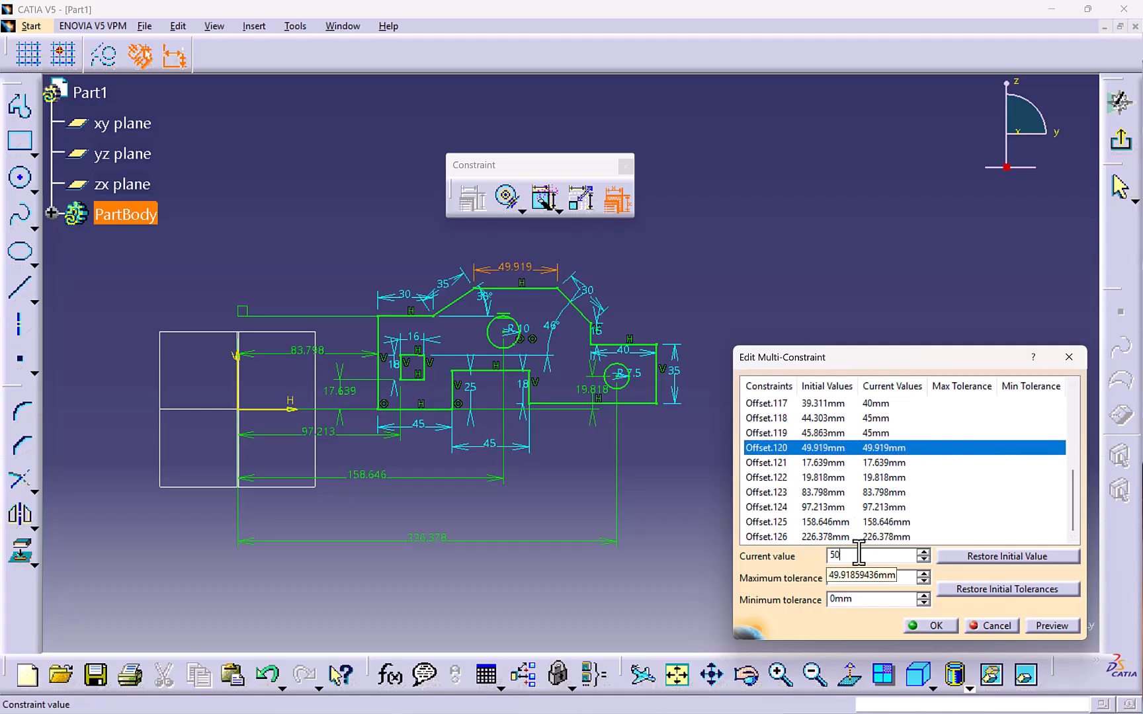
{"action": "left_click", "coordinate": [793, 462]}
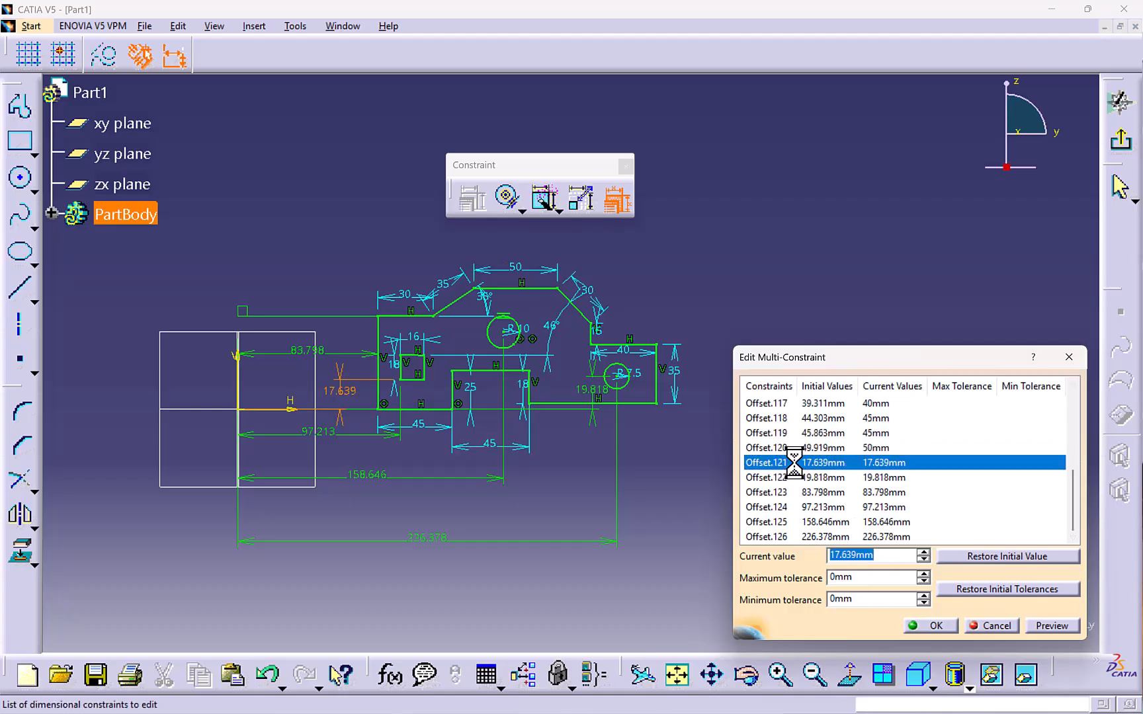
{"action": "left_click", "coordinate": [827, 476]}
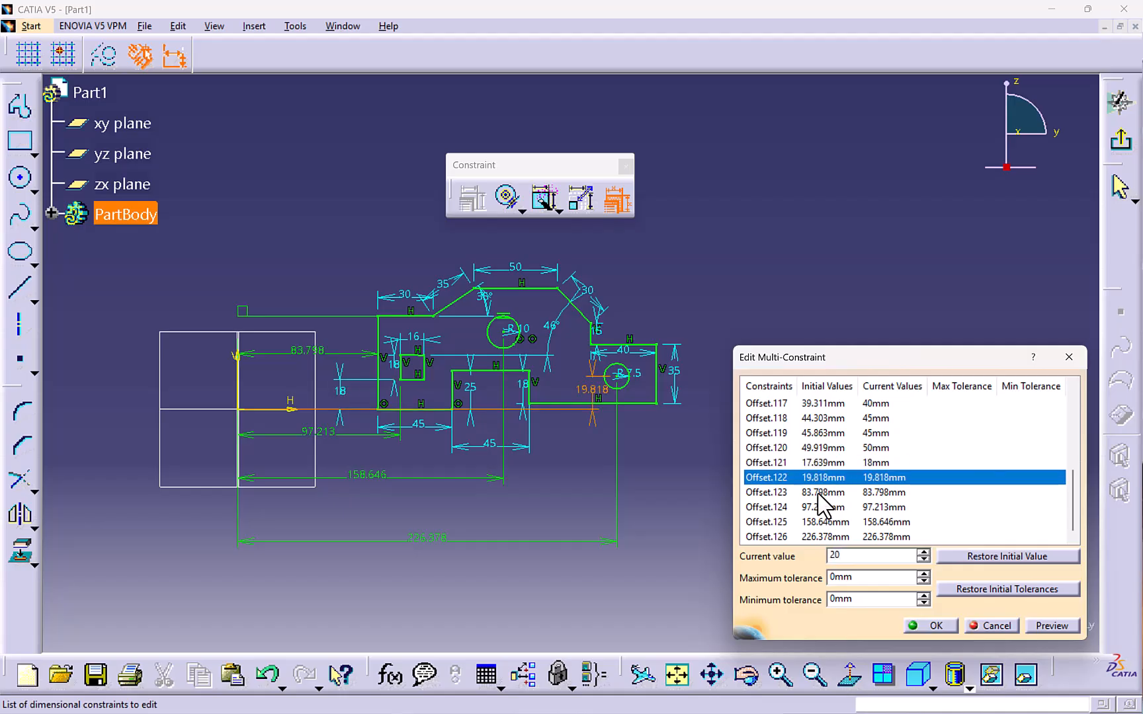
Set the distances from the vertical axis to 80 mm for the profile, 100 mm for the rectangle, 150 mm for the upper circle and 220 mm for the right circle.
{"action": "left_click", "coordinate": [818, 492]}
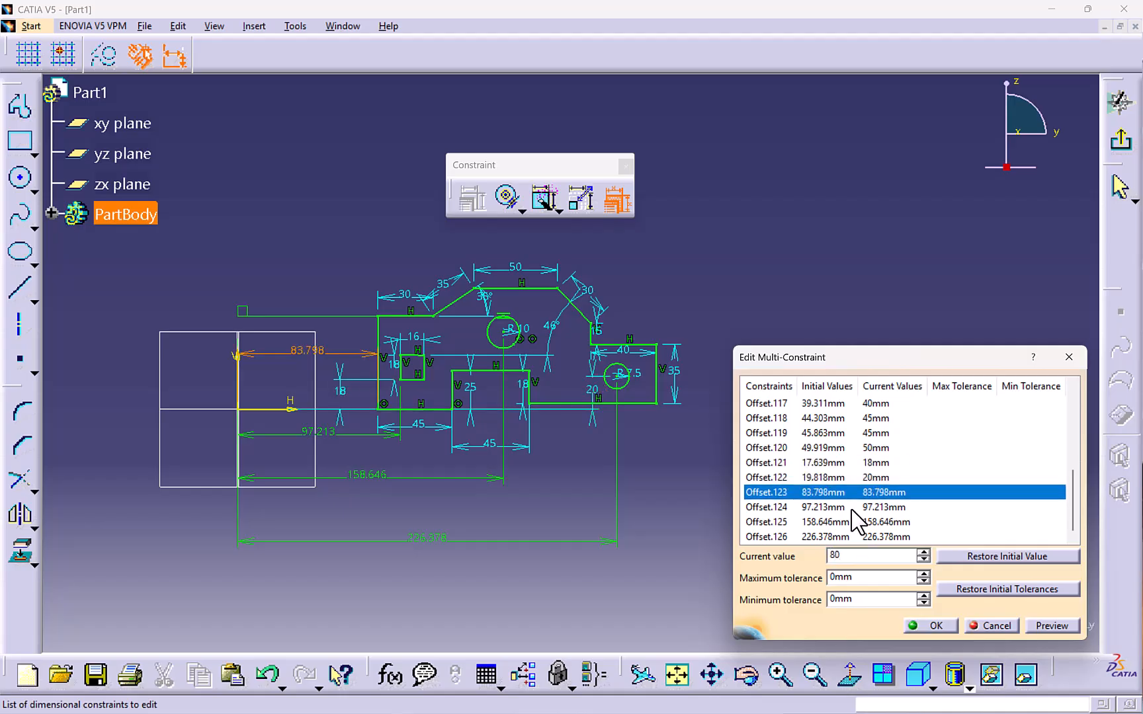
{"action": "left_click", "coordinate": [851, 507]}
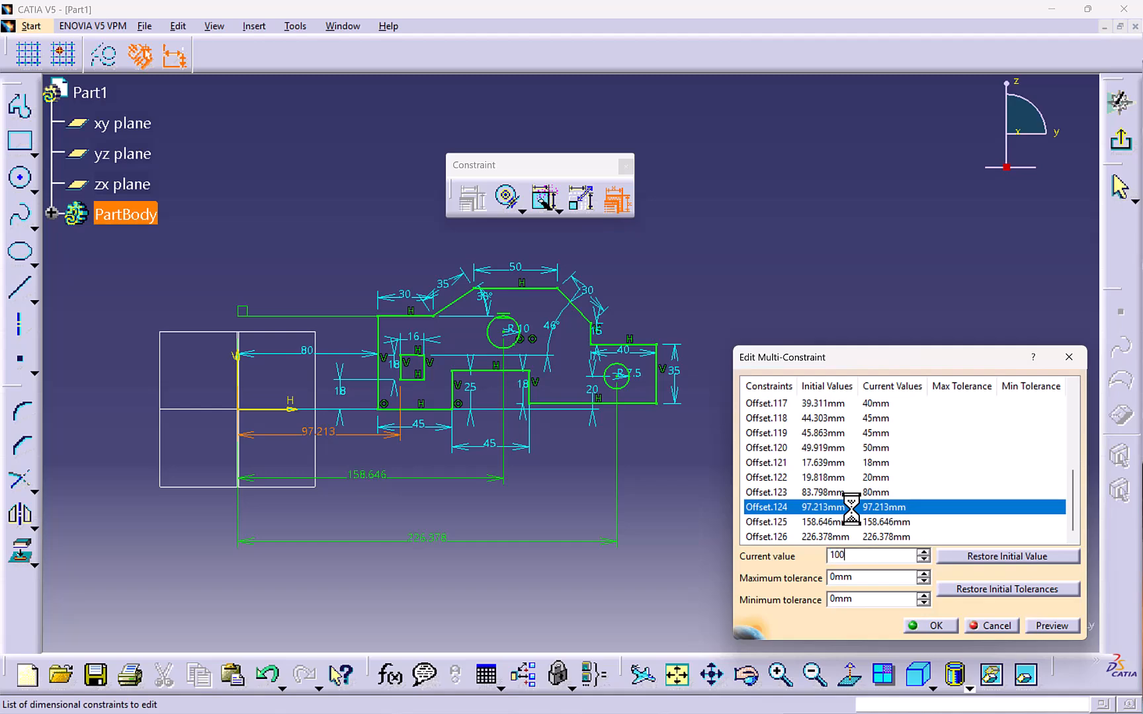
{"action": "left_click", "coordinate": [851, 522]}
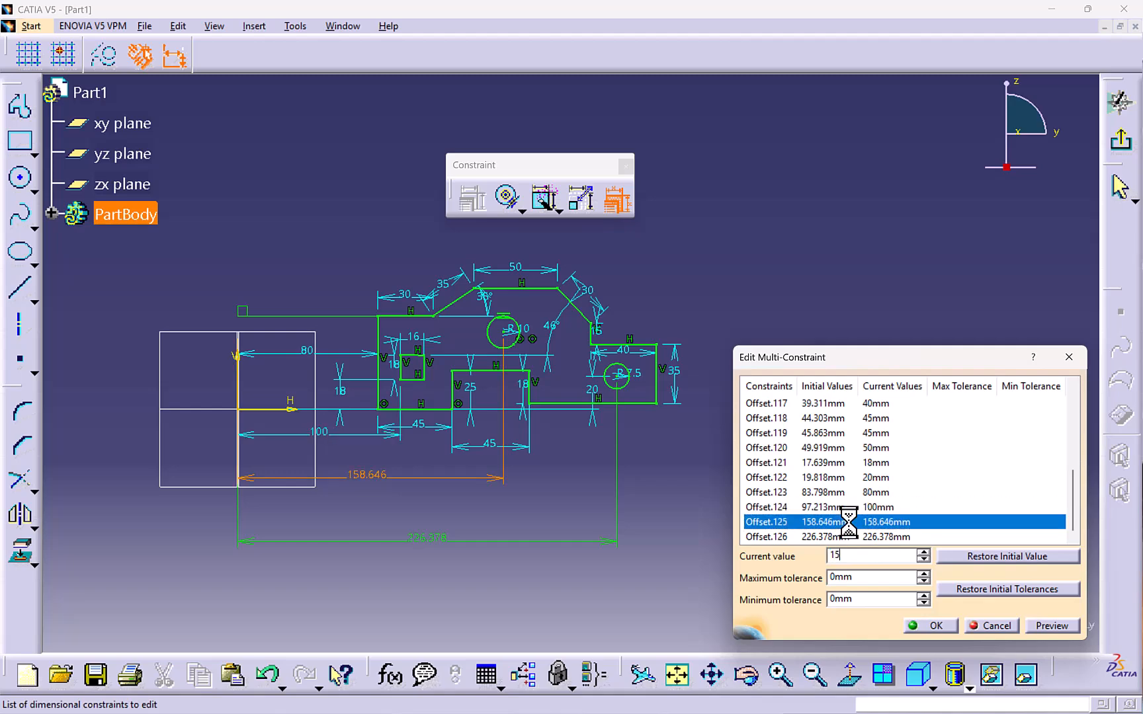
{"action": "type", "text": "150"}
{"action": "left_click", "coordinate": [839, 536]}
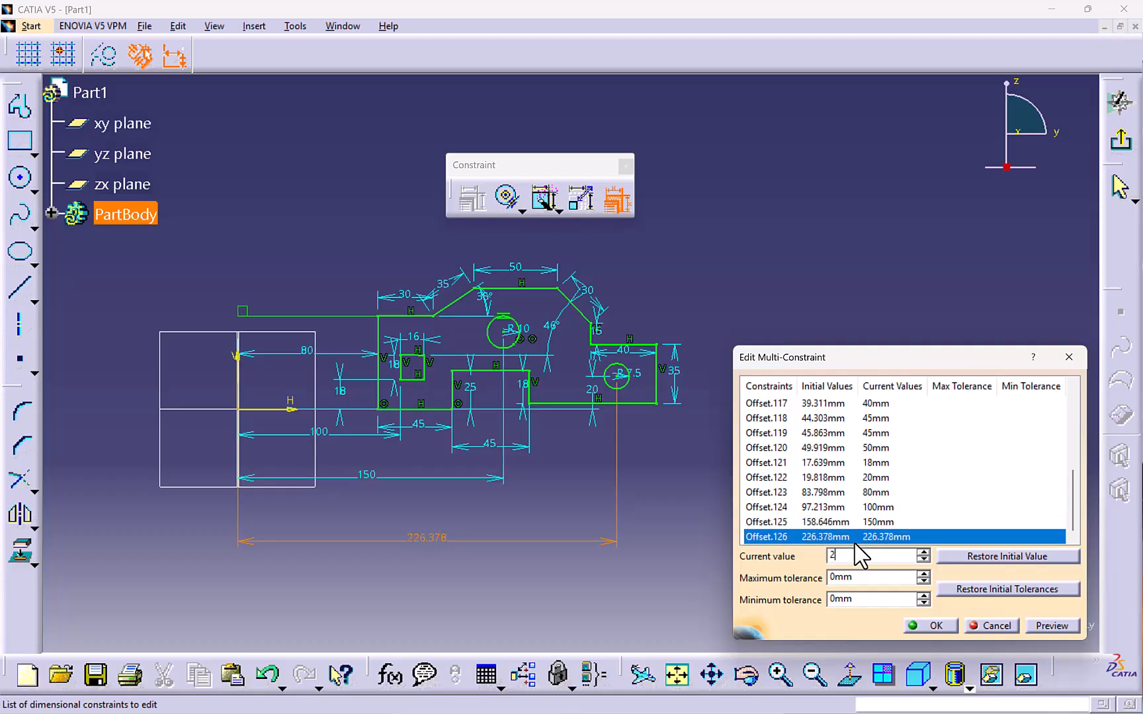
Re-enter 20 mm for the right circle's height above the horizontal axis and apply all multi-constraint edits to the sketch.
{"action": "left_click", "coordinate": [969, 475]}
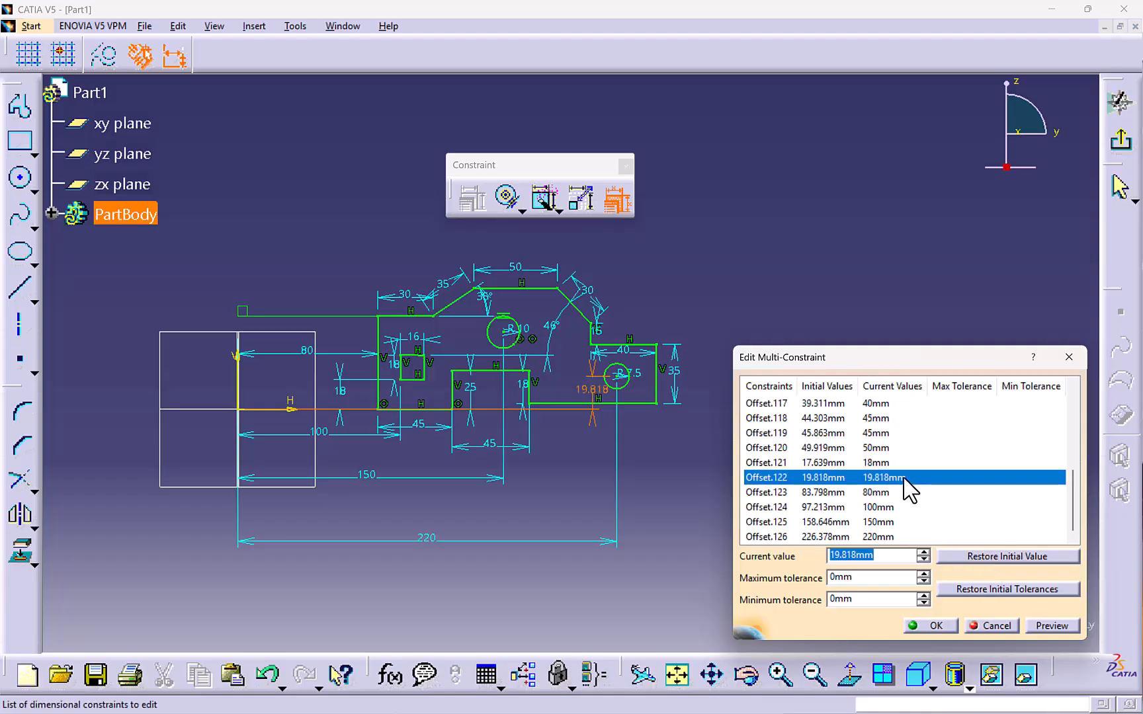
{"action": "type", "text": "20mm"}
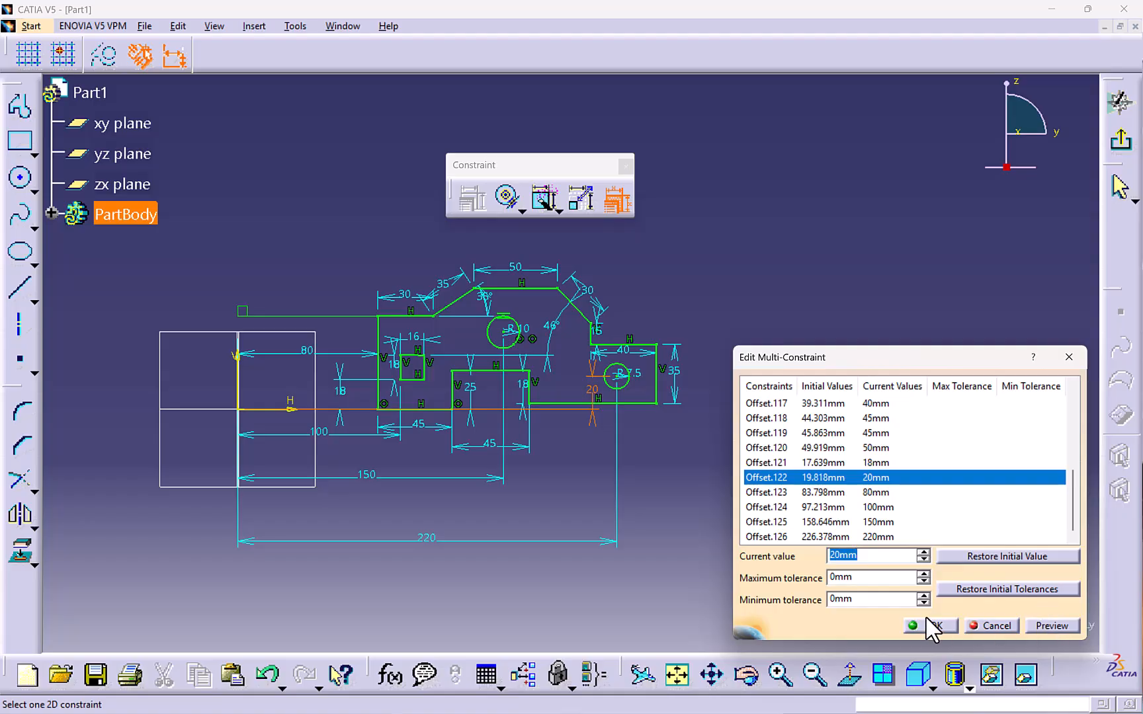
{"action": "left_click", "coordinate": [931, 625]}
{"action": "mouse_move", "coordinate": [594, 334]}
{"action": "middle_mouse_down"}
{"action": "mouse_move", "coordinate": [563, 336]}
{"action": "mouse_move", "coordinate": [785, 339]}
{"action": "mouse_move", "coordinate": [702, 361]}
{"action": "mouse_move", "coordinate": [727, 395]}
{"action": "middle_mouse_up"}
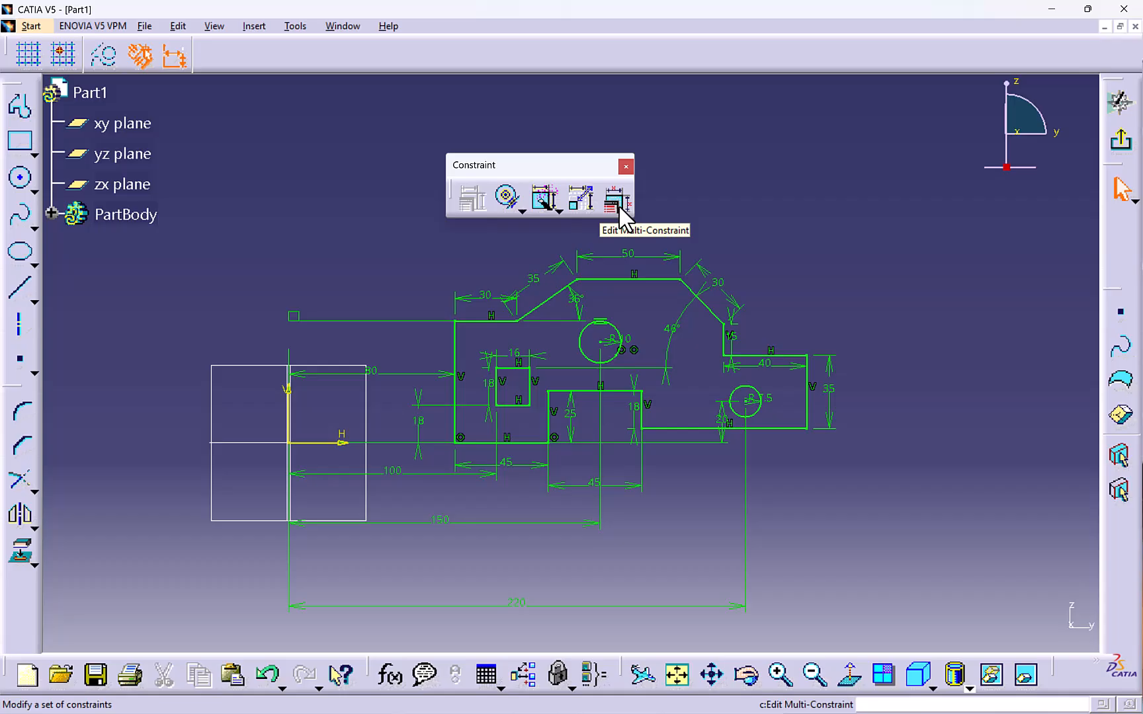
Delete the entire stepped profile with its holes and constraints from the sketch.
{"action": "mouse_move", "coordinate": [289, 280]}
{"action": "middle_mouse_down"}
{"action": "mouse_move", "coordinate": [285, 212]}
{"action": "mouse_move", "coordinate": [267, 191]}
{"action": "middle_mouse_up"}
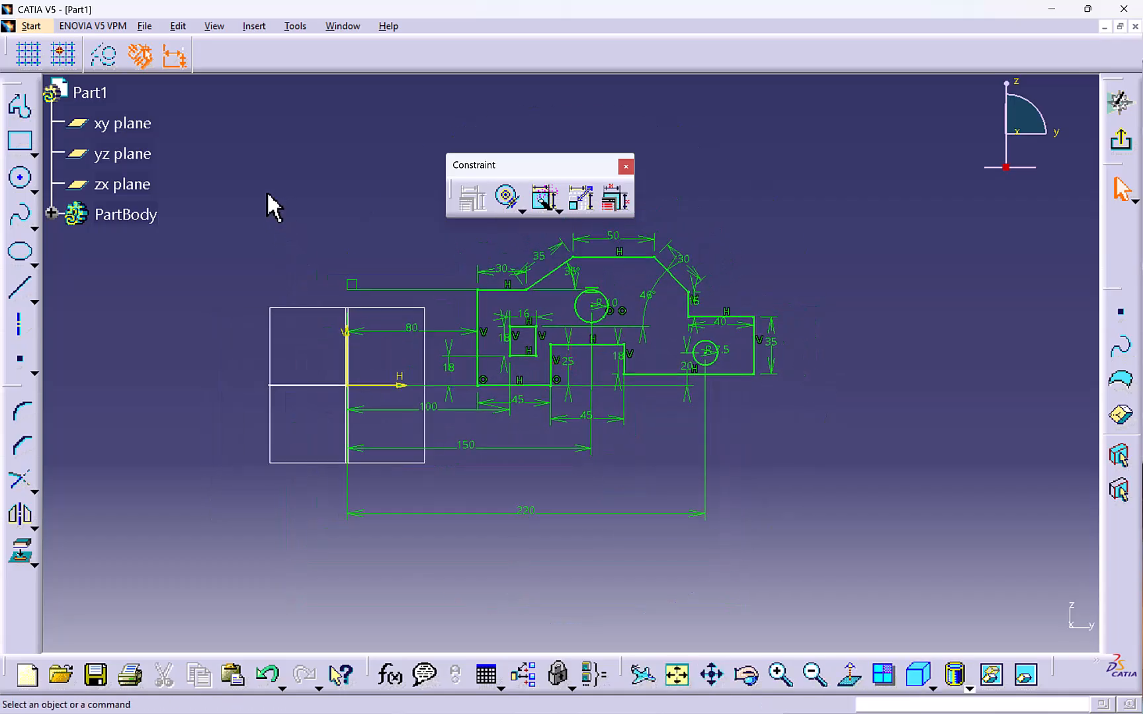
{"action": "mouse_move", "coordinate": [267, 191]}
{"action": "left_mouse_down"}
{"action": "mouse_move", "coordinate": [803, 524]}
{"action": "mouse_move", "coordinate": [820, 553]}
{"action": "left_mouse_up"}
{"action": "key", "text": "Delete"}
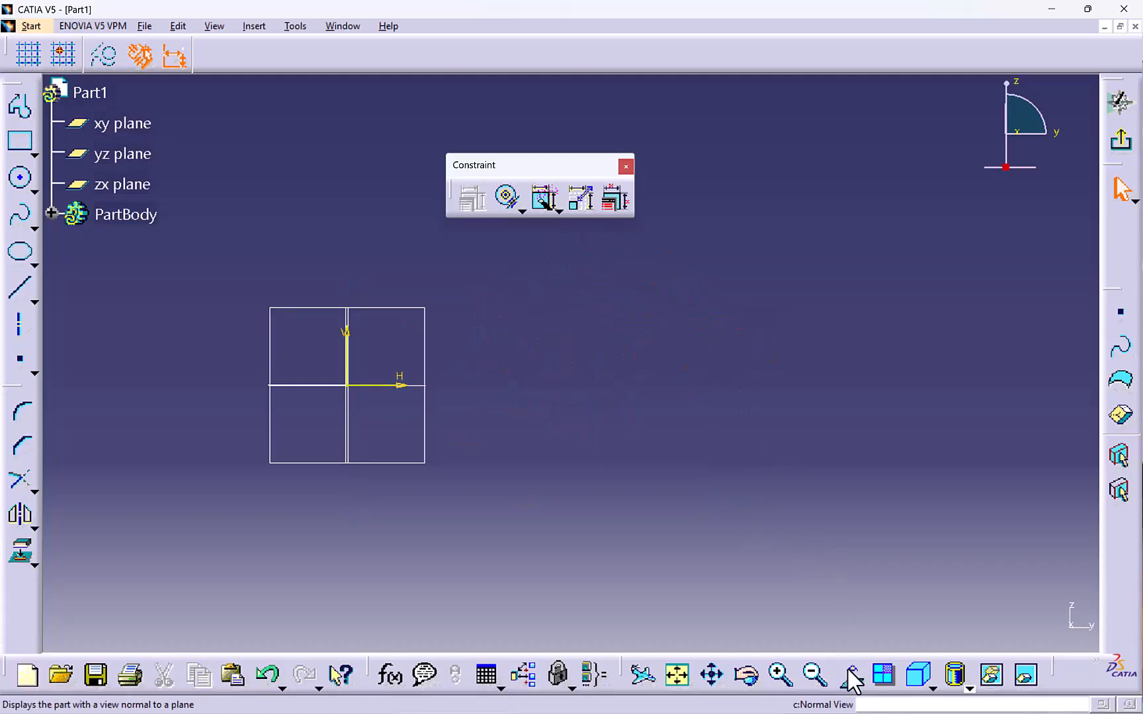
Draw a circle about 68 mm in diameter centred on the sketch origin.
{"action": "mouse_move", "coordinate": [441, 462]}
{"action": "middle_mouse_down"}
{"action": "mouse_move", "coordinate": [671, 479]}
{"action": "mouse_move", "coordinate": [657, 467]}
{"action": "middle_mouse_up"}
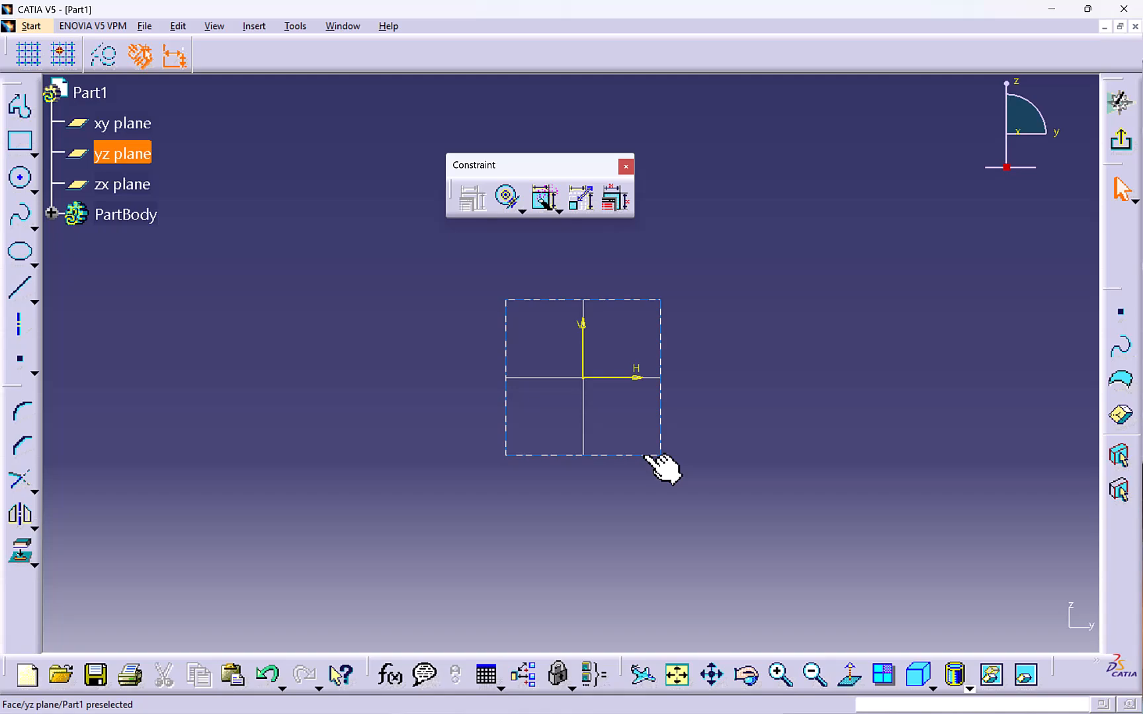
{"action": "left_click", "coordinate": [20, 177]}
{"action": "left_click", "coordinate": [584, 378]}
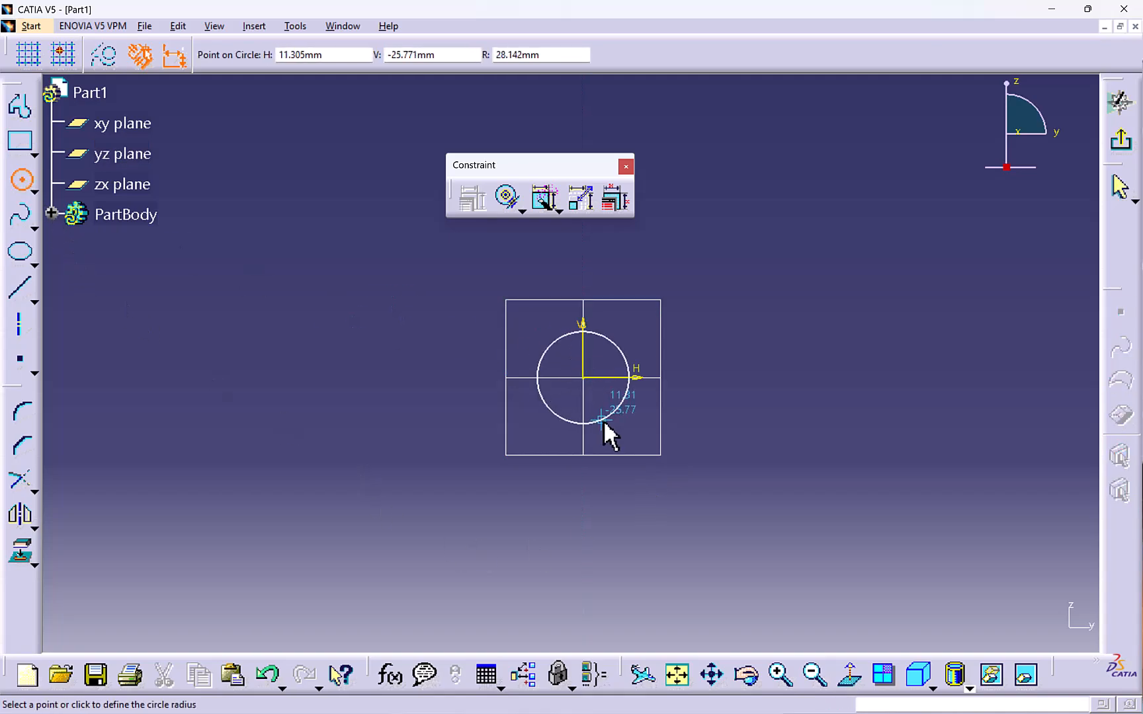
{"action": "left_click", "coordinate": [611, 430]}
Dimension the circle's diameter and set it to 60 mm.
{"action": "middle_click_drag", "start_coordinate": [755, 367], "coordinate": [709, 378]}
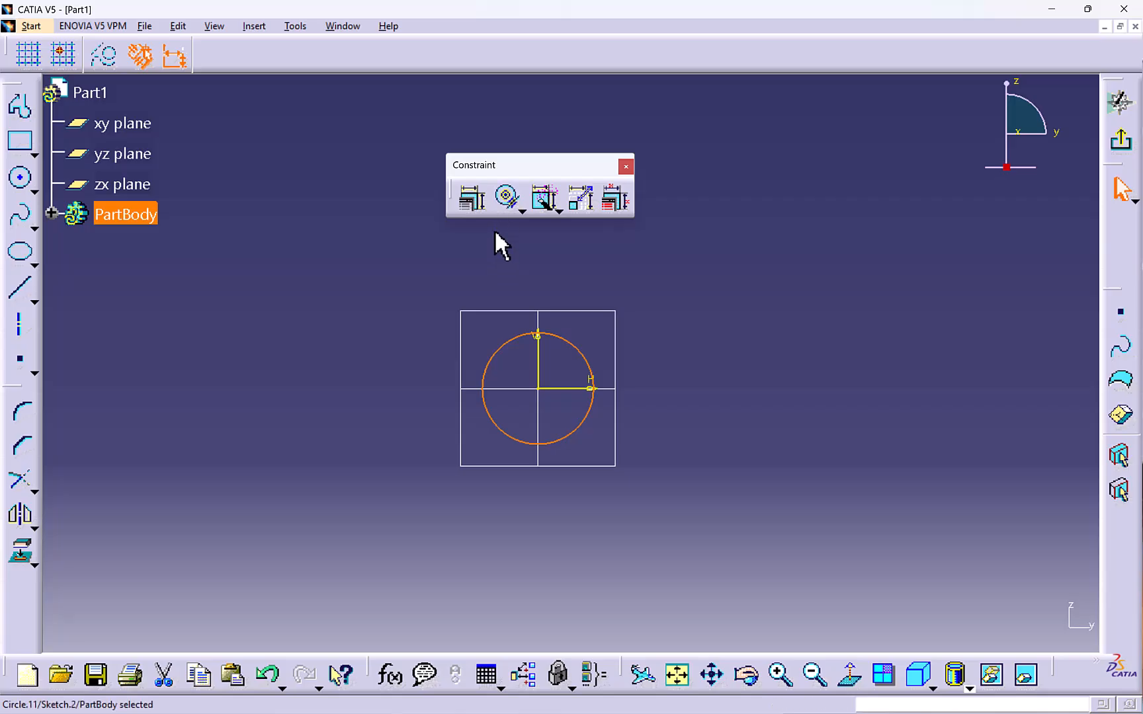
{"action": "left_click", "coordinate": [521, 210]}
{"action": "left_click", "coordinate": [540, 241]}
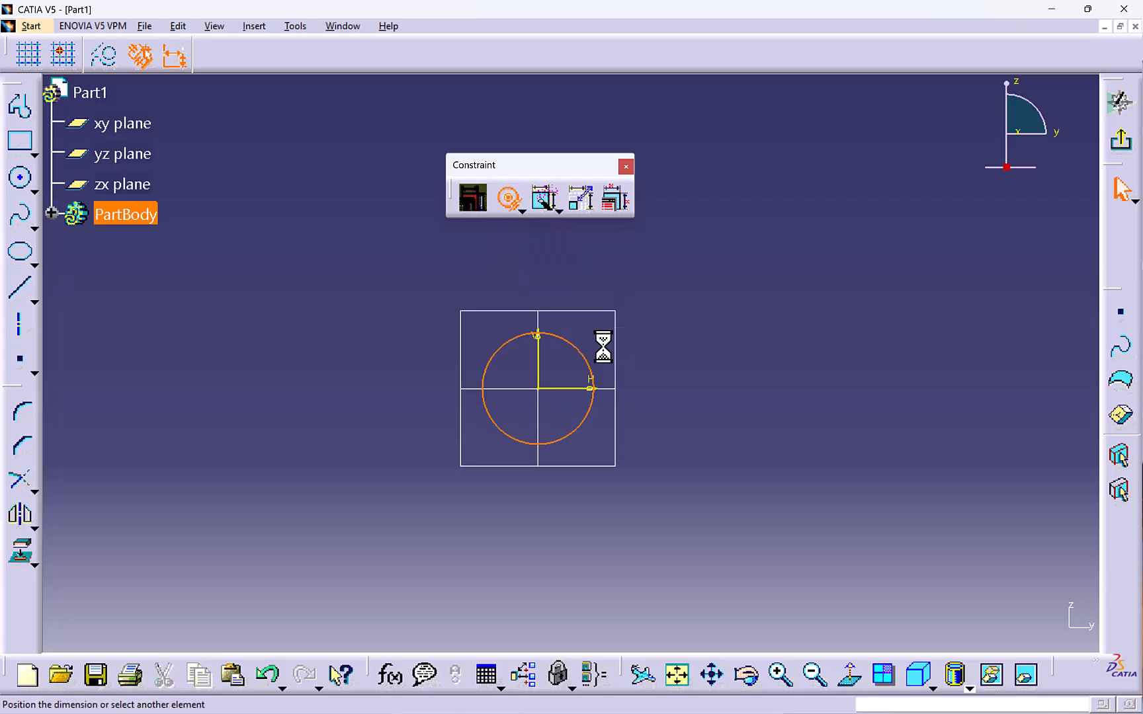
{"action": "left_click", "coordinate": [666, 327]}
{"action": "double_click", "coordinate": [666, 324]}
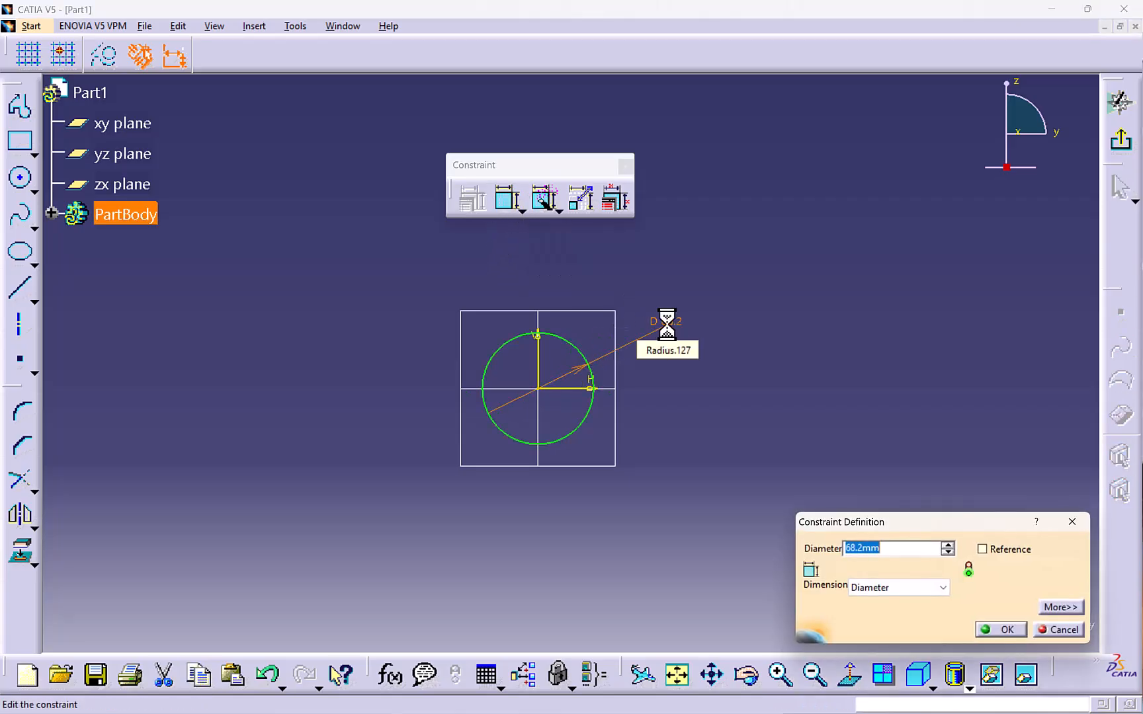
{"action": "type", "text": "60"}
{"action": "key", "text": "Return"}
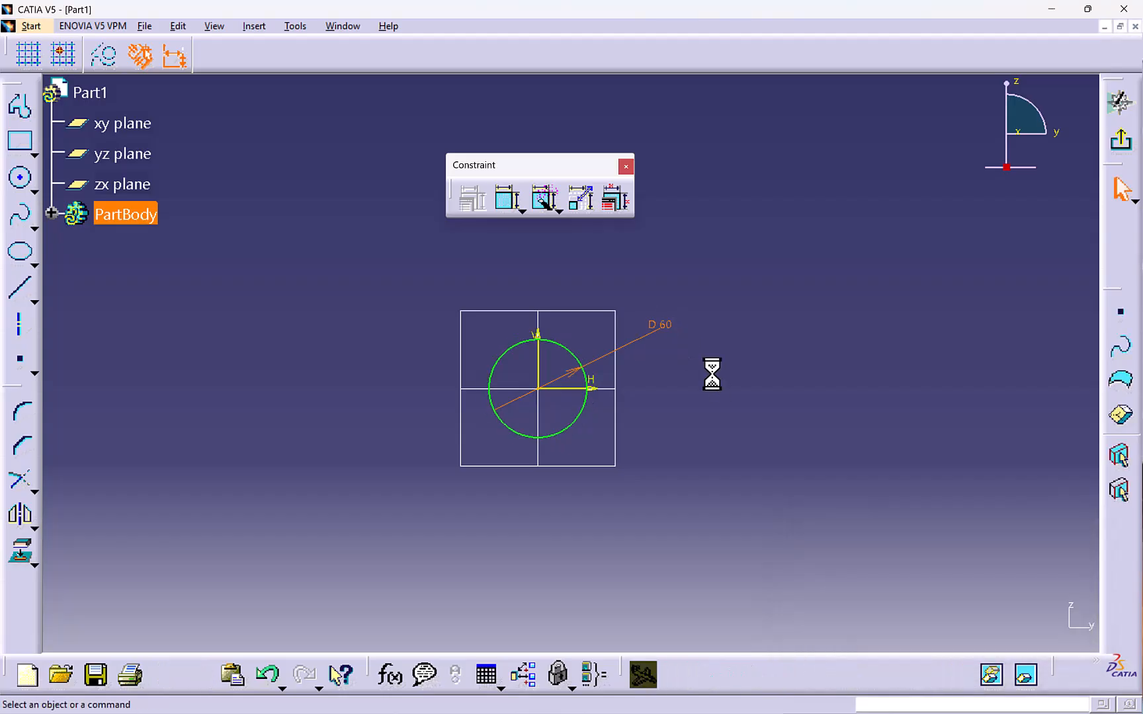
Draw an upright rectangle about 45 mm wide and 77 mm high, overlapping the upper part of the circle.
{"action": "left_click", "coordinate": [20, 142]}
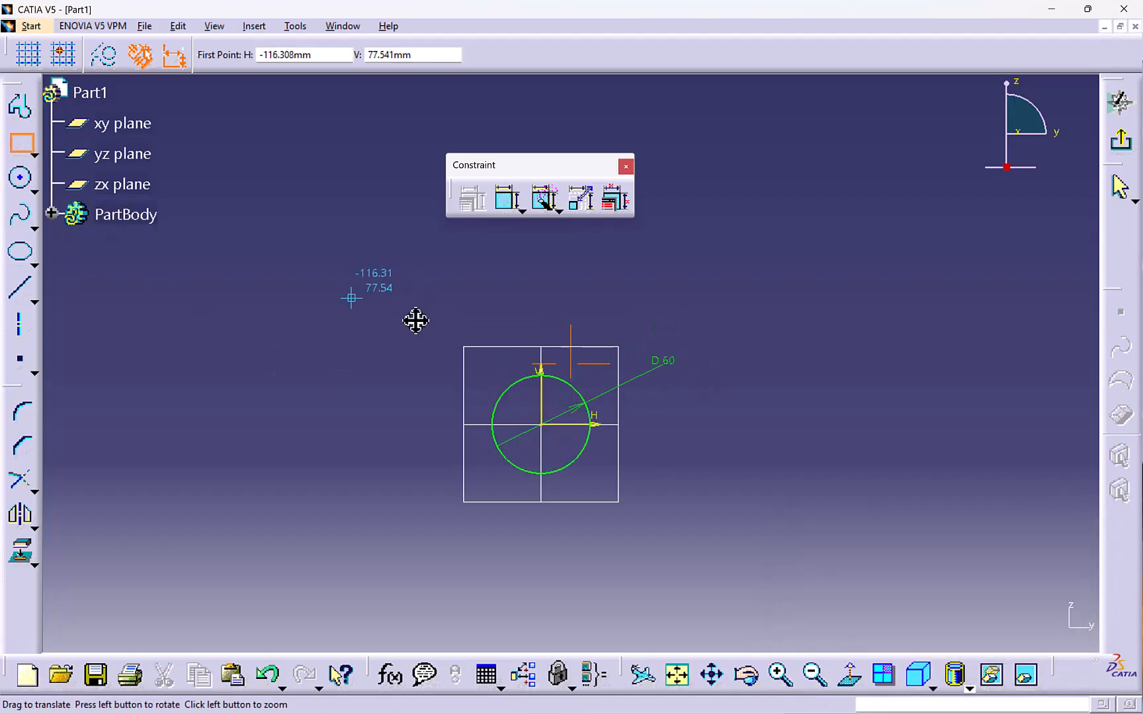
{"action": "left_click", "coordinate": [516, 407]}
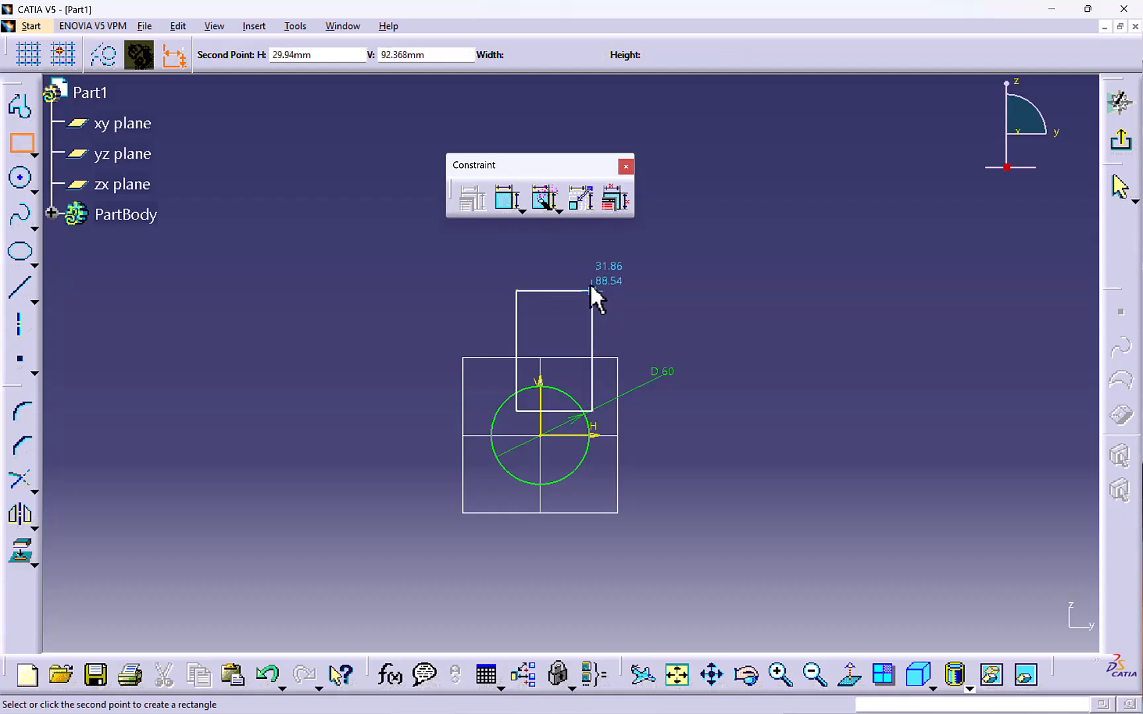
{"action": "left_click", "coordinate": [589, 284]}
{"action": "left_click", "coordinate": [653, 301]}
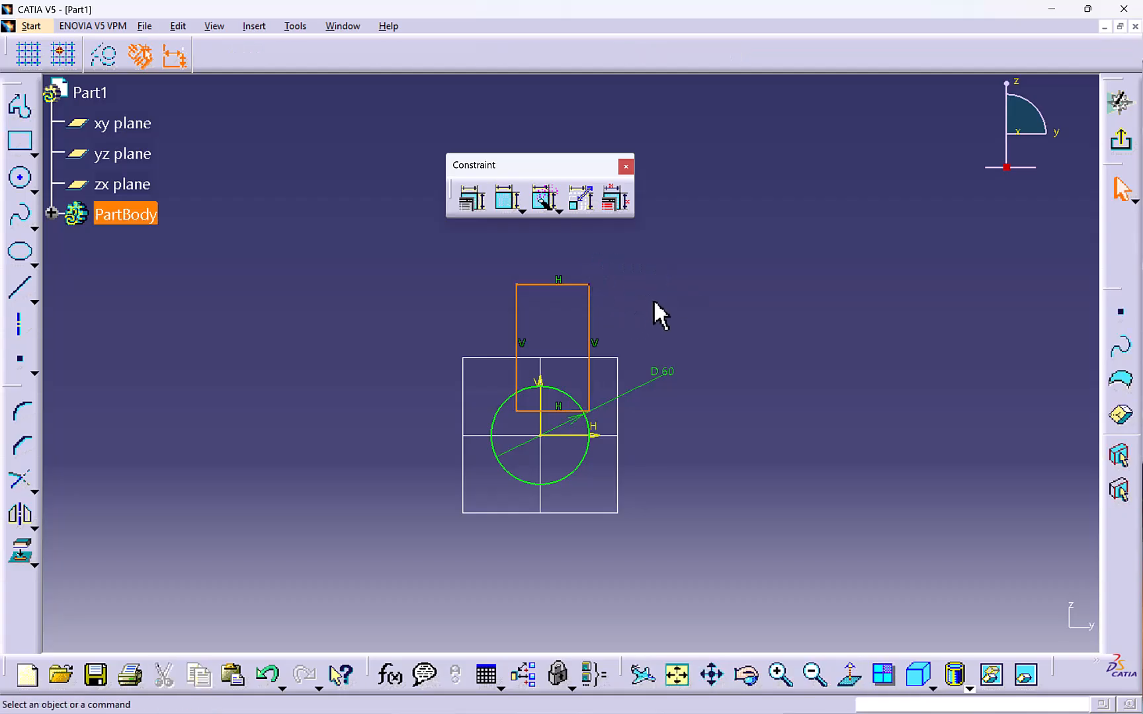
Constrain the rectangle's two vertical sides to be symmetric about the vertical axis.
{"action": "left_click", "coordinate": [517, 310]}
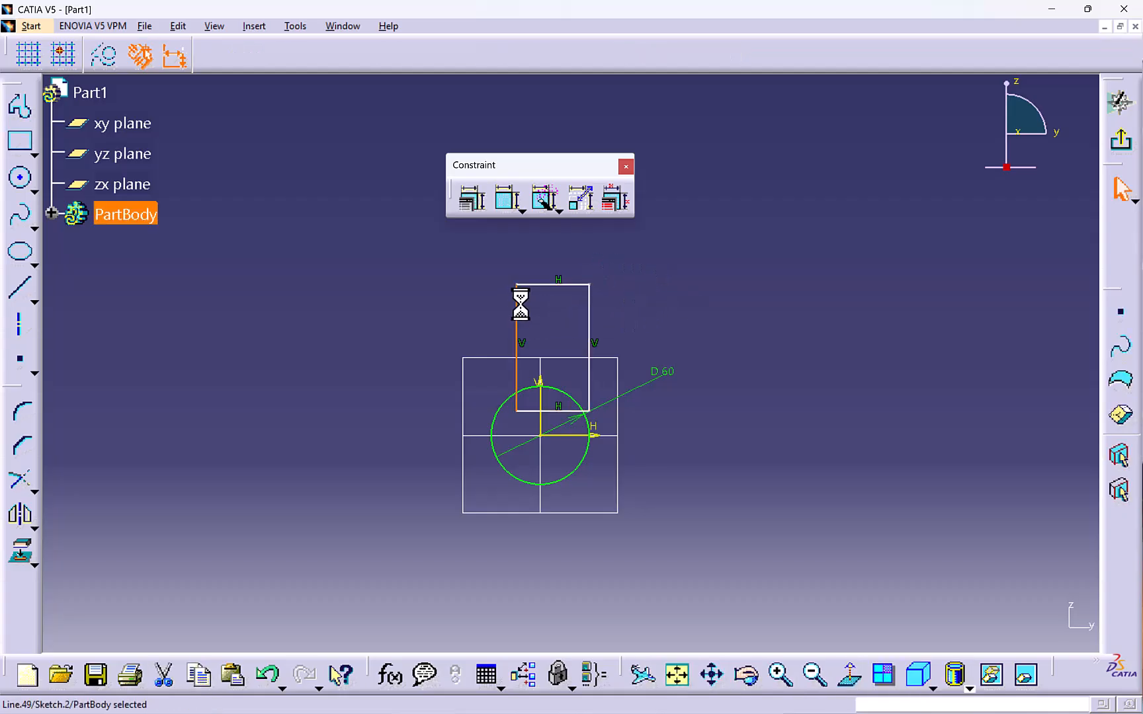
{"action": "left_click", "coordinate": [590, 308], "text": "ctrl"}
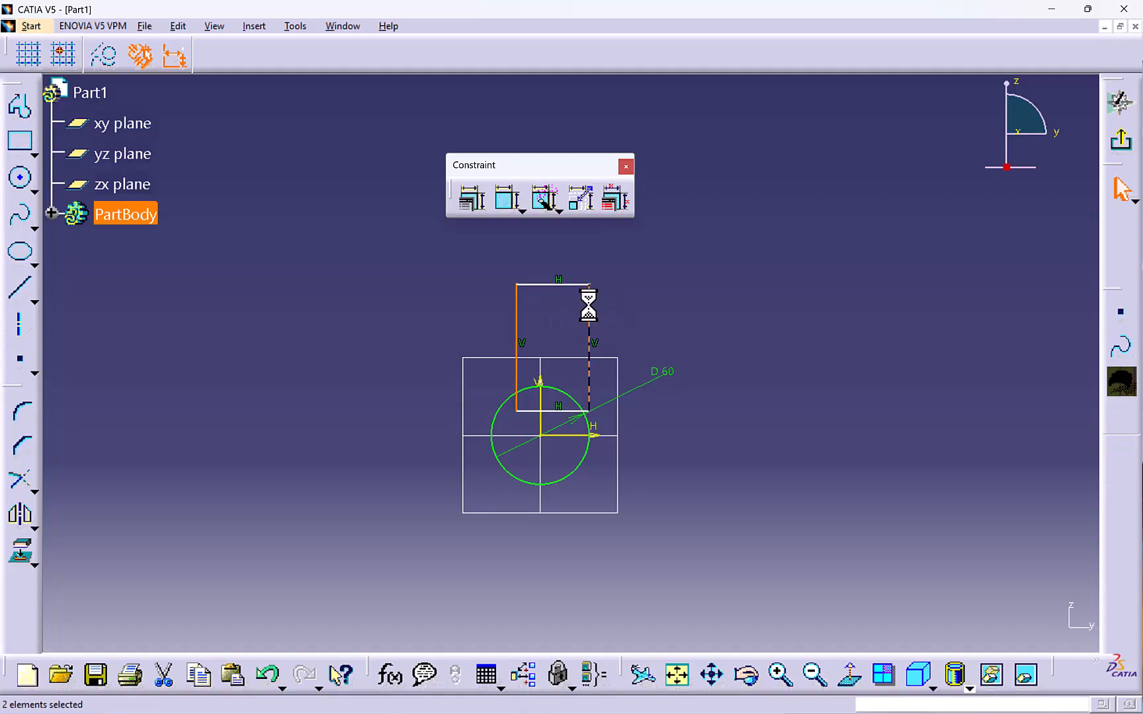
{"action": "left_click", "coordinate": [542, 379], "text": "ctrl"}
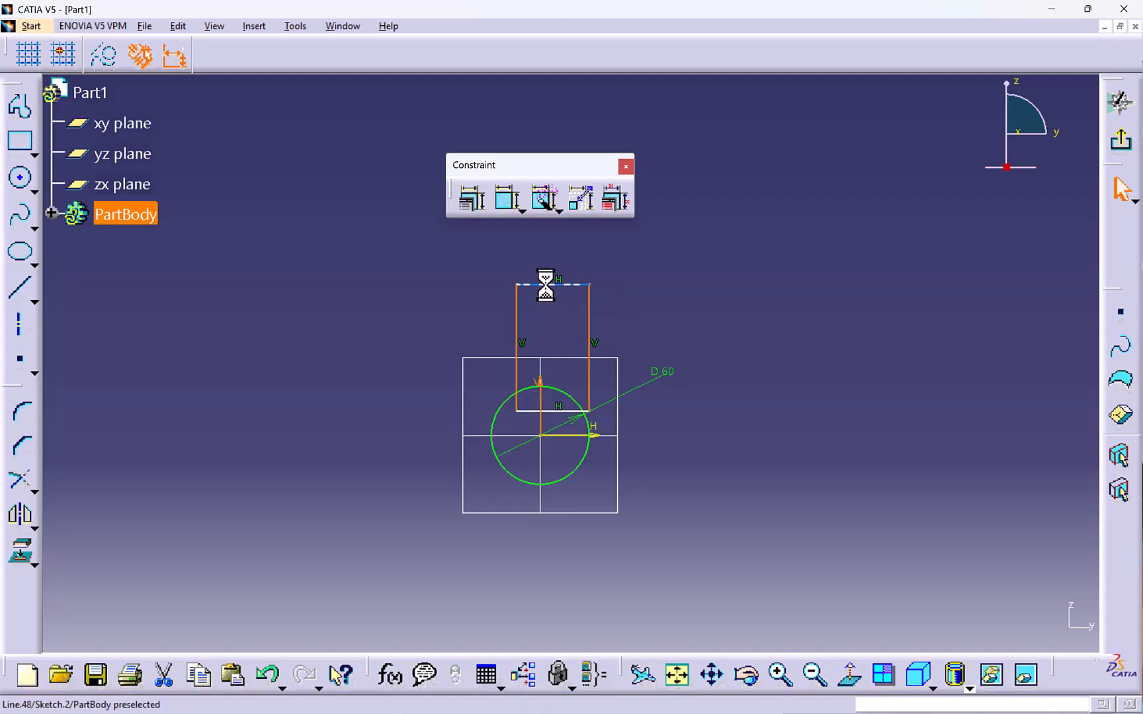
{"action": "left_click", "coordinate": [473, 205]}
{"action": "left_click", "coordinate": [876, 419]}
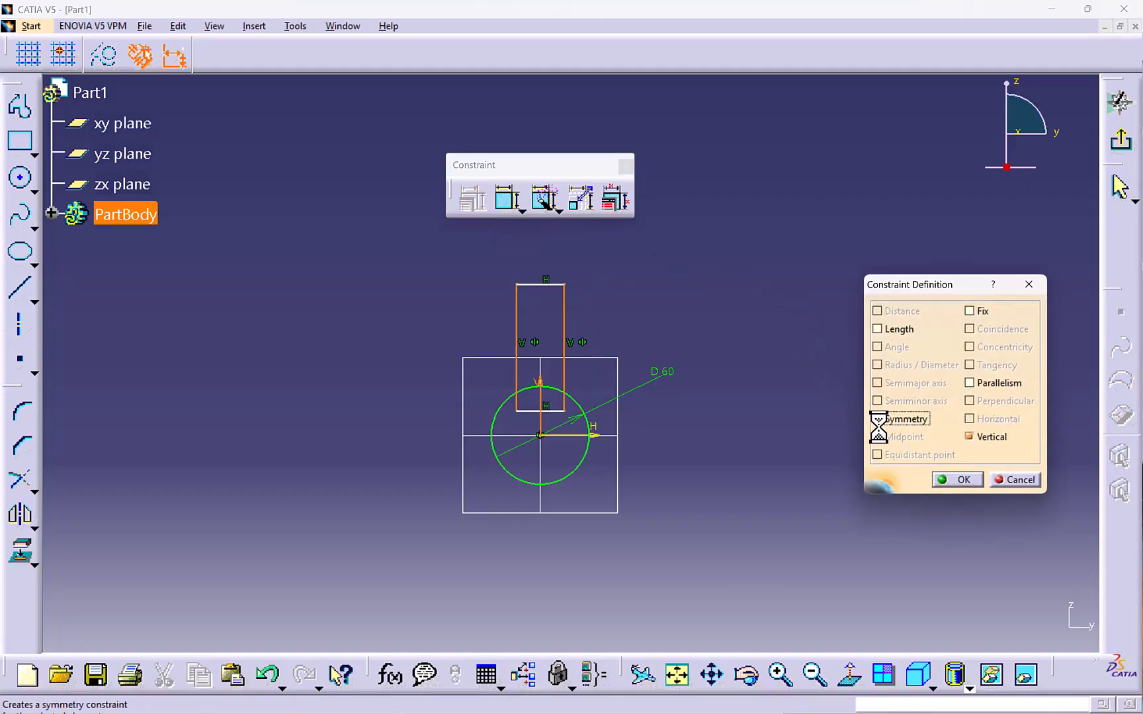
{"action": "left_click", "coordinate": [953, 480]}
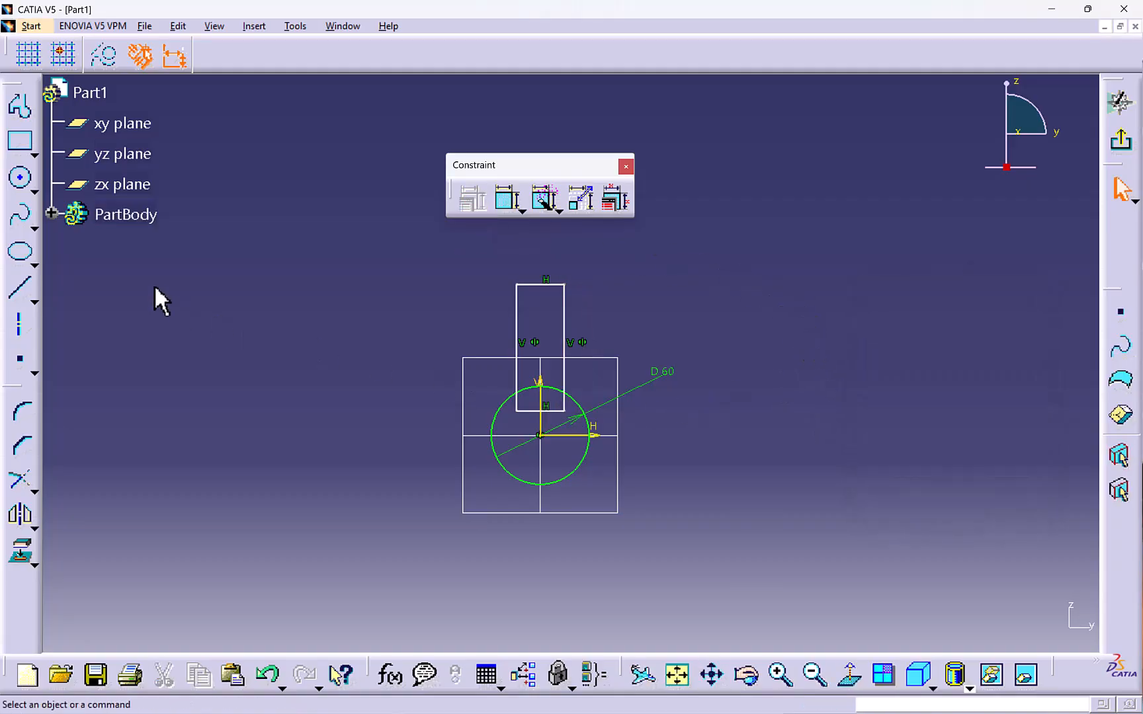
Dimension the distance from the horizontal axis to the rectangle's top edge and set it to 100 mm.
{"action": "left_click", "coordinate": [504, 203]}
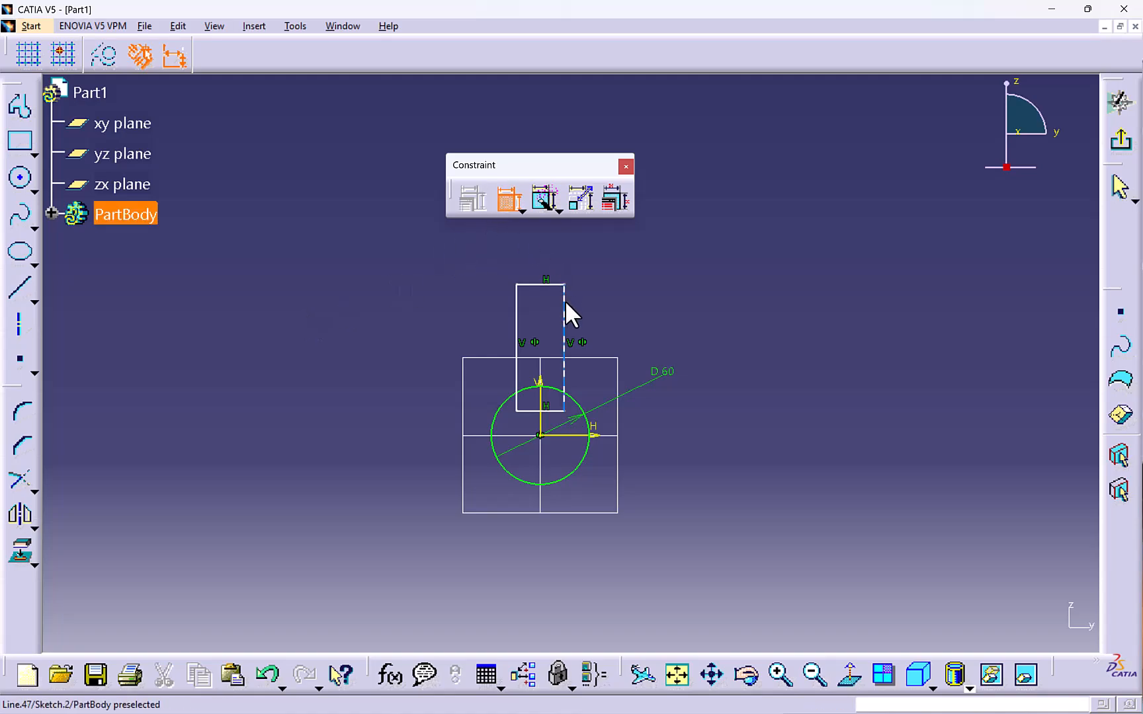
{"action": "left_click", "coordinate": [585, 436]}
{"action": "left_click", "coordinate": [552, 285]}
{"action": "left_click", "coordinate": [409, 329]}
{"action": "double_click", "coordinate": [417, 326]}
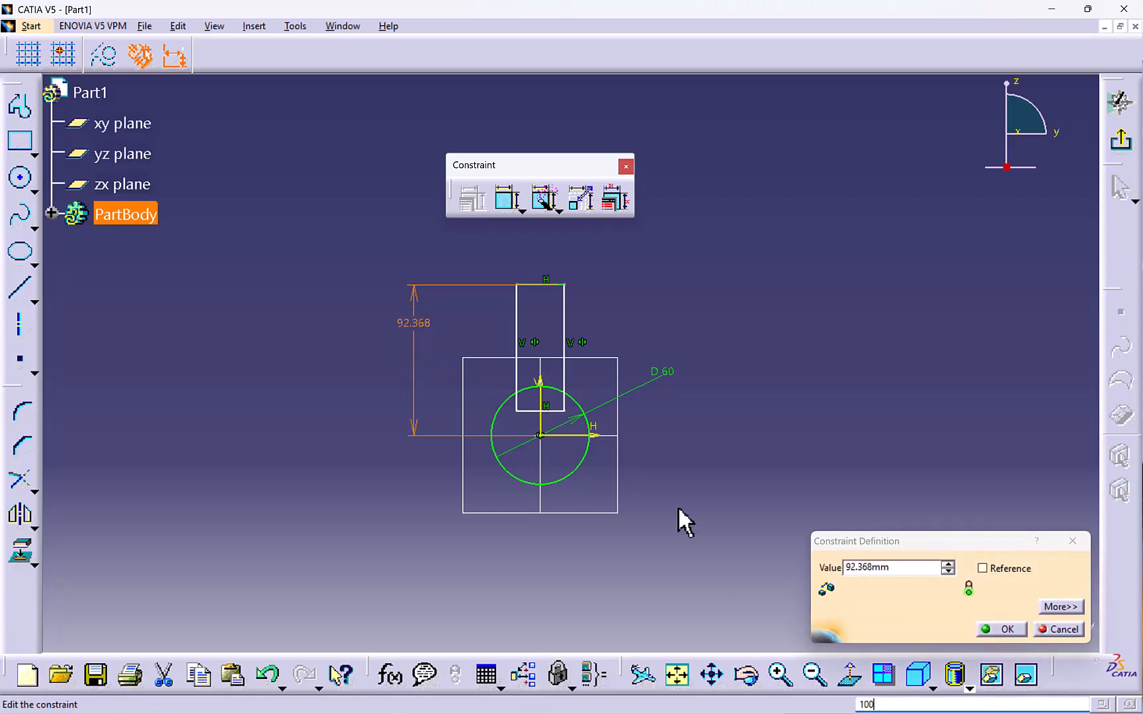
{"action": "double_click", "coordinate": [880, 566]}
{"action": "type", "text": "100"}
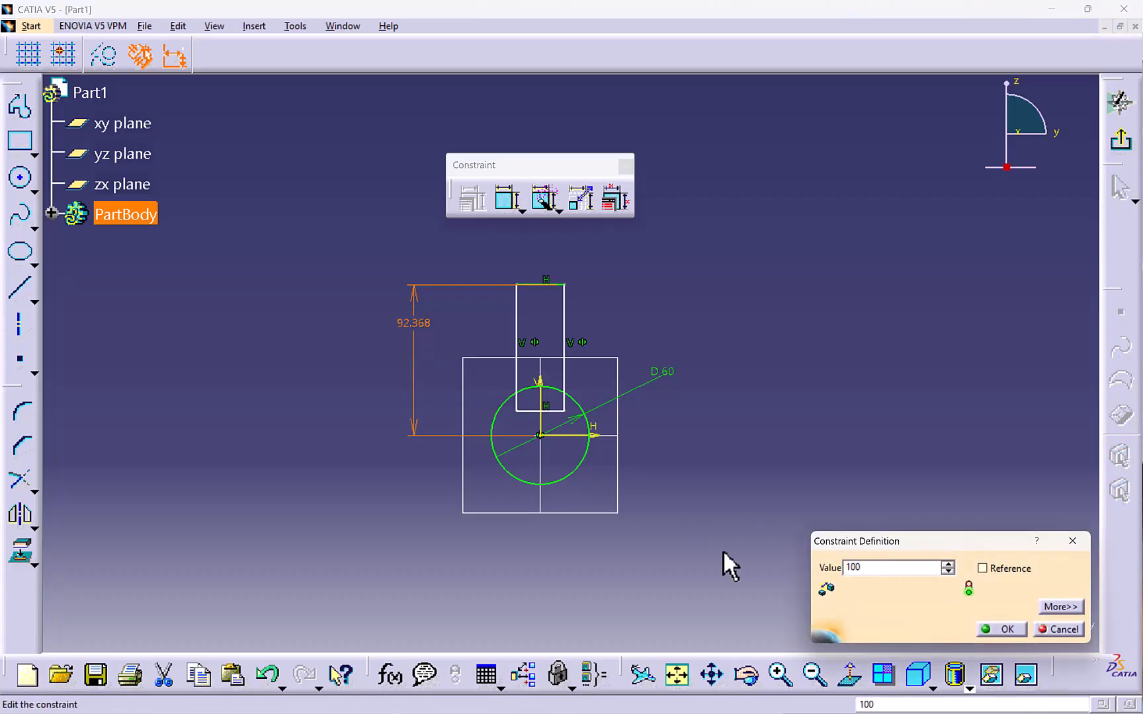
{"action": "key", "text": "Return"}
Dimension the rectangle's top edge and set its length to 30 mm.
{"action": "left_click", "coordinate": [509, 200]}
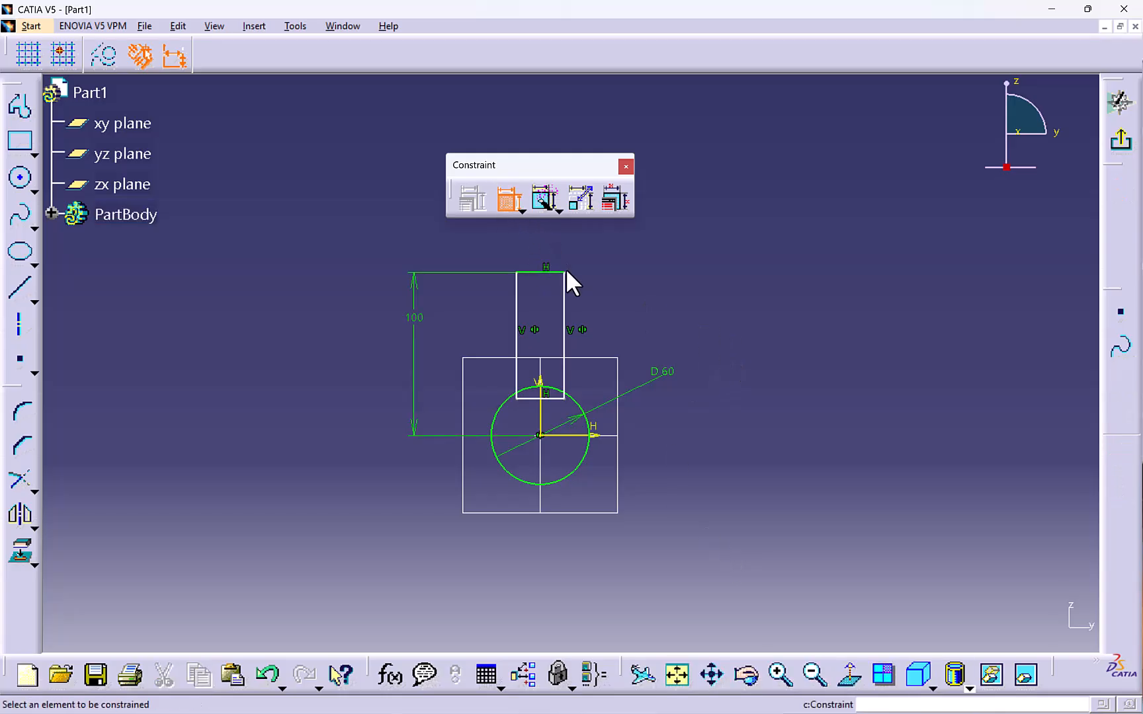
{"action": "left_click", "coordinate": [548, 272]}
{"action": "left_click", "coordinate": [541, 246]}
{"action": "double_click", "coordinate": [541, 246]}
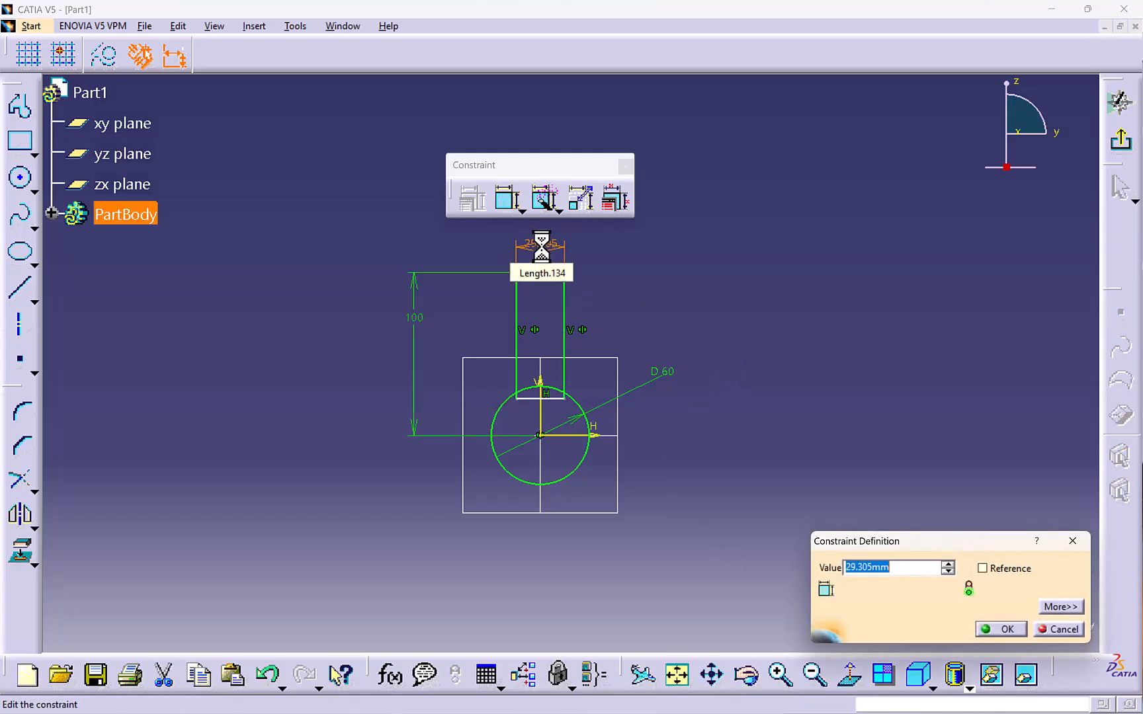
{"action": "key", "text": "Return"}
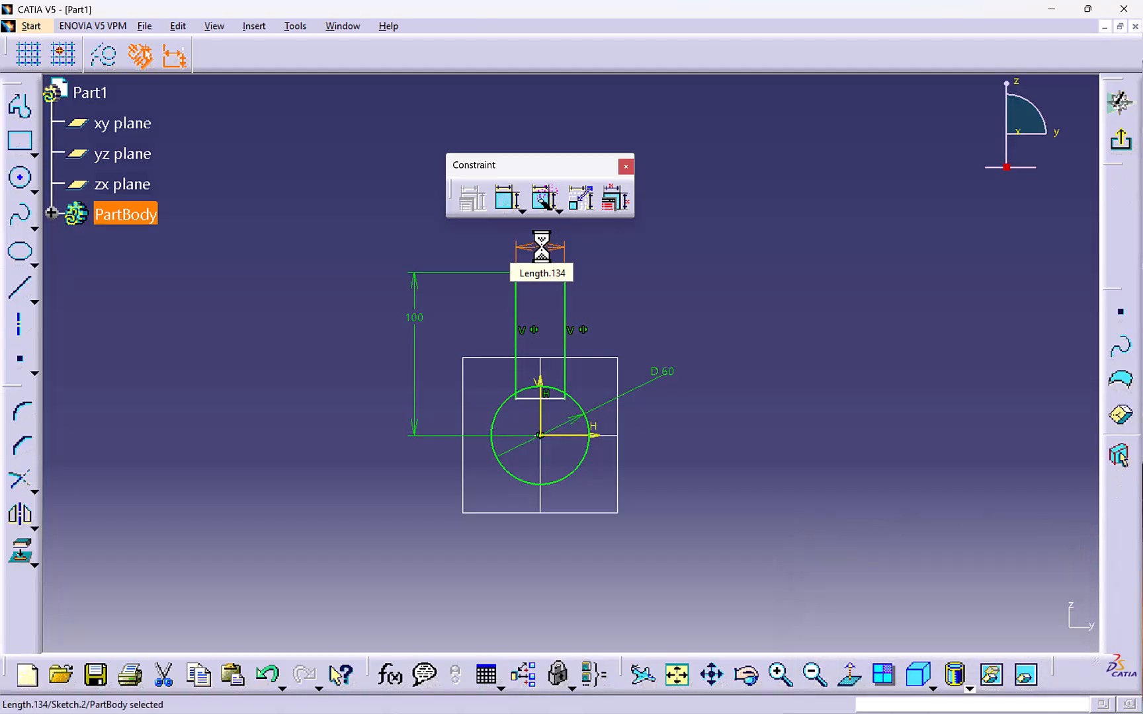
Dimension the rectangle's right side and set its length to 80 mm.
{"action": "left_click", "coordinate": [507, 198]}
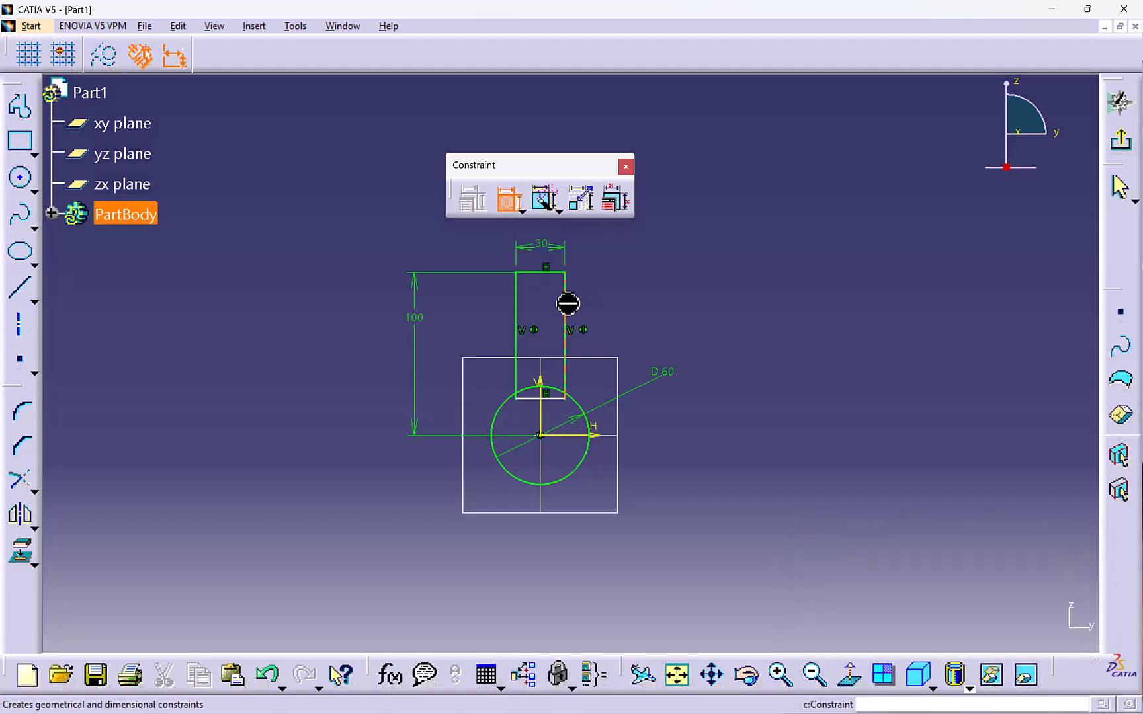
{"action": "left_click", "coordinate": [565, 303]}
{"action": "left_click", "coordinate": [600, 307]}
{"action": "double_click", "coordinate": [599, 302]}
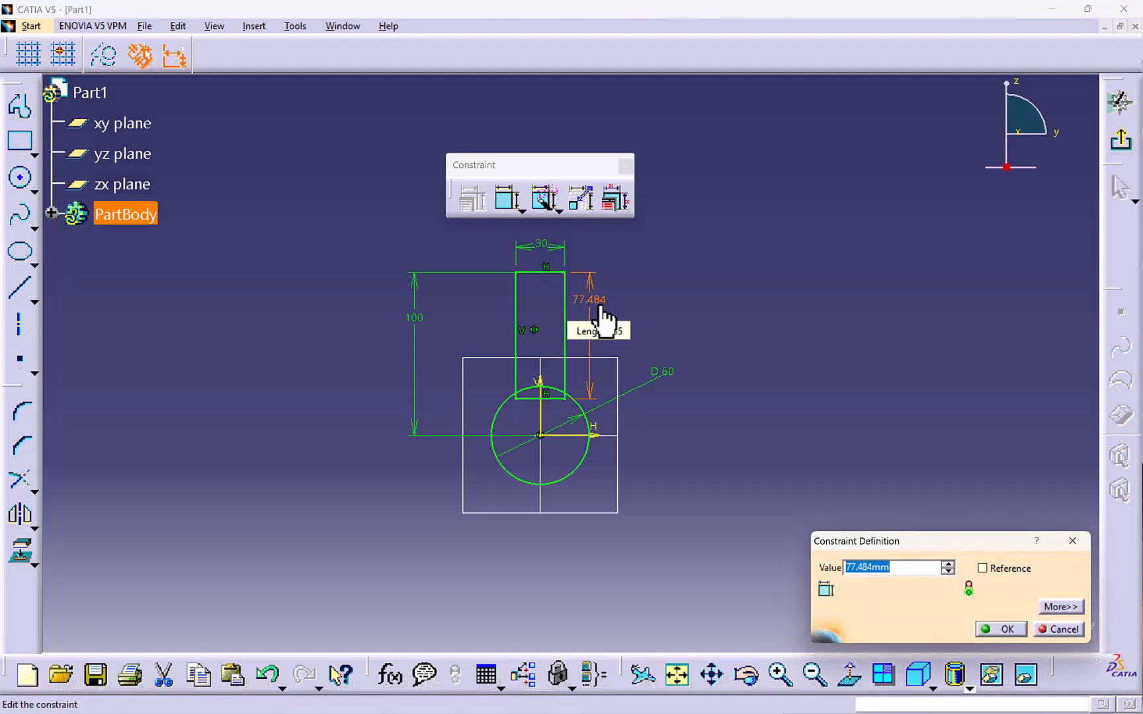
{"action": "key", "text": "Return"}
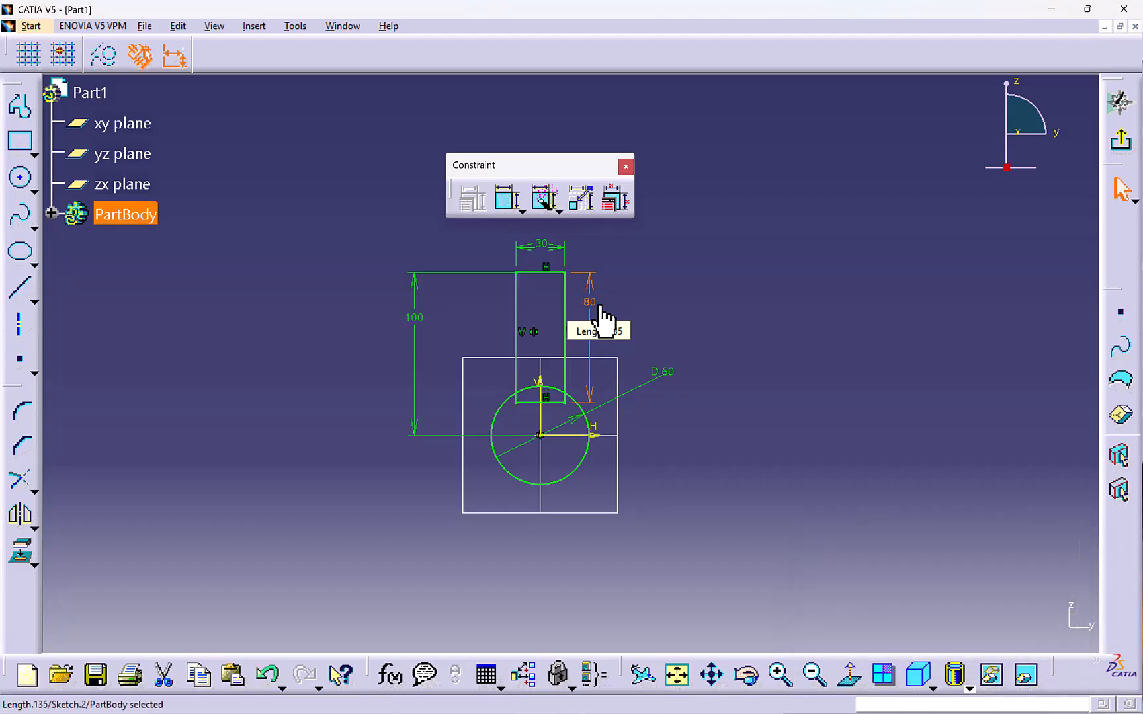
Remove the rectangle's bottom edge inside the circle with Quick Trim.
{"action": "mouse_move", "coordinate": [443, 383]}
{"action": "middle_mouse_down"}
{"action": "mouse_move", "coordinate": [458, 362]}
{"action": "mouse_move", "coordinate": [468, 372]}
{"action": "middle_mouse_up"}
{"action": "left_click", "coordinate": [35, 527]}
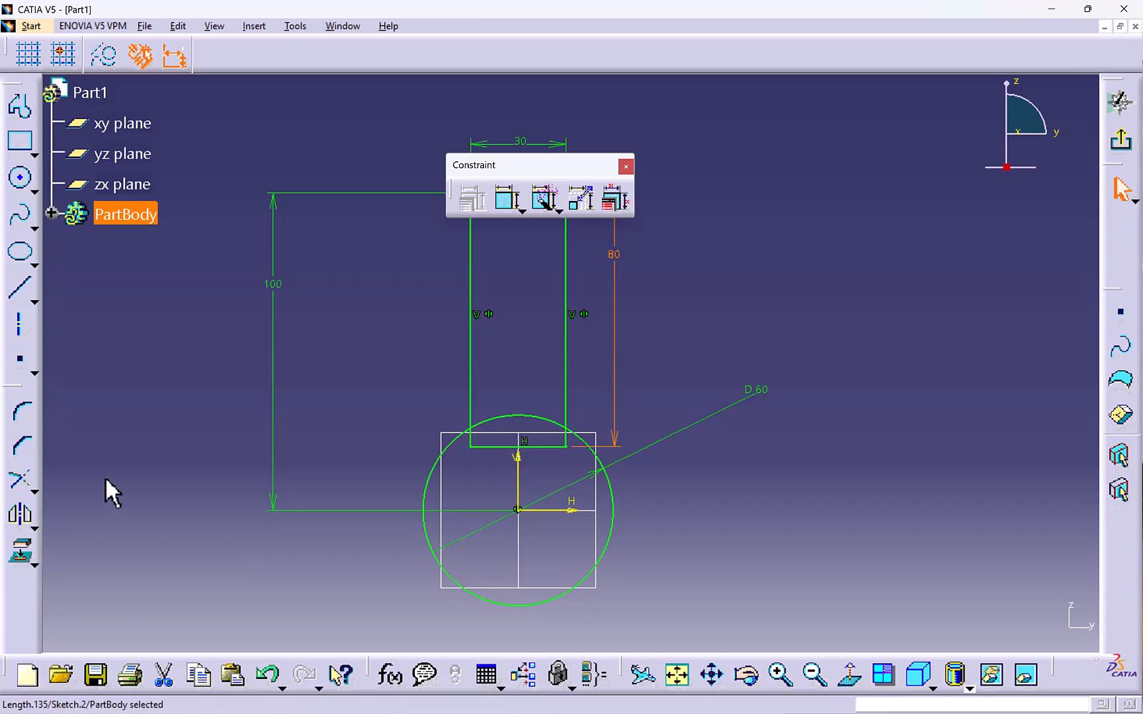
{"action": "left_click", "coordinate": [34, 490]}
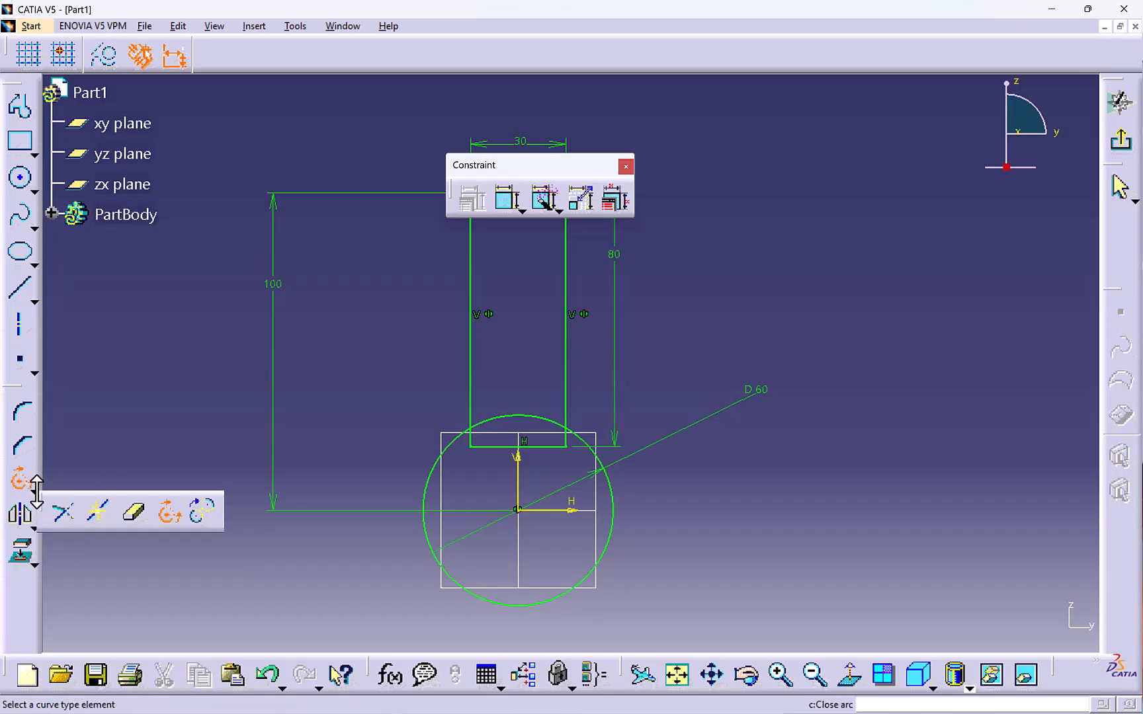
{"action": "left_click", "coordinate": [137, 514]}
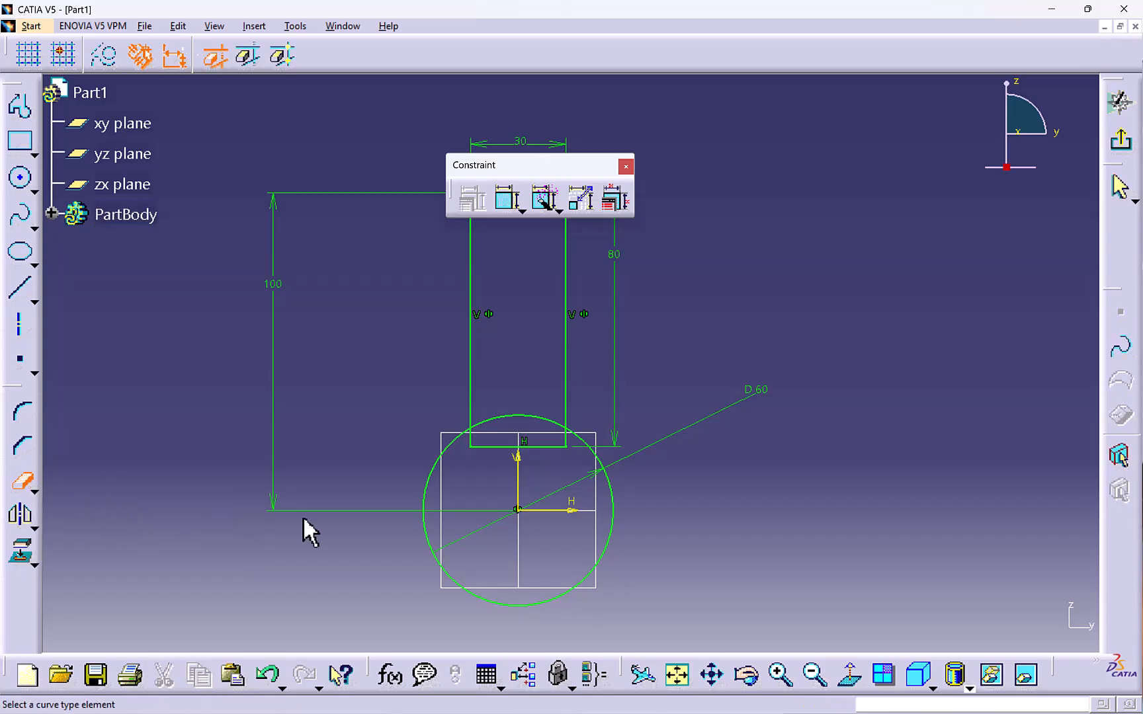
{"action": "left_click", "coordinate": [502, 447]}
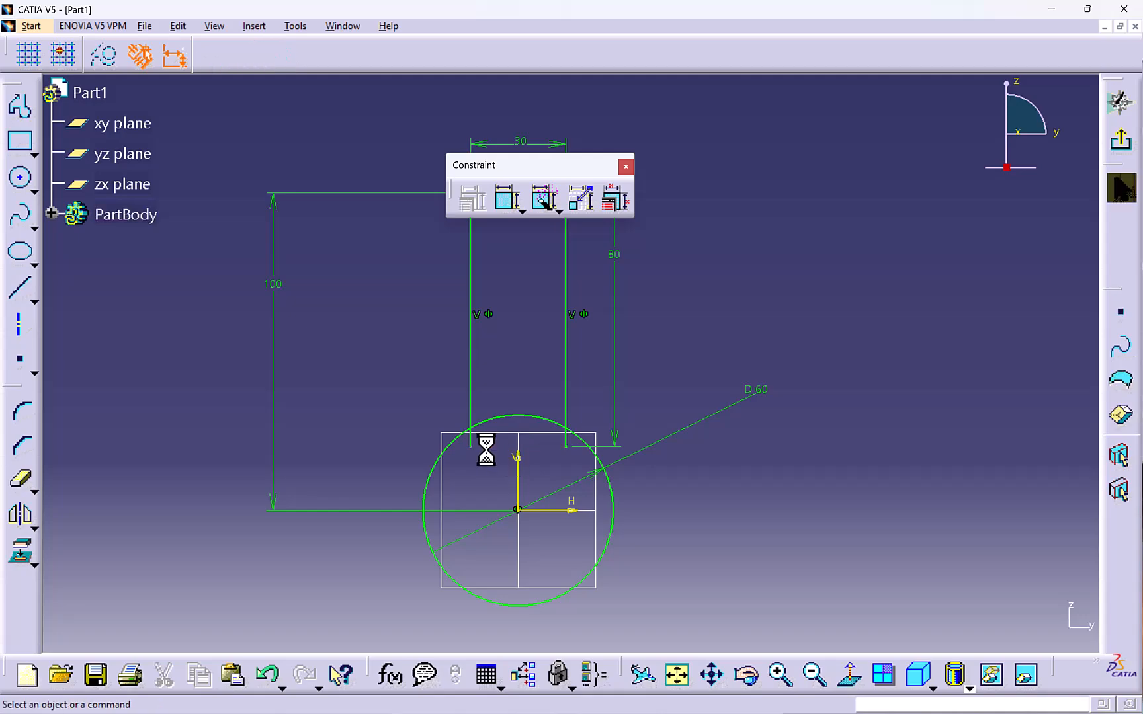
Trim both side lines' ends inside the circle and the arc between them, converting the right side's length into a distance.
{"action": "left_click", "coordinate": [26, 480]}
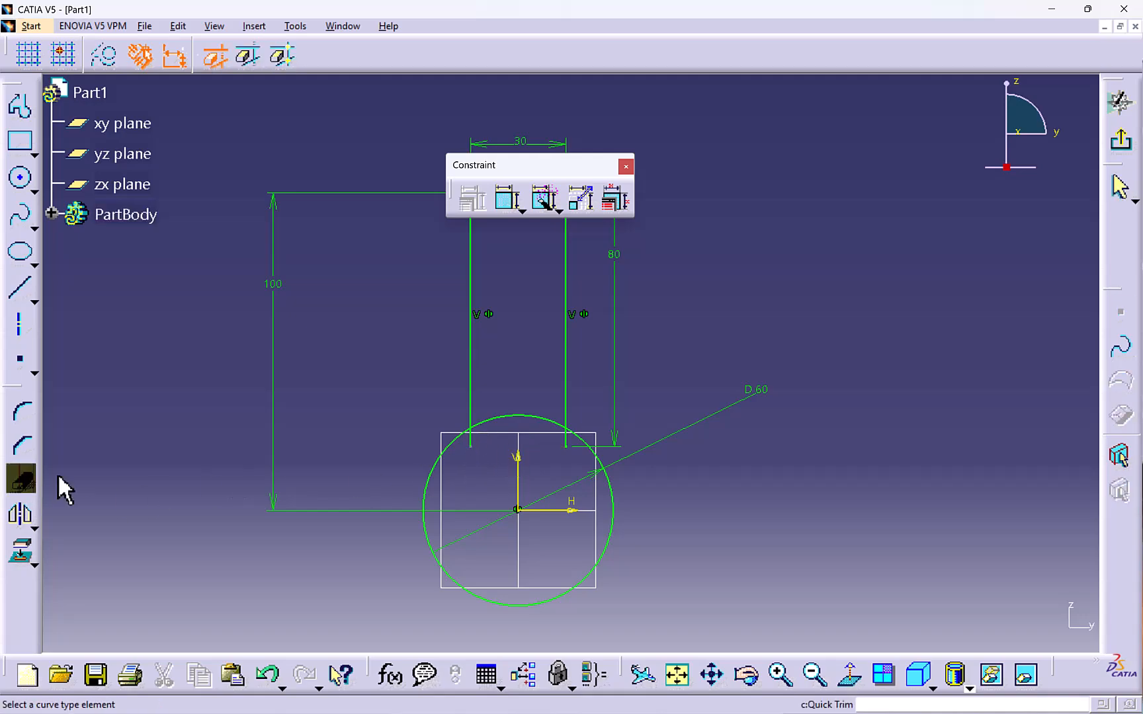
{"action": "left_click", "coordinate": [472, 442]}
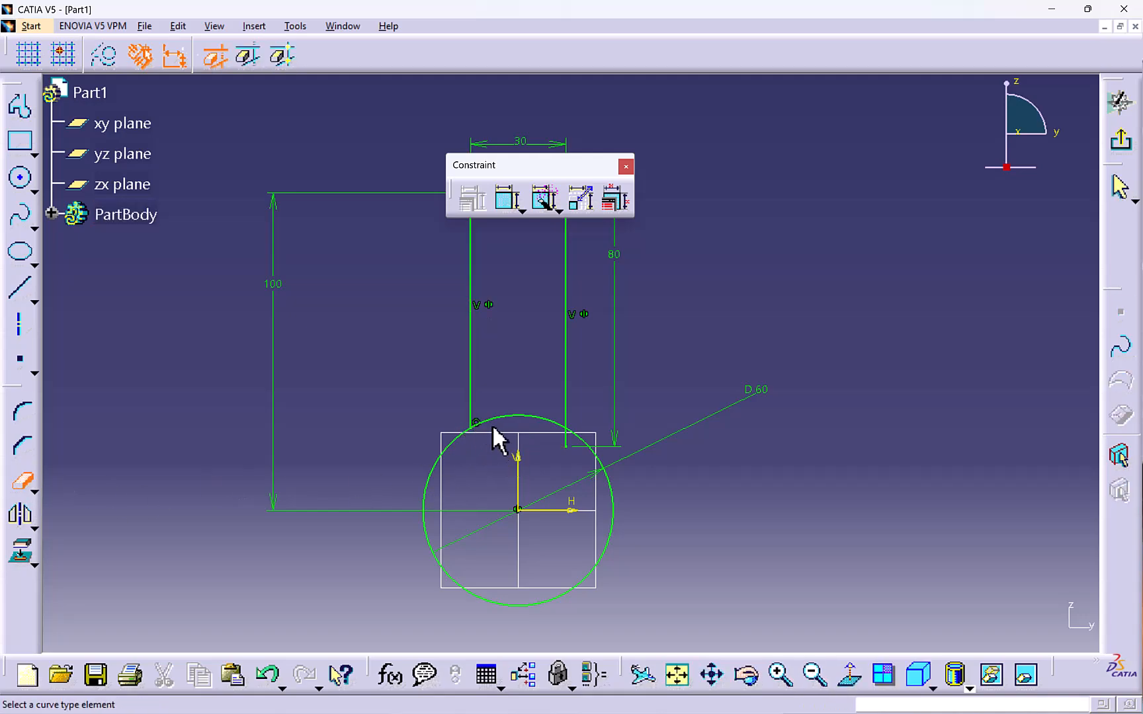
{"action": "left_click", "coordinate": [571, 439]}
{"action": "left_click", "coordinate": [591, 400]}
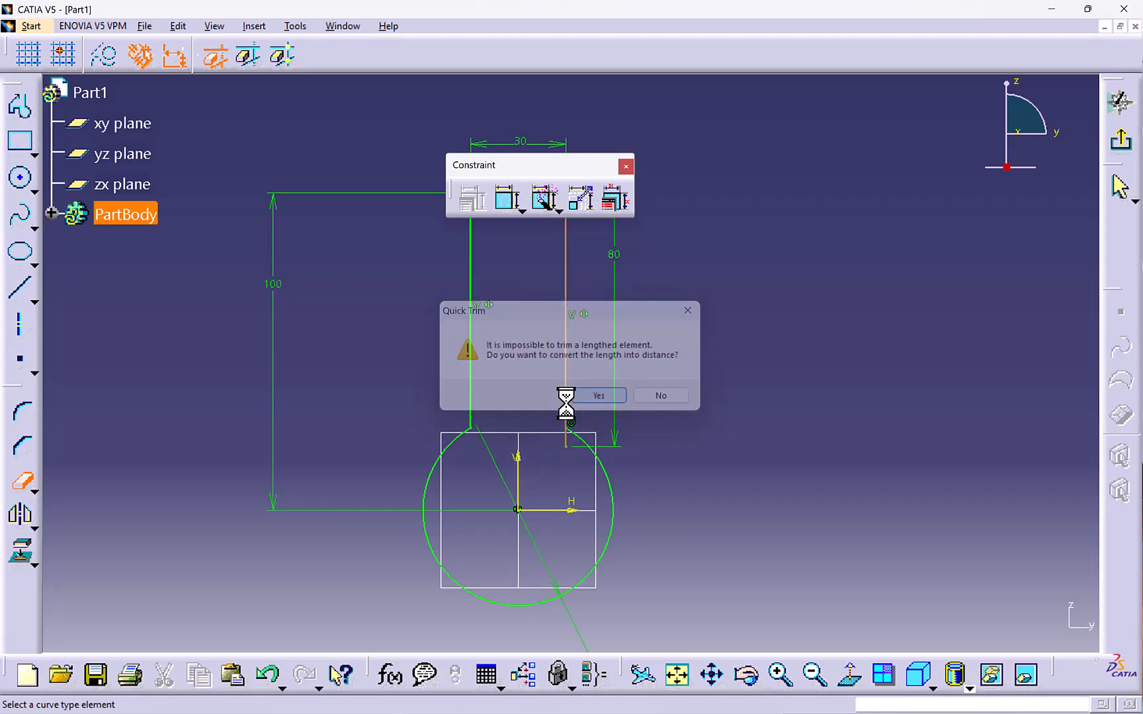
{"action": "left_click", "coordinate": [518, 429]}
Draw a small rectangle about 22 mm wide and 11 mm high inside the upper part of the stem.
{"action": "mouse_move", "coordinate": [519, 429]}
{"action": "middle_mouse_down"}
{"action": "mouse_move", "coordinate": [513, 467]}
{"action": "mouse_move", "coordinate": [482, 426]}
{"action": "mouse_move", "coordinate": [415, 427]}
{"action": "middle_mouse_up"}
{"action": "scroll", "coordinate": [415, 427], "scroll_direction": "up", "scroll_amount": 1}
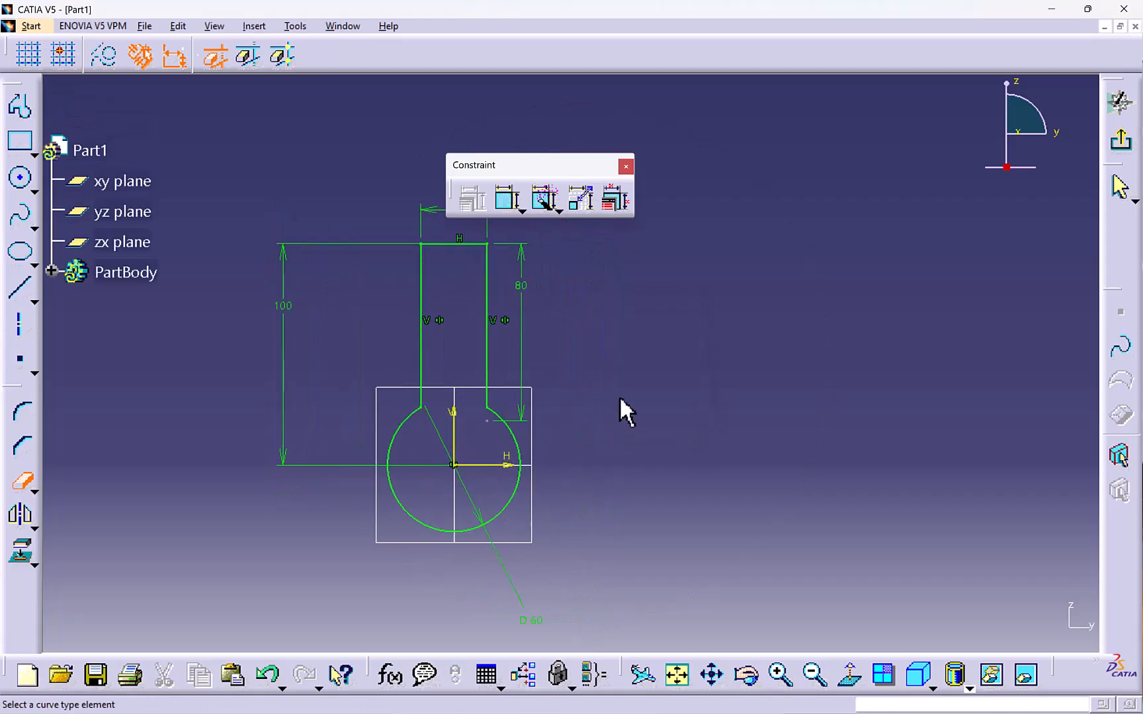
{"action": "left_click", "coordinate": [20, 141]}
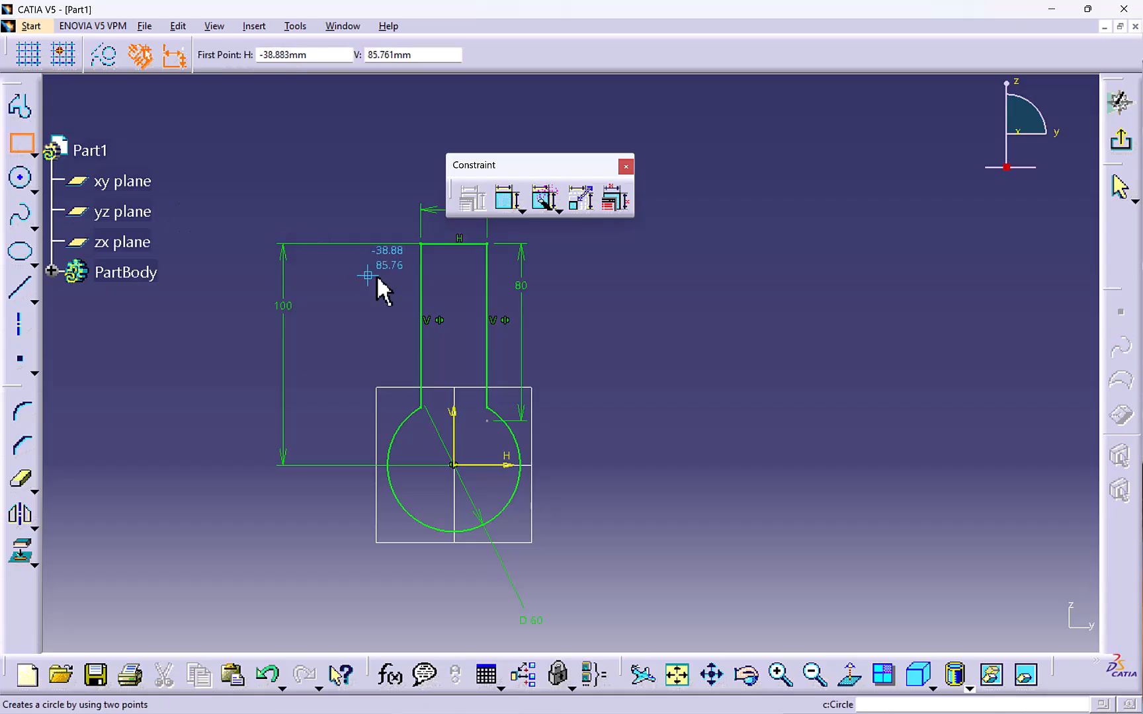
{"action": "left_click", "coordinate": [428, 271]}
{"action": "left_click", "coordinate": [482, 295]}
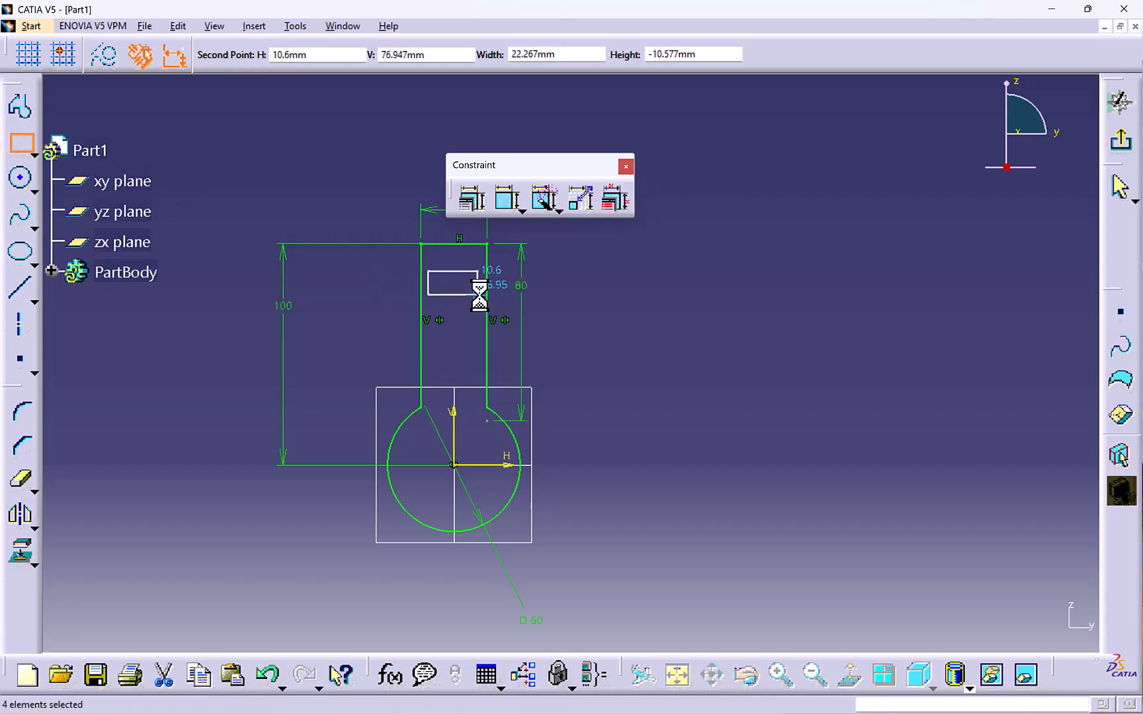
Make the inner rectangle's two vertical sides symmetric about the vertical axis.
{"action": "left_click", "coordinate": [428, 283]}
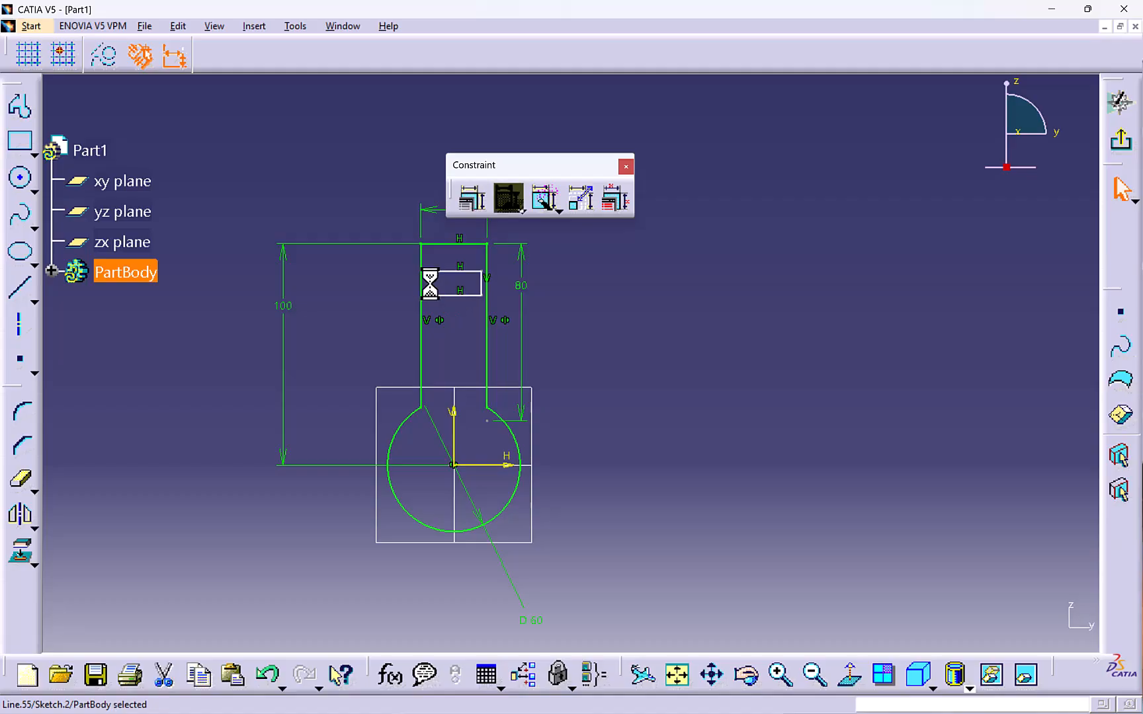
{"action": "left_click", "coordinate": [456, 417], "text": "ctrl"}
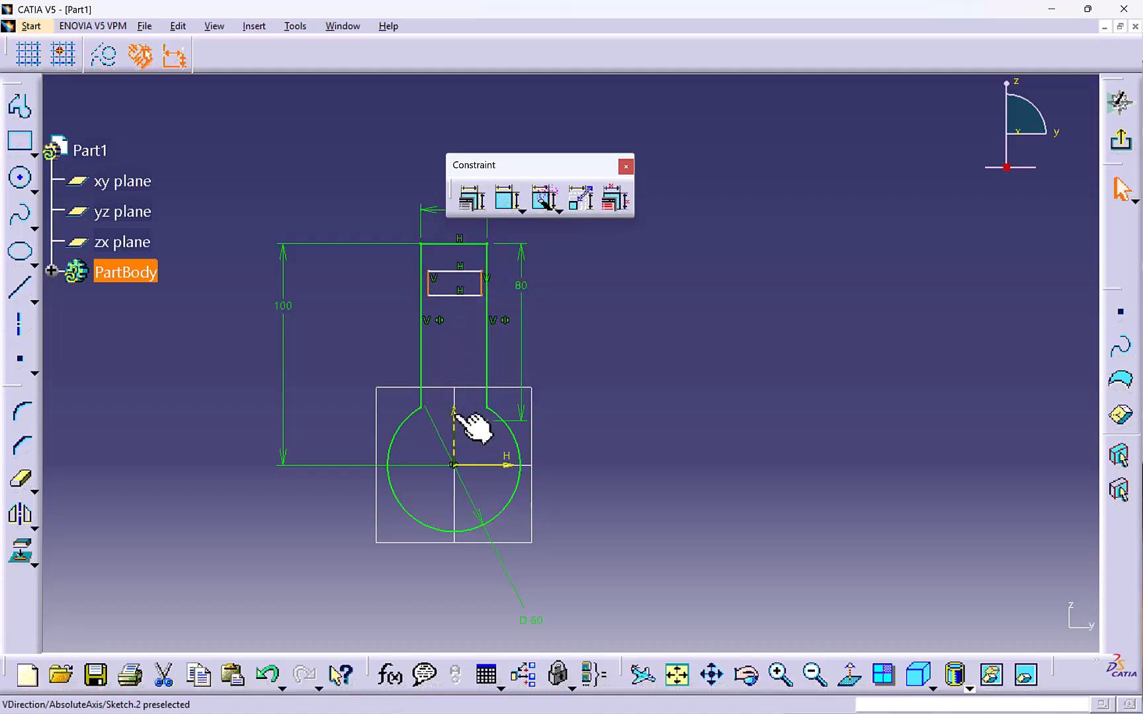
{"action": "left_click", "coordinate": [471, 197]}
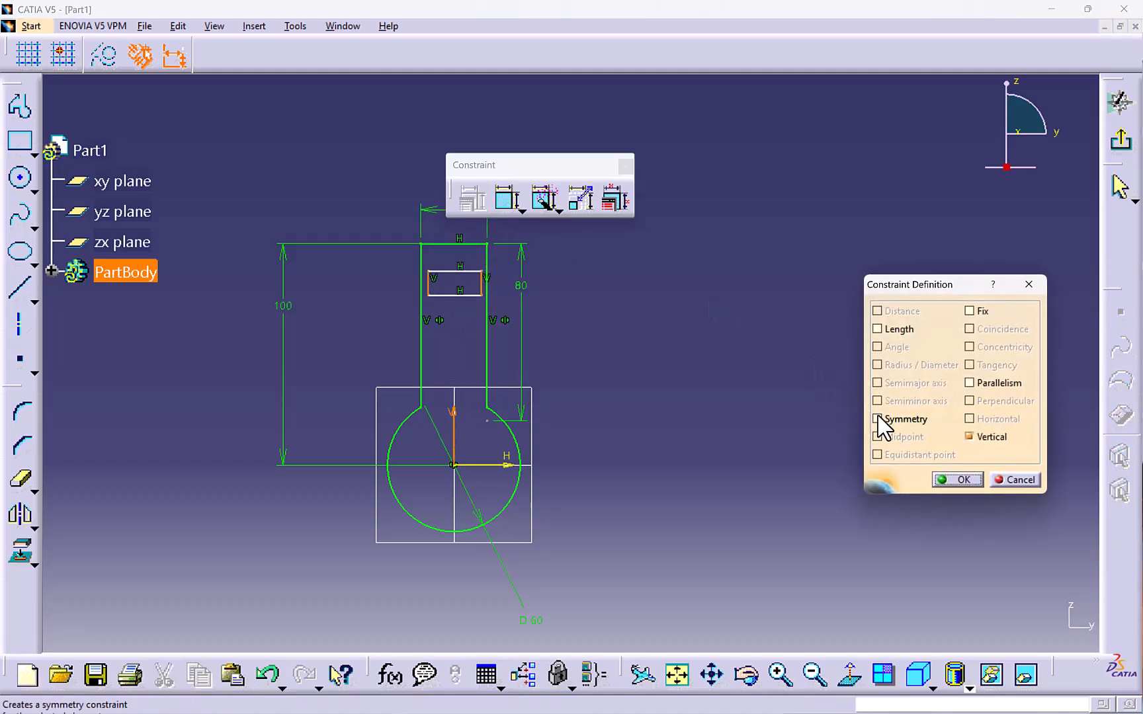
{"action": "left_click", "coordinate": [878, 419]}
{"action": "left_click", "coordinate": [959, 479]}
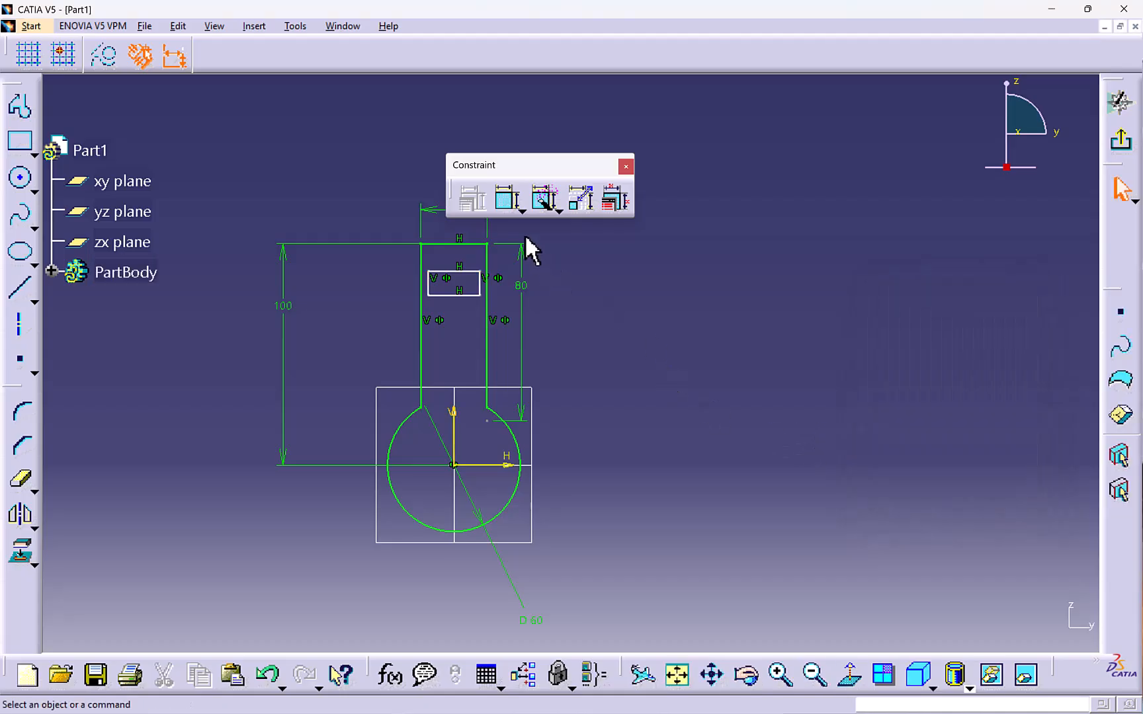
Dimension the inner rectangle with a width of 24 mm and a height of 10 mm.
{"action": "left_click", "coordinate": [507, 202]}
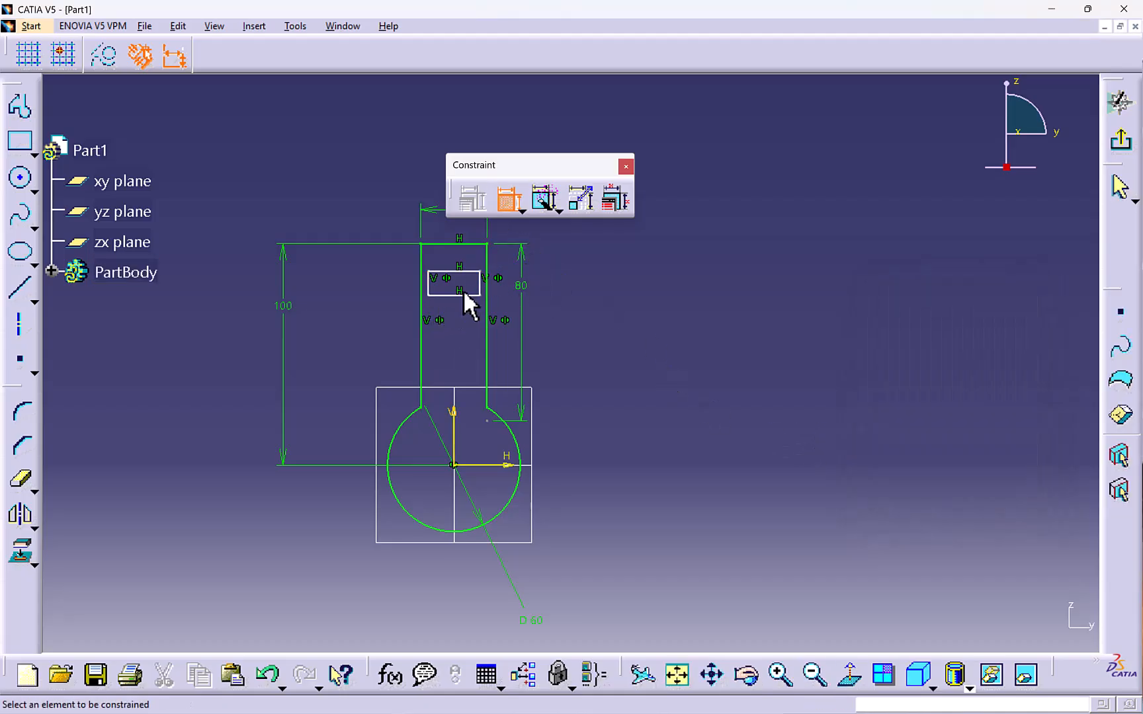
{"action": "left_click", "coordinate": [486, 311]}
{"action": "left_click", "coordinate": [458, 323]}
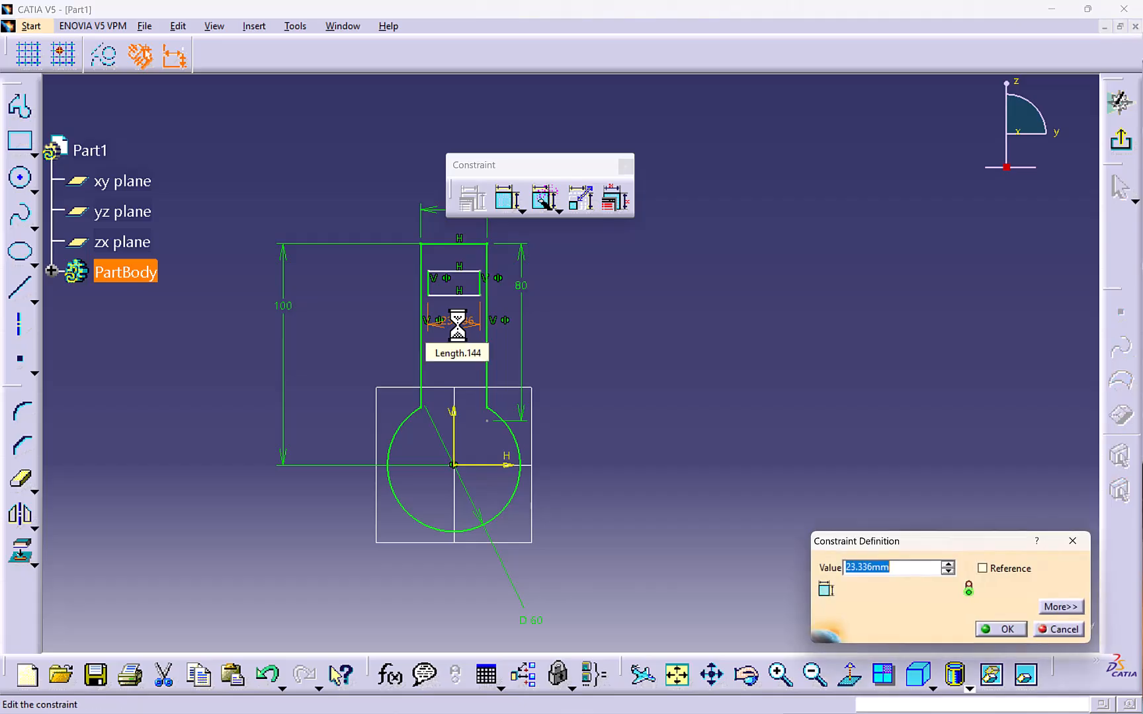
{"action": "key", "text": "Return"}
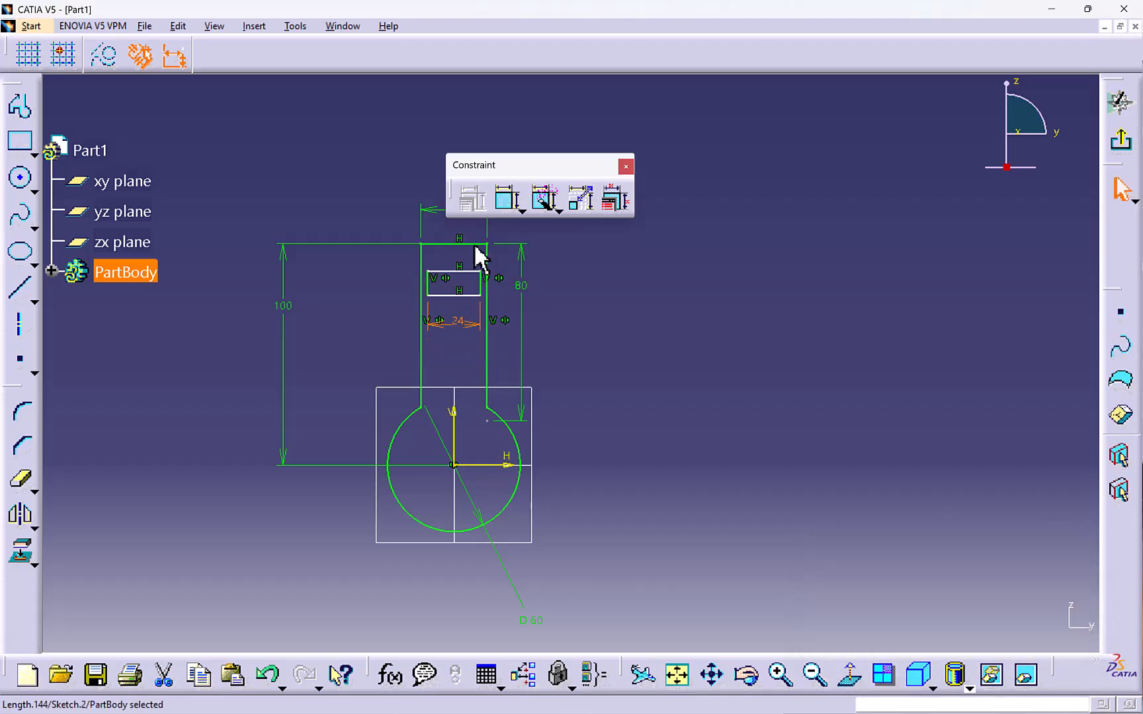
{"action": "left_click", "coordinate": [506, 198]}
{"action": "left_click", "coordinate": [485, 282]}
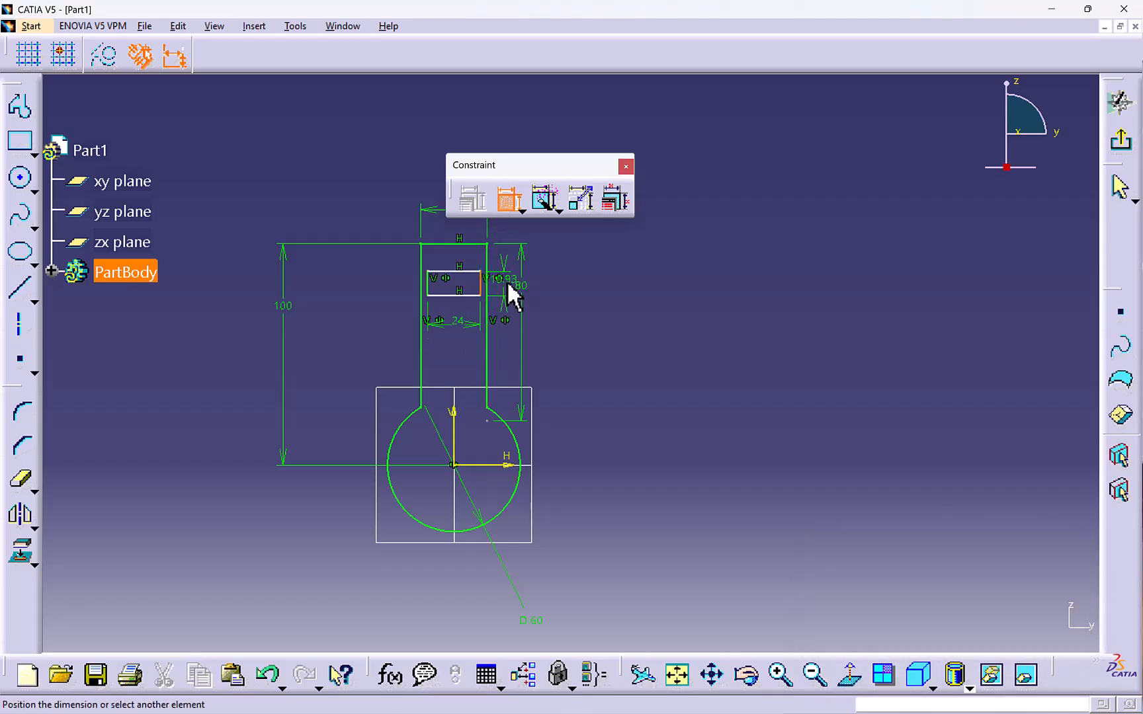
{"action": "left_click", "coordinate": [505, 286]}
{"action": "type", "text": "10mm"}
{"action": "key", "text": "Return"}
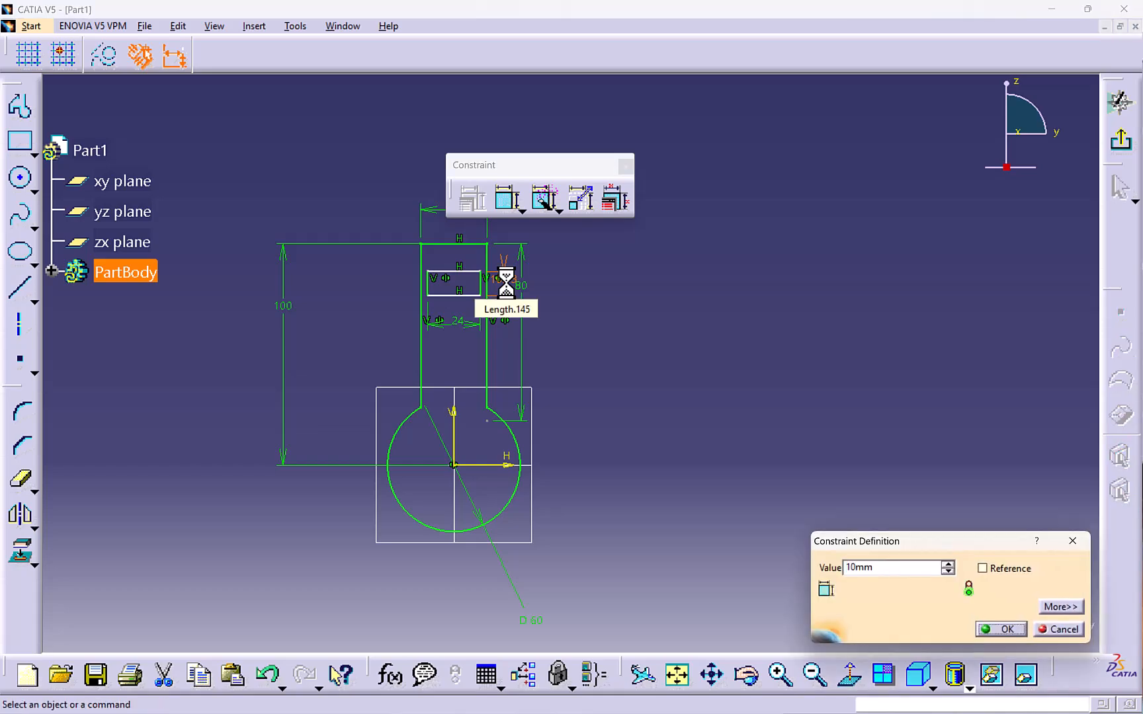
Set the vertical distance dimension on the stem's right side to 70 mm.
{"action": "mouse_move", "coordinate": [566, 332]}
{"action": "middle_mouse_down"}
{"action": "mouse_move", "coordinate": [577, 319]}
{"action": "mouse_move", "coordinate": [573, 348]}
{"action": "middle_mouse_up"}
{"action": "double_click", "coordinate": [549, 299]}
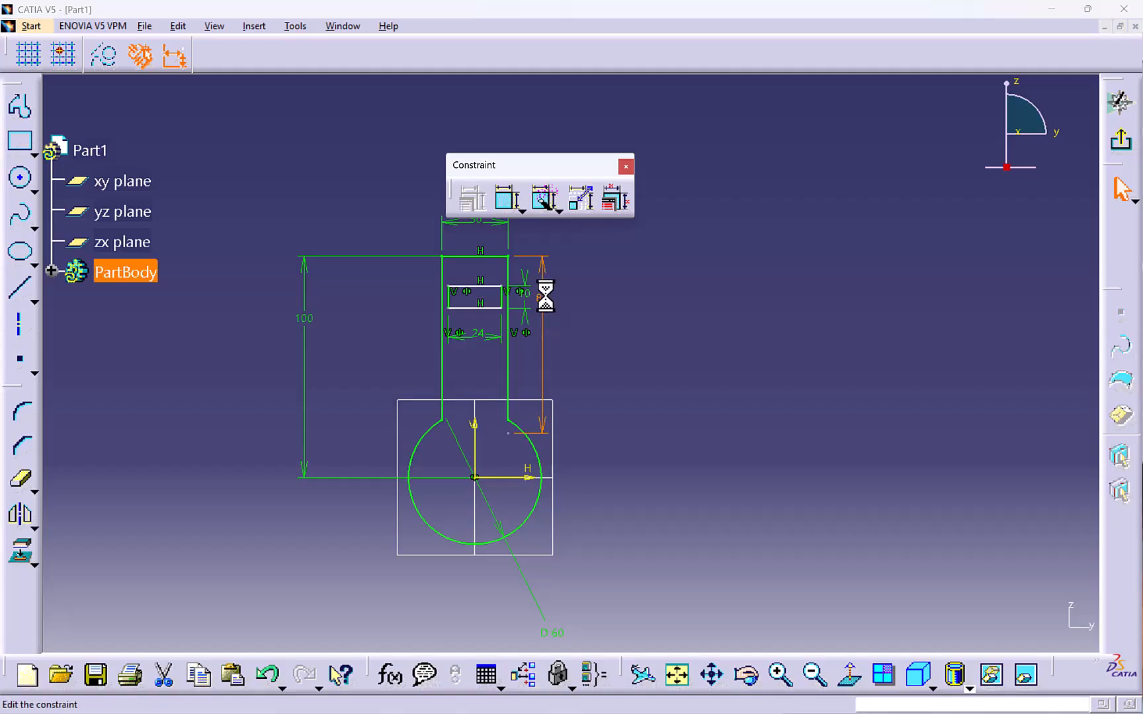
{"action": "type", "text": "70"}
{"action": "key", "text": "Return"}
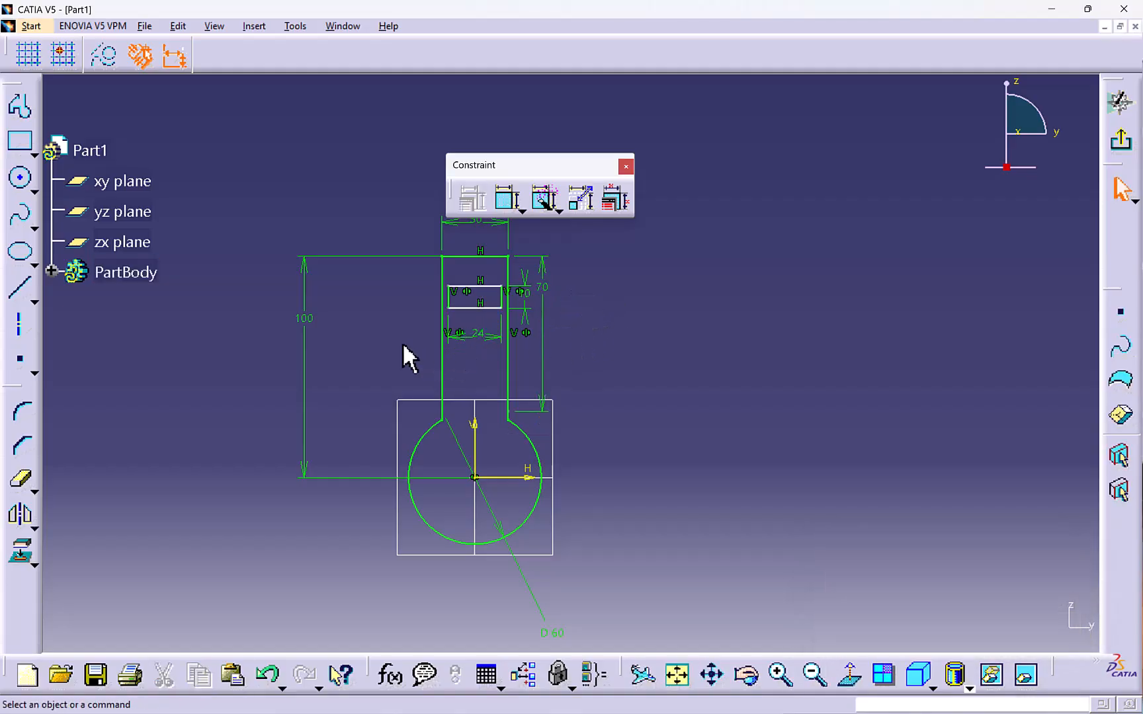
Draw a two-segment profile from the origin, first segment about 27 mm long, ending at the middle of the inner rectangle's bottom edge.
{"action": "mouse_move", "coordinate": [489, 316]}
{"action": "left_mouse_down"}
{"action": "mouse_move", "coordinate": [480, 365]}
{"action": "mouse_move", "coordinate": [484, 332]}
{"action": "mouse_move", "coordinate": [503, 324]}
{"action": "left_mouse_up"}
{"action": "mouse_move", "coordinate": [503, 324]}
{"action": "middle_mouse_down"}
{"action": "mouse_move", "coordinate": [474, 332]}
{"action": "mouse_move", "coordinate": [471, 311]}
{"action": "mouse_move", "coordinate": [481, 365]}
{"action": "middle_mouse_up"}
{"action": "left_click", "coordinate": [20, 107]}
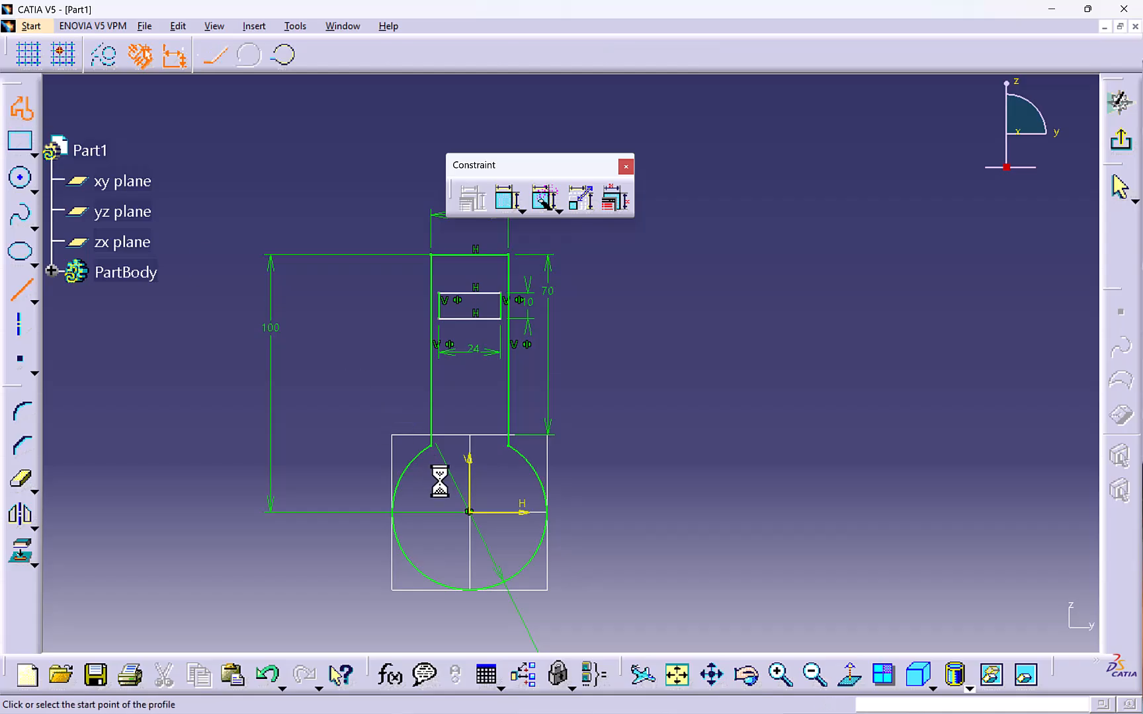
{"action": "left_click", "coordinate": [469, 512]}
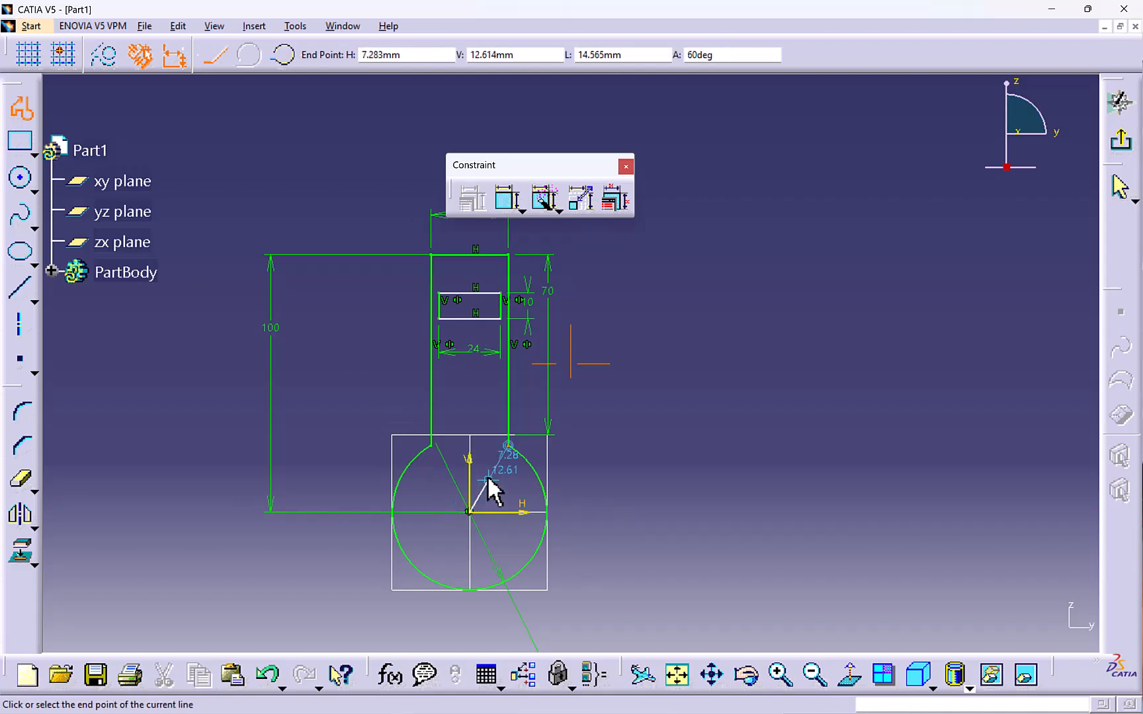
{"action": "middle_click_drag", "start_coordinate": [488, 479], "coordinate": [490, 424]}
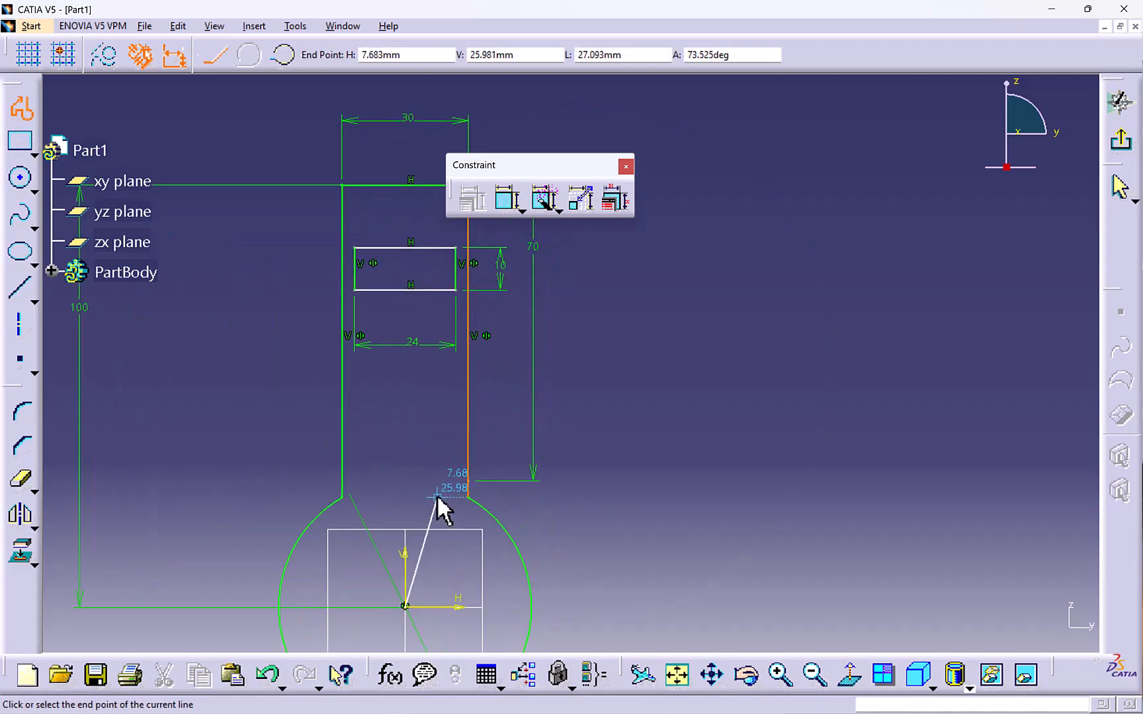
{"action": "left_click", "coordinate": [437, 497]}
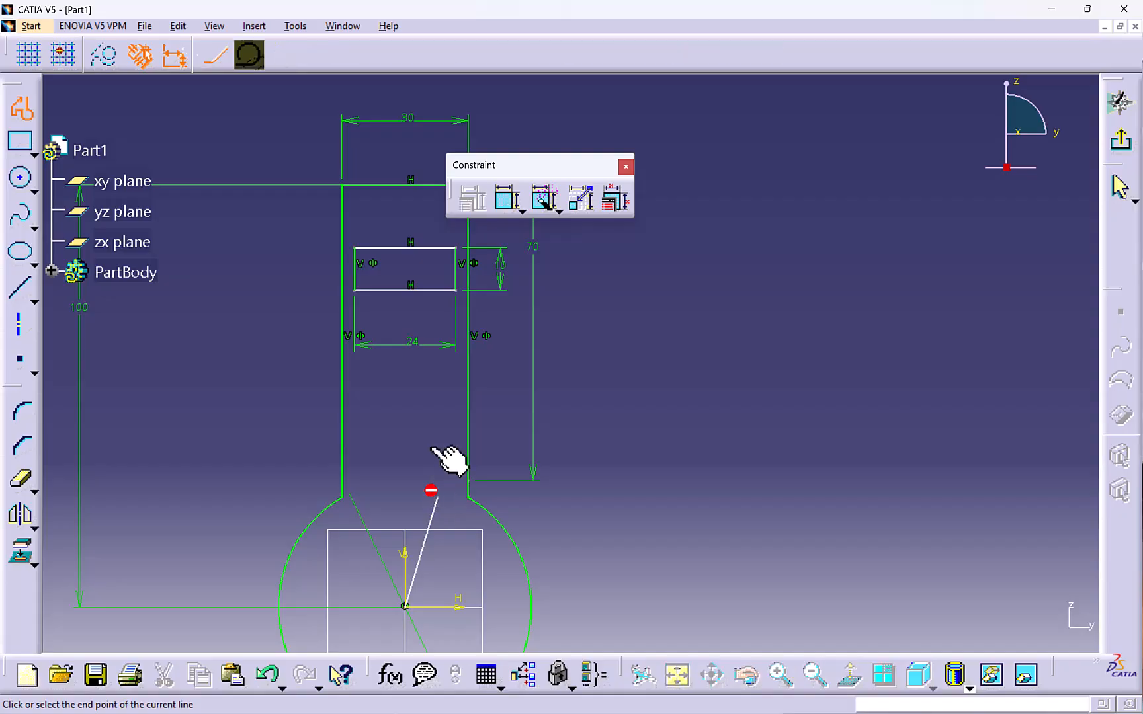
{"action": "left_click", "coordinate": [404, 291]}
{"action": "key", "text": "Escape"}
{"action": "key", "text": "Escape"}
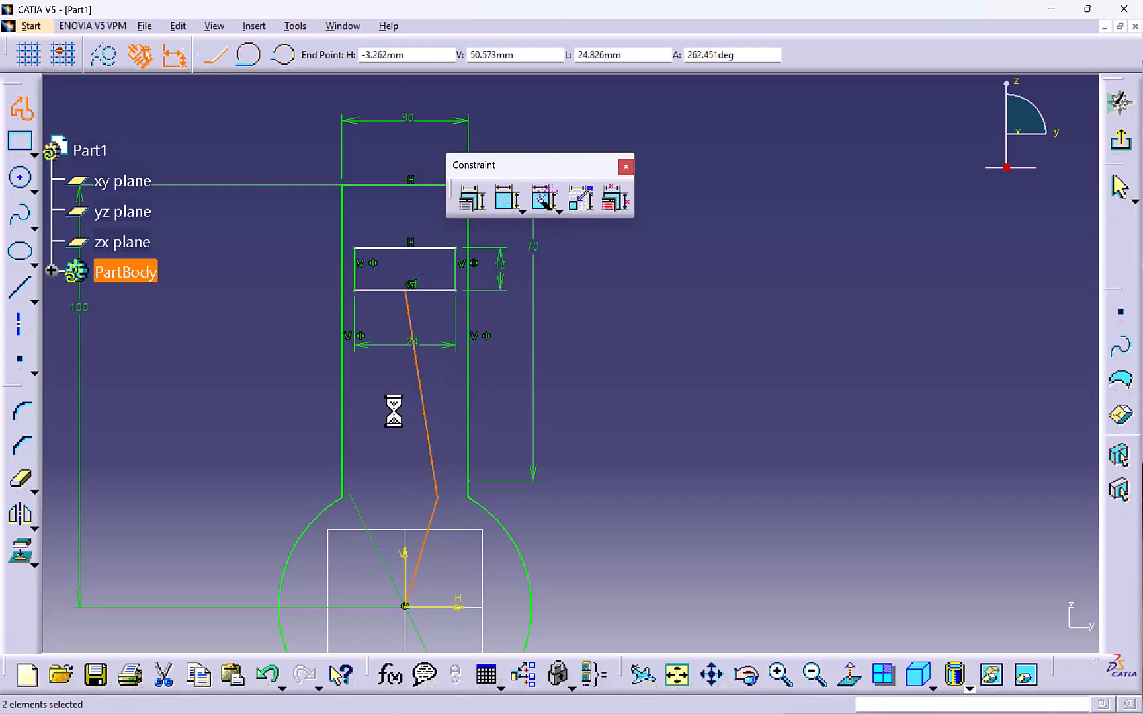
Dimension both profile lines' lengths, setting the upper line to 45 mm.
{"action": "middle_click_drag", "start_coordinate": [380, 369], "coordinate": [391, 383]}
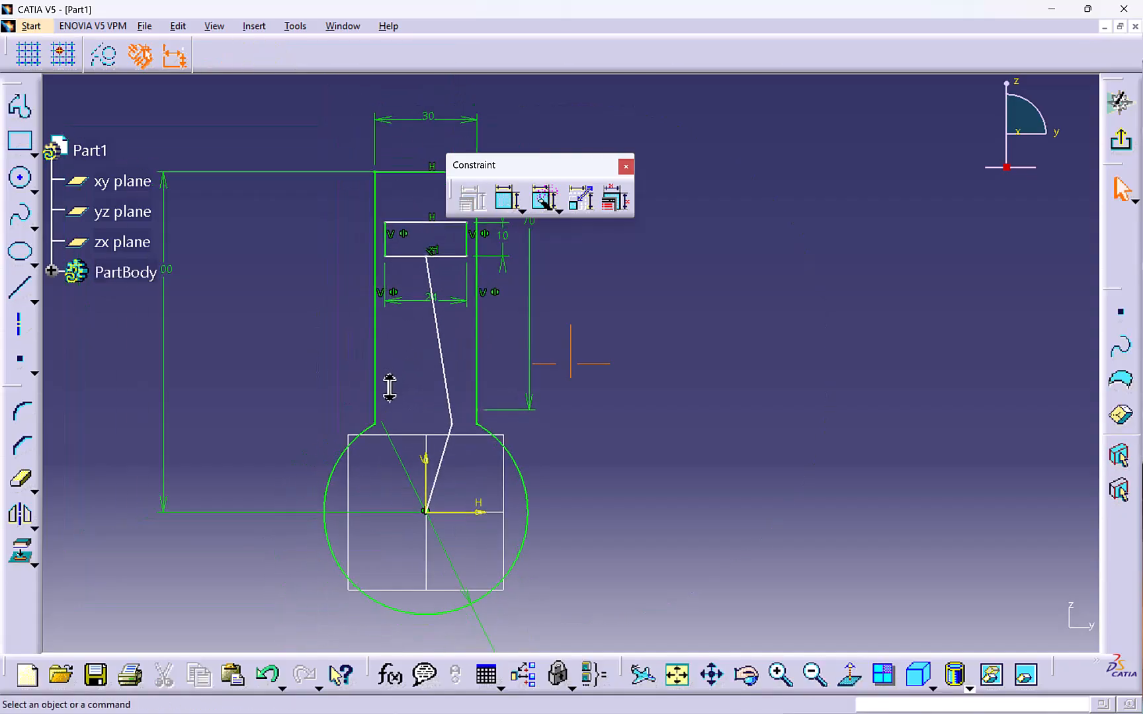
{"action": "left_click", "coordinate": [508, 199]}
{"action": "left_click", "coordinate": [454, 337]}
{"action": "left_click", "coordinate": [454, 317]}
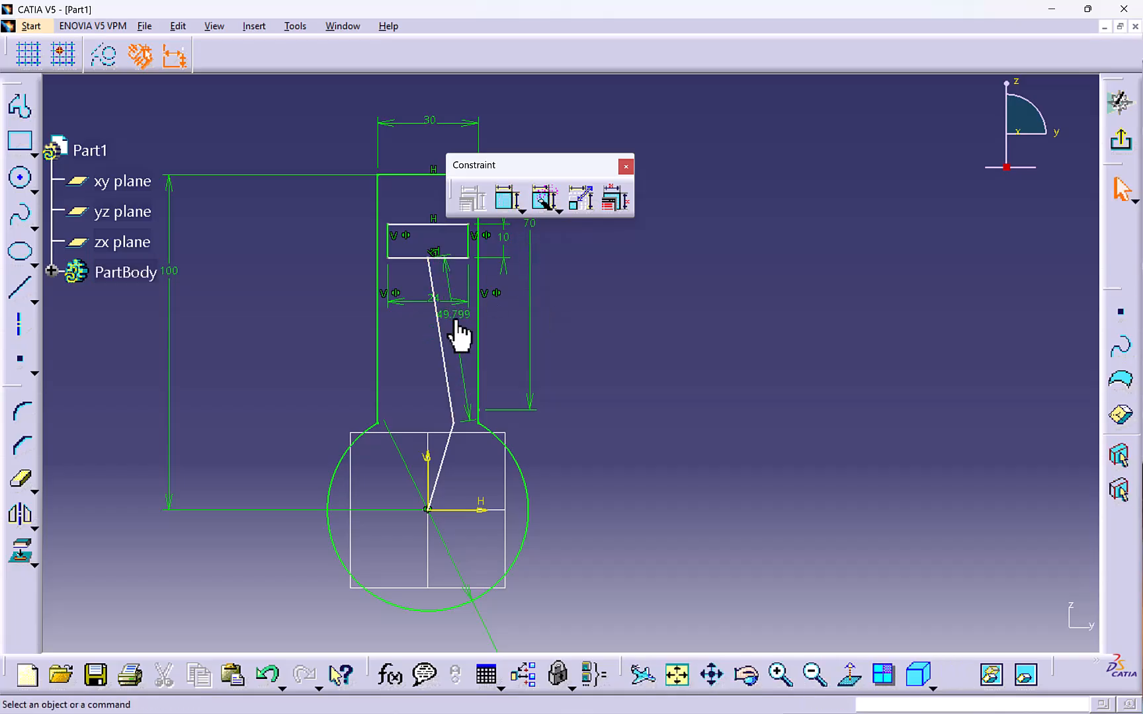
{"action": "double_click", "coordinate": [454, 317]}
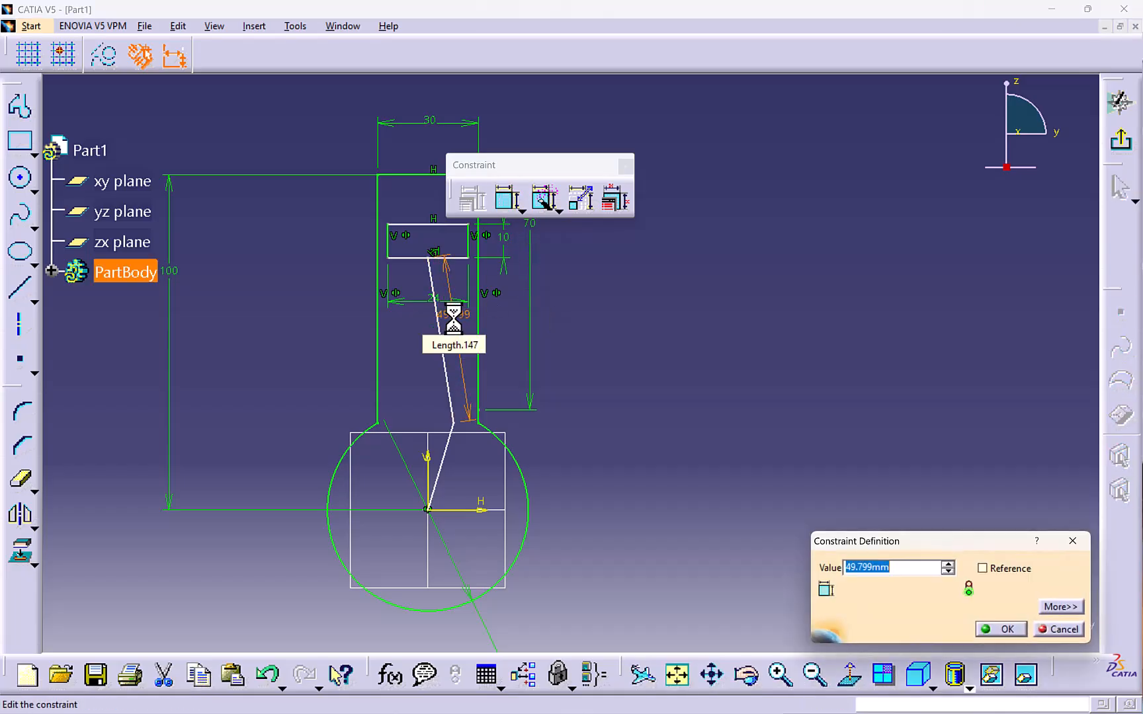
{"action": "key", "text": "Return"}
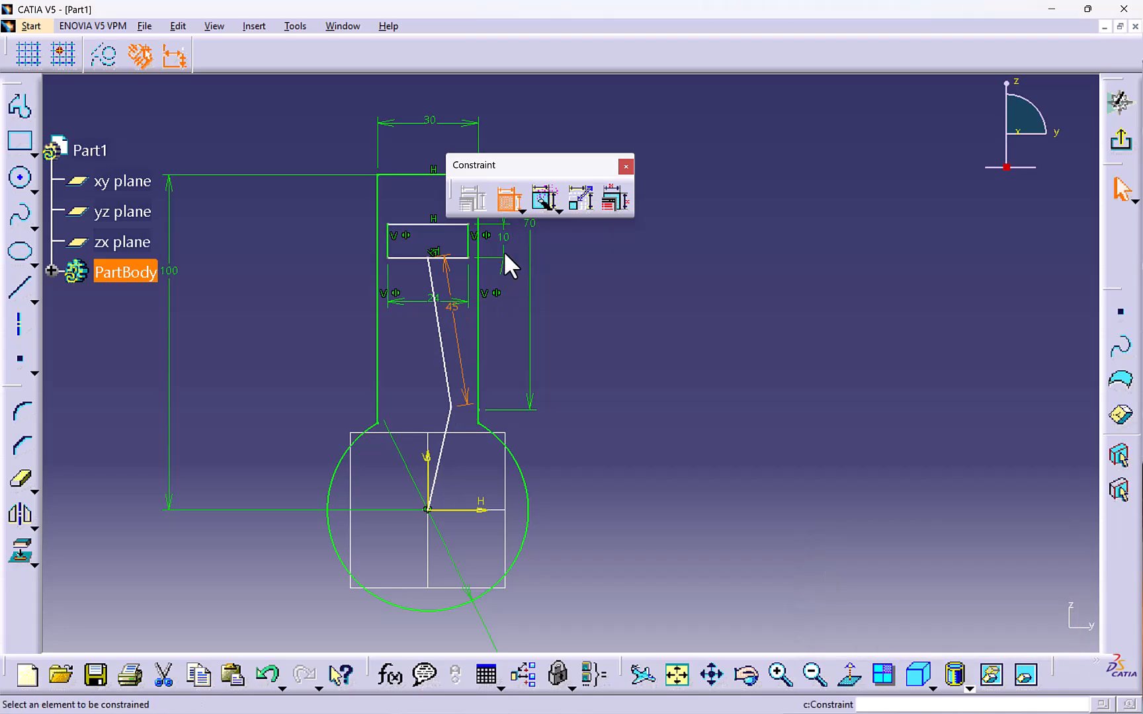
{"action": "left_click", "coordinate": [442, 439]}
{"action": "left_click", "coordinate": [458, 460]}
Try a length of 25 mm for the lower profile line and undo it.
{"action": "double_click", "coordinate": [462, 463]}
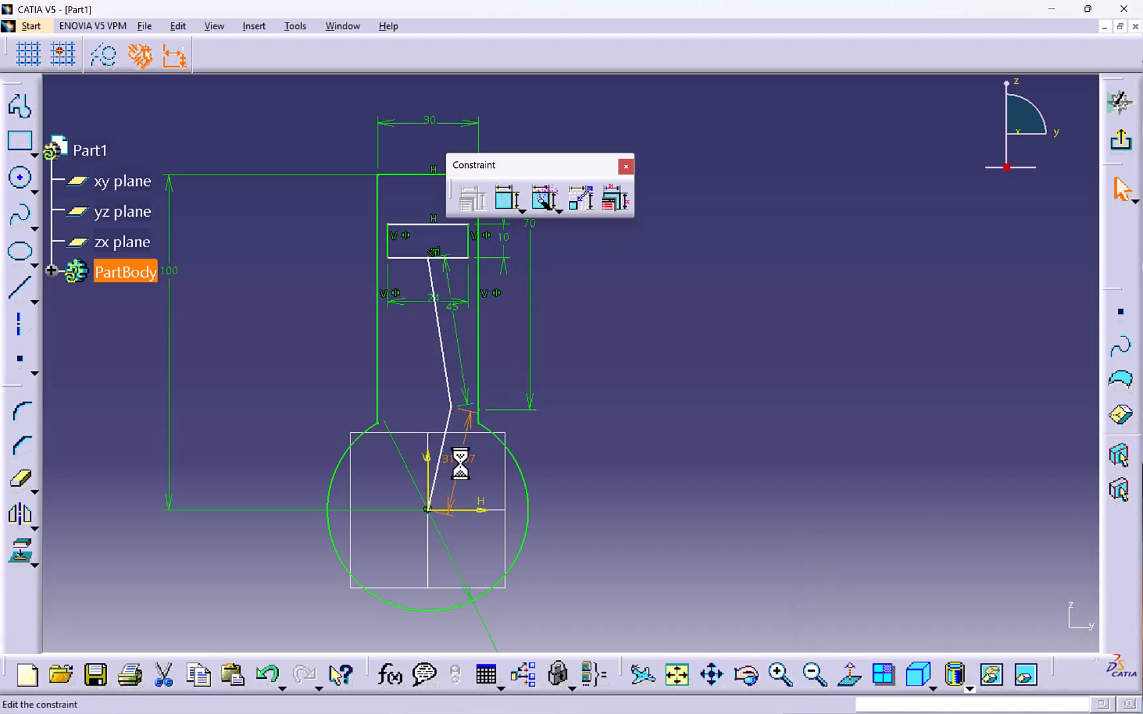
{"action": "type", "text": "25"}
{"action": "key", "text": "Return"}
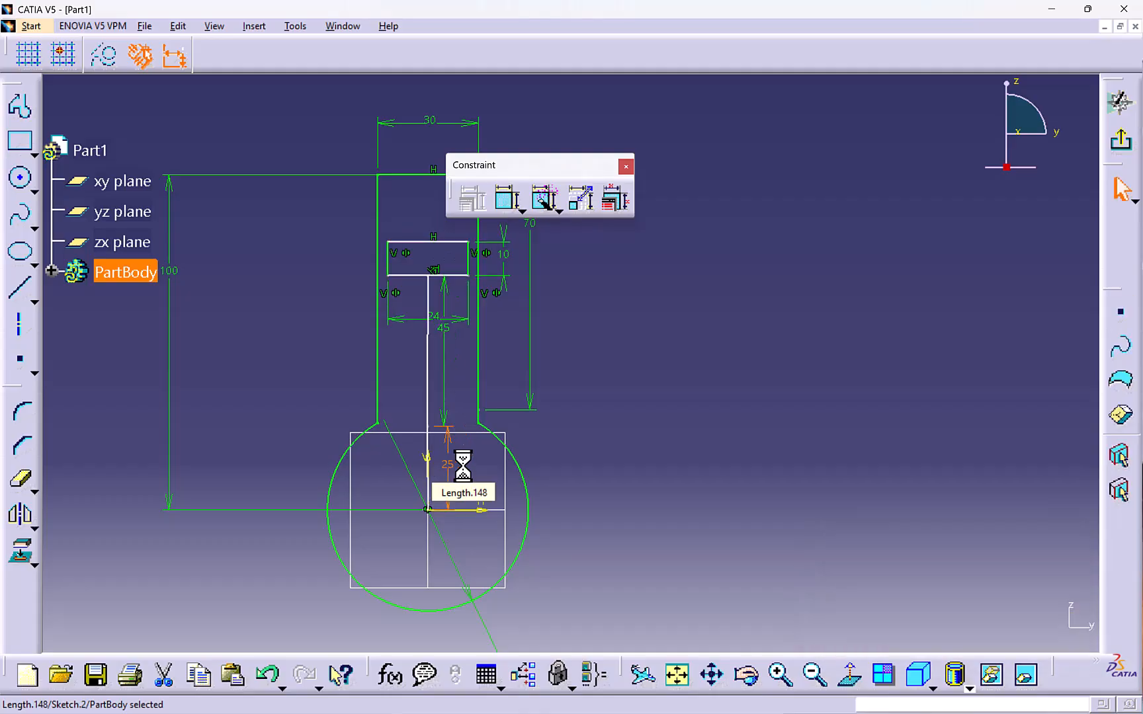
{"action": "key", "text": "ctrl+z"}
Set the lower profile line's length to 30 mm.
{"action": "double_click", "coordinate": [460, 461]}
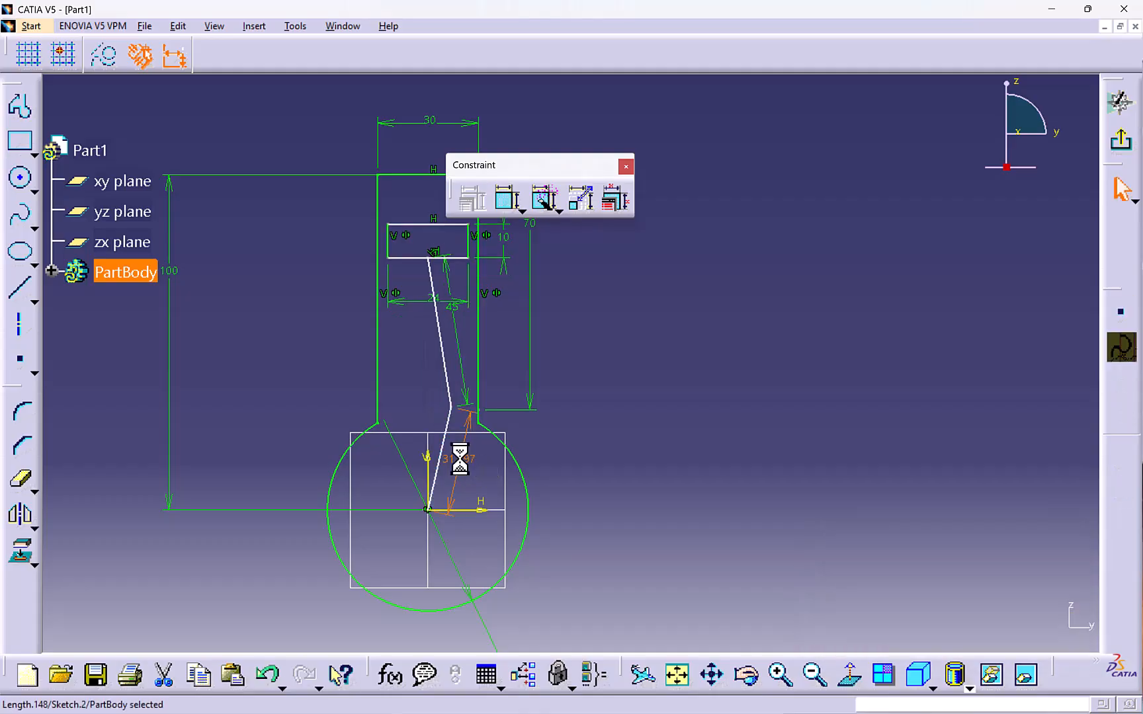
{"action": "type", "text": "30"}
{"action": "key", "text": "Return"}
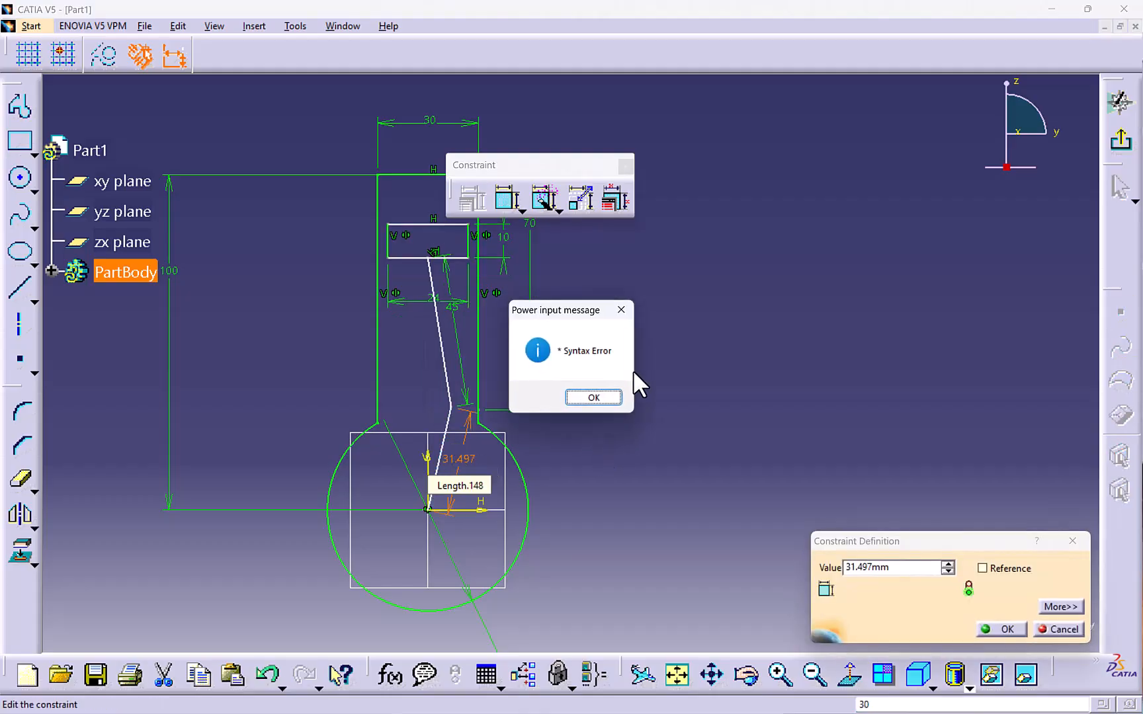
{"action": "key", "text": "Return"}
{"action": "left_click_drag", "start_coordinate": [898, 566], "coordinate": [790, 582]}
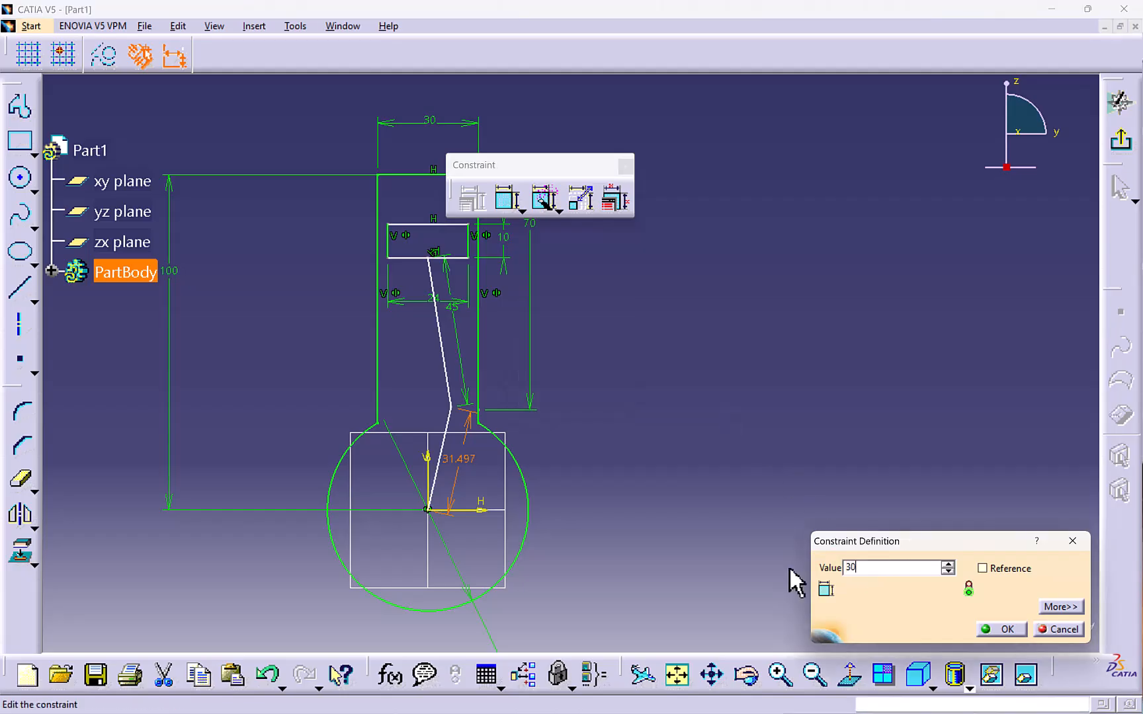
{"action": "type", "text": "30"}
{"action": "key", "text": "Return"}
Dimension the angle between the two profile lines and set it to 150 degrees.
{"action": "left_click", "coordinate": [508, 198]}
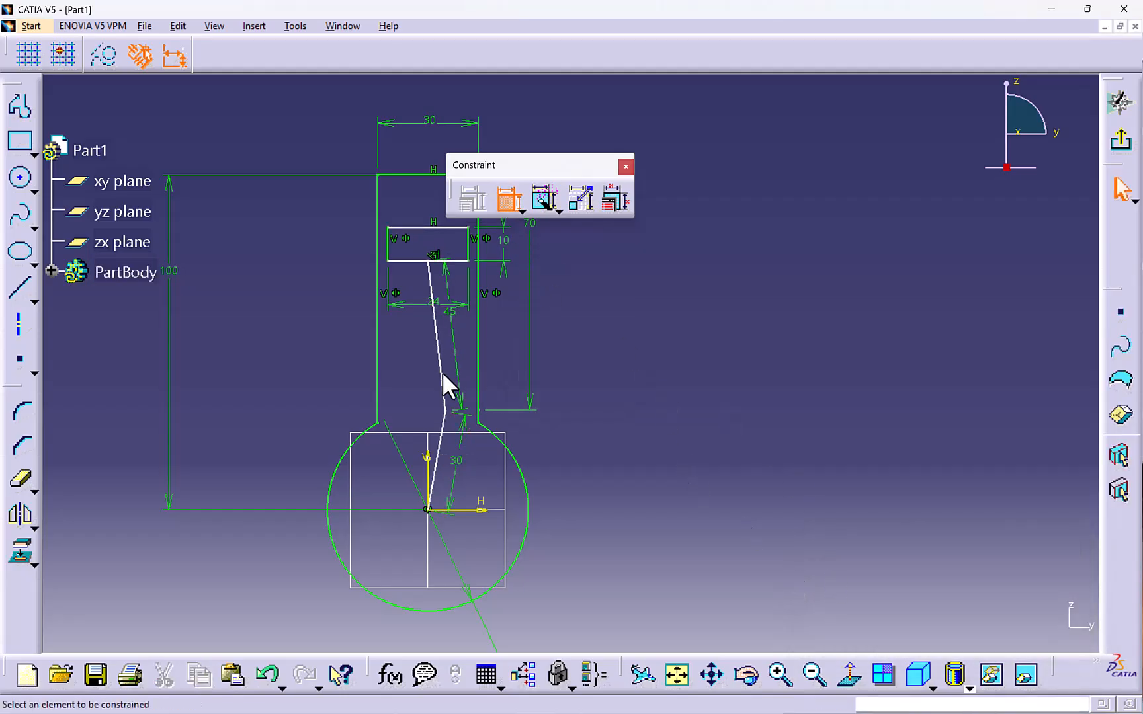
{"action": "left_click", "coordinate": [441, 371]}
{"action": "left_click", "coordinate": [444, 434]}
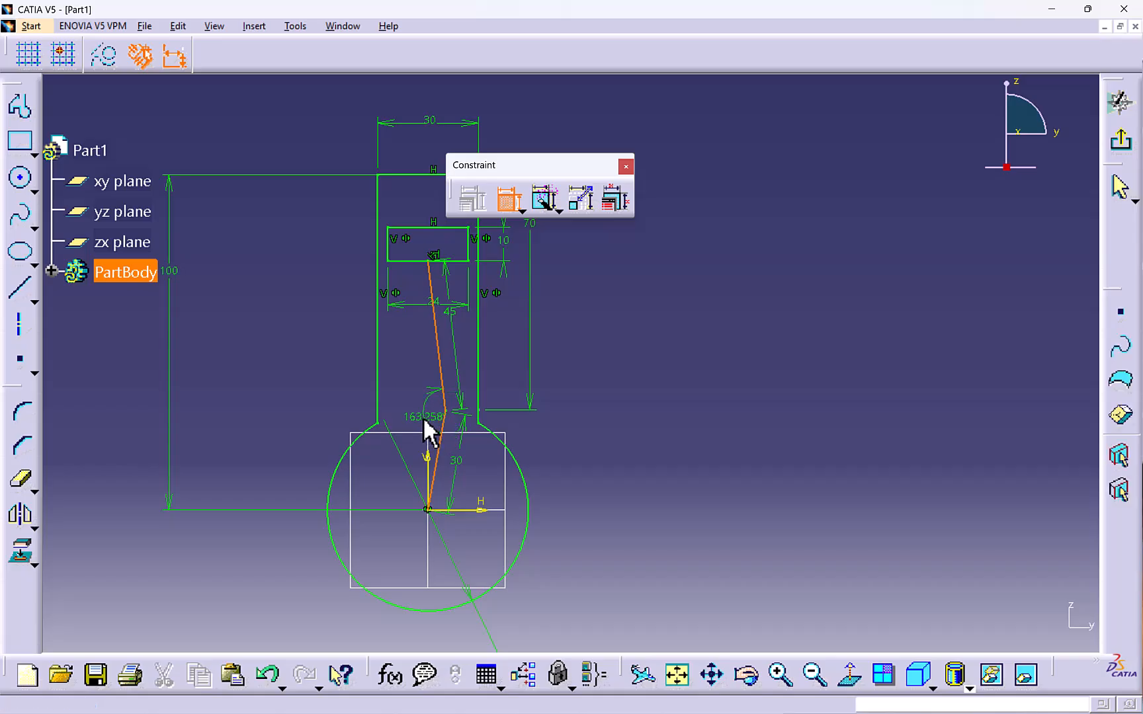
{"action": "left_click", "coordinate": [423, 417]}
{"action": "double_click", "coordinate": [422, 416]}
{"action": "type", "text": "15"}
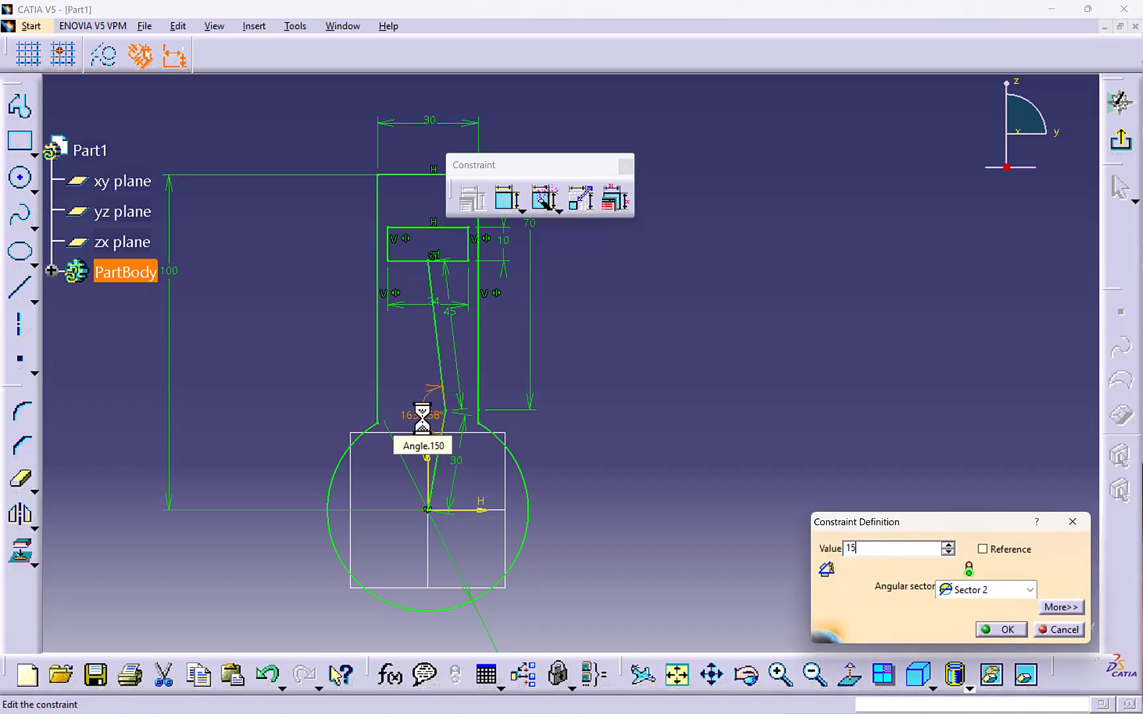
{"action": "type", "text": "0deg"}
{"action": "key", "text": "Return"}
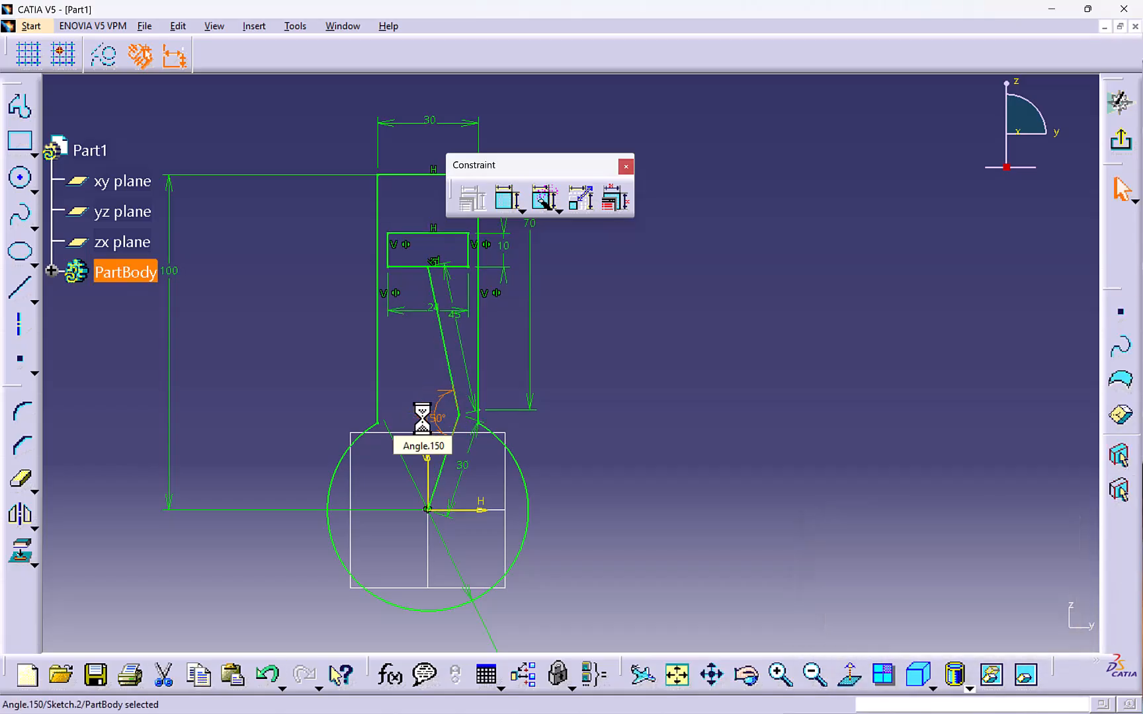
Set the distance from the horizontal axis to the stem's top edge to 80 mm.
{"action": "double_click", "coordinate": [170, 271]}
{"action": "type", "text": "80mm"}
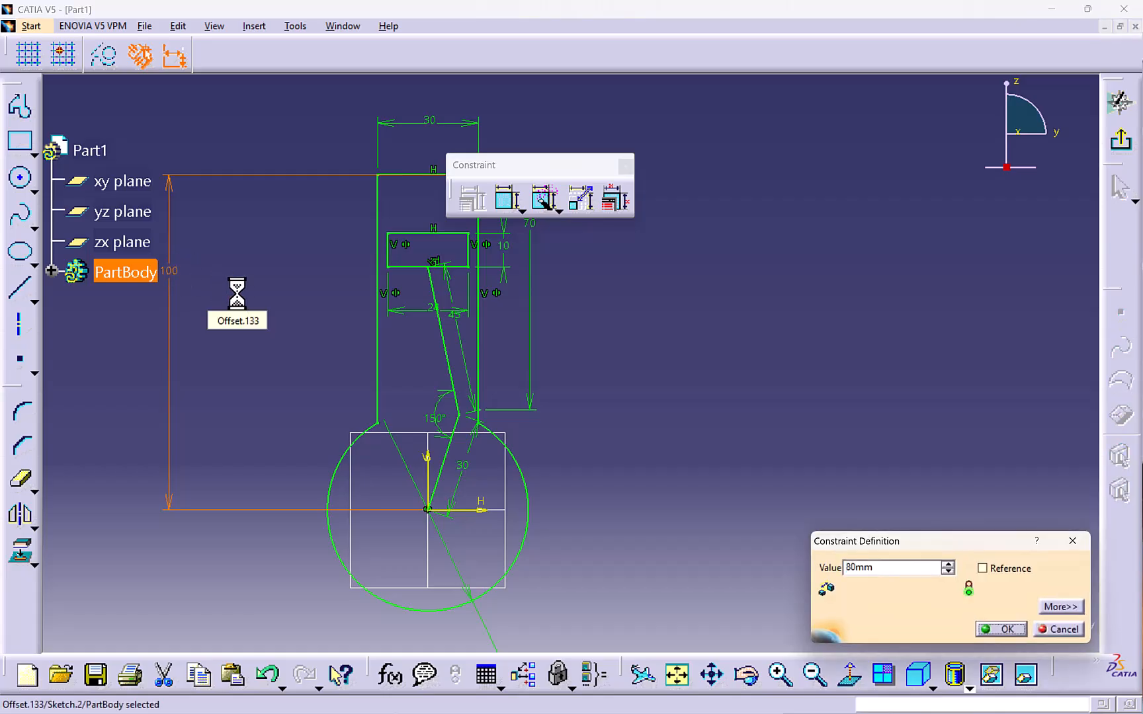
{"action": "key", "text": "Return"}
{"action": "middle_click_drag", "start_coordinate": [582, 349], "coordinate": [556, 311]}
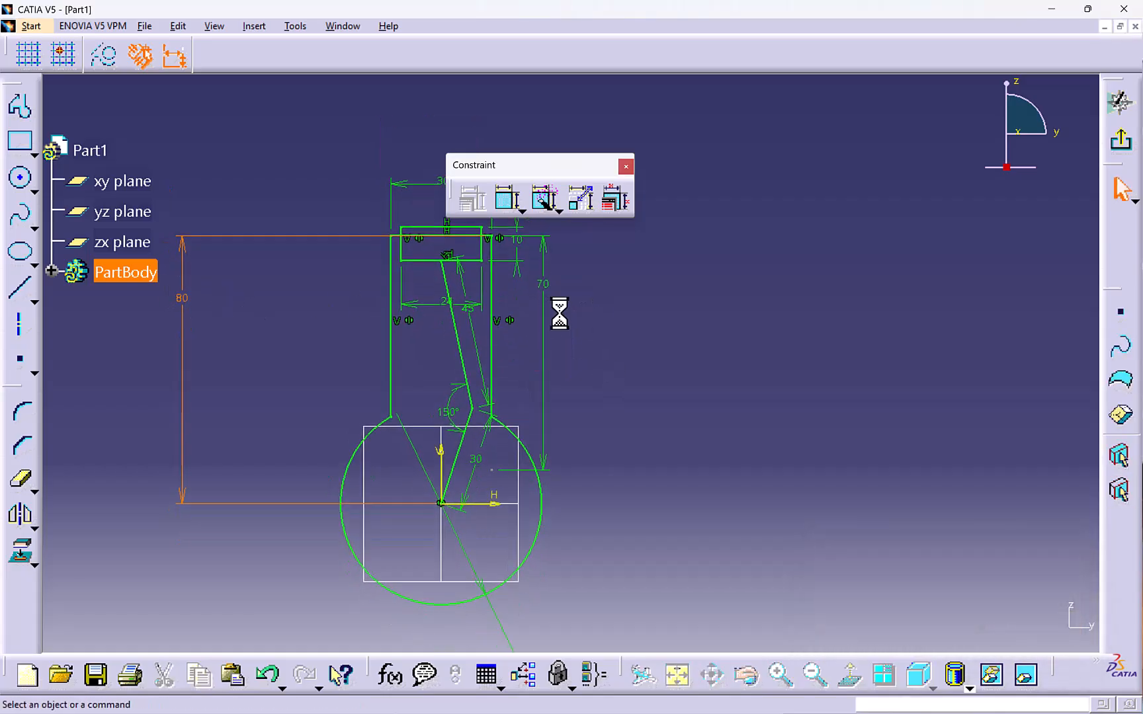
Set the upper profile line's length to 40 mm and the lower profile line's length to 28 mm.
{"action": "double_click", "coordinate": [470, 316]}
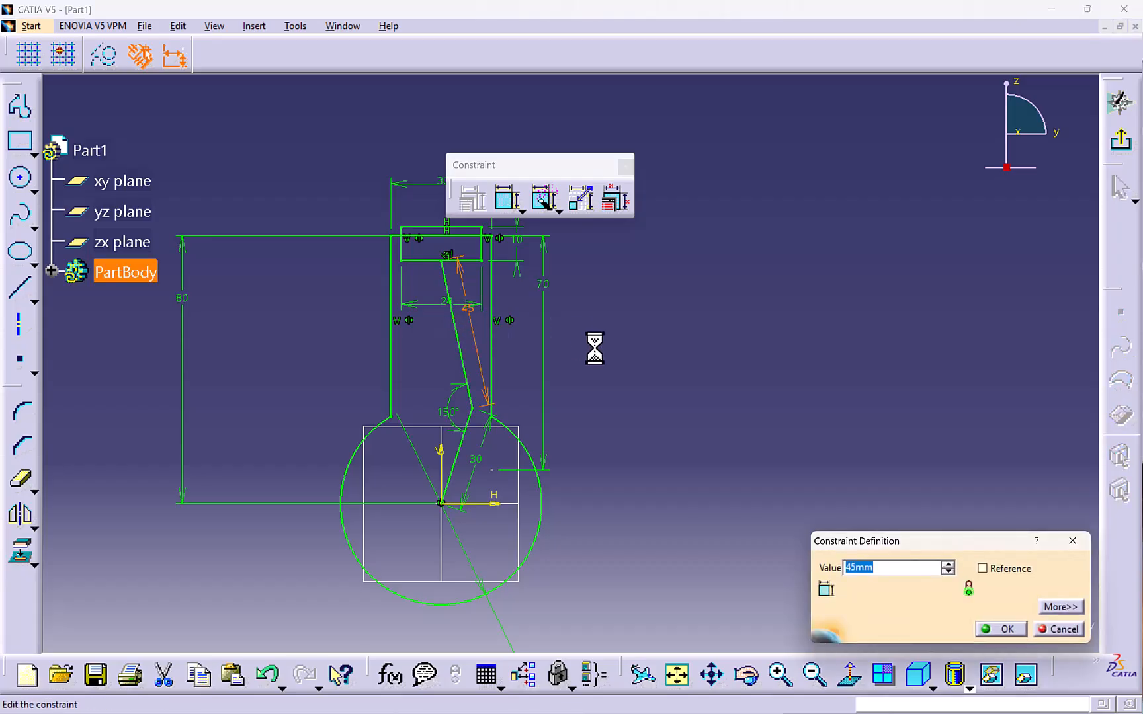
{"action": "key", "text": "Return"}
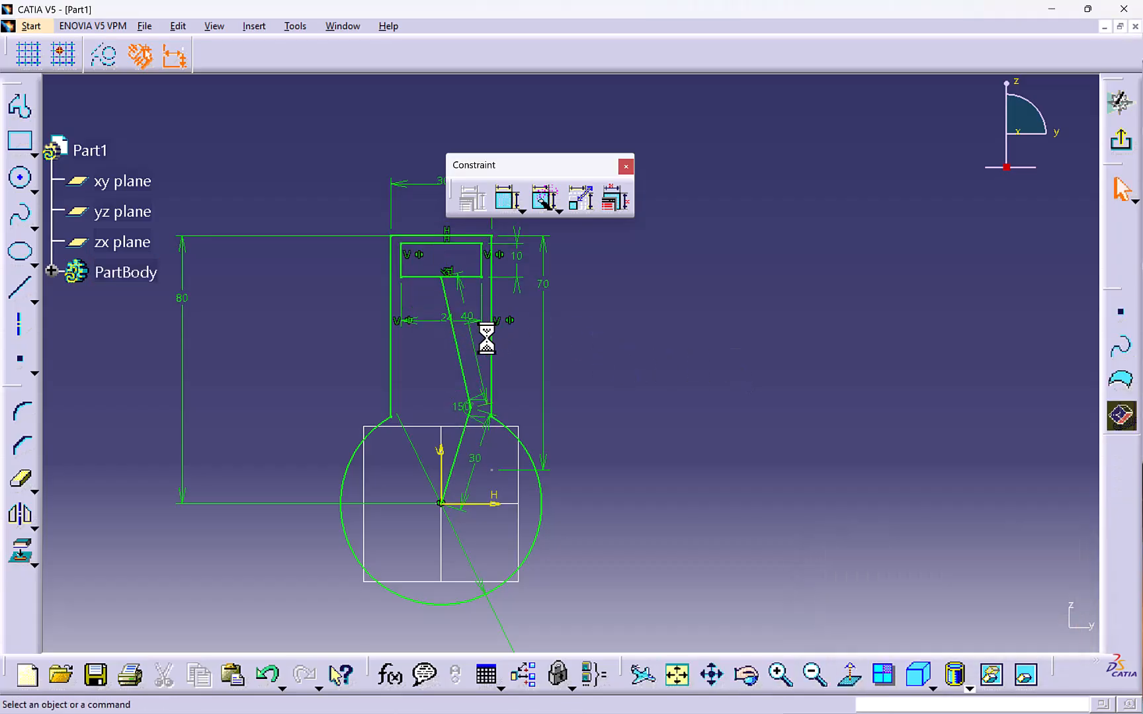
{"action": "double_click", "coordinate": [476, 459]}
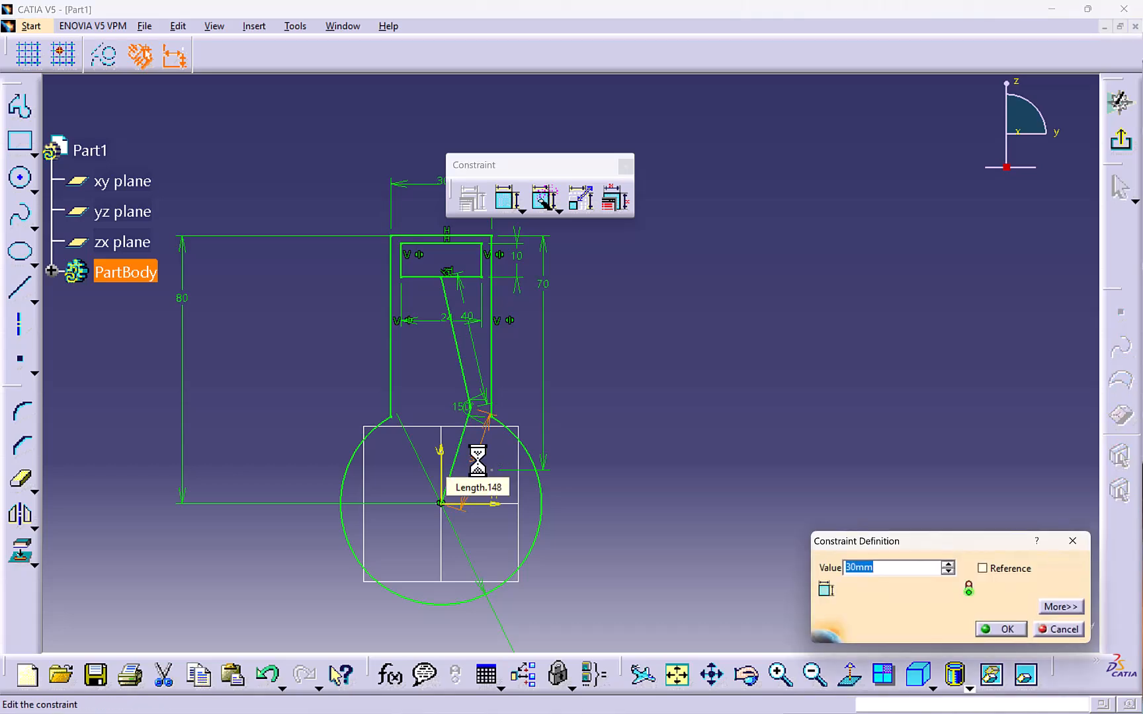
{"action": "type", "text": "28"}
{"action": "key", "text": "Return"}
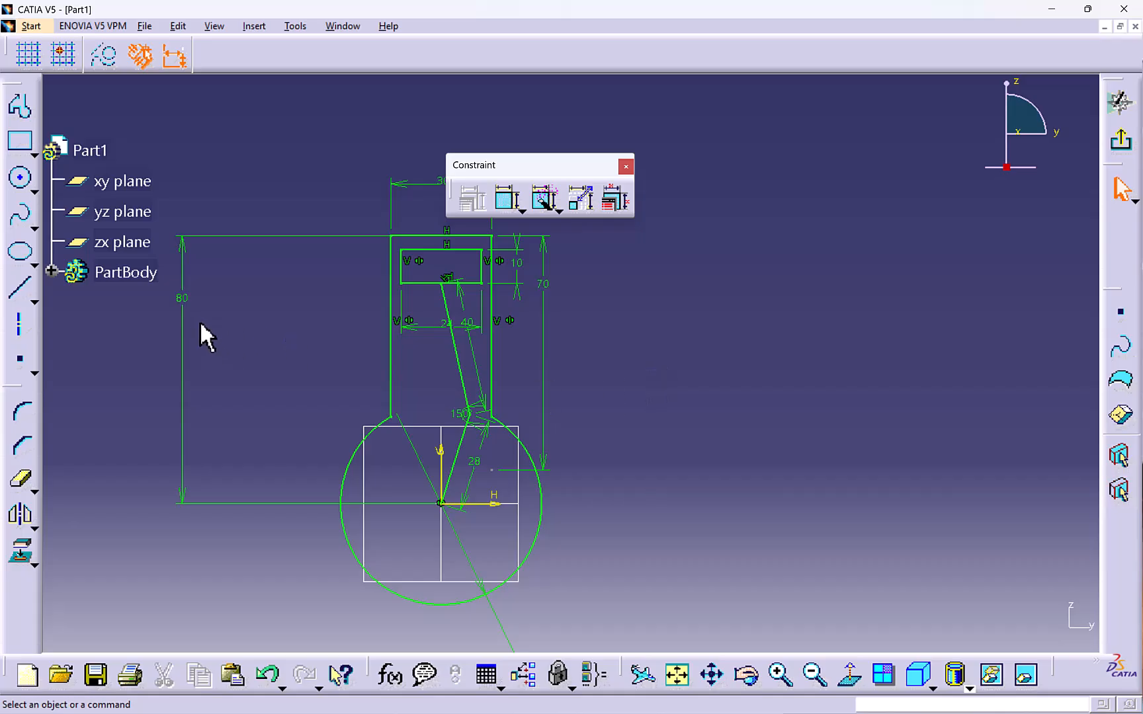
Set the distance from the horizontal axis to the stem's top edge to 85 mm.
{"action": "double_click", "coordinate": [183, 294]}
{"action": "type", "text": "8"}
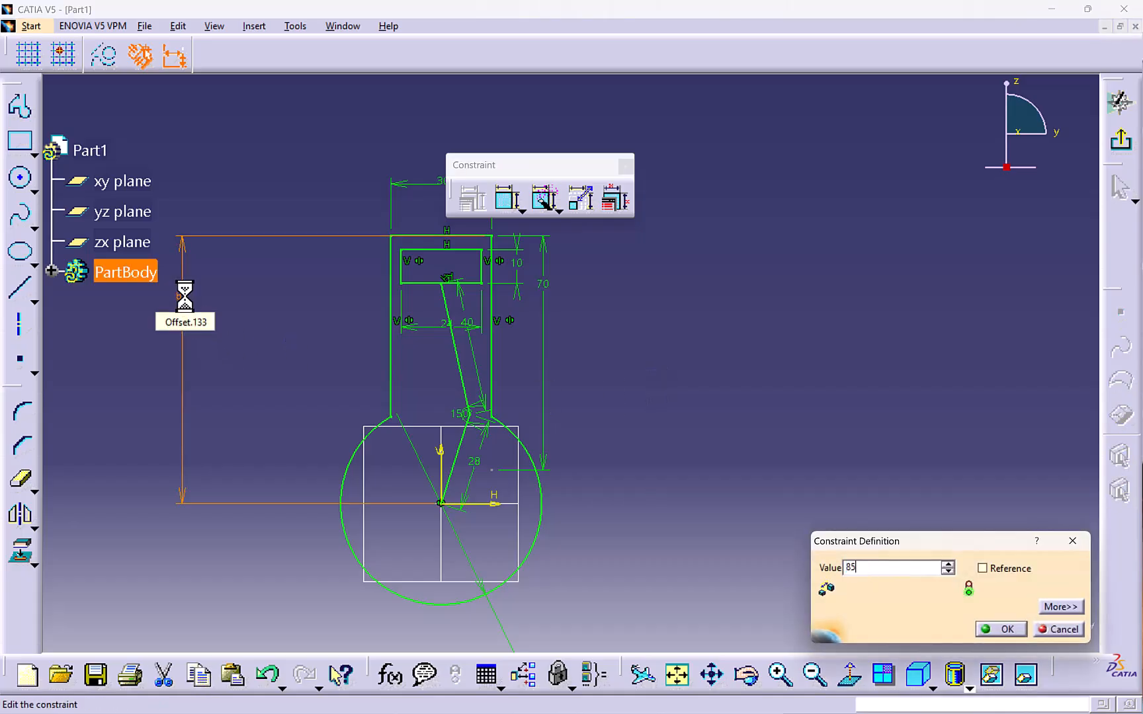
{"action": "type", "text": "5"}
{"action": "key", "text": "Return"}
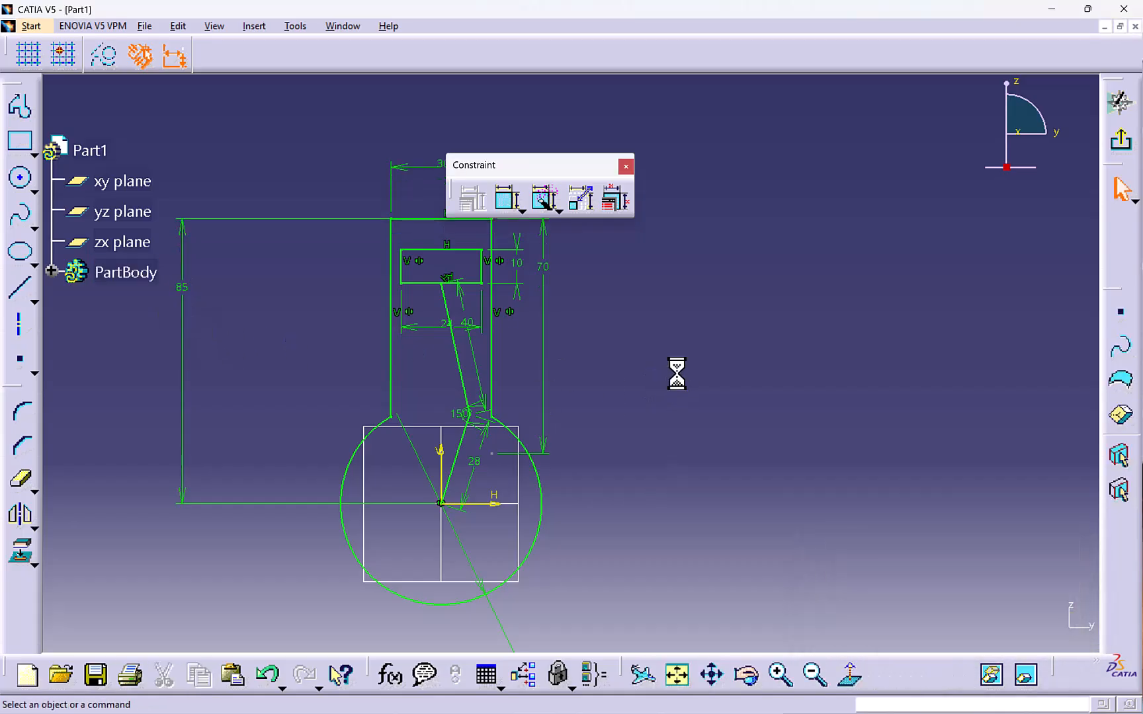
Animate the 150-degree angle constraint between the two profile lines from 0 to 360 degrees in 100 steps.
{"action": "middle_click_drag", "start_coordinate": [603, 369], "coordinate": [608, 363]}
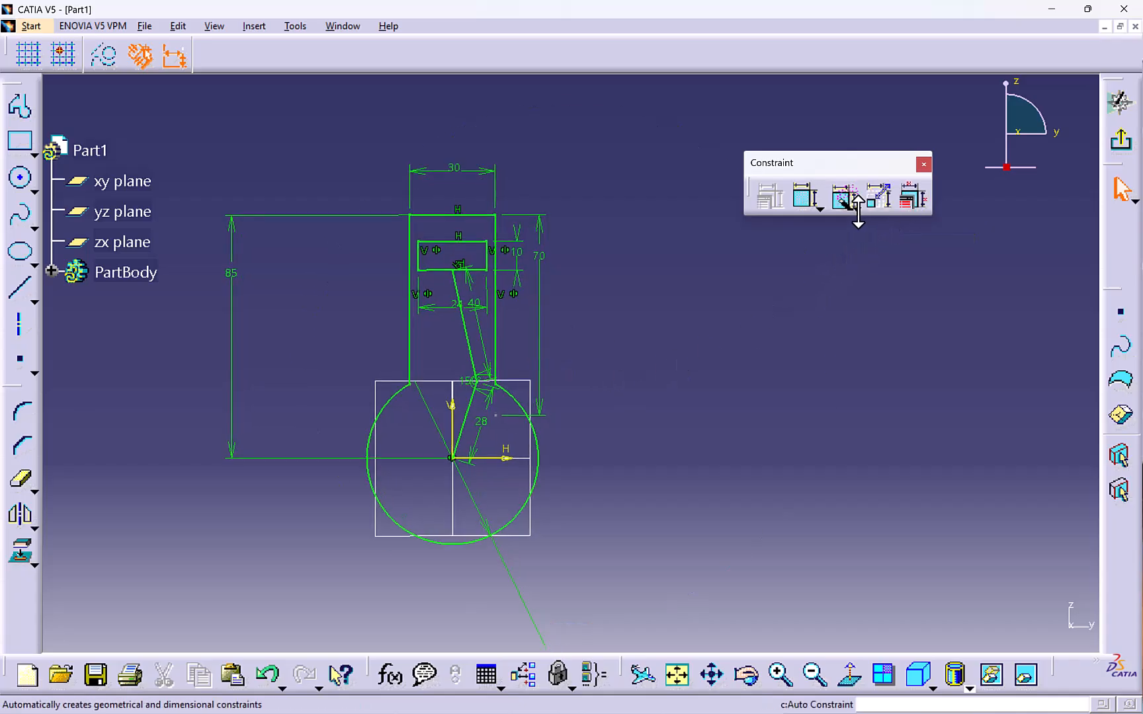
{"action": "left_click", "coordinate": [879, 198]}
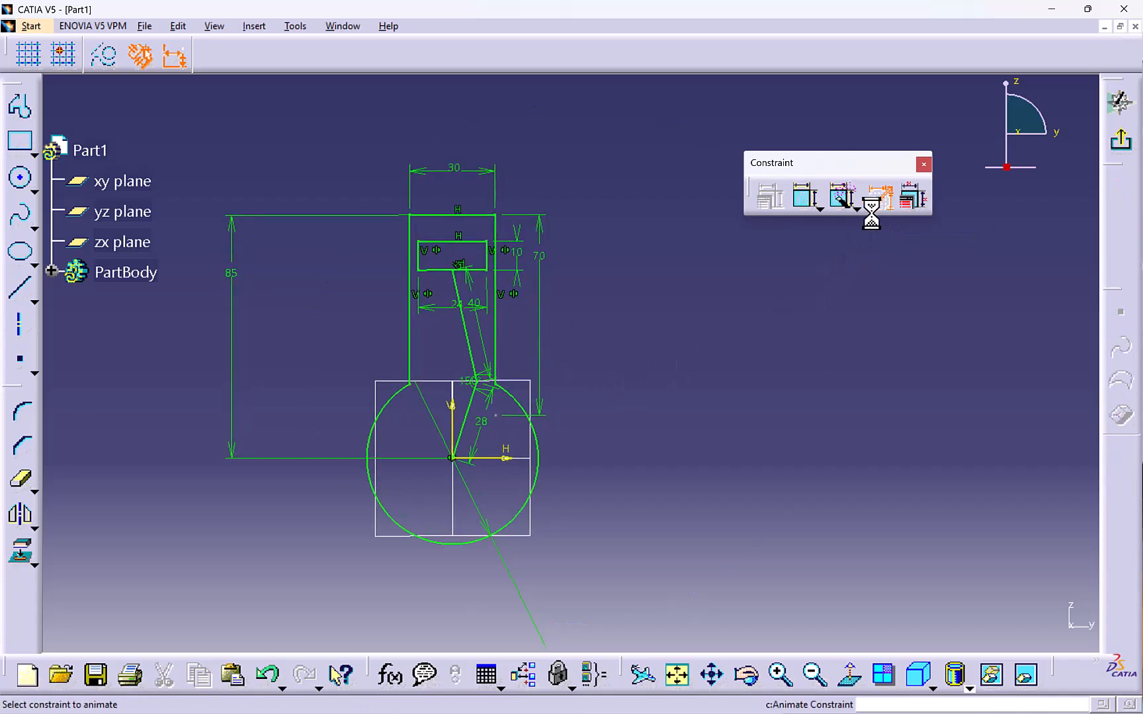
{"action": "left_click", "coordinate": [472, 385]}
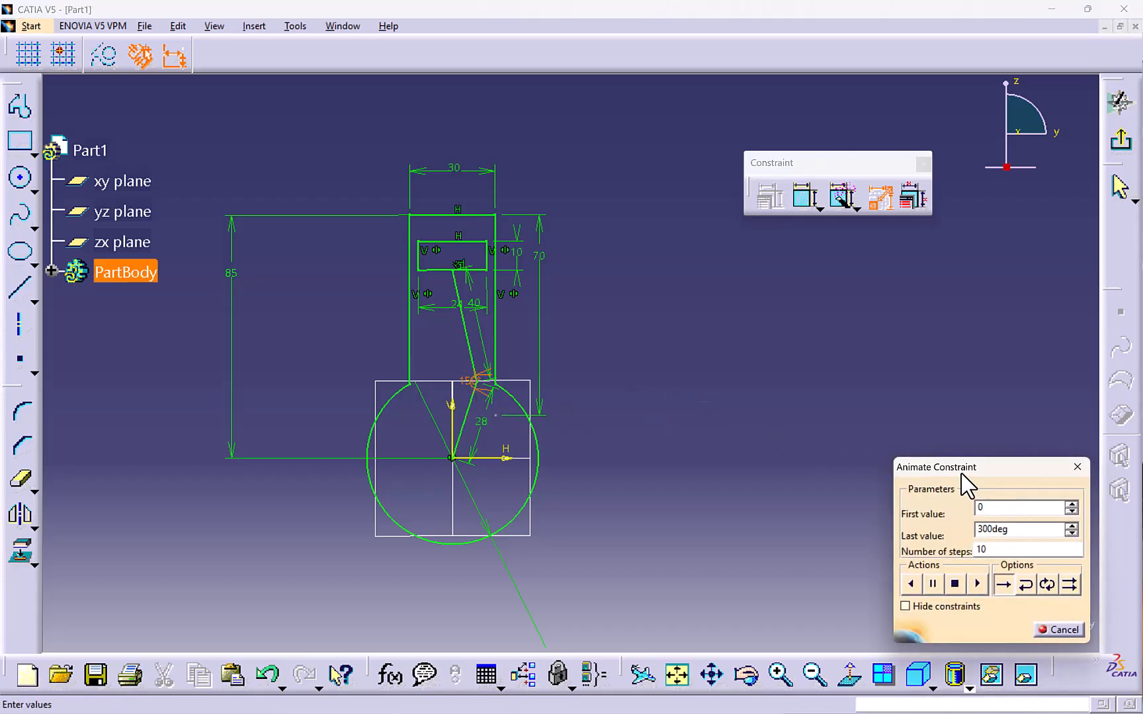
{"action": "left_click_drag", "start_coordinate": [962, 471], "coordinate": [808, 380]}
{"action": "left_click_drag", "start_coordinate": [867, 439], "coordinate": [786, 443]}
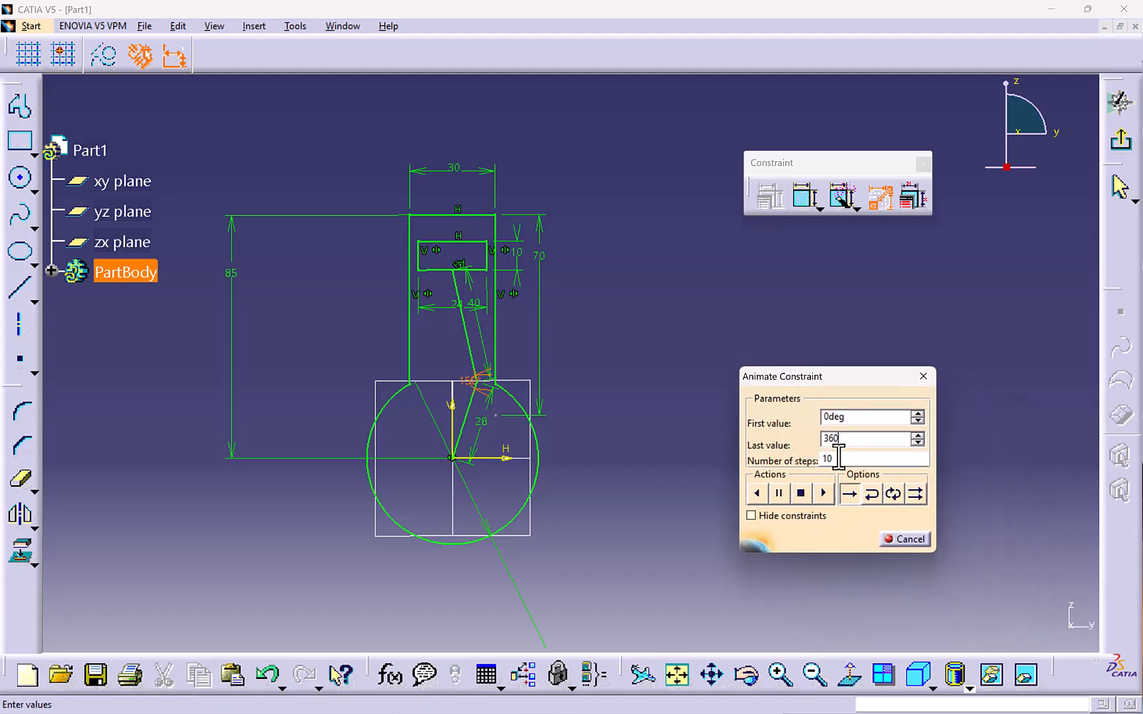
{"action": "key", "text": "Tab"}
{"action": "type", "text": "100"}
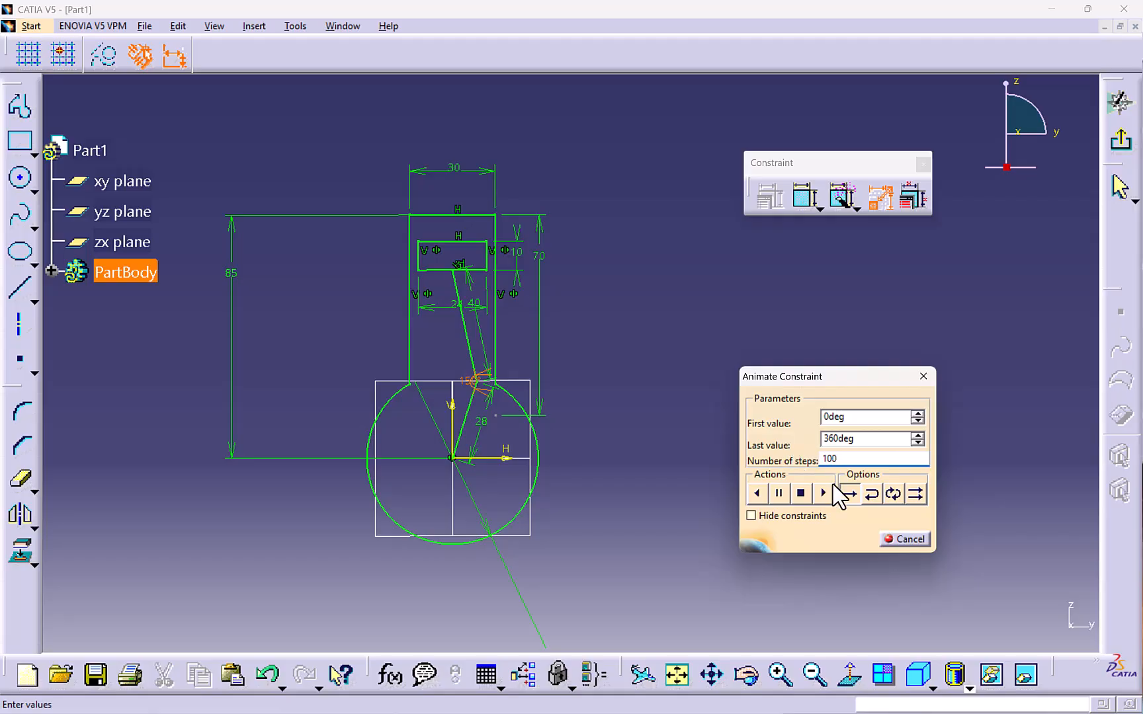
{"action": "left_click", "coordinate": [822, 493]}
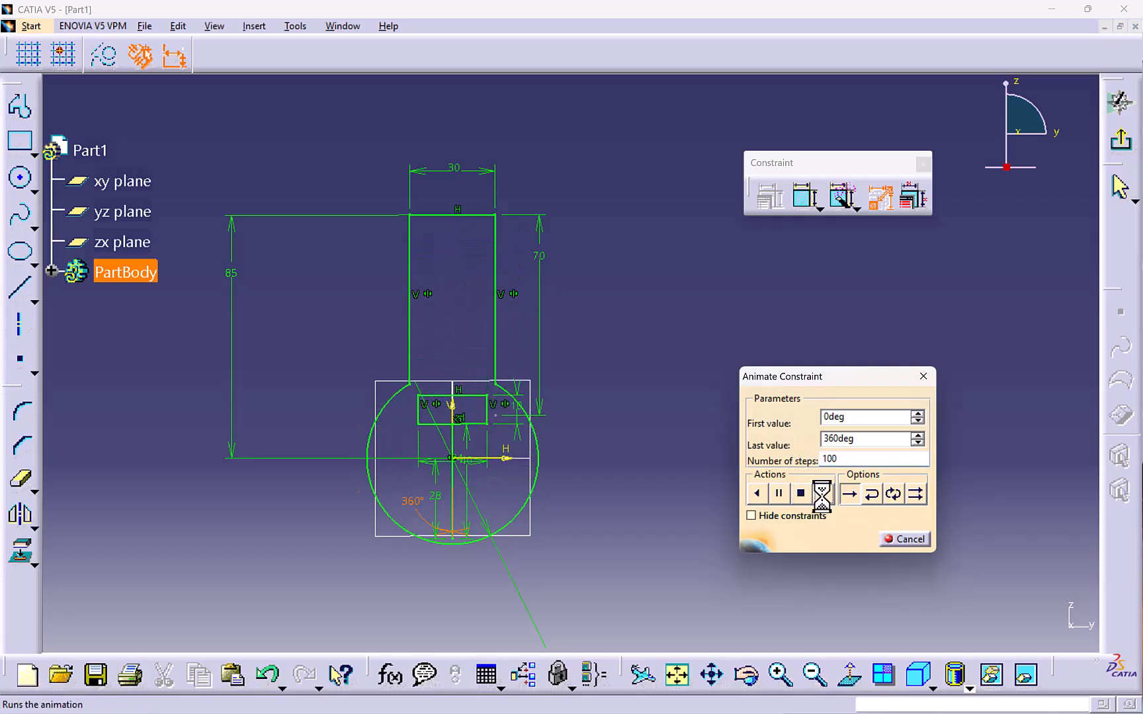
Hide the constraints in the animation and run it again in one-shot mode.
{"action": "left_click", "coordinate": [752, 515]}
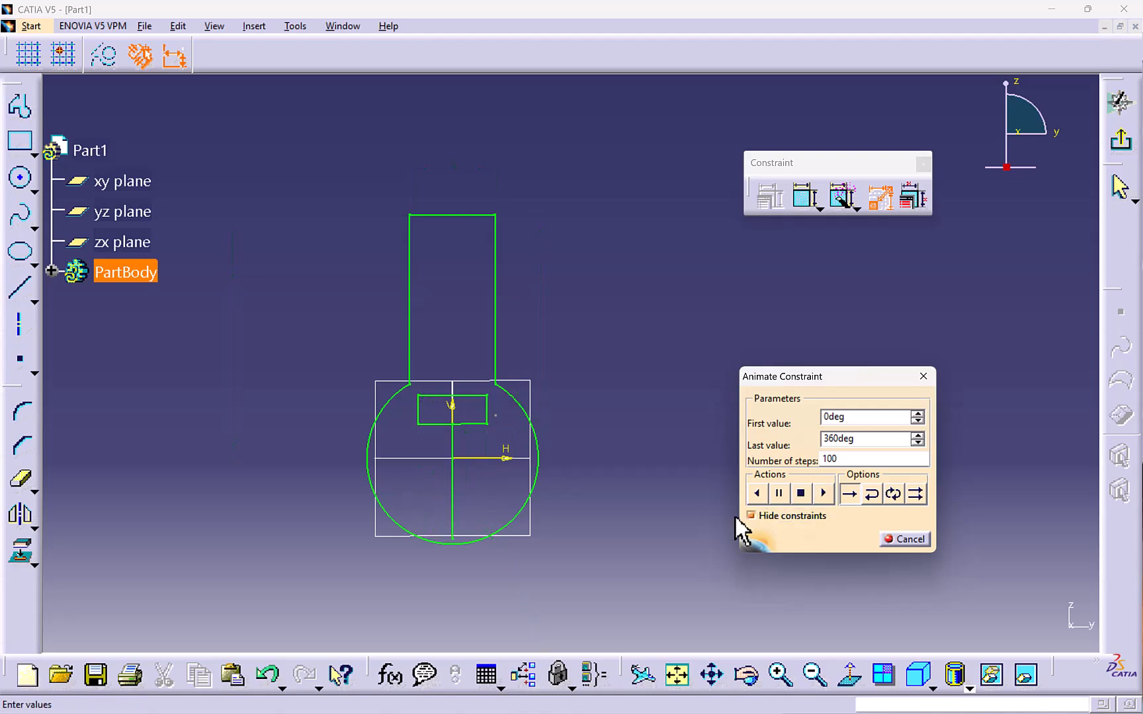
{"action": "left_click", "coordinate": [825, 493]}
{"action": "left_click", "coordinate": [822, 494]}
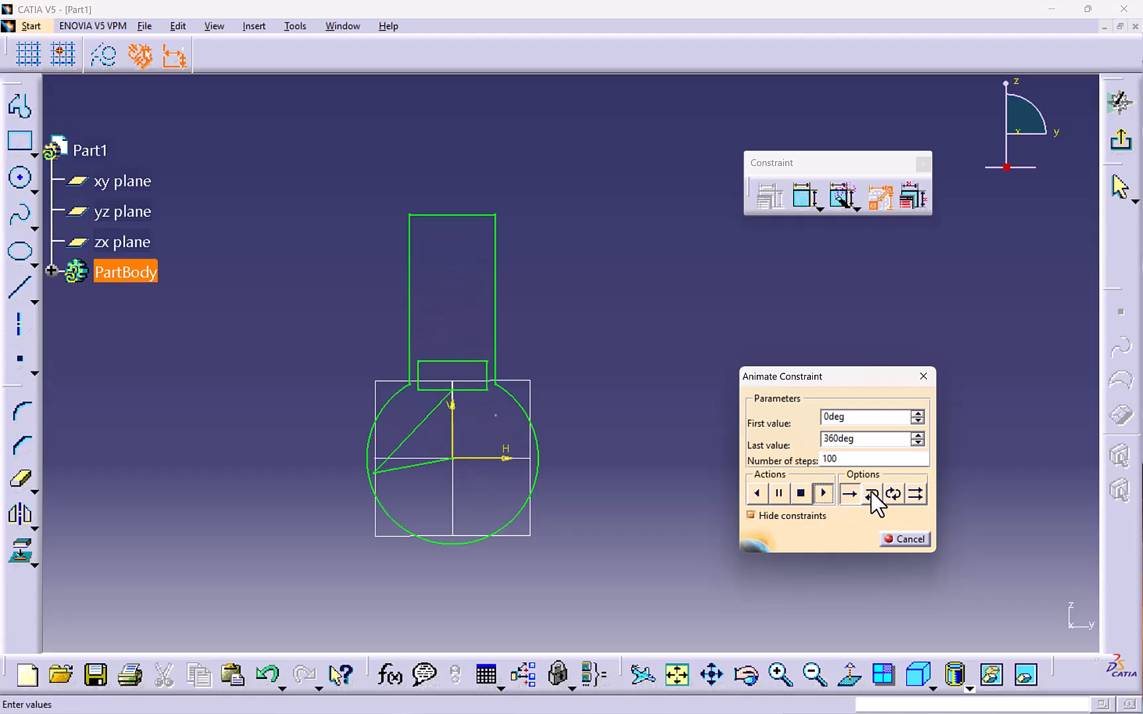
Run the angle animation in reverse mode and again in loop mode.
{"action": "left_click", "coordinate": [872, 496]}
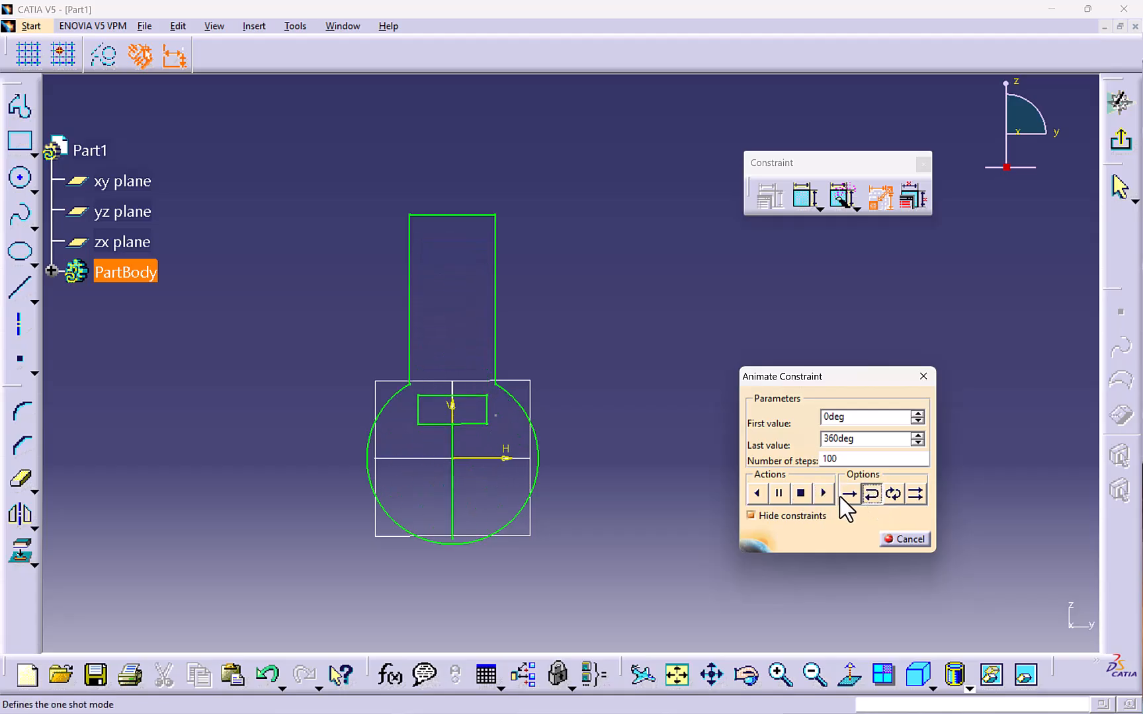
{"action": "left_click", "coordinate": [823, 492]}
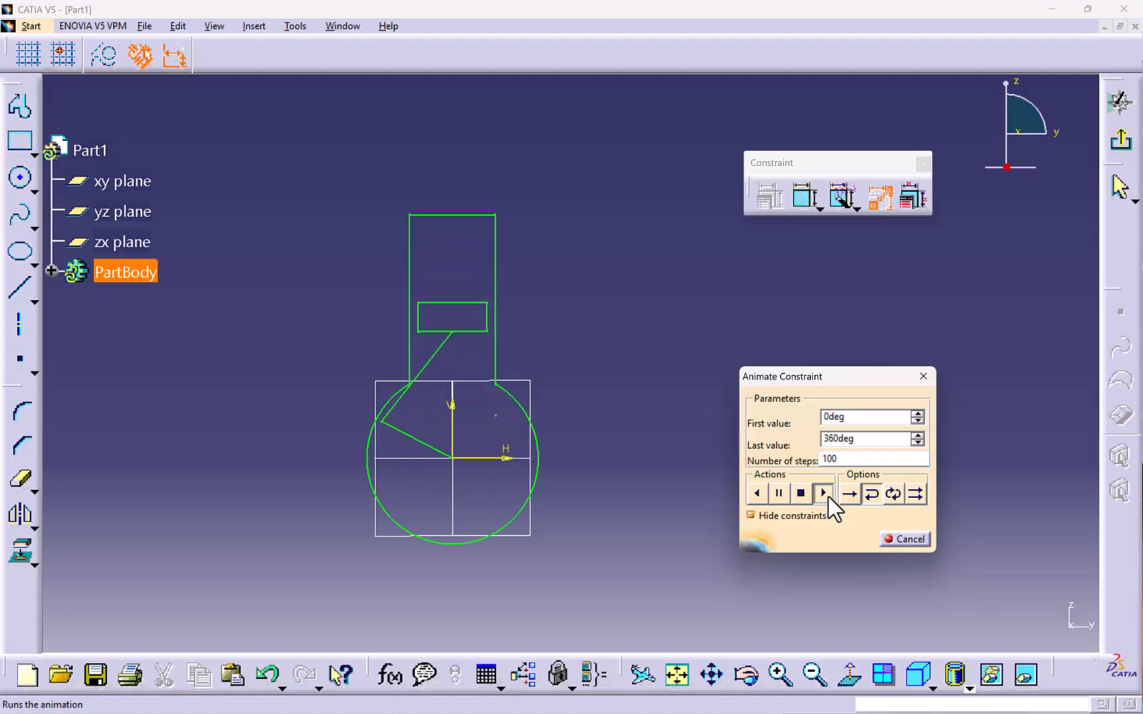
{"action": "left_click", "coordinate": [891, 494]}
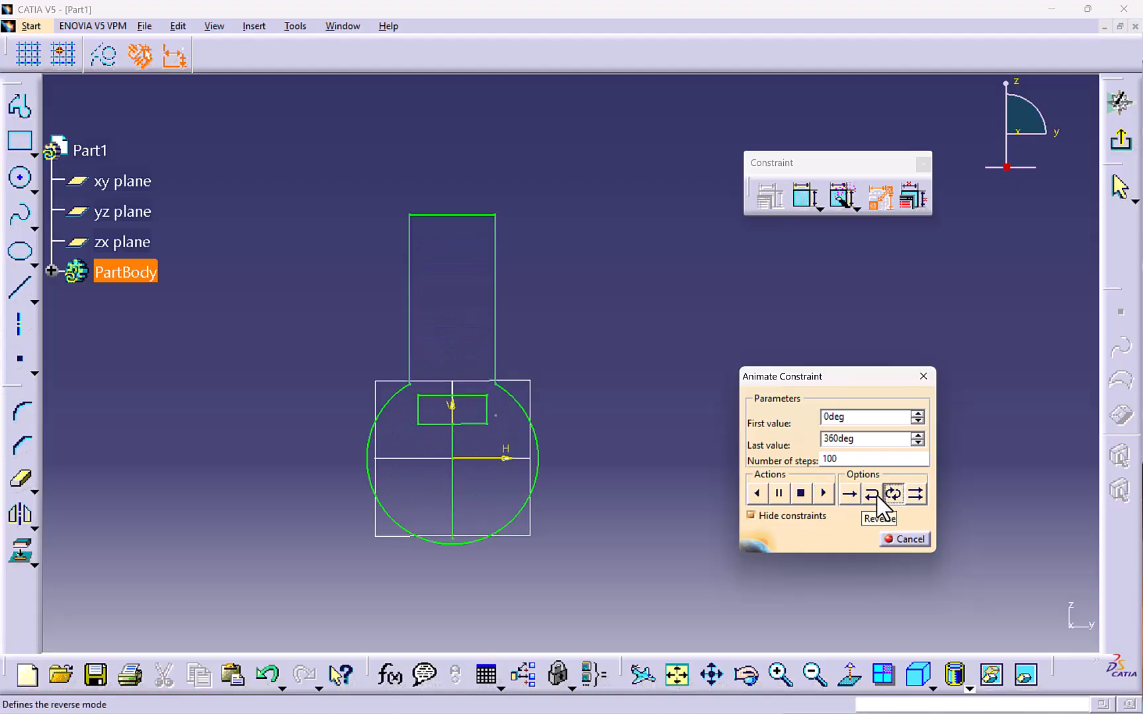
{"action": "left_click", "coordinate": [824, 493]}
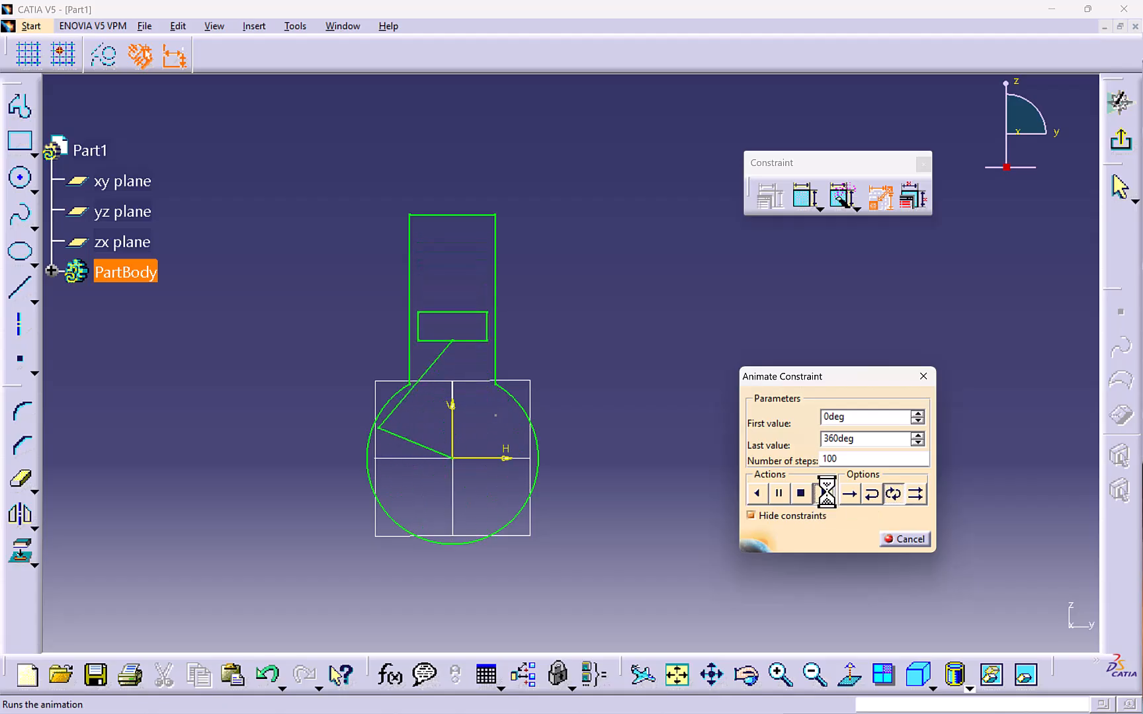
Switch the running animation to repeat mode with the constraints shown again, and end the constraint animation.
{"action": "left_click", "coordinate": [914, 500]}
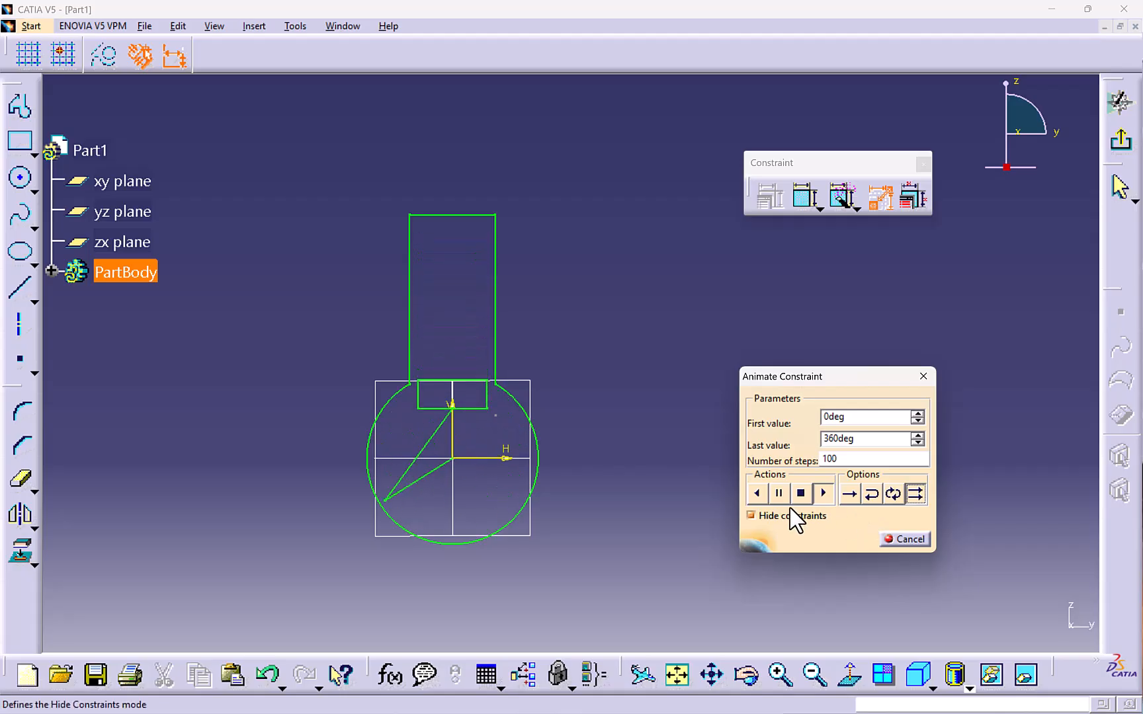
{"action": "left_click", "coordinate": [767, 517]}
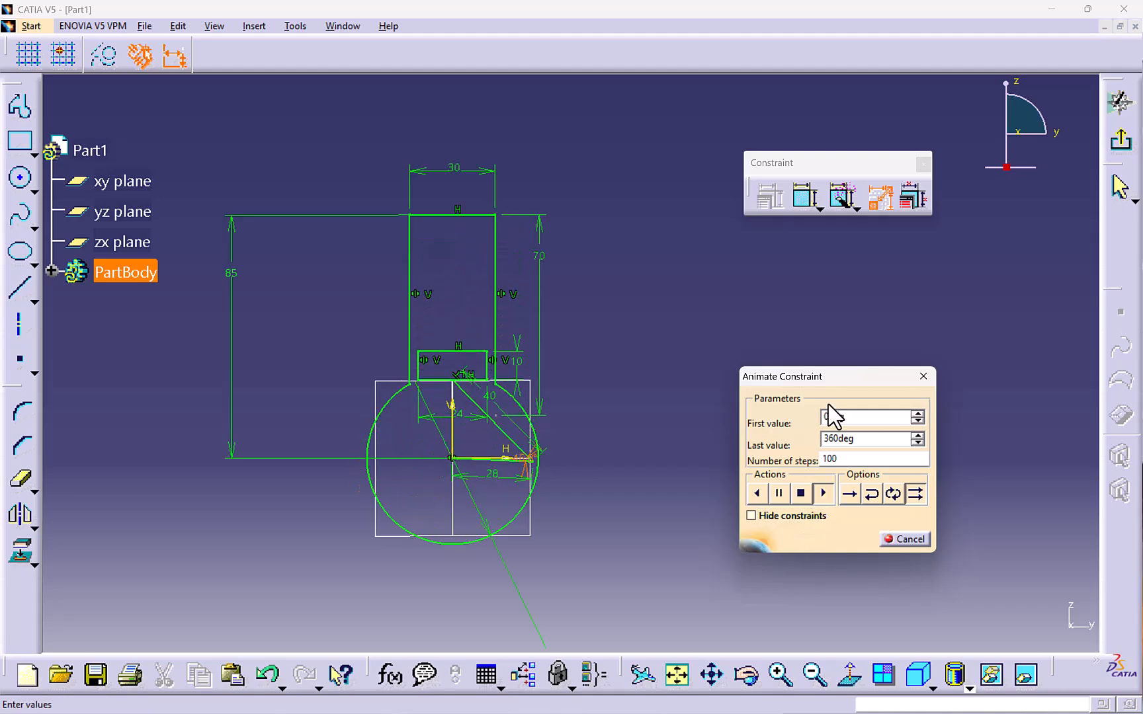
{"action": "left_click", "coordinate": [900, 539]}
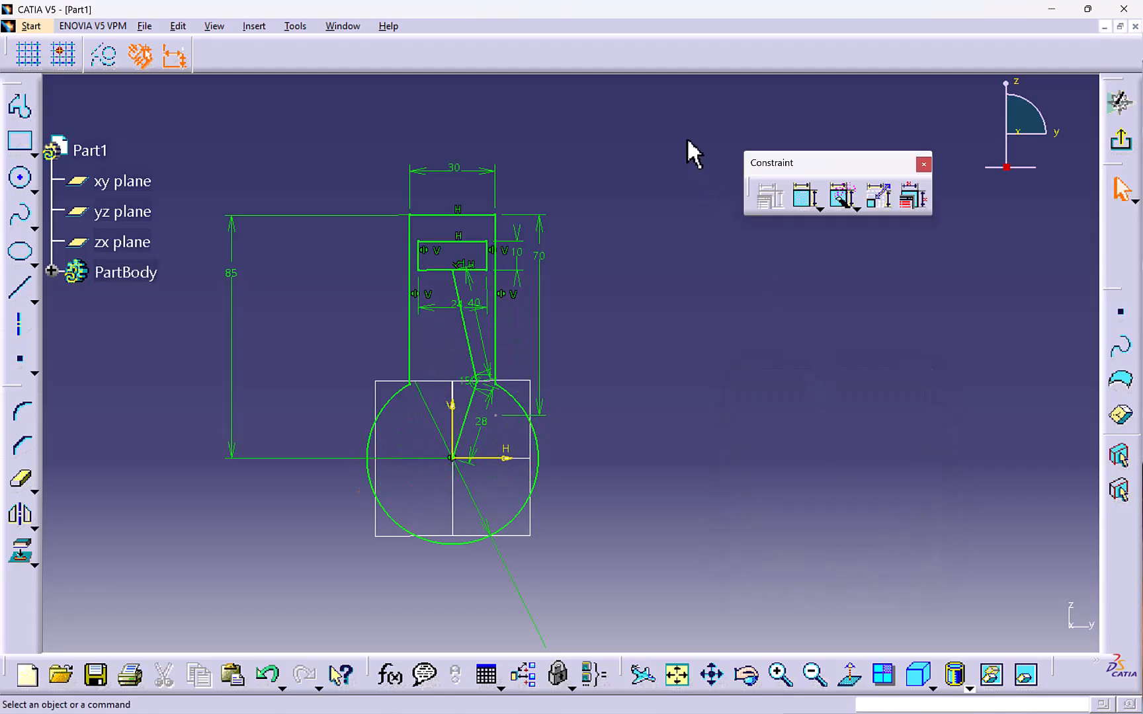